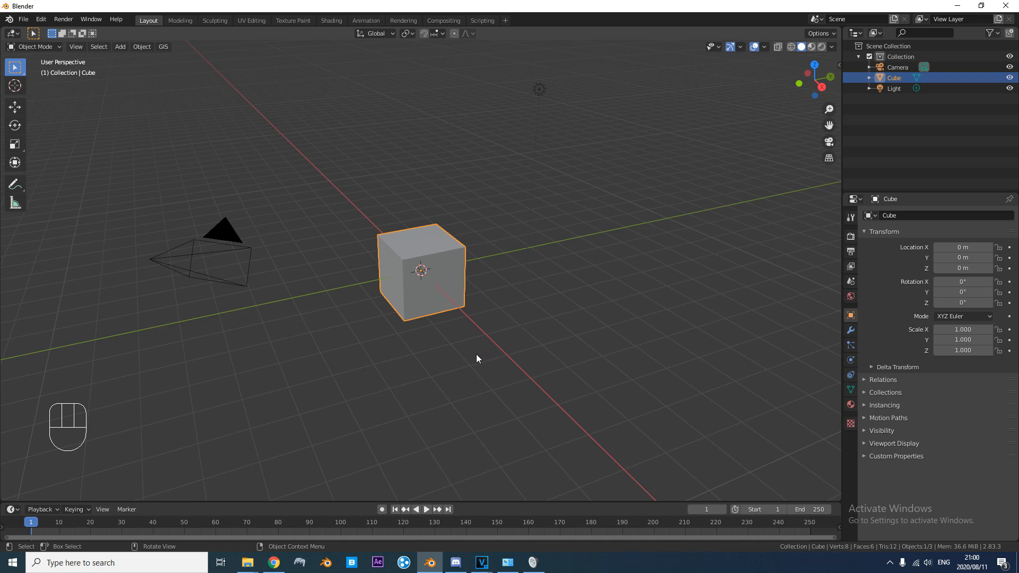
Delete all the default scene objects and add a plane mesh.
key(a)
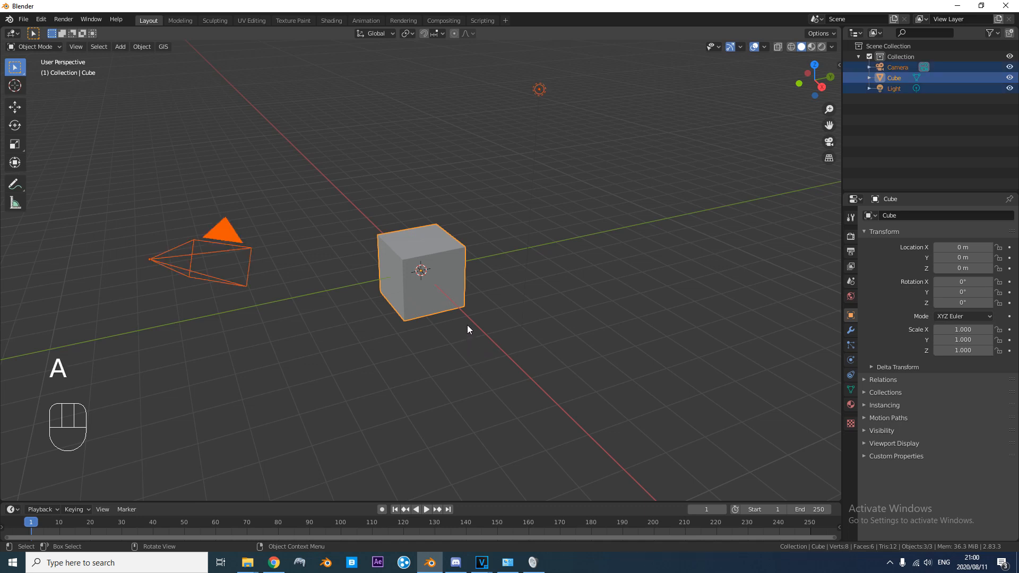
key(Delete)
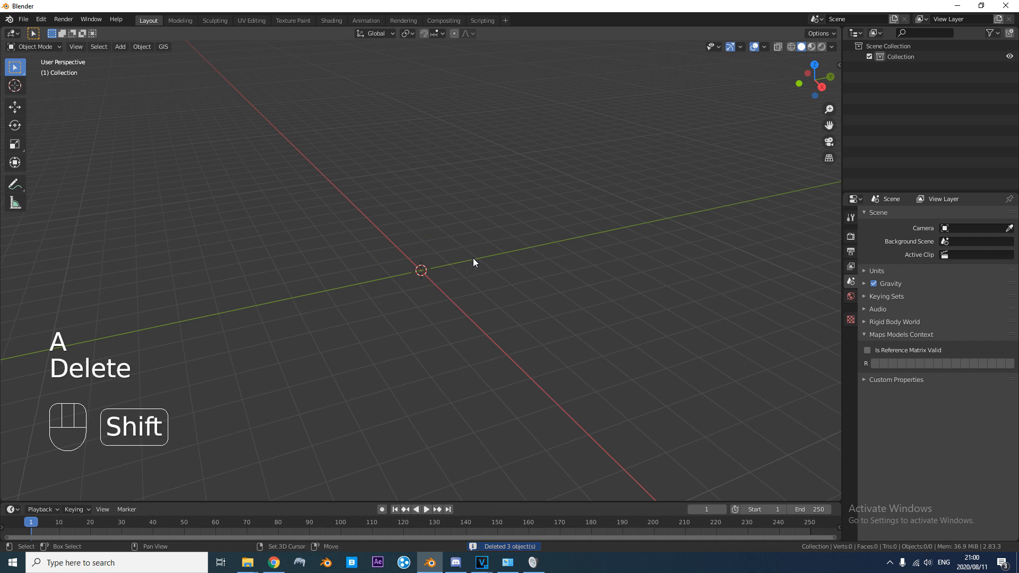
key(shift+a)
mouse_move(473, 258)
click(507, 259)
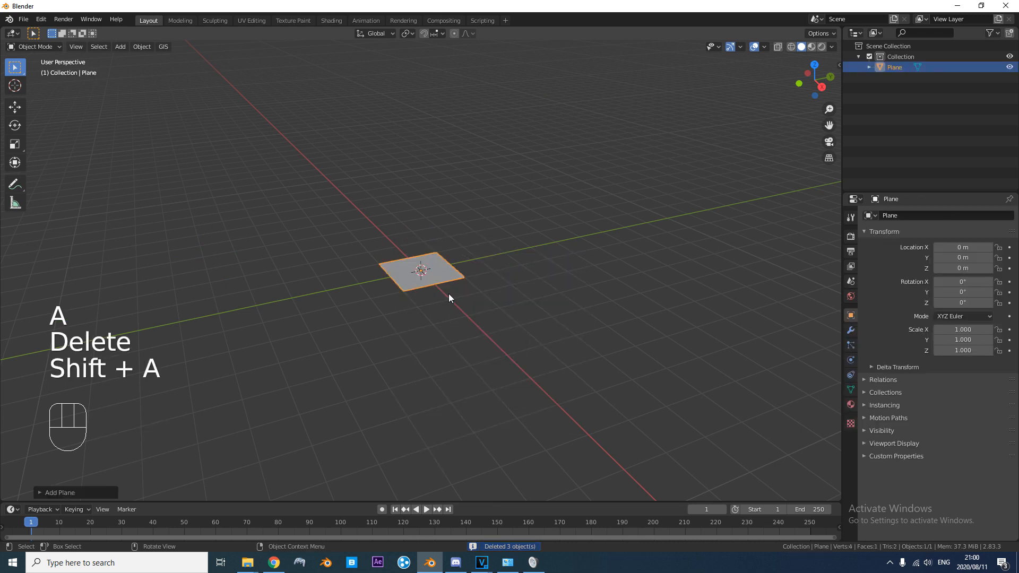
Scale the plane uniformly by a factor of 5.
text(s5)
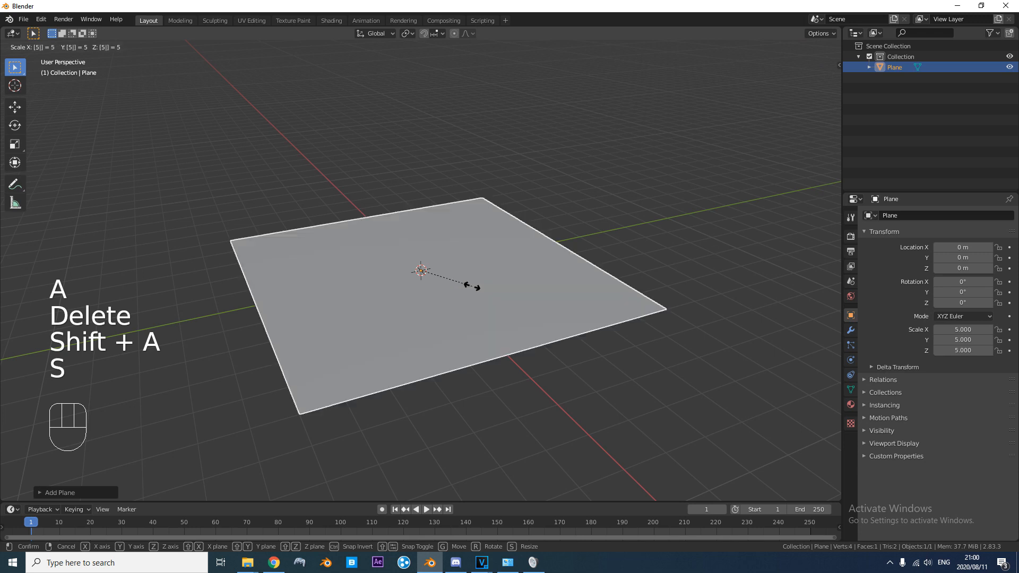
key(Return)
scroll(470, 291, up, 4)
middle_drag(503, 316, 363, 238)
Switch the plane into Edit Mode.
key(Tab)
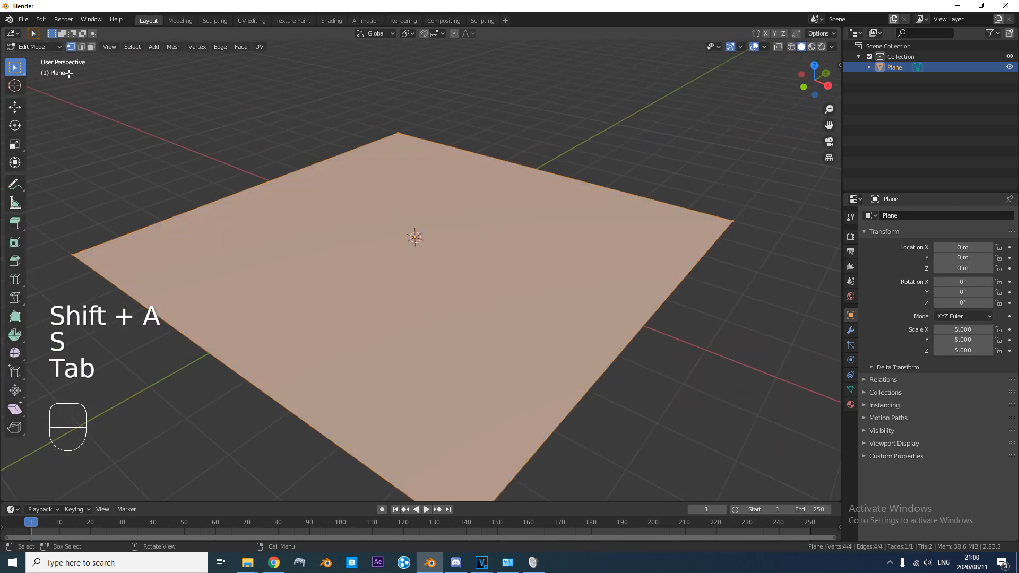
click(31, 49)
click(31, 59)
click(32, 47)
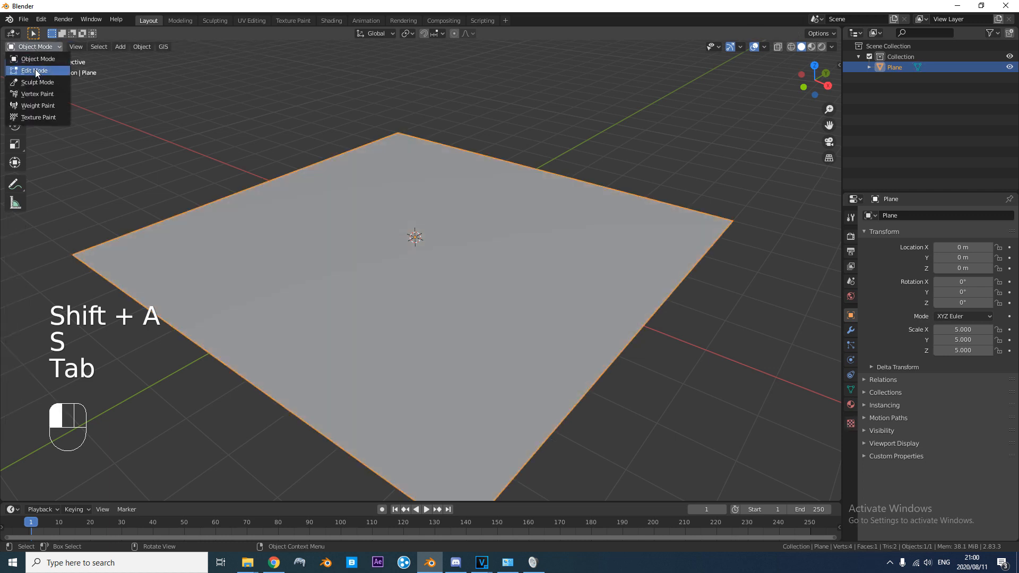
click(33, 71)
scroll(407, 237, down, 3)
middle_drag(407, 236, 434, 260)
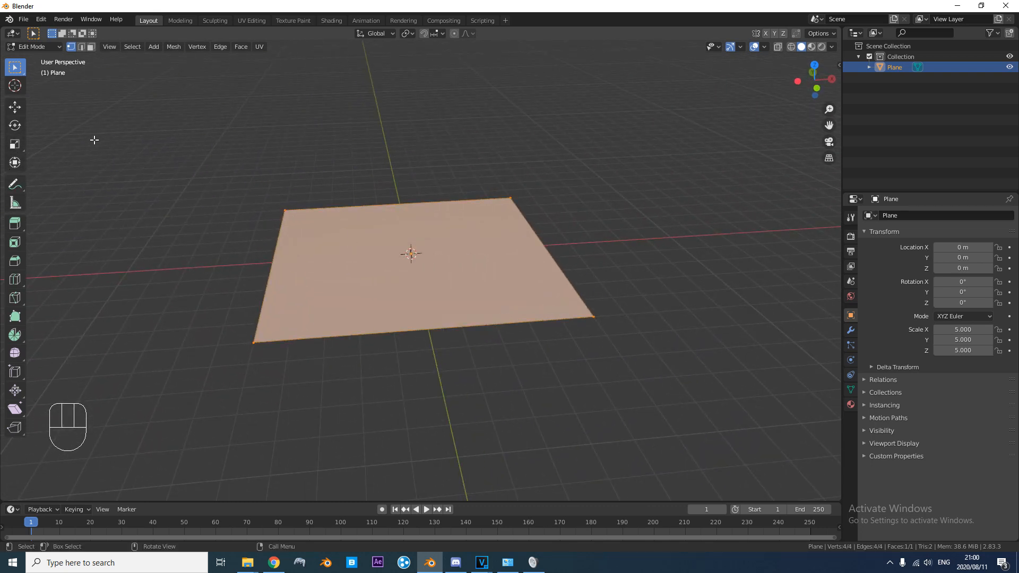
middle_drag(324, 228, 181, 241)
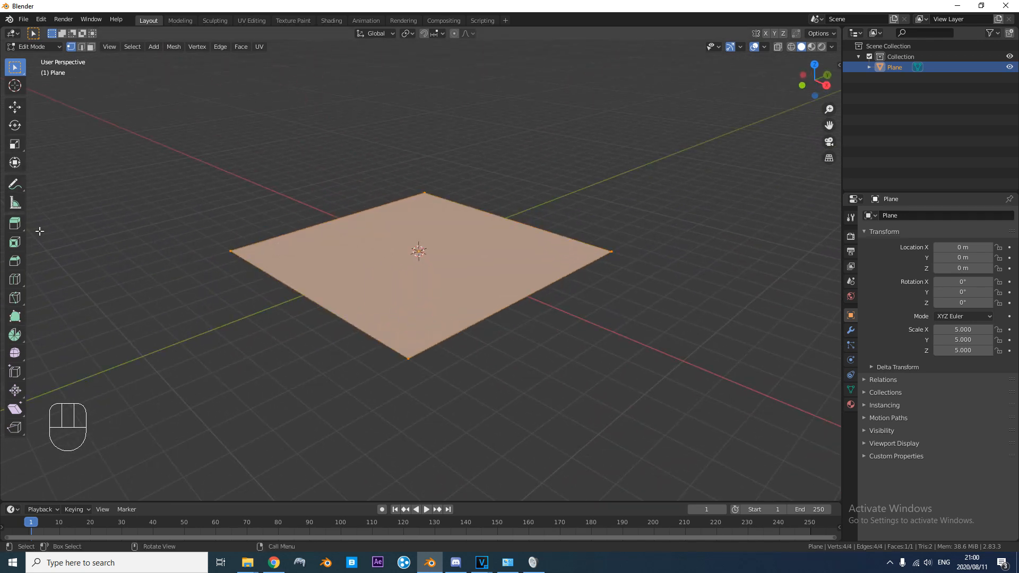
middle_drag(372, 214, 275, 225)
scroll(405, 280, up, 2)
shift+middle_drag(405, 279, 357, 250)
scroll(449, 255, up, 1)
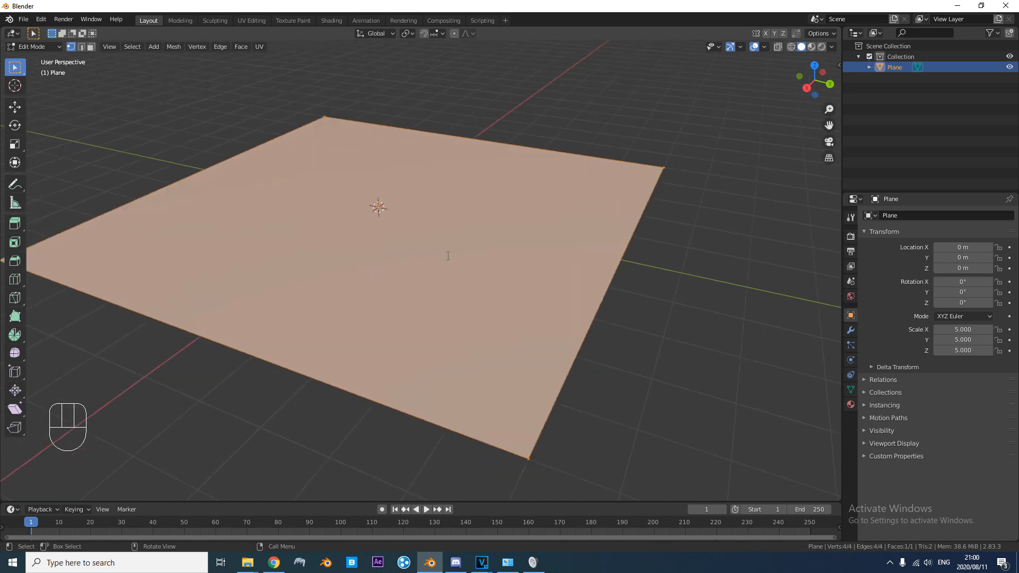
key(space)
text(Subdivide)
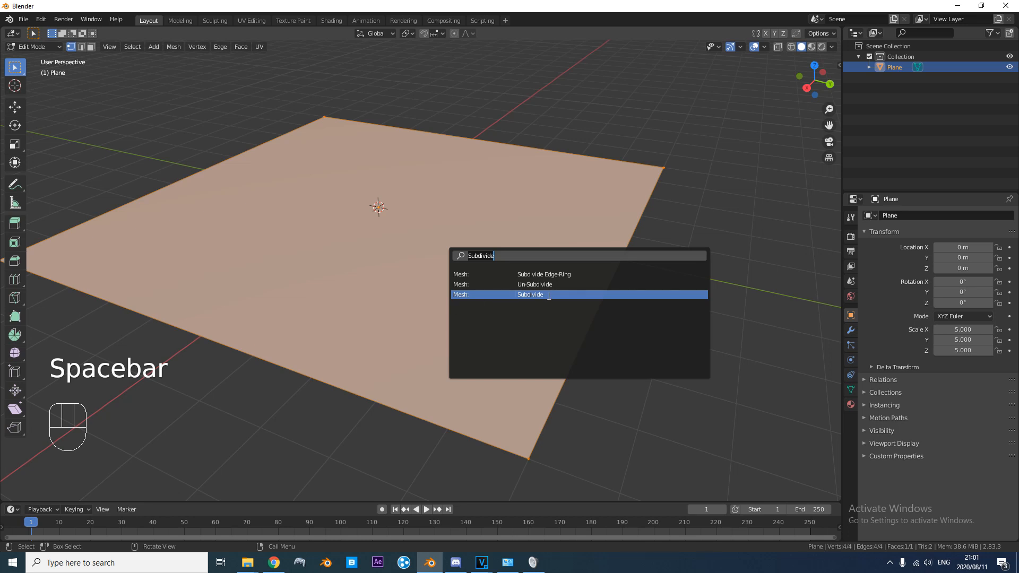
scroll(375, 228, down, 3)
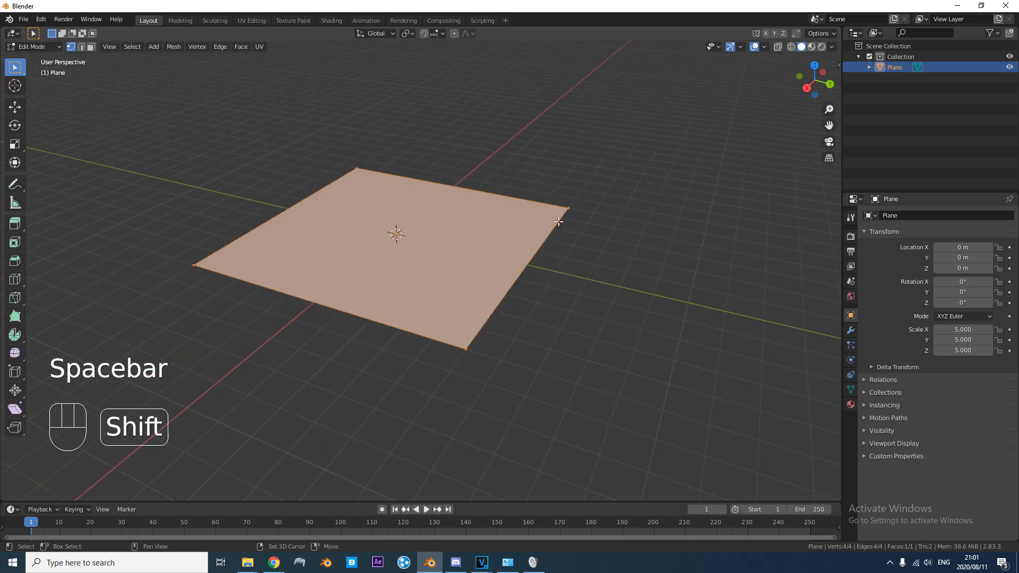
shift+middle_drag(555, 213, 514, 206)
key(f)
click(521, 215)
mouse_move(533, 195)
mouse_down()
mouse_move(535, 283)
mouse_move(593, 200)
mouse_up()
shift+middle_drag(454, 270, 554, 270)
right_drag(669, 227, 710, 266)
shift+middle_drag(514, 269, 492, 290)
scroll(492, 290, up, 2)
scroll(443, 255, up, 2)
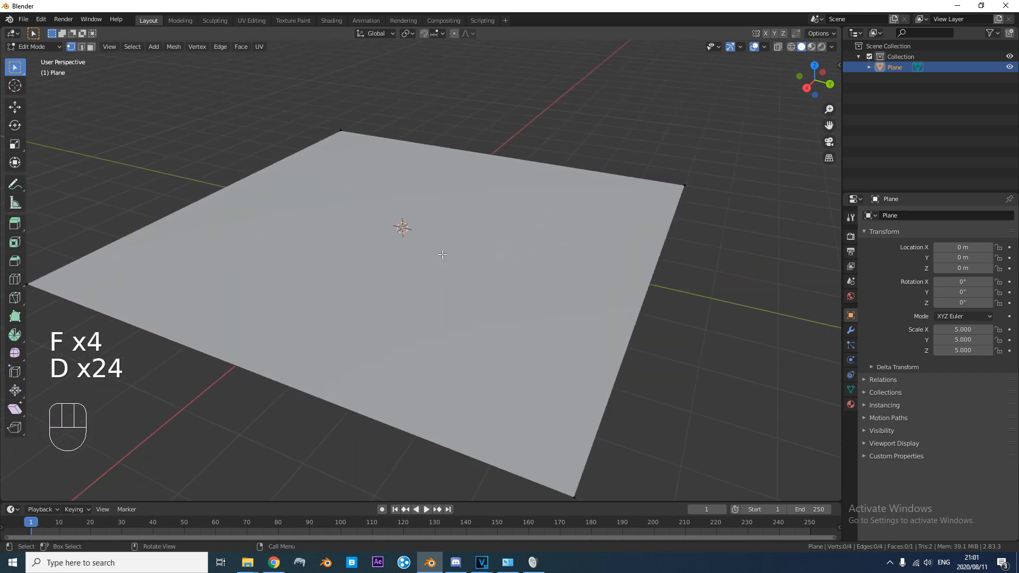
Select the whole plane mesh and subdivide it with 100 cuts.
key(a)
key(space)
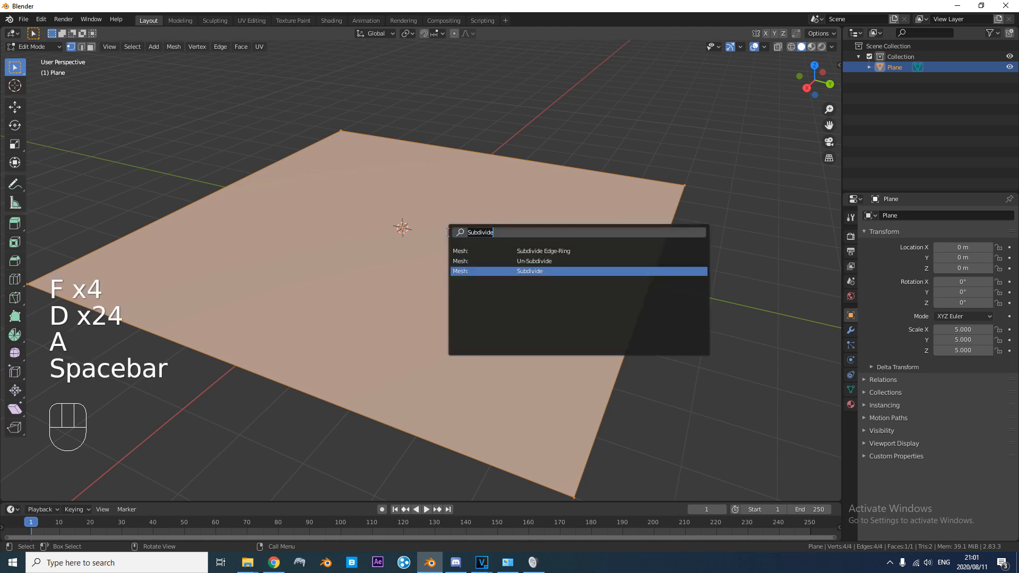
click(509, 271)
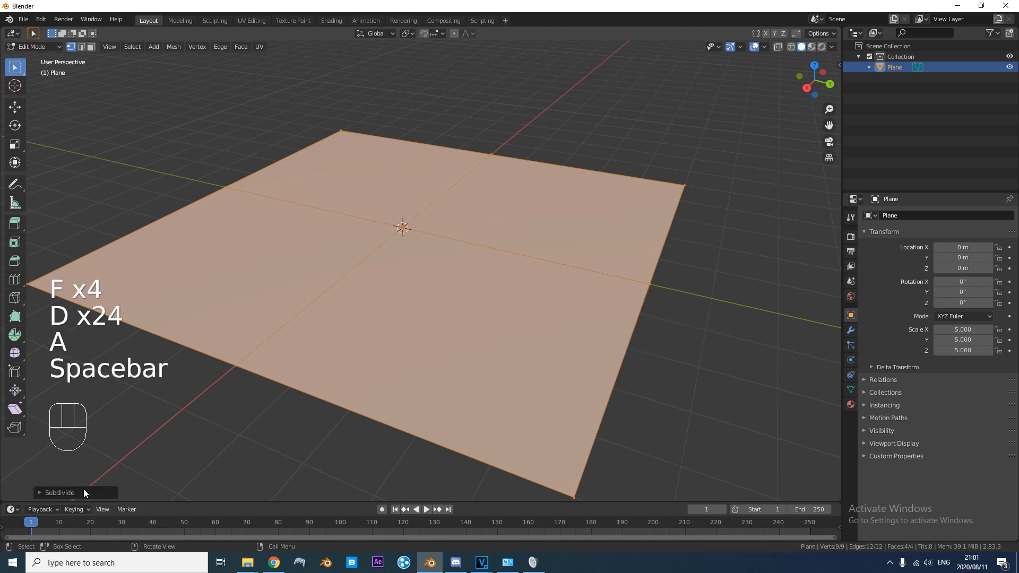
click(42, 493)
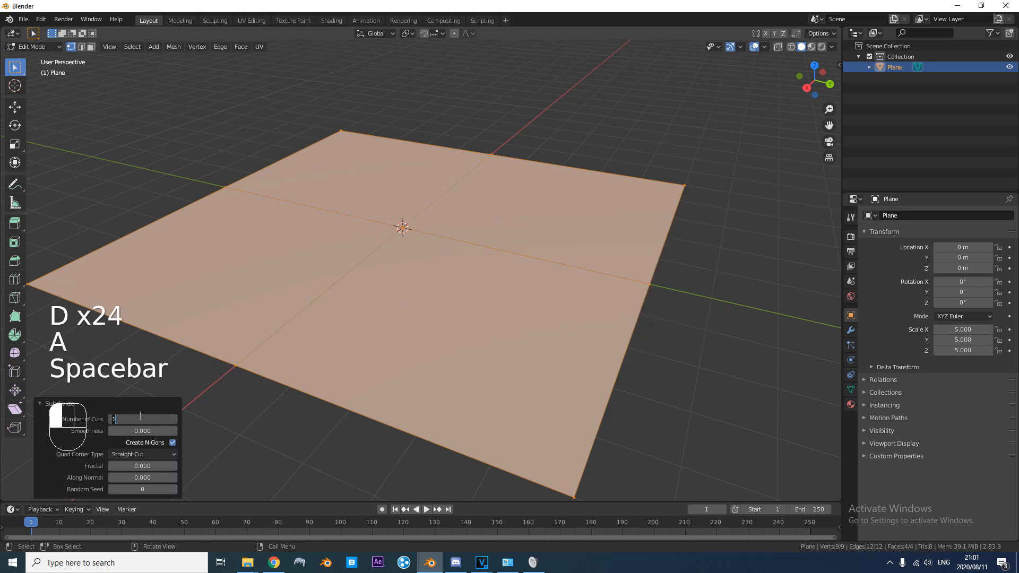
text(00)
key(Return)
middle_drag(477, 276, 520, 286)
middle_drag(430, 262, 733, 246)
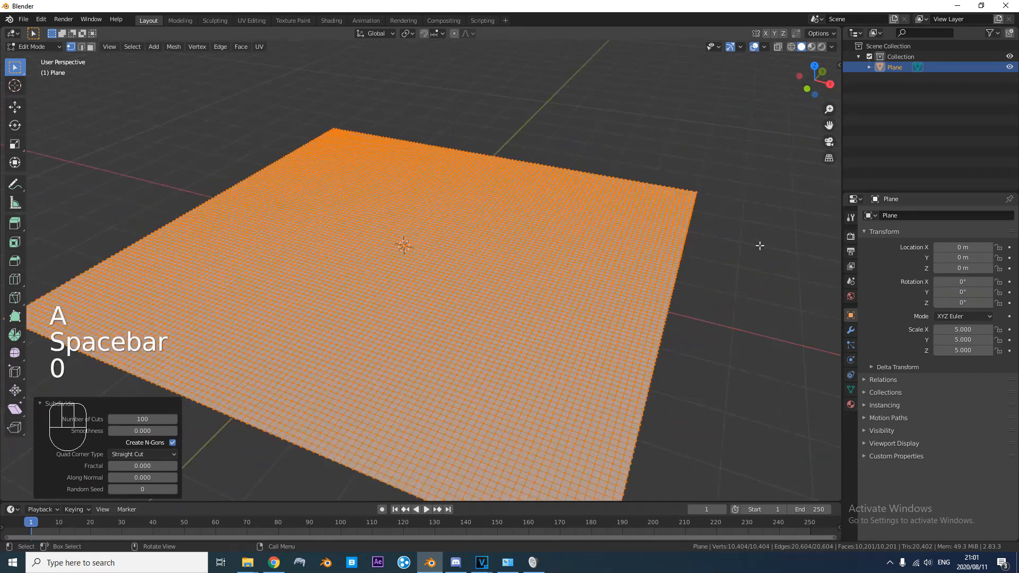
Select the entire mesh and subdivide it again with 2 cuts.
click(734, 248)
key(a)
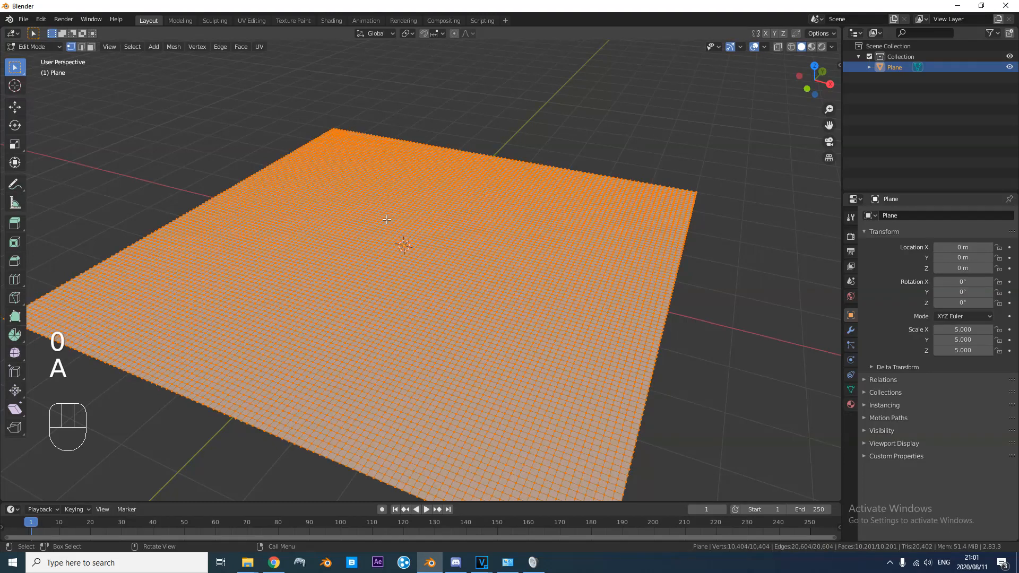
key(space)
click(451, 258)
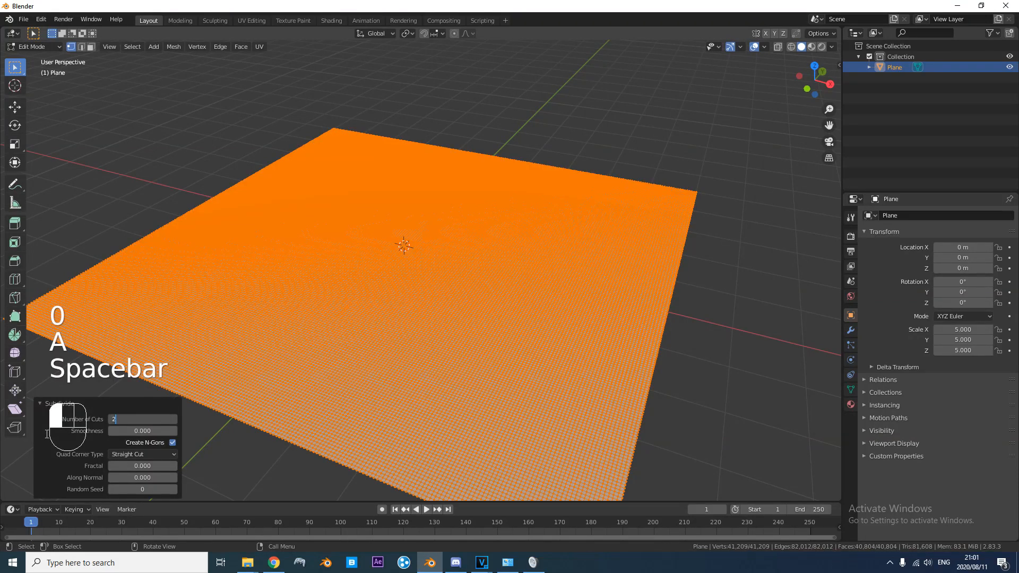
click(174, 367)
scroll(416, 249, up, 2)
middle_drag(448, 247, 575, 291)
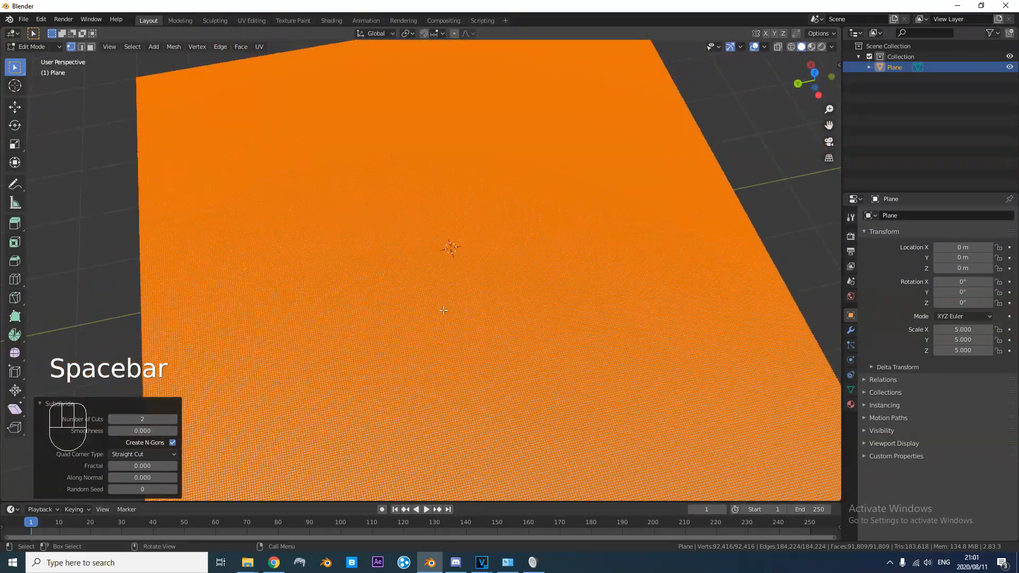
scroll(441, 295, down, 3)
middle_drag(441, 295, 444, 357)
scroll(444, 357, up, 4)
middle_drag(463, 243, 534, 218)
scroll(511, 257, down, 3)
middle_drag(512, 257, 648, 211)
shift+middle_drag(522, 226, 498, 301)
middle_drag(497, 305, 370, 212)
Activate the Move tool for the selected plane mesh.
key(shift+space)
key(g)
middle_drag(469, 214, 402, 244)
shift+middle_drag(402, 244, 474, 240)
middle_drag(531, 262, 589, 252)
shift+middle_drag(589, 252, 525, 270)
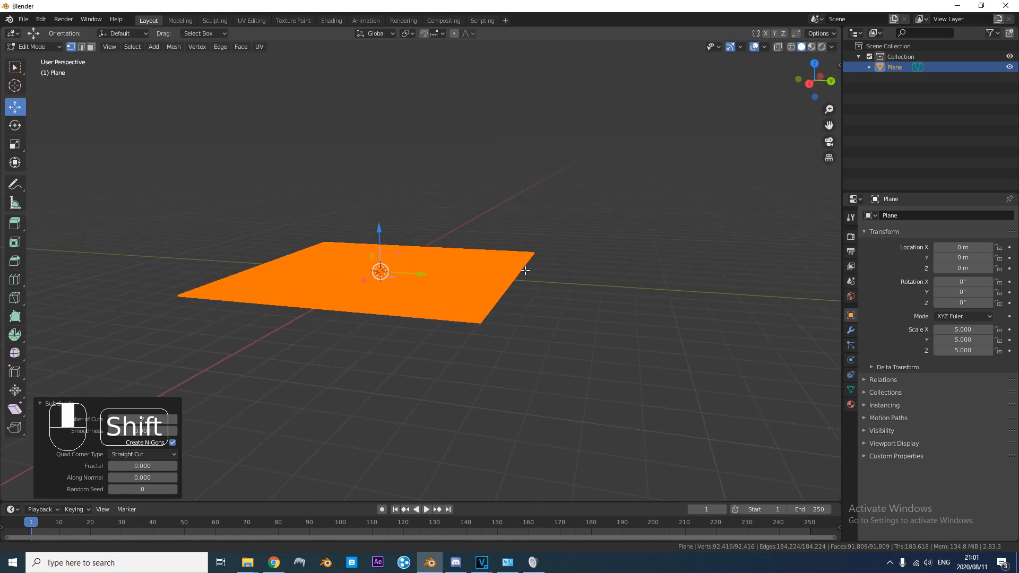
scroll(523, 276, up, 2)
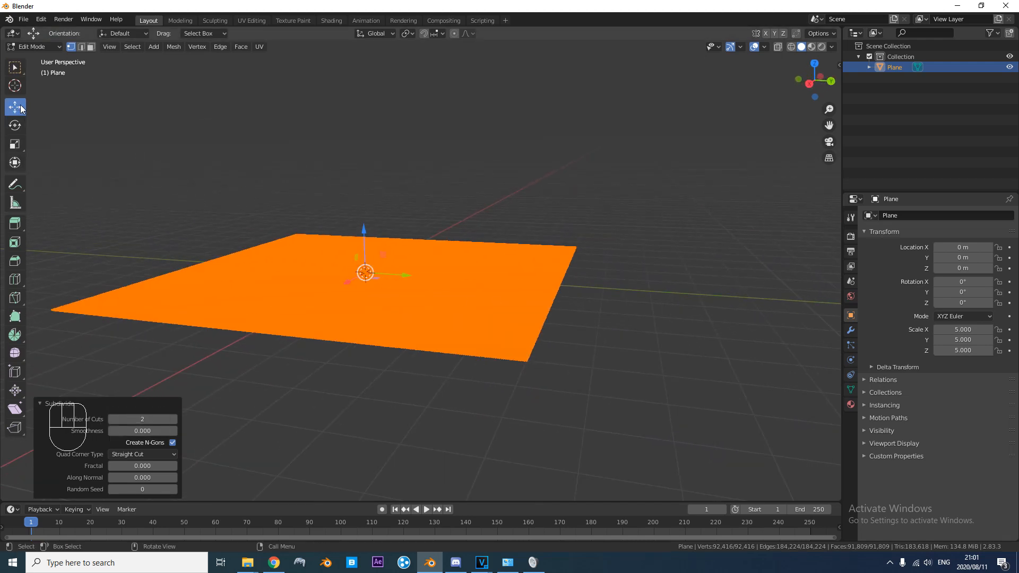
Extrude the whole plane upward along its normal by about 5.35 m.
shift+middle_drag(567, 272, 443, 292)
middle_drag(443, 291, 519, 274)
middle_drag(519, 273, 508, 308)
key(e)
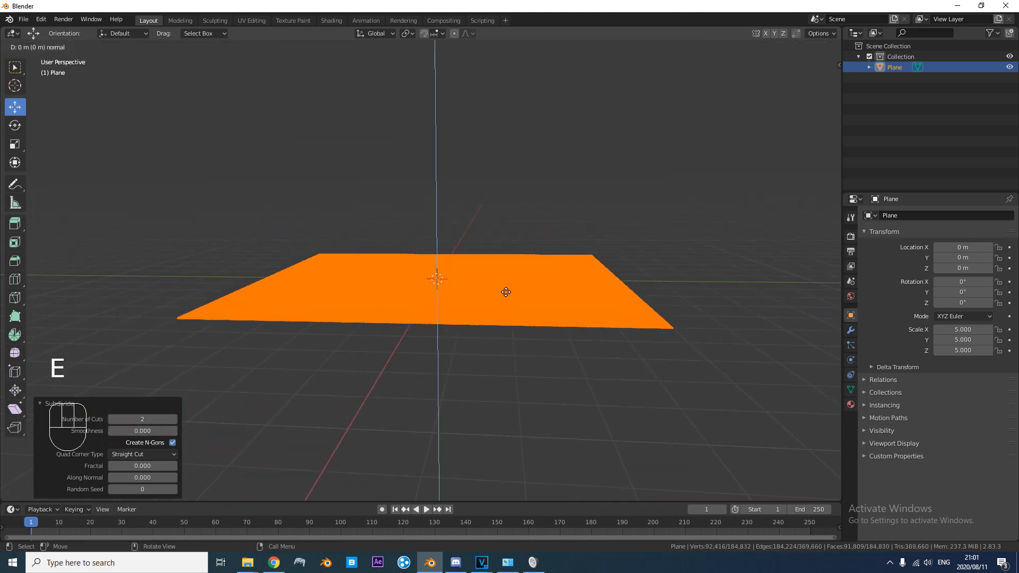
click(498, 97)
Raise the extruded top surface about 4.8 m further along Z and return to Object Mode.
shift+middle_drag(497, 98, 488, 233)
scroll(488, 233, down, 3)
key(g)
key(z)
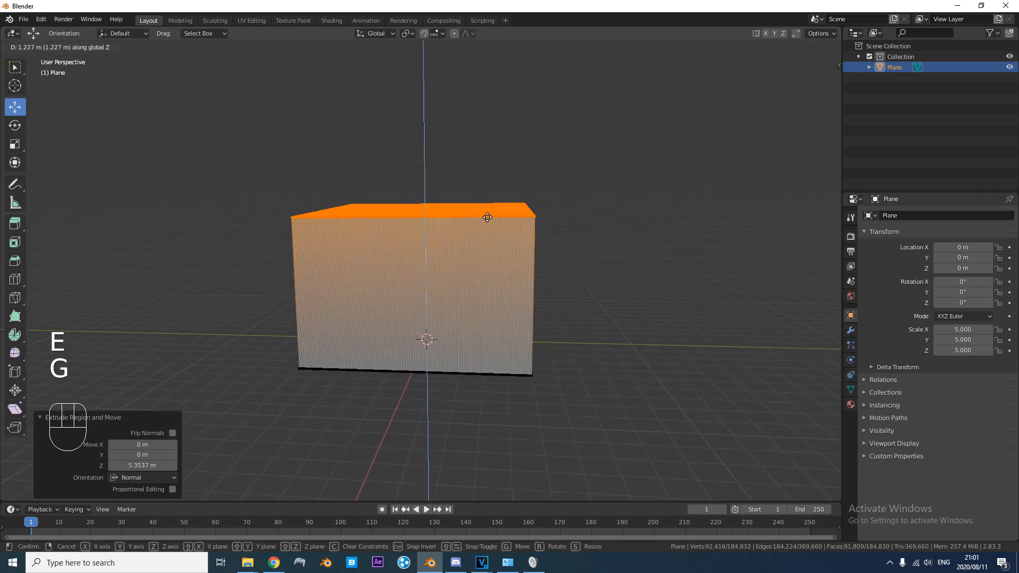
click(489, 150)
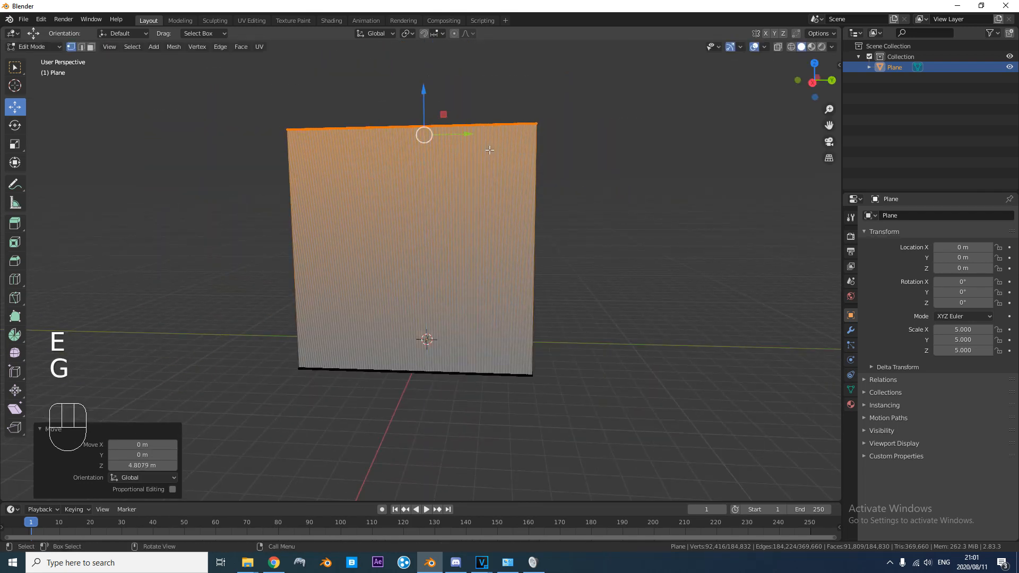
key(Tab)
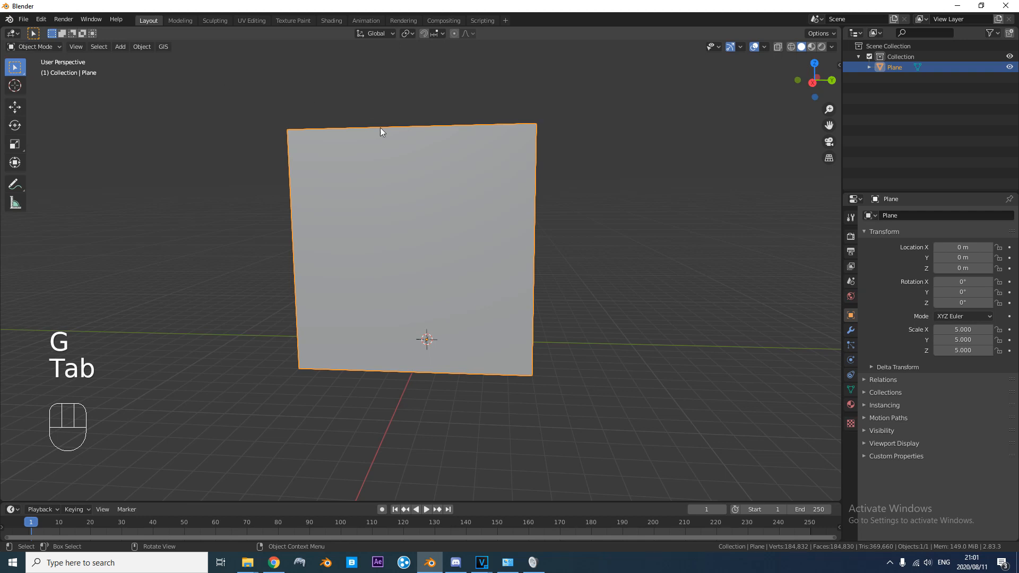
Move the block down along Z by about 5.07 m with the Move tool.
click(15, 107)
drag(427, 298, 422, 391)
middle_drag(434, 348, 670, 274)
scroll(669, 273, up, 4)
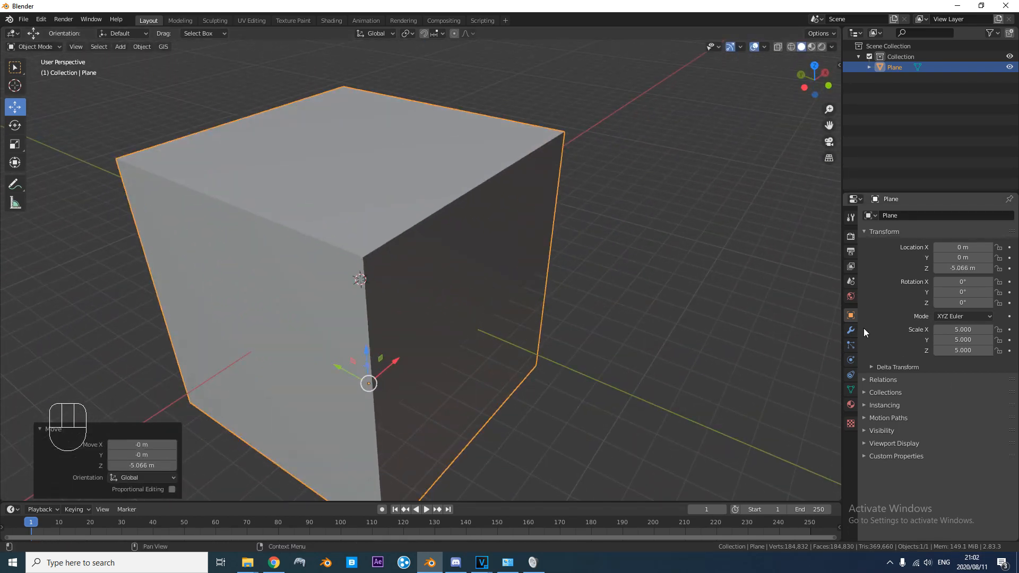
Add an Ocean modifier to the block.
click(851, 330)
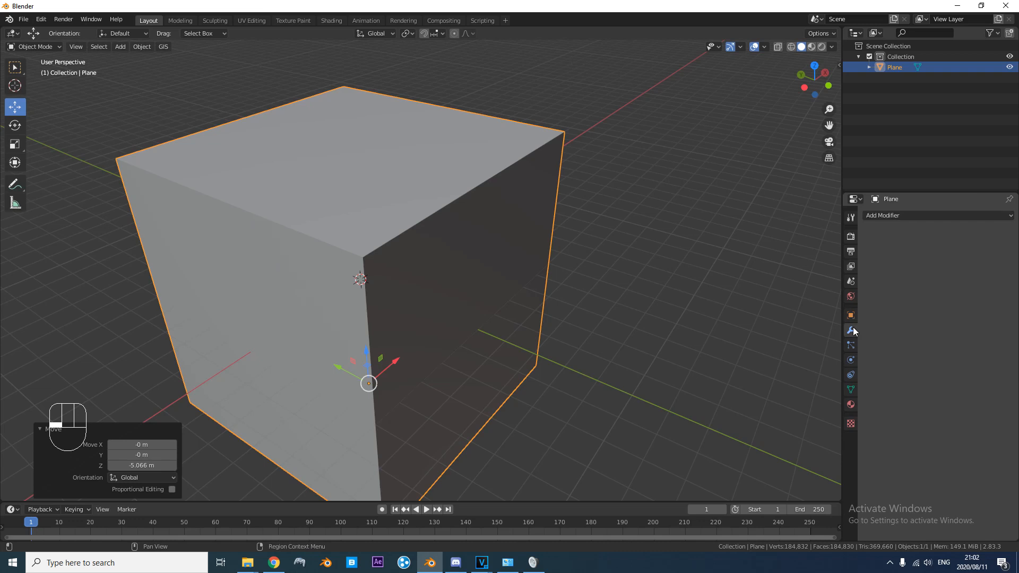
click(894, 215)
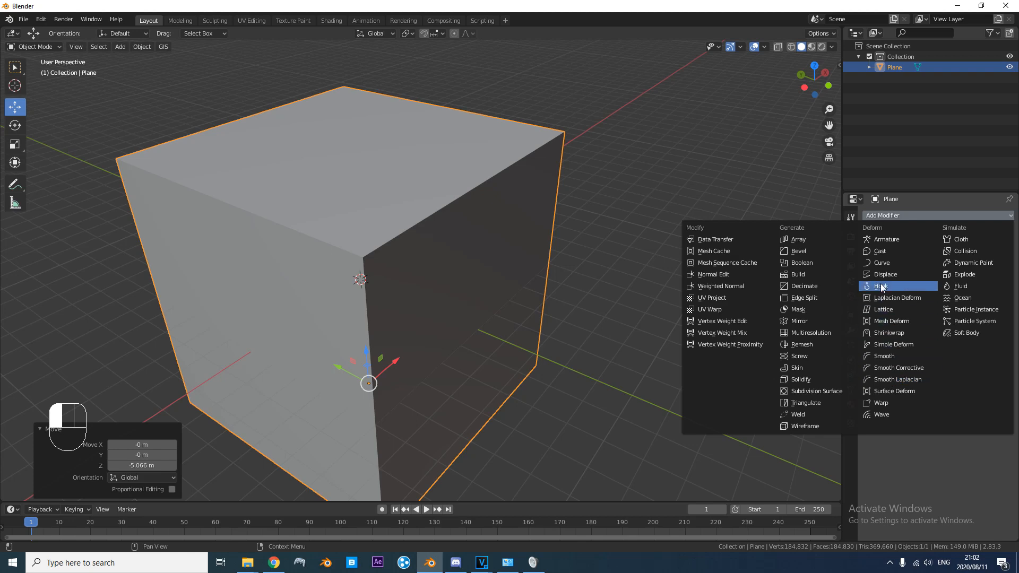
click(967, 296)
middle_drag(606, 227, 494, 255)
Set the Ocean modifier's Geometry option to Displace so it deforms the existing block.
click(957, 262)
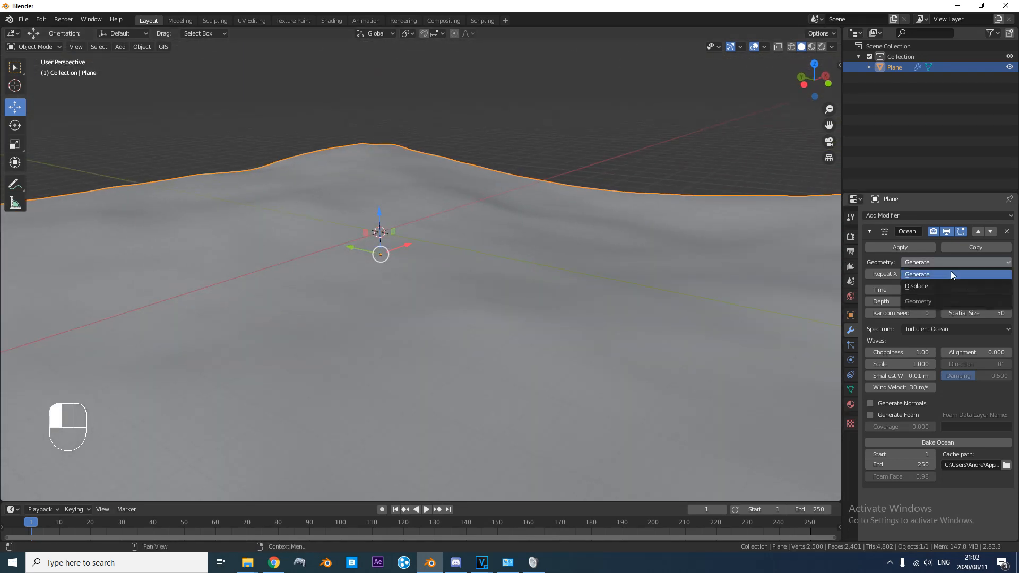
click(922, 283)
shift+middle_drag(352, 148, 388, 273)
middle_drag(389, 273, 400, 289)
scroll(396, 282, up, 3)
shift+middle_drag(368, 256, 512, 265)
middle_drag(512, 265, 554, 259)
middle_drag(476, 243, 482, 274)
scroll(482, 274, up, 3)
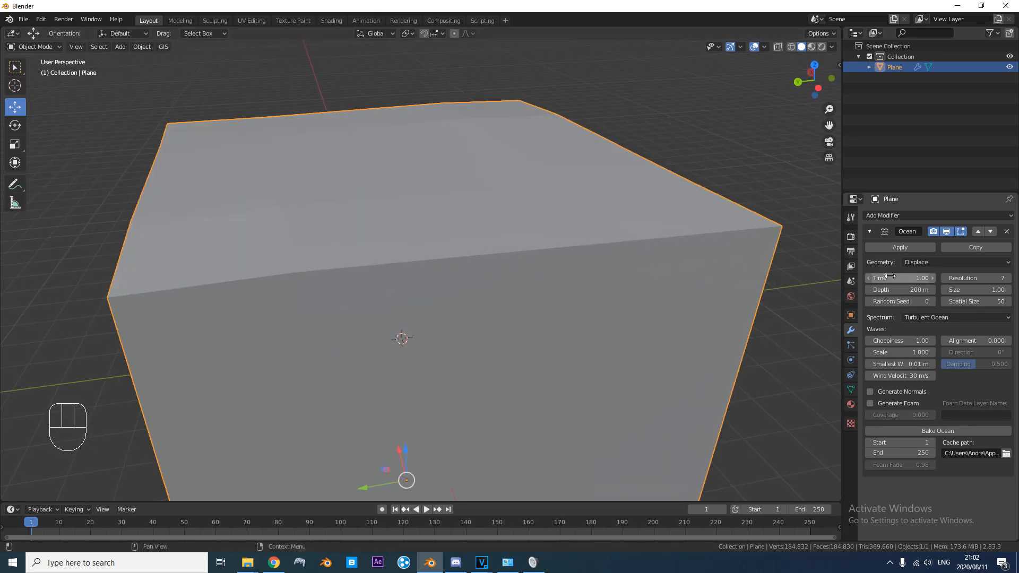
Try out higher Time values on the Ocean modifier.
drag(902, 278, 1016, 278)
right_click(890, 276)
scroll(610, 238, down, 2)
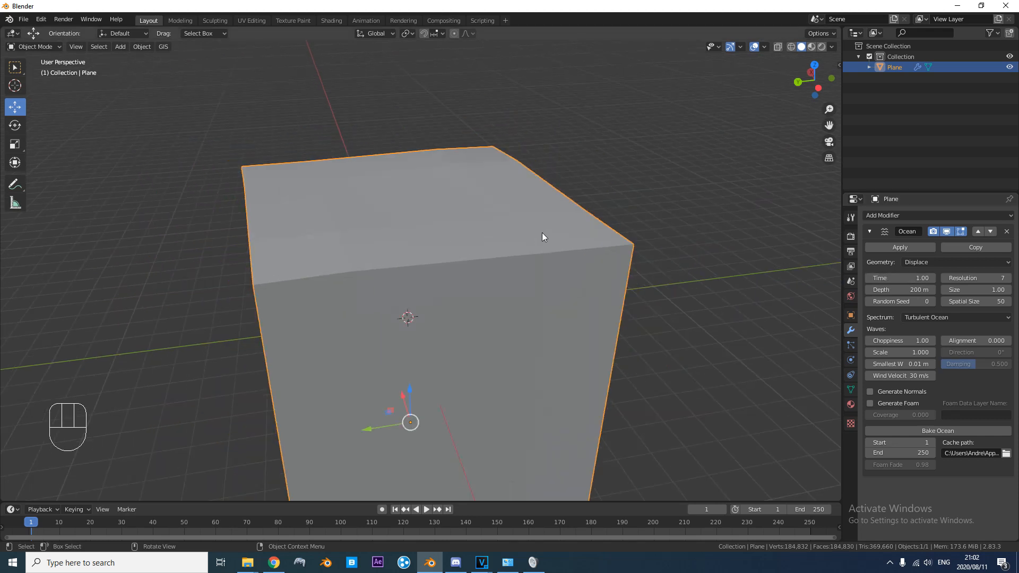
middle_drag(542, 233, 561, 233)
Set the Ocean modifier's Size to 0.14.
mouse_move(975, 290)
mouse_down()
mouse_move(876, 290)
mouse_move(890, 290)
mouse_up()
mouse_move(993, 301)
mouse_down()
mouse_move(1004, 301)
mouse_move(955, 290)
mouse_move(981, 290)
mouse_up()
shift+click(976, 289)
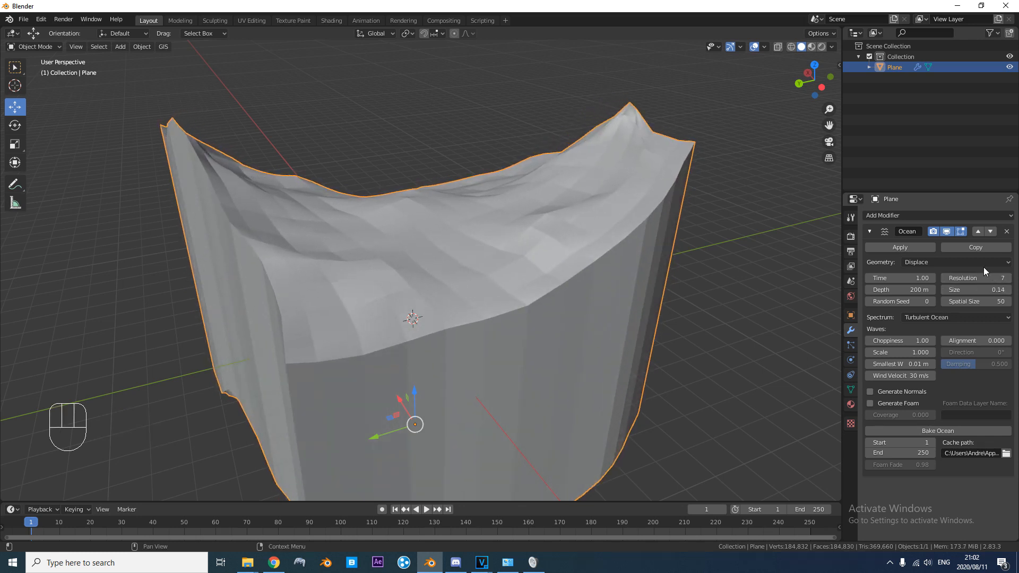
middle_drag(769, 244, 527, 202)
scroll(488, 245, up, 6)
middle_drag(488, 245, 494, 220)
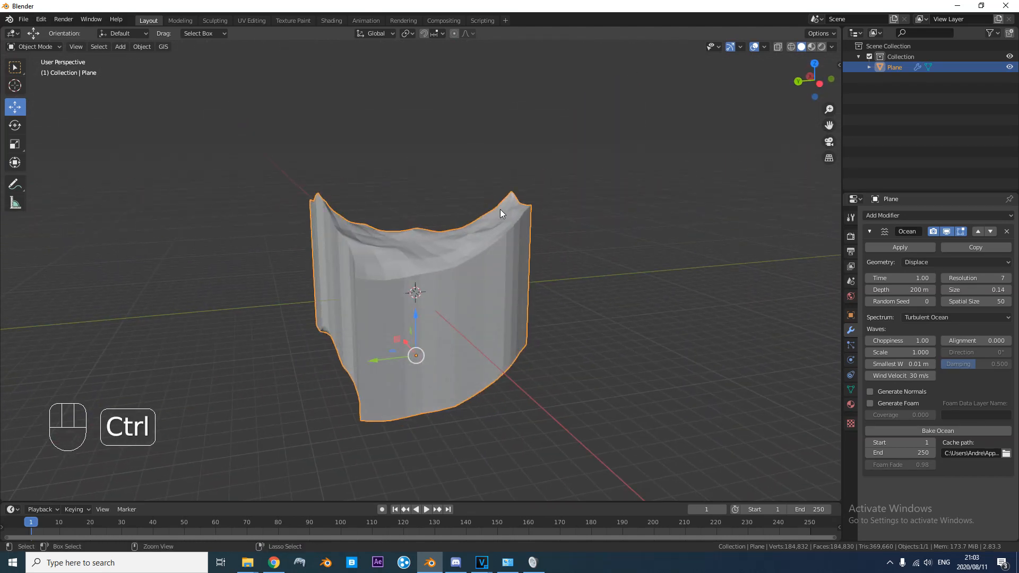
Apply the block's scale transform.
key(ctrl+a)
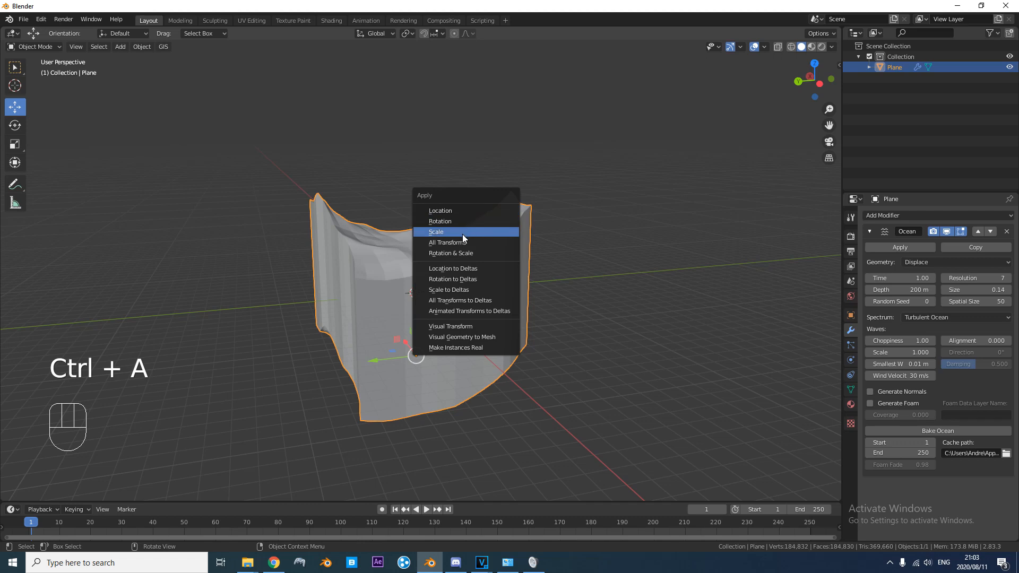
click(463, 234)
middle_drag(461, 234, 405, 225)
scroll(451, 212, up, 4)
Apply the block's rotation and location transforms.
key(ctrl+a)
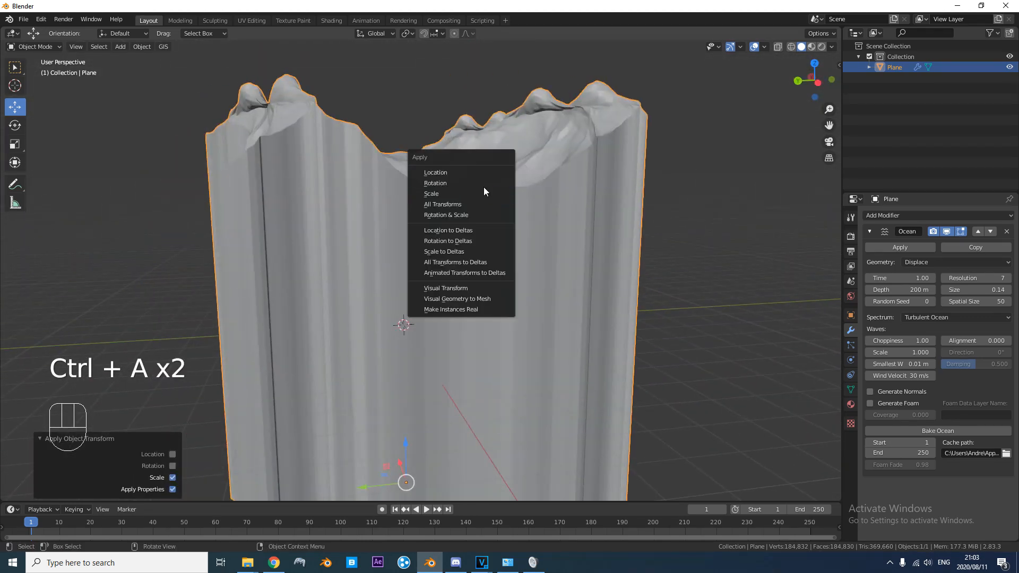
click(462, 183)
key(ctrl+a)
click(450, 173)
key(ctrl+a)
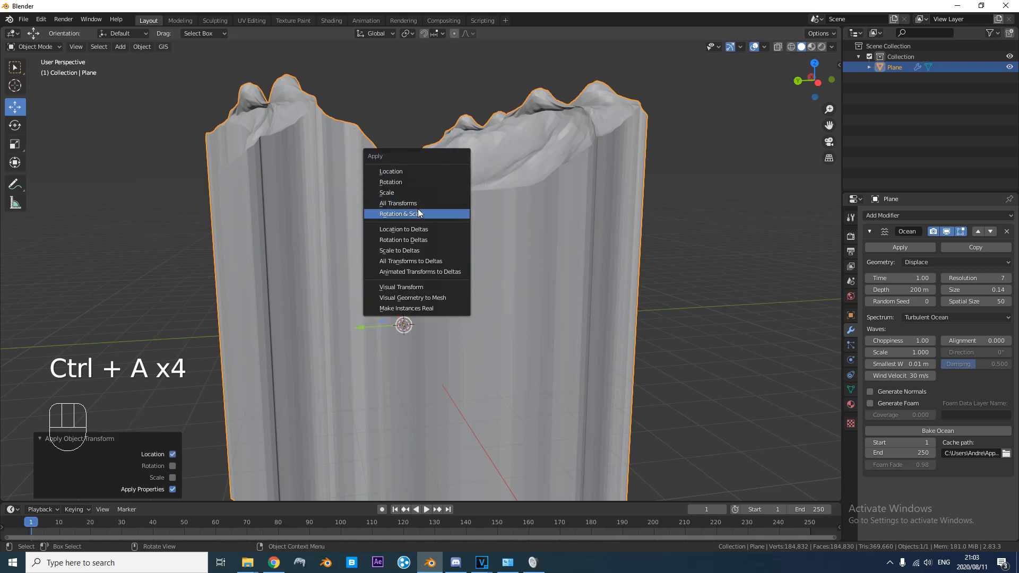
Increase the Ocean modifier's Size to 0.25 for larger waves on the block's surface.
middle_drag(414, 207, 687, 225)
scroll(559, 209, up, 5)
scroll(578, 152, down, 4)
scroll(564, 240, up, 3)
scroll(563, 221, down, 3)
scroll(638, 241, up, 5)
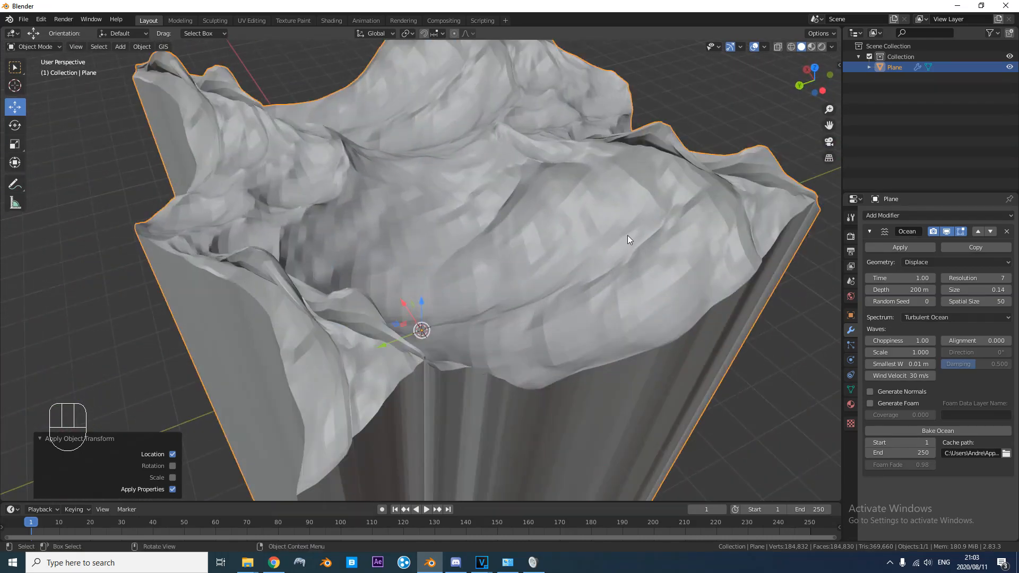
shift+drag(955, 290, 999, 290)
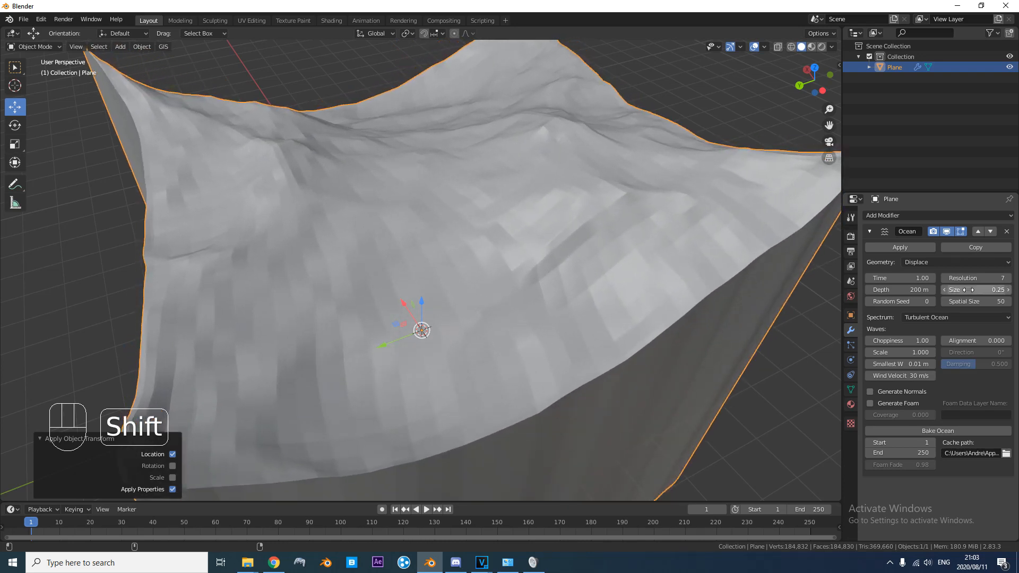
middle_drag(636, 234, 482, 243)
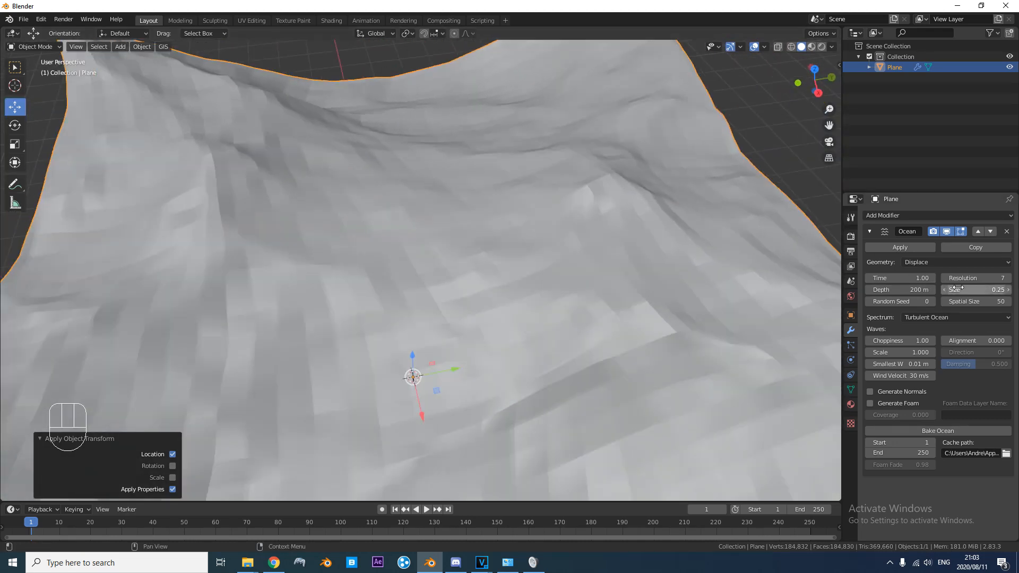
Set the Ocean modifier's Resolution to 12 and inspect the wave detail up close.
click(984, 277)
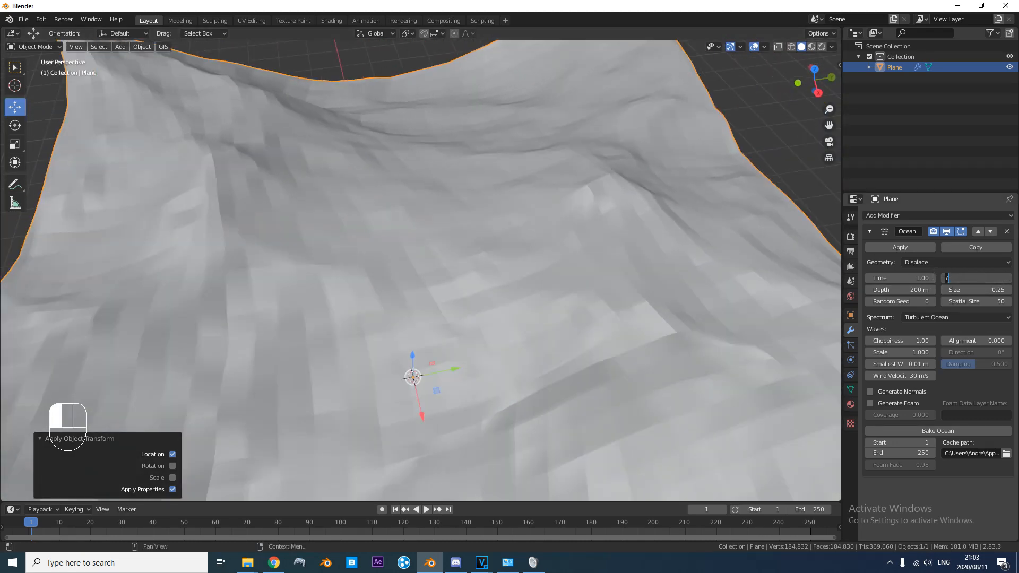
text(12)
key(Return)
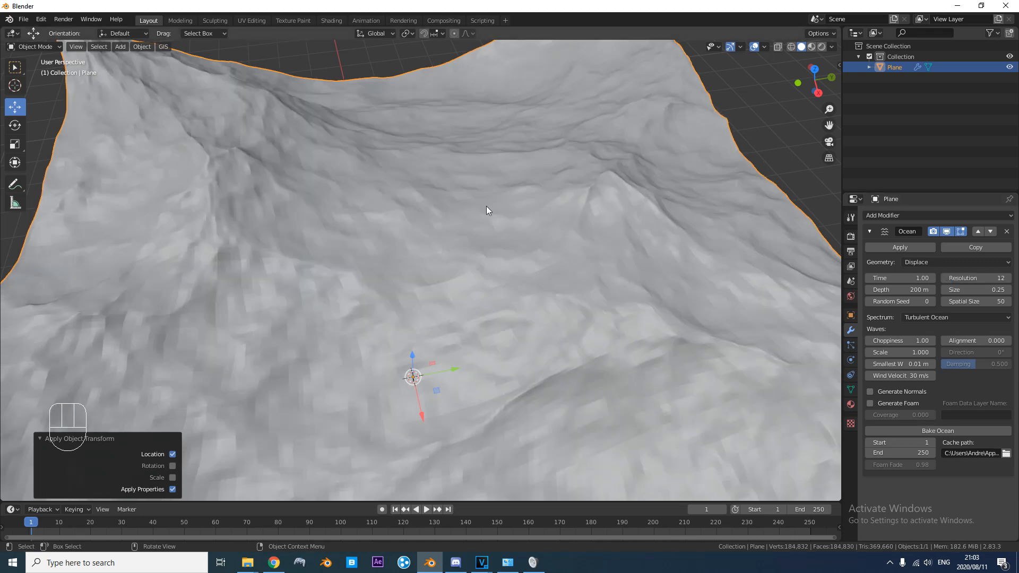
scroll(457, 206, down, 3)
scroll(422, 219, up, 5)
scroll(401, 221, up, 1)
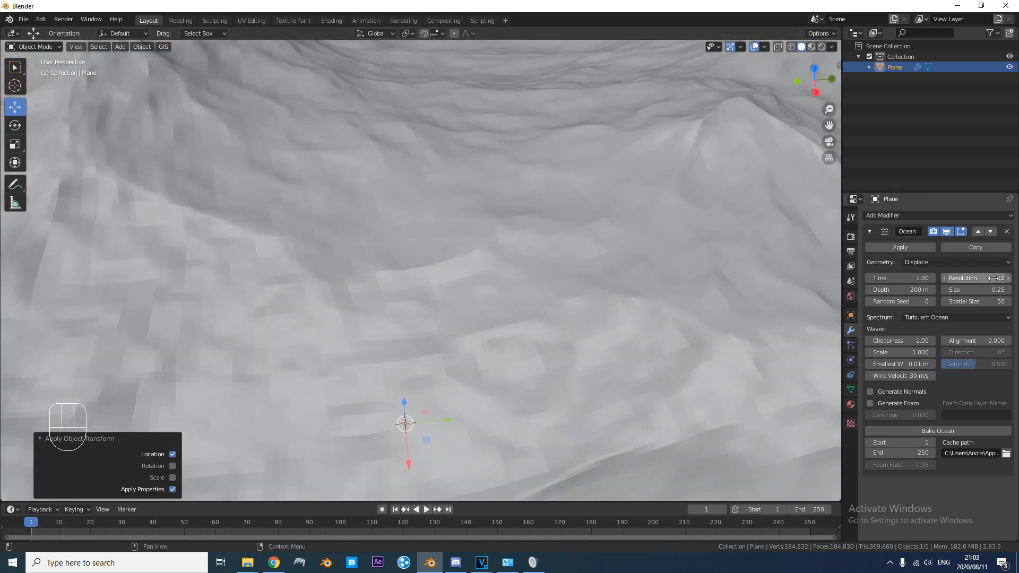
Try a Resolution of 22 on the Ocean modifier and view the block from several sides.
click(976, 277)
text(22)
key(Return)
middle_drag(512, 195, 692, 195)
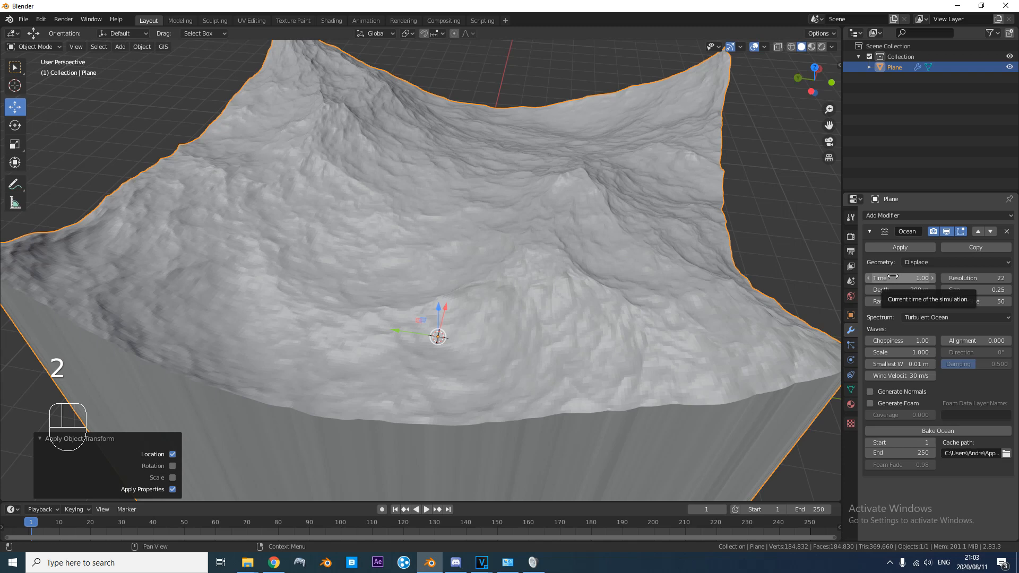
middle_drag(655, 252, 763, 244)
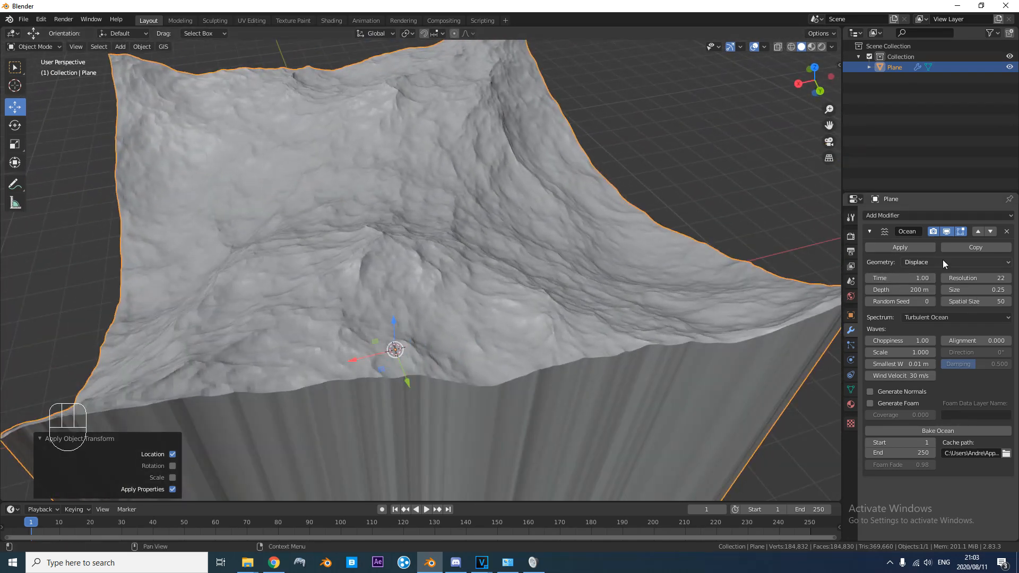
Return the Ocean modifier's Resolution to 12.
click(978, 277)
text(12)
key(Return)
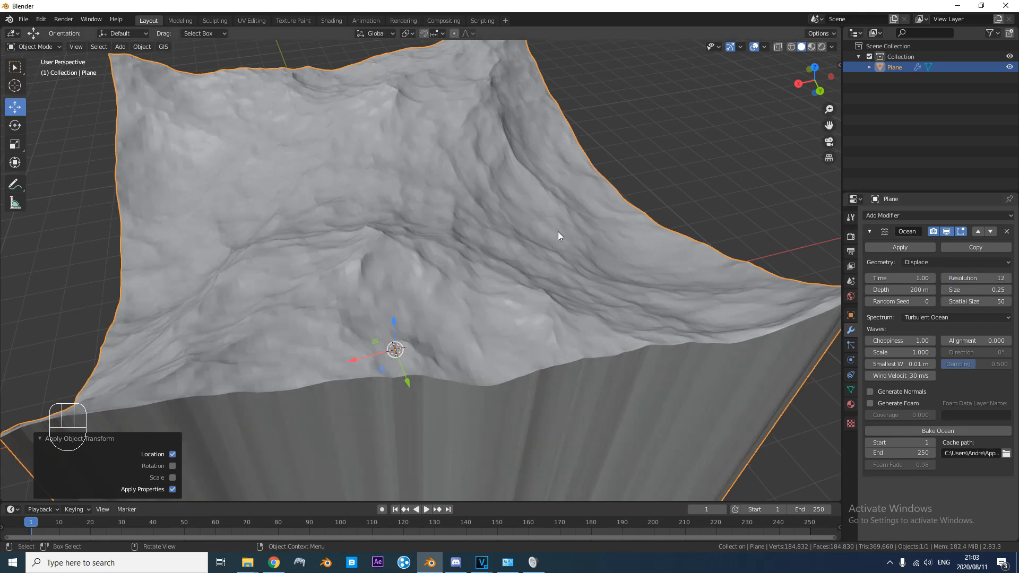
Try out a different Time value on the Ocean modifier, then undo it.
middle_drag(558, 232, 684, 239)
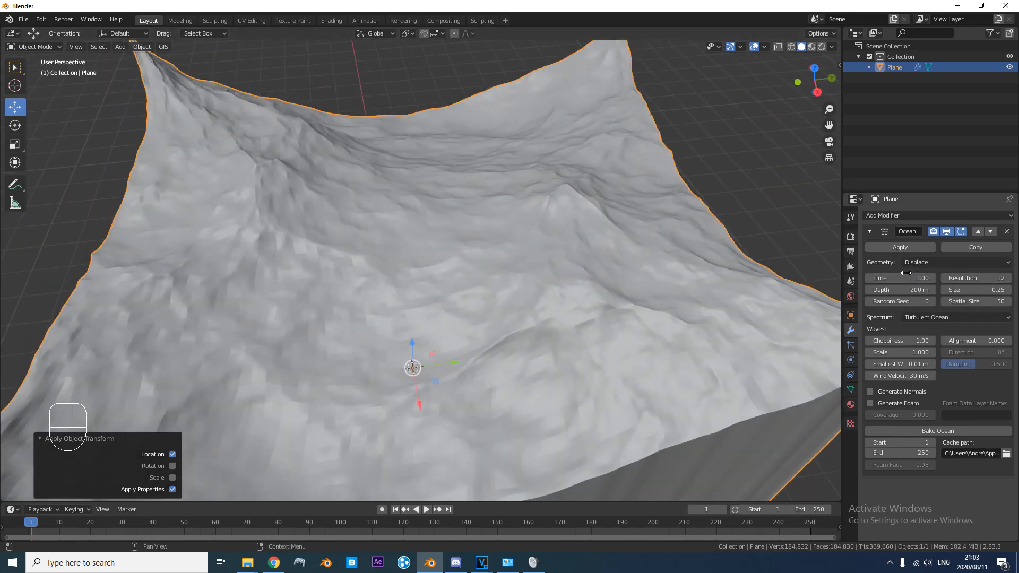
drag(902, 278, 1010, 278)
key(ctrl+z)
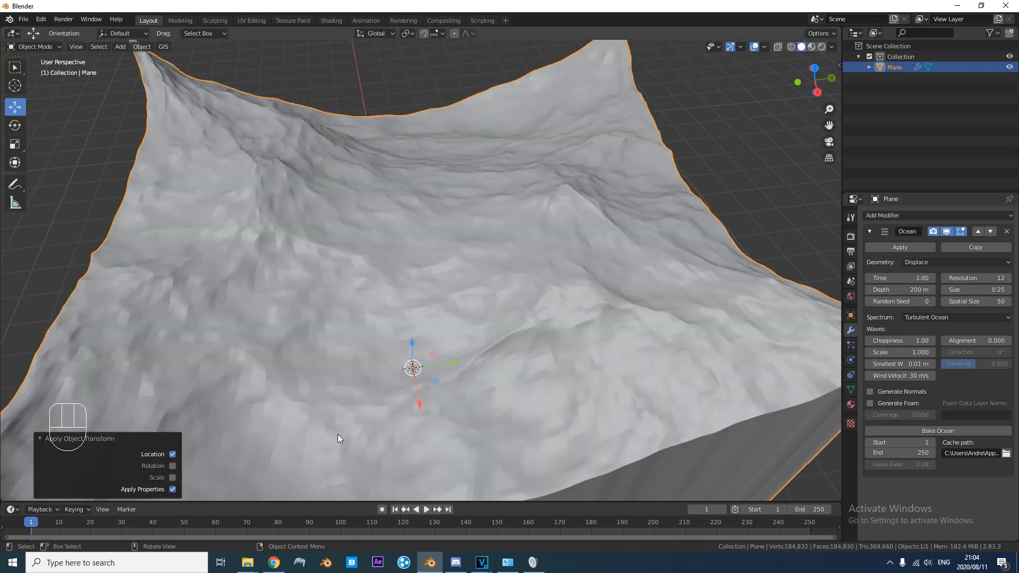
Enlarge the timeline and keyframe the Ocean modifier's Time at 1.00 on frame 1 and 3.78 on frame 30.
drag(233, 501, 233, 422)
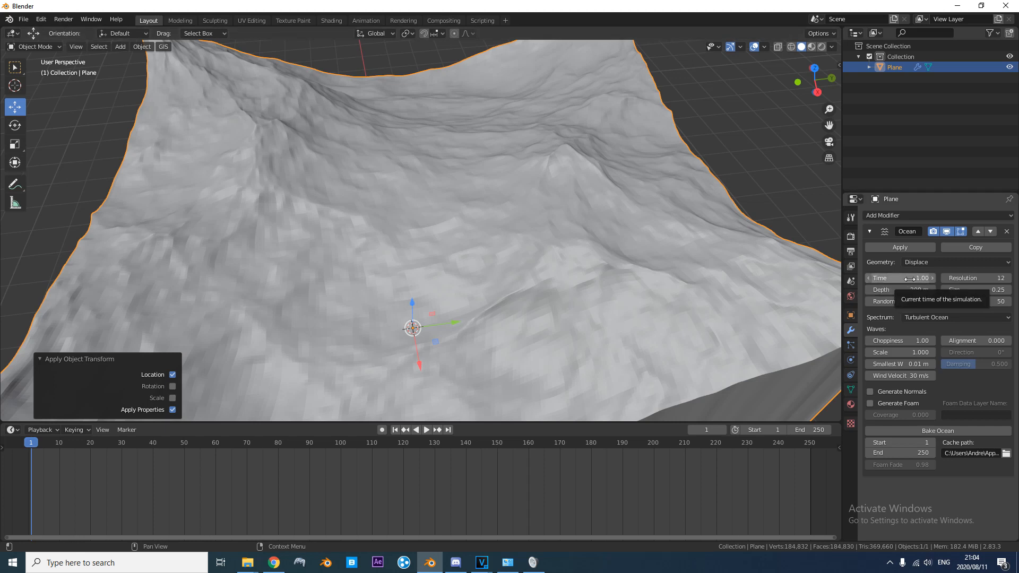
key(i)
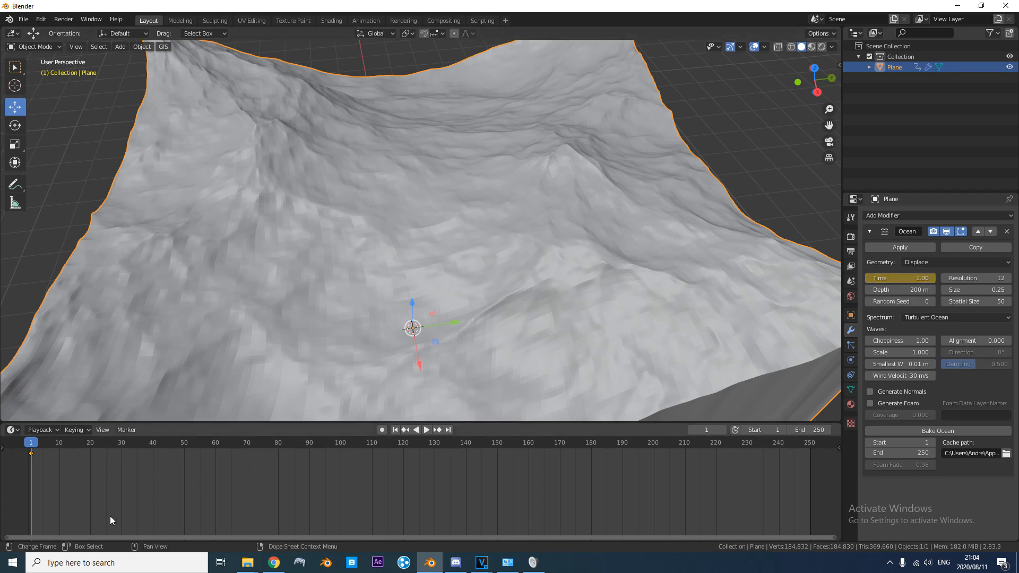
drag(36, 445, 122, 444)
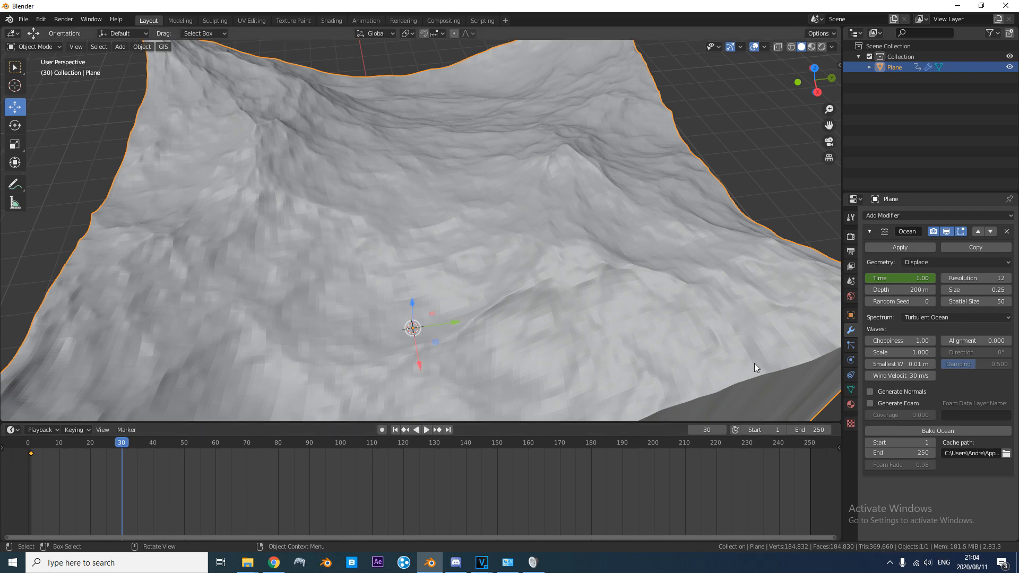
drag(904, 279, 971, 279)
drag(906, 279, 906, 279)
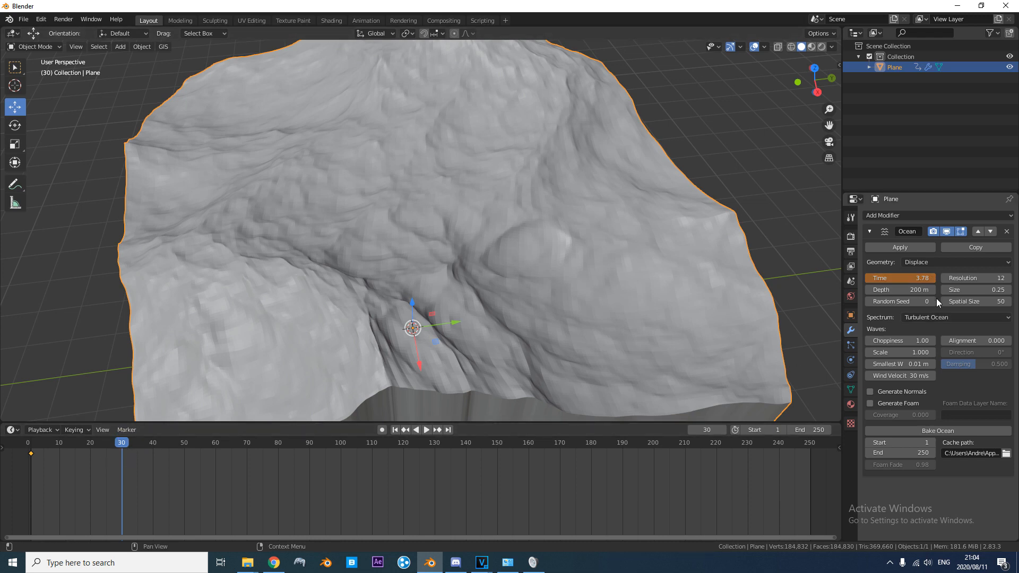
key(i)
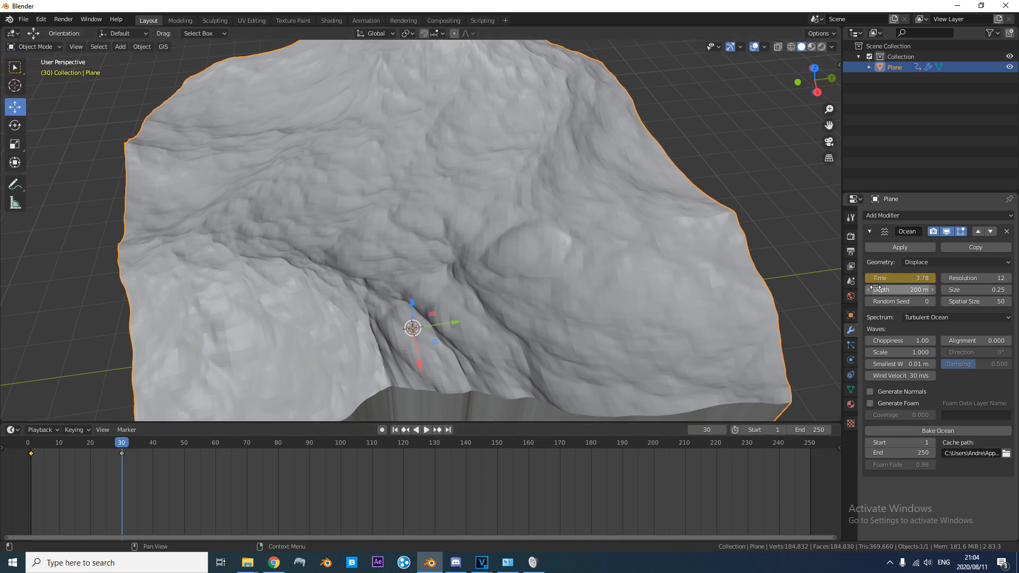
Play and scrub the animation around the two Time keyframes to check the wave motion.
key(ctrl+shift+space)
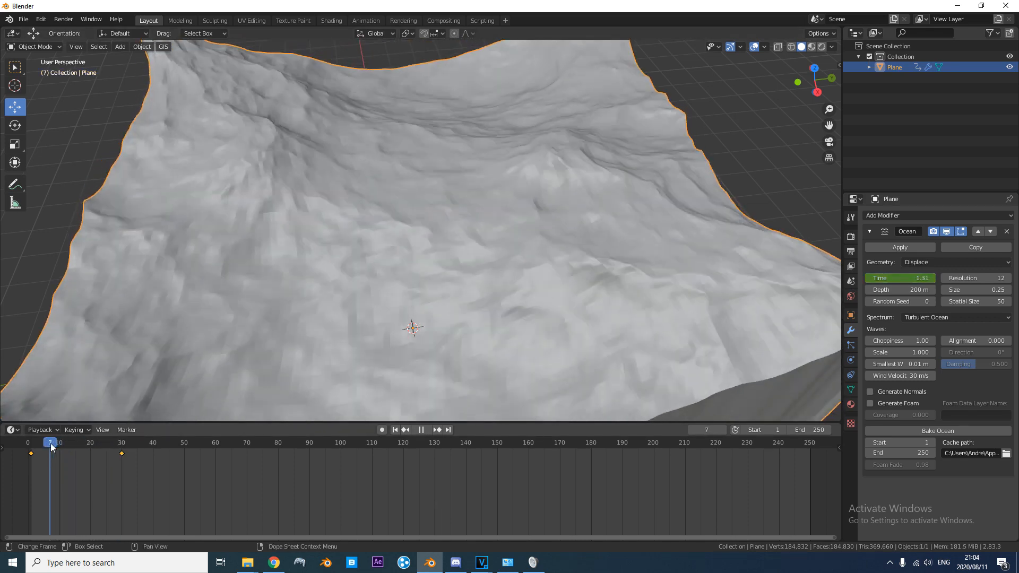
drag(78, 444, 113, 447)
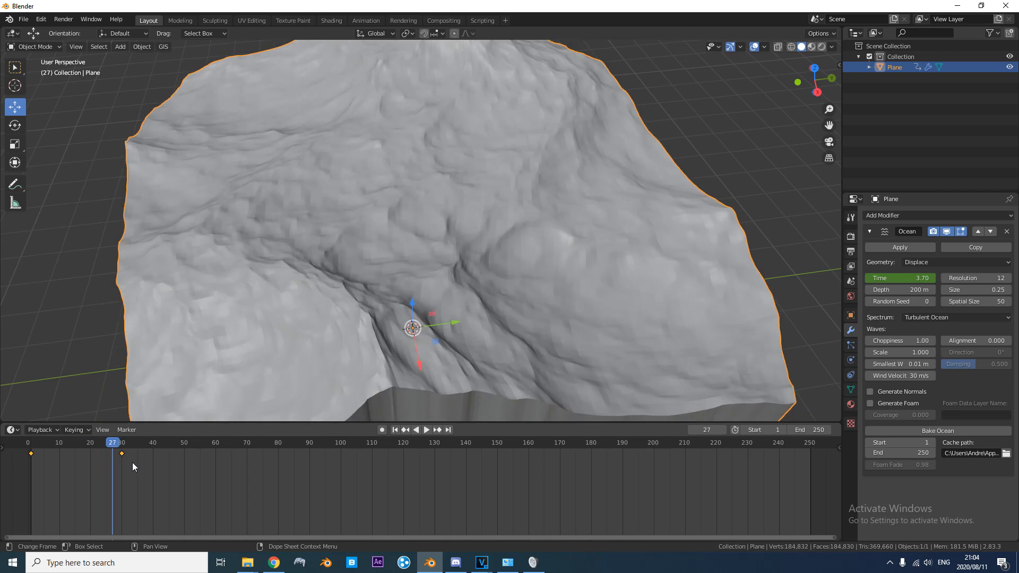
key(space)
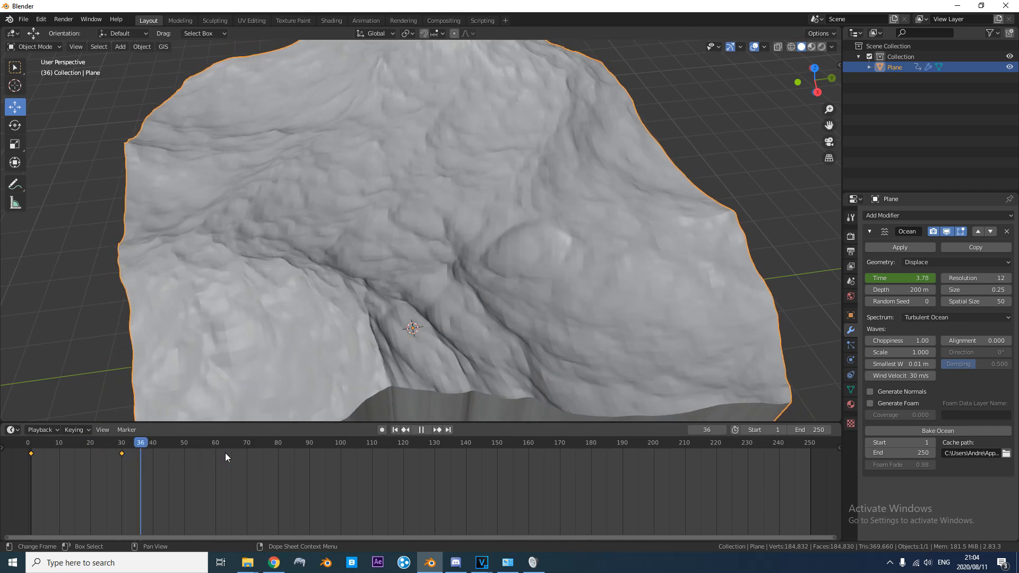
mouse_move(104, 454)
mouse_down()
mouse_move(281, 456)
mouse_move(80, 453)
mouse_move(103, 455)
mouse_up()
key(space)
Set the Time keyframes to Bezier interpolation and Linear Extrapolation.
key(t)
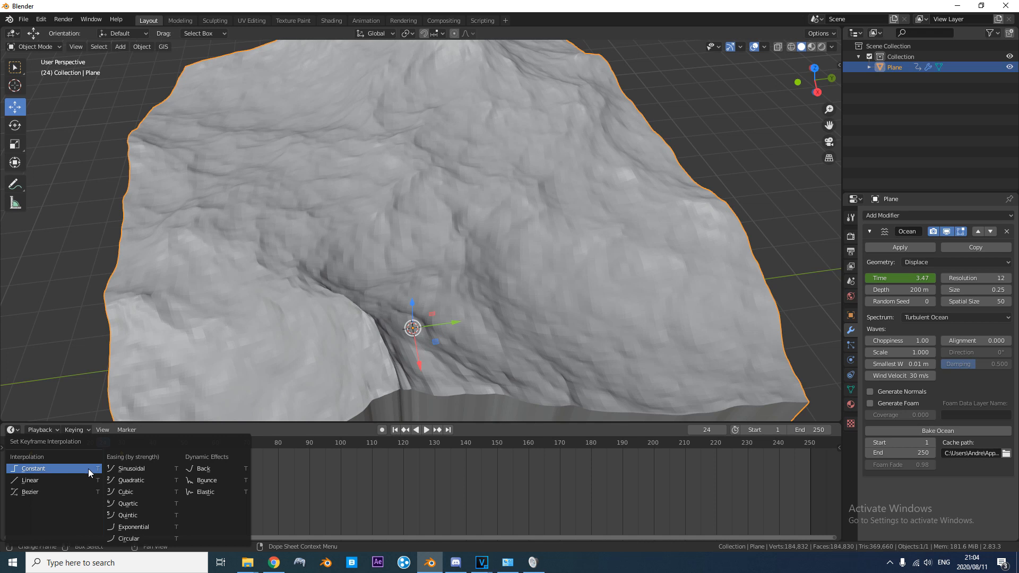
click(44, 493)
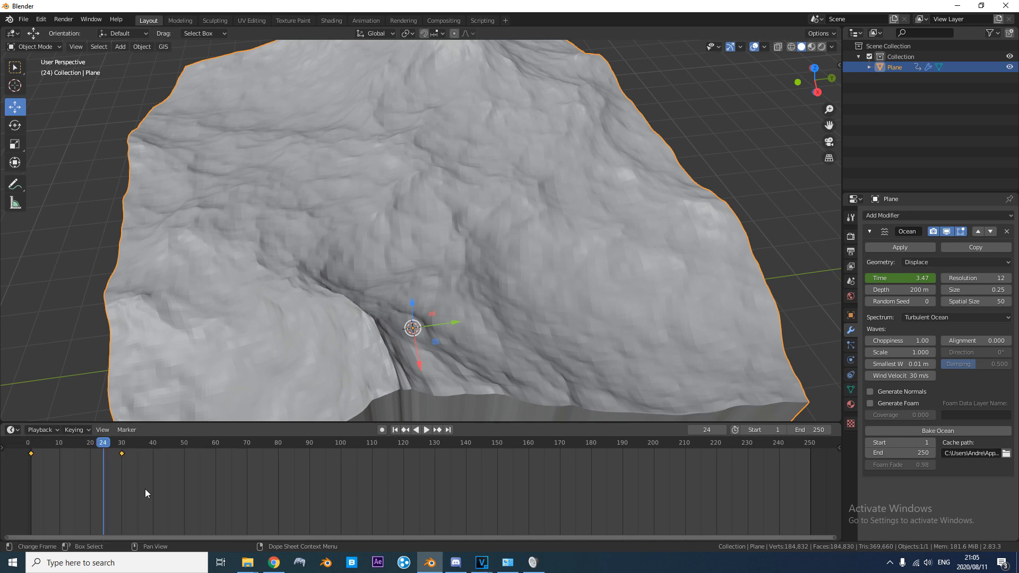
middle_drag(144, 489, 235, 479)
scroll(234, 479, up, 2)
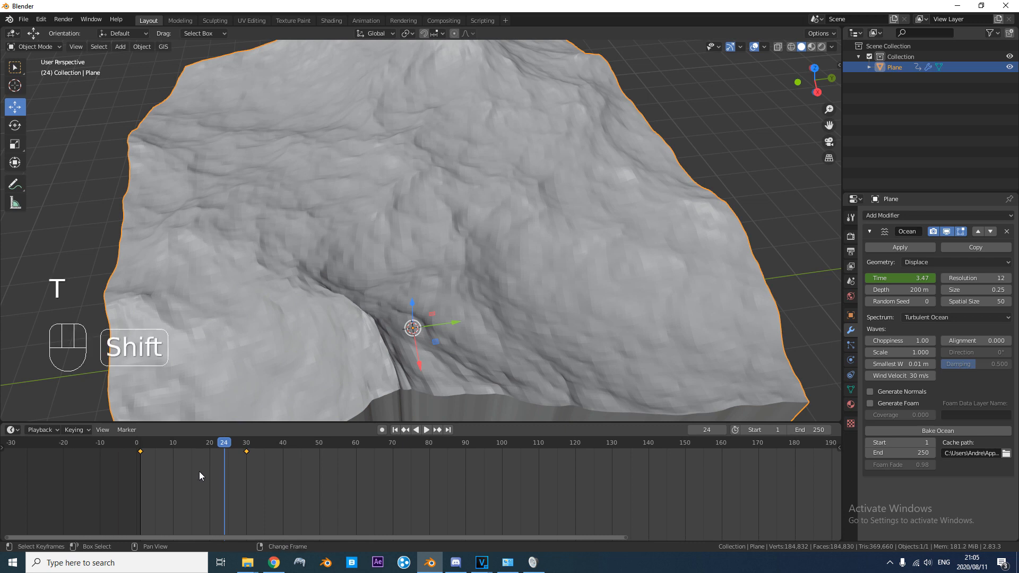
key(shift+e)
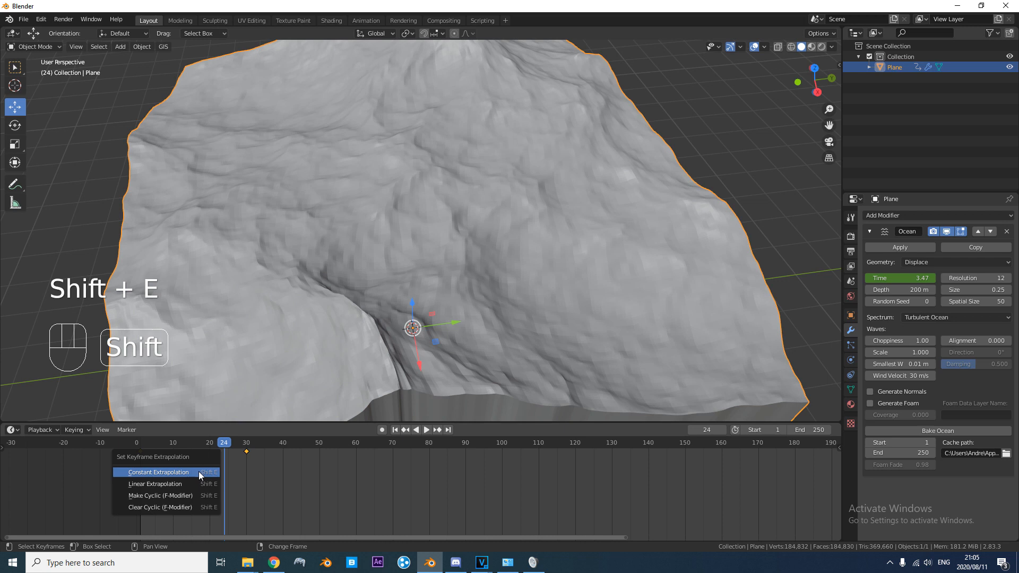
click(170, 485)
scroll(217, 462, down, 2)
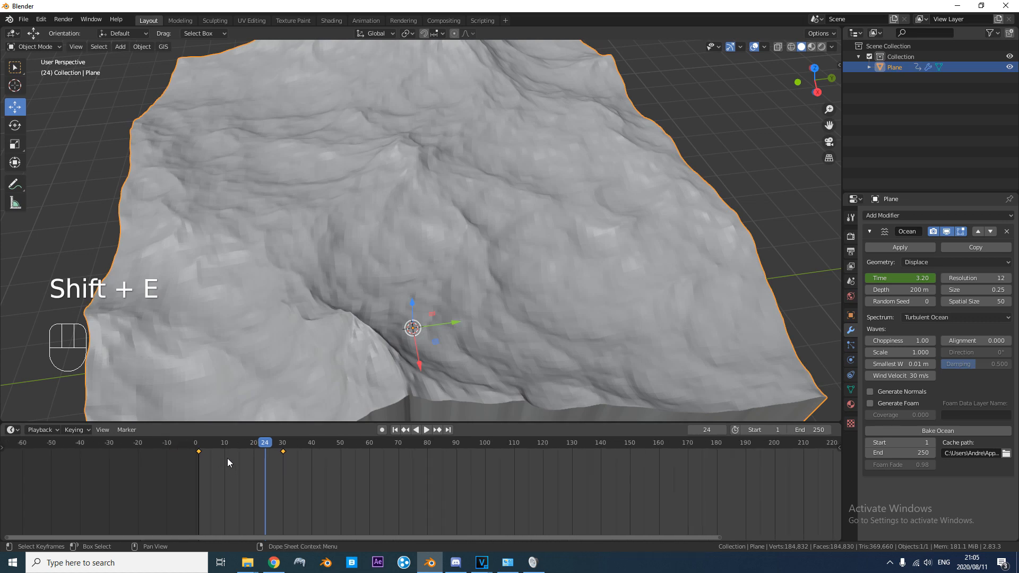
Play and scrub the animation past the last keyframe up to frame 185 and examine the block from several sides.
drag(272, 444, 523, 441)
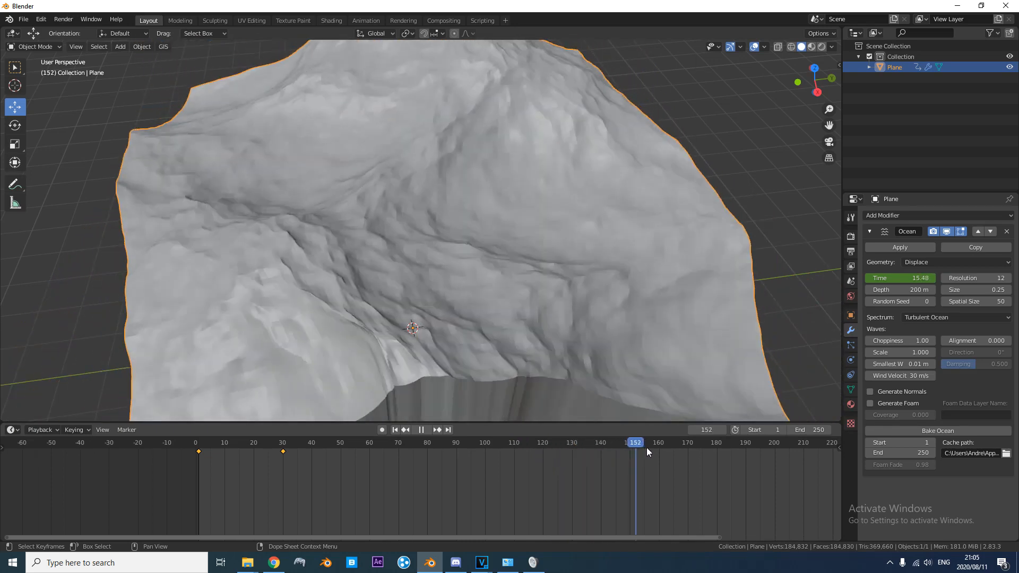
drag(645, 476, 731, 474)
key(space)
scroll(398, 252, down, 4)
middle_drag(398, 253, 566, 265)
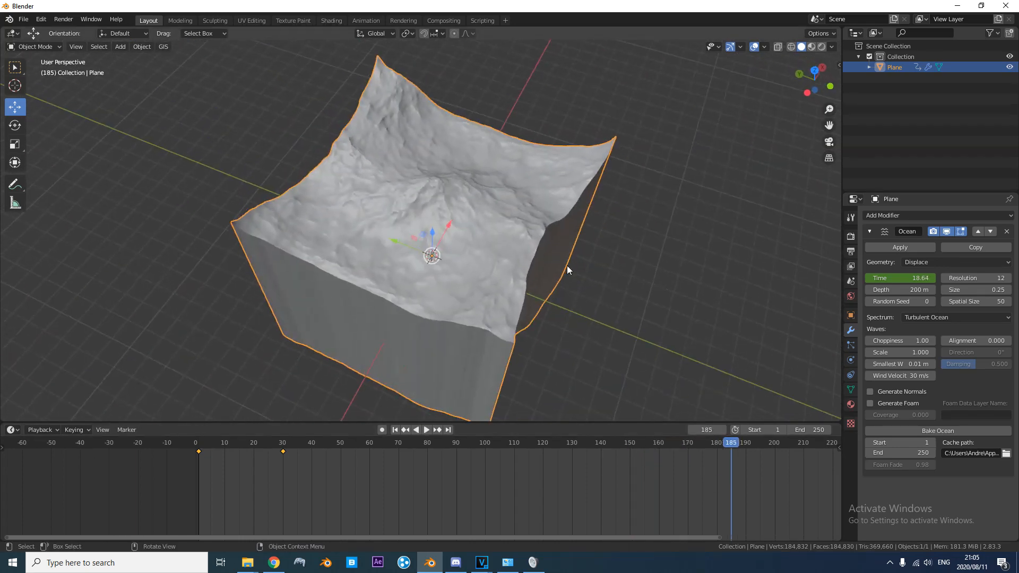
scroll(457, 227, up, 3)
middle_drag(457, 227, 545, 222)
scroll(435, 200, down, 5)
middle_drag(435, 200, 478, 191)
Add a cube at the scene origin and scale it uniformly by about 4.4.
click(521, 189)
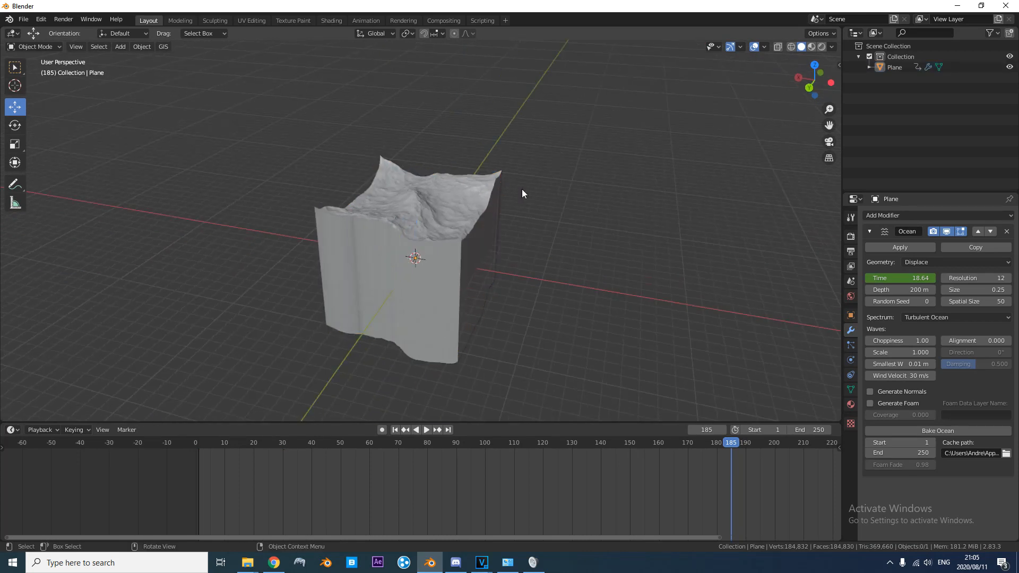
key(shift+a)
mouse_move(524, 194)
click(563, 206)
middle_drag(563, 206, 432, 252)
scroll(534, 175, up, 4)
scroll(578, 237, down, 4)
key(s)
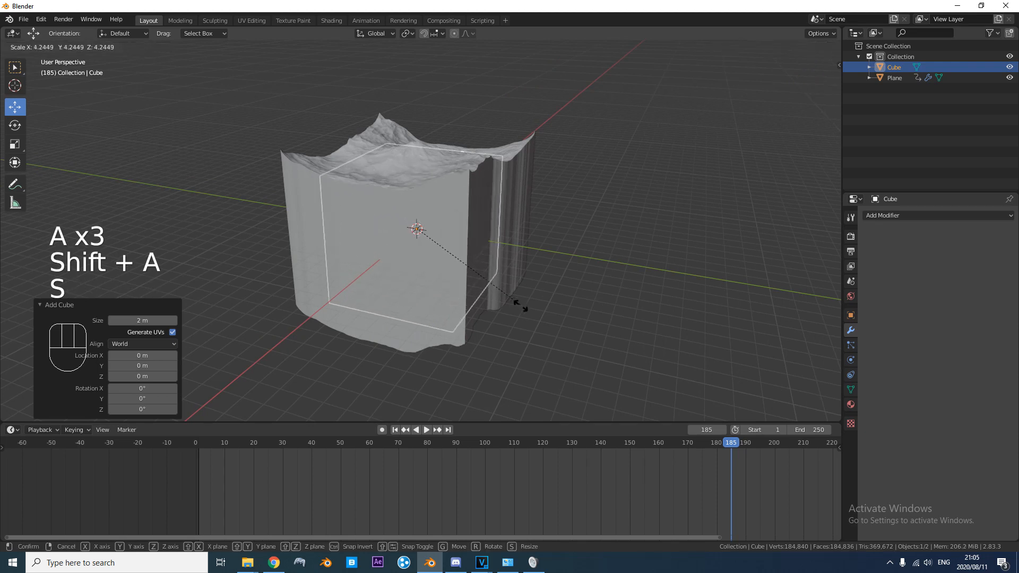
click(519, 311)
Move the cube up along Z by about 4.53 m so it overlaps the upper part of the ocean block.
key(g)
key(z)
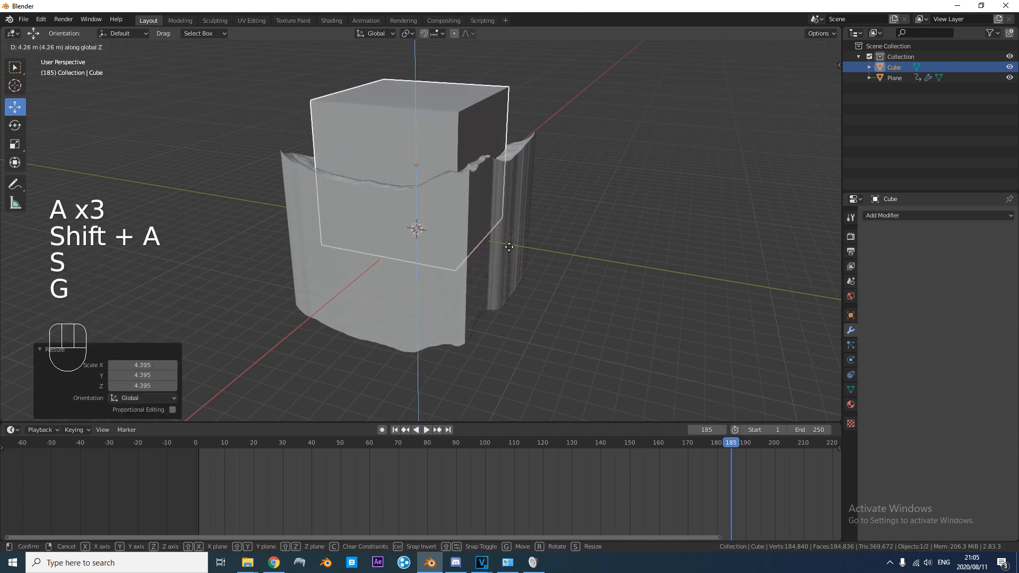
click(509, 244)
middle_drag(508, 244, 502, 227)
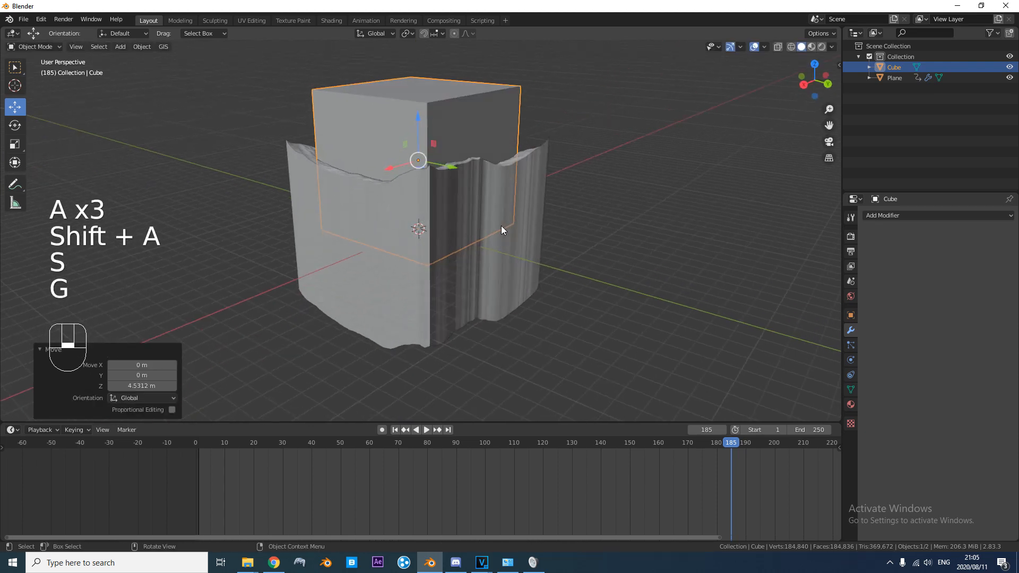
Rename the cube as Domain.
click(851, 315)
click(943, 215)
text(Domai)
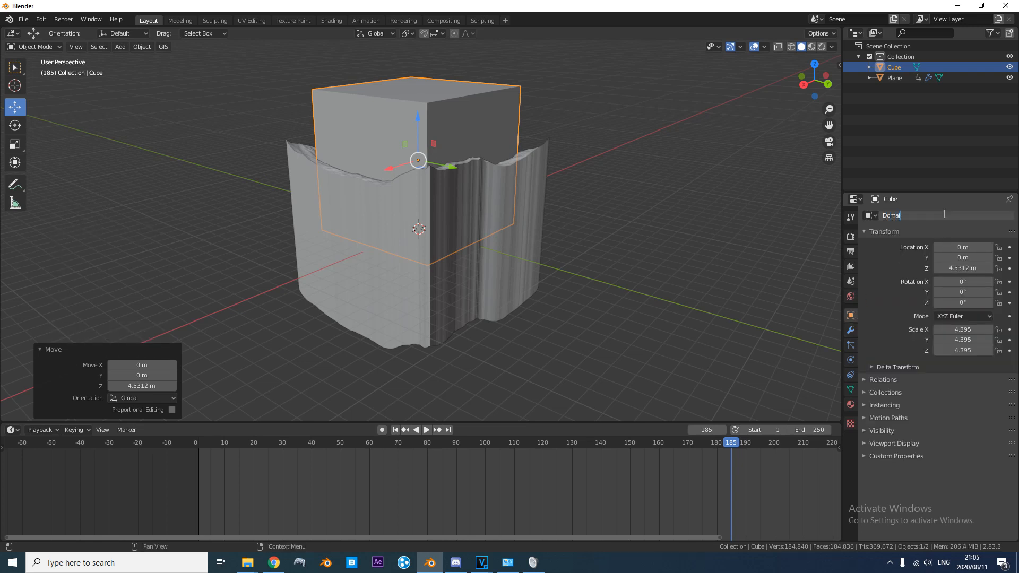
text(n)
key(Return)
Rename the displaced plane as Ocean.
click(491, 219)
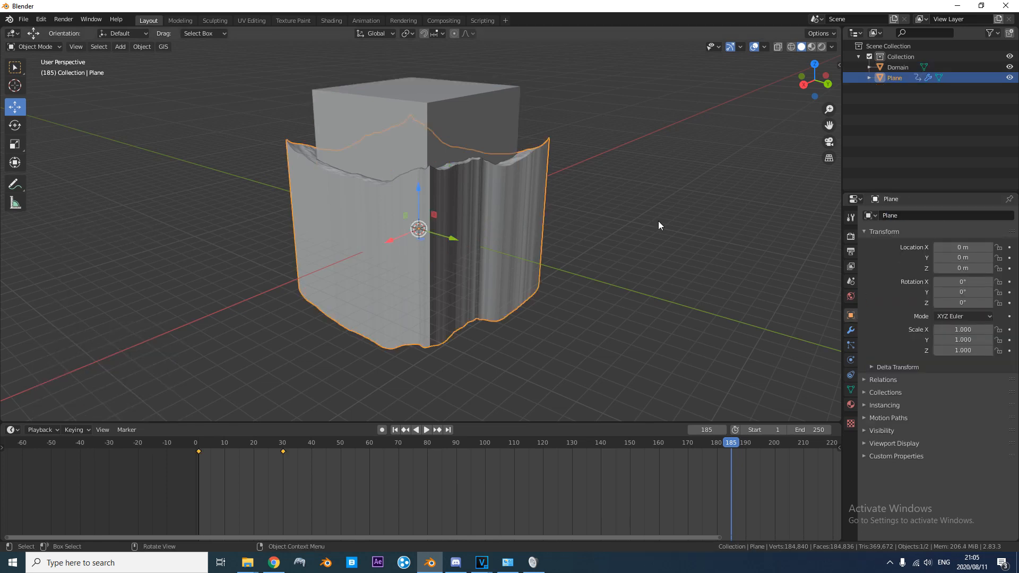
click(920, 215)
text(Ocean)
key(Return)
Add a Boolean modifier to the Ocean object.
click(422, 141)
click(498, 192)
click(851, 330)
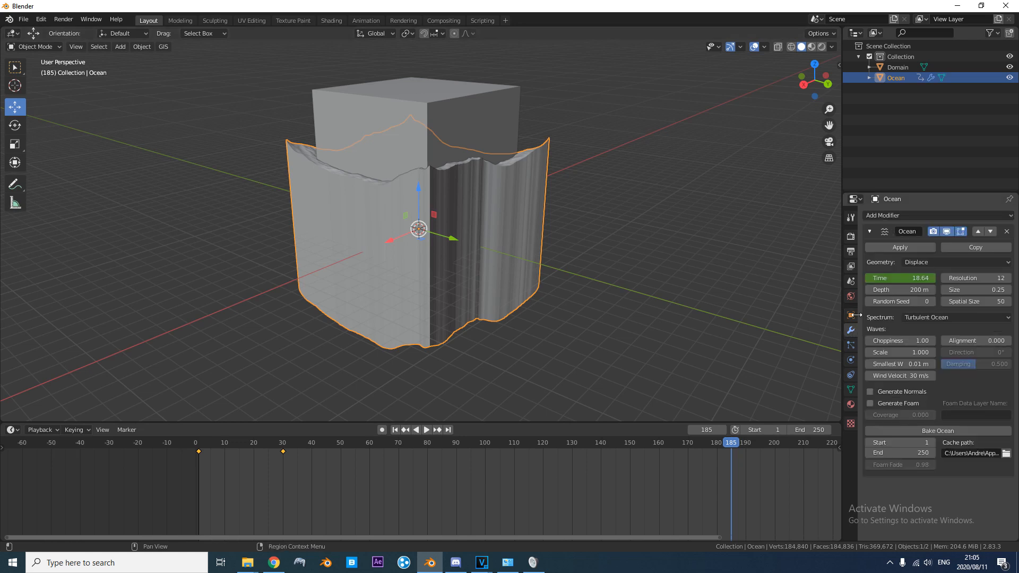
click(883, 217)
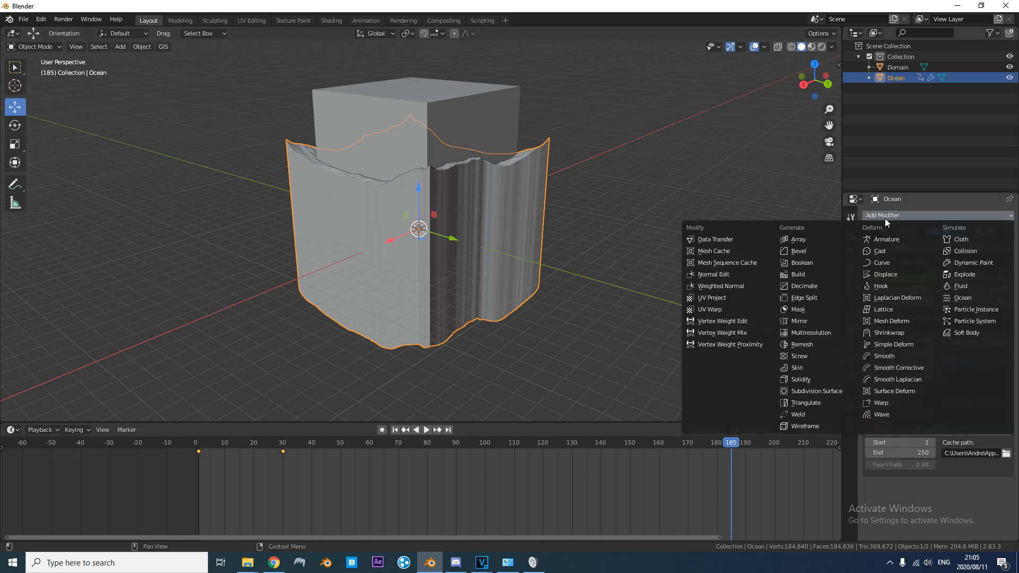
click(807, 262)
Assign the Domain cube as the Boolean modifier's target object.
middle_drag(444, 192, 661, 234)
scroll(498, 228, up, 3)
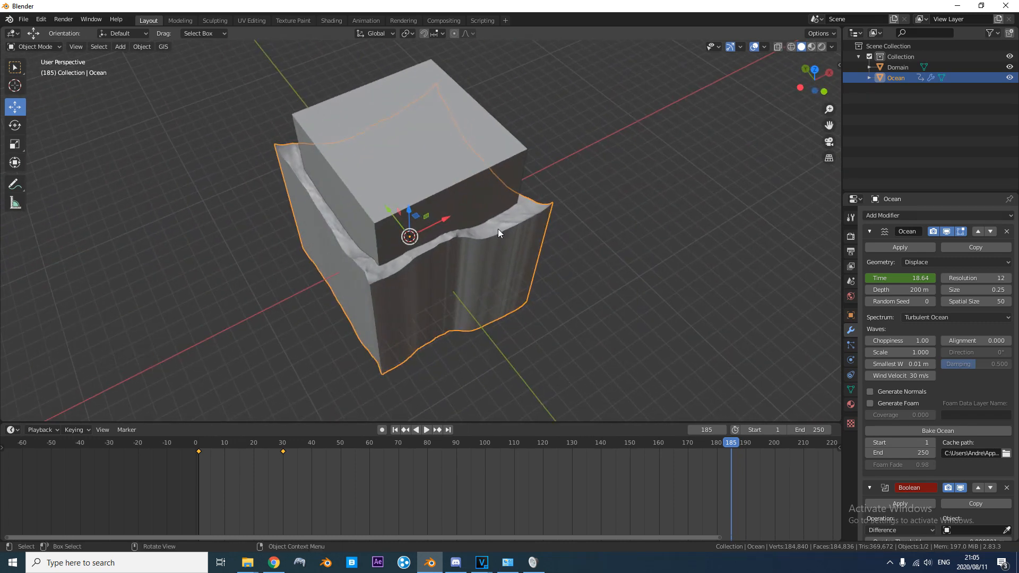
click(871, 230)
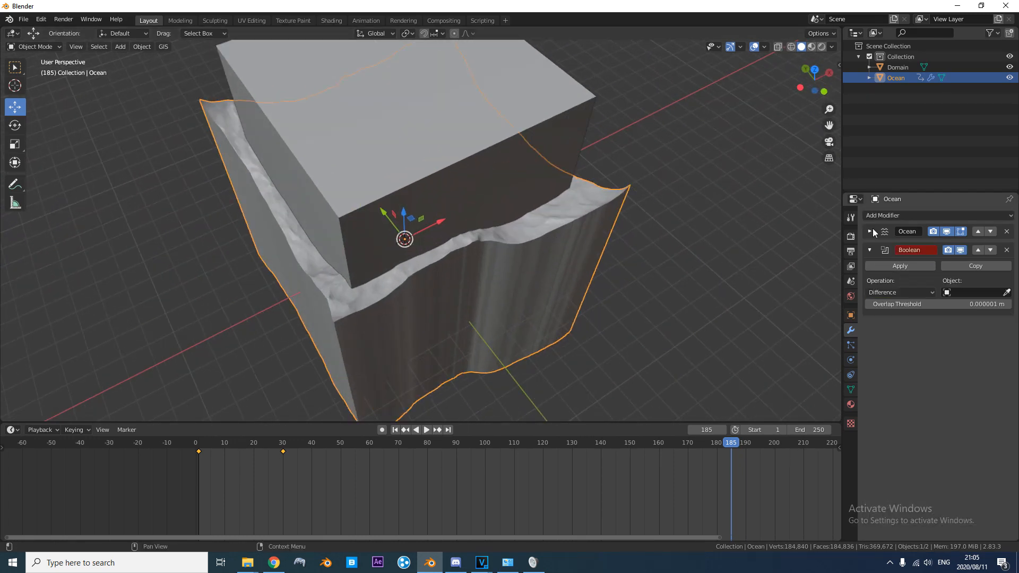
click(1007, 292)
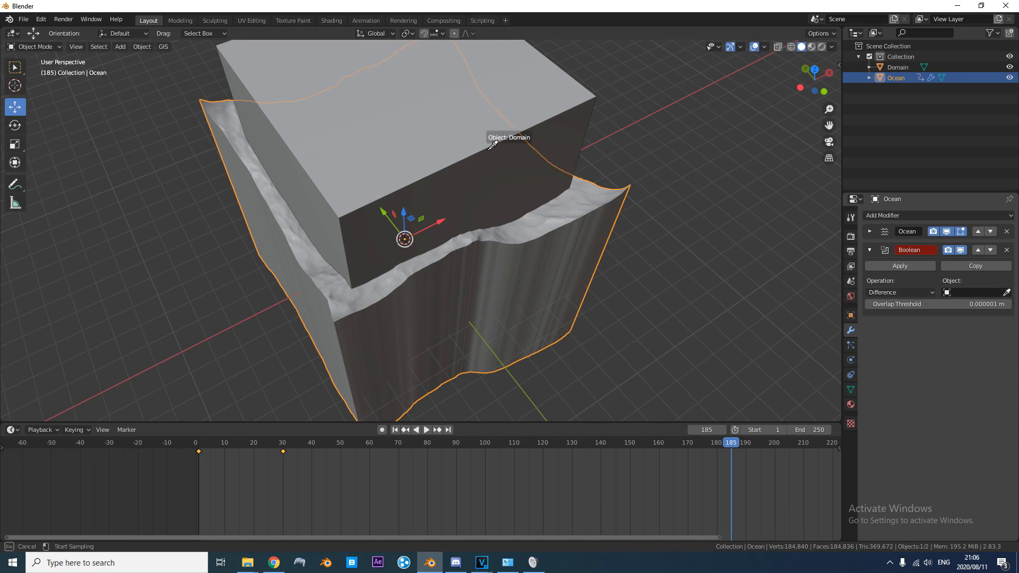
click(632, 200)
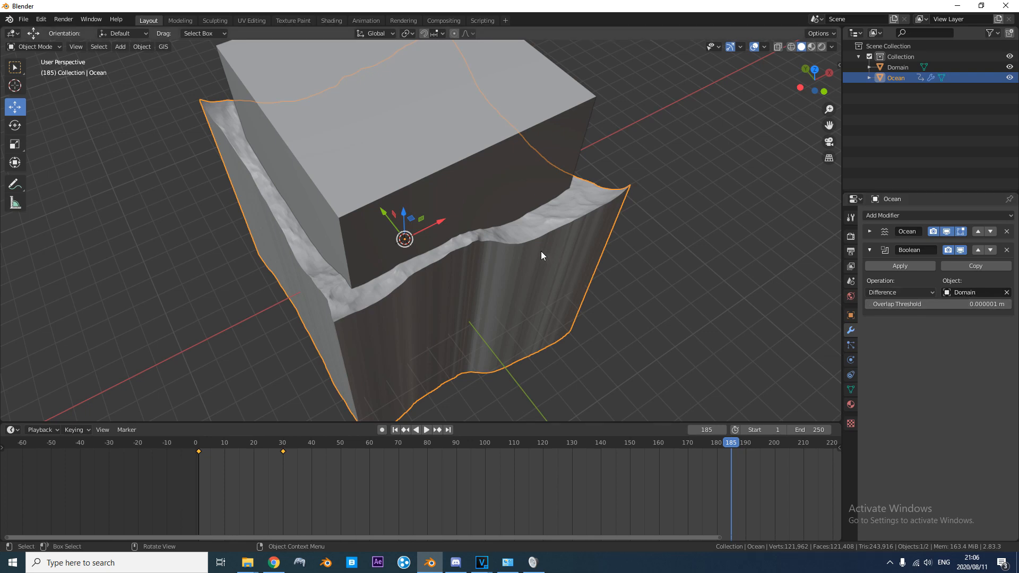
Examine the Boolean cut inside the Ocean block in wireframe shading.
middle_drag(540, 251, 514, 233)
key(z)
click(396, 235)
mouse_move(397, 235)
middle_down()
mouse_move(493, 285)
mouse_move(504, 330)
mouse_move(493, 316)
mouse_move(523, 244)
mouse_move(687, 220)
mouse_move(453, 183)
mouse_move(431, 190)
mouse_move(448, 217)
middle_up()
scroll(453, 183, up, 5)
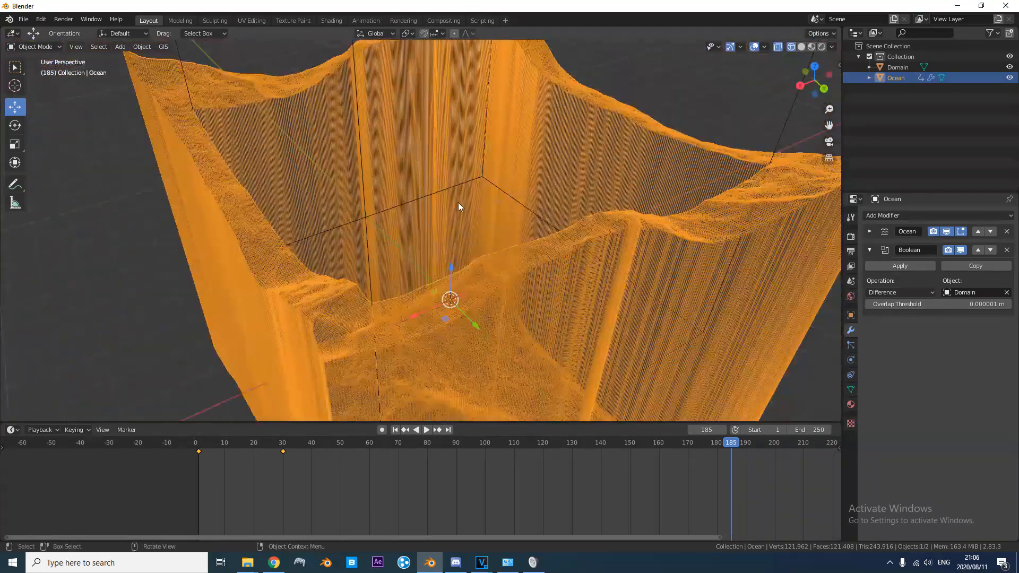
Set the Ocean's Boolean operation to Intersect.
click(899, 291)
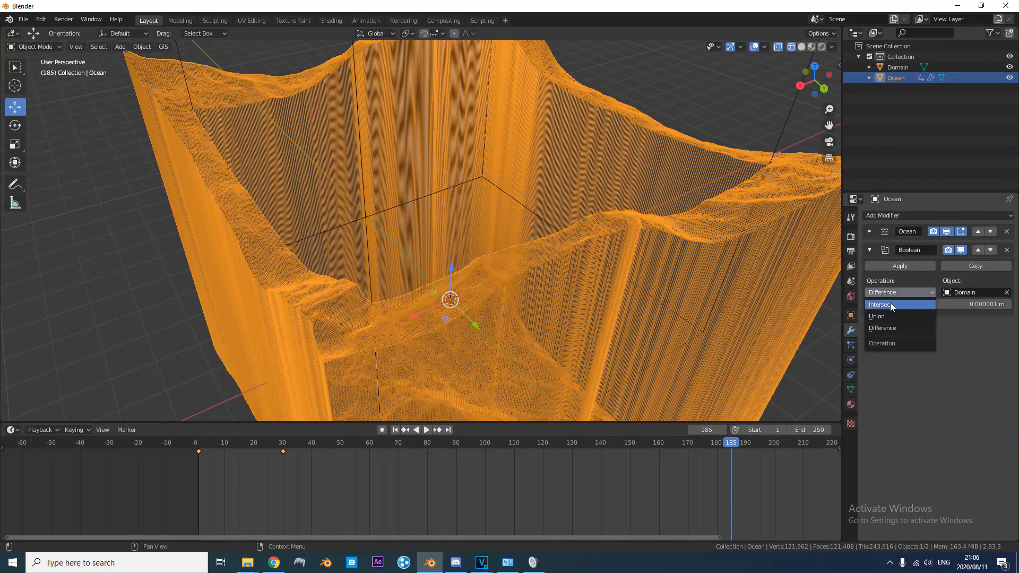
click(889, 308)
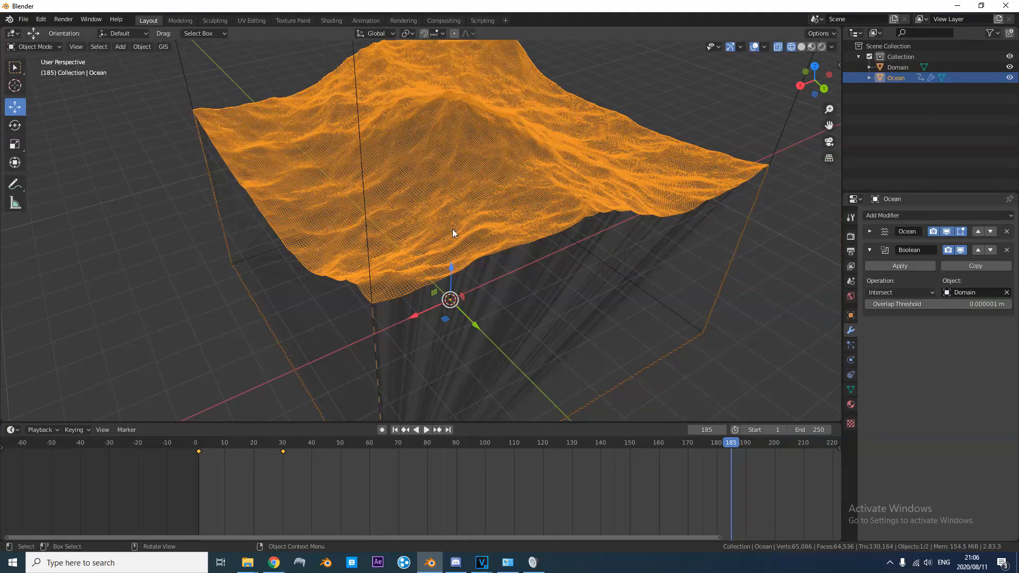
scroll(523, 206, down, 3)
middle_drag(523, 206, 461, 249)
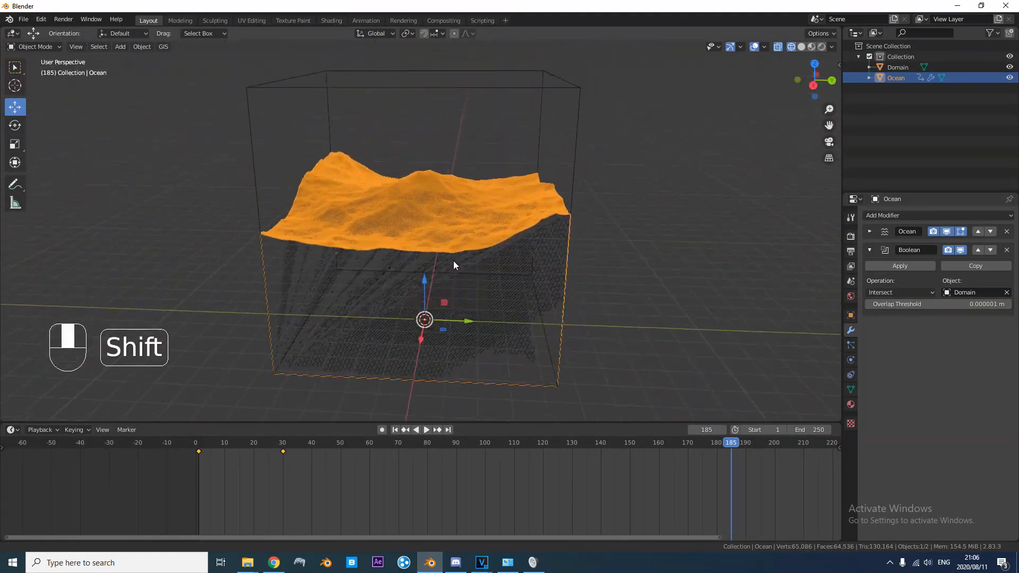
Return the viewport to solid shading and set the Domain cube to display as Bounds.
click(533, 163)
key(z)
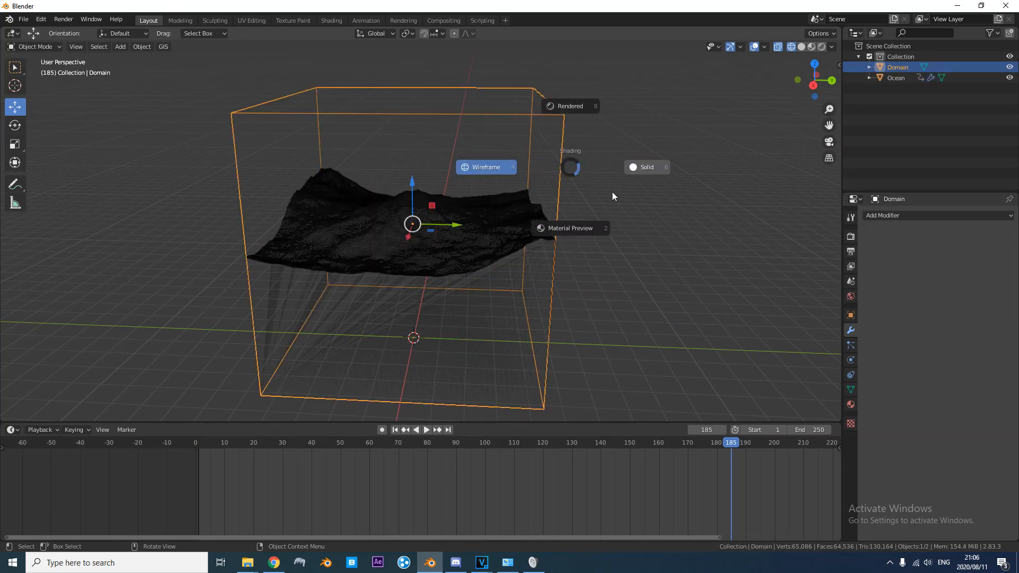
click(649, 168)
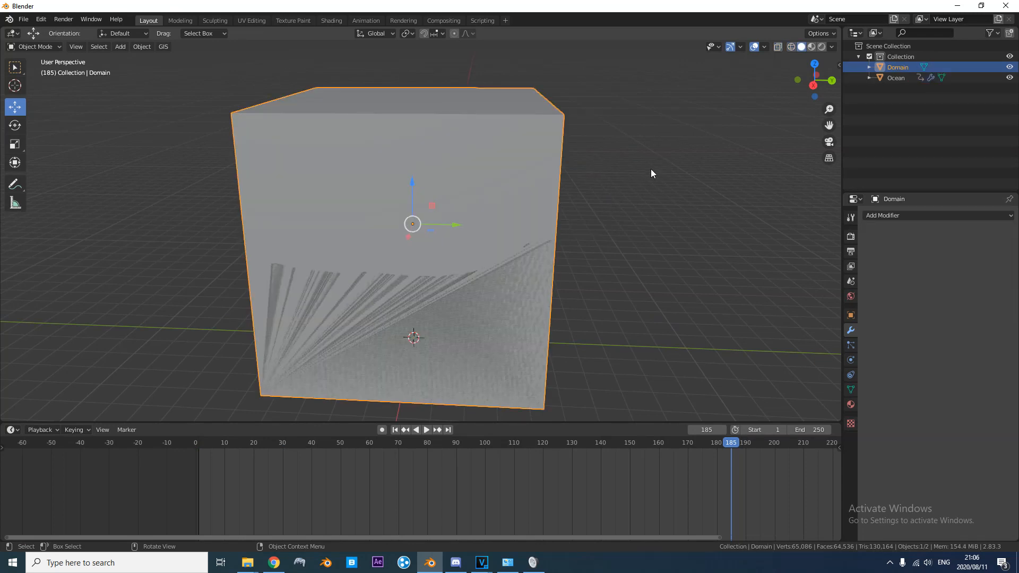
click(851, 316)
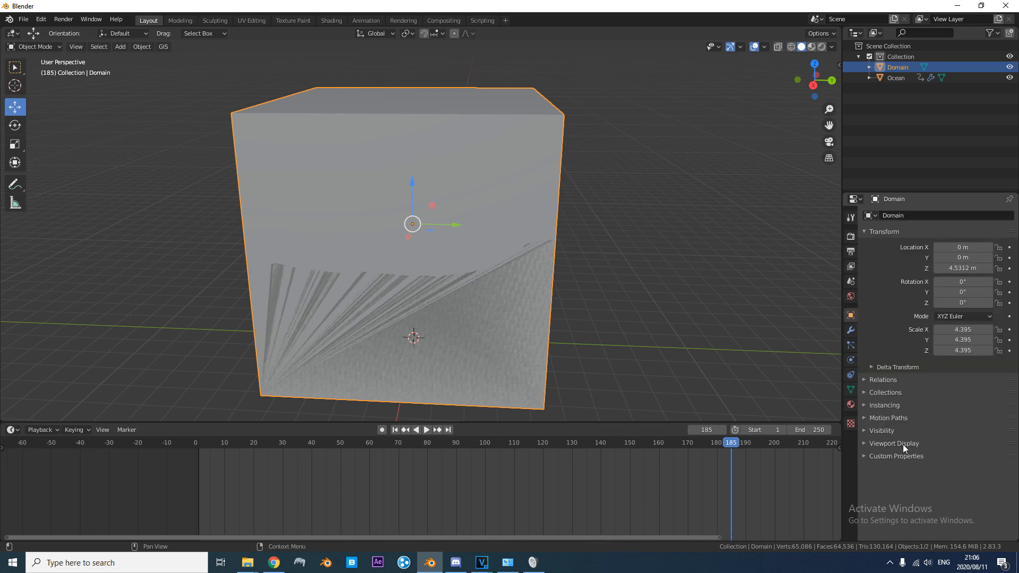
click(877, 445)
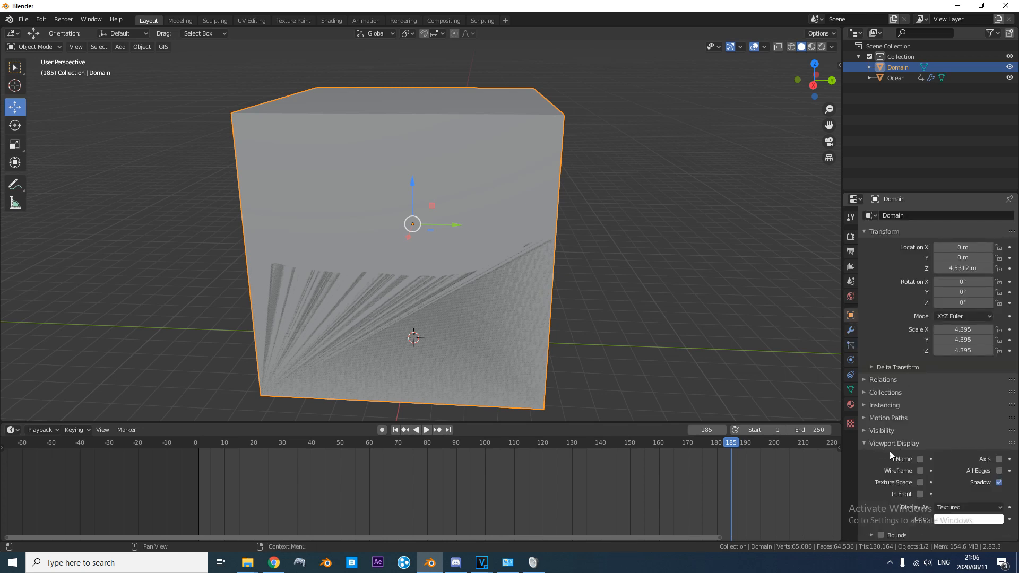
scroll(889, 451, down, 1)
click(960, 498)
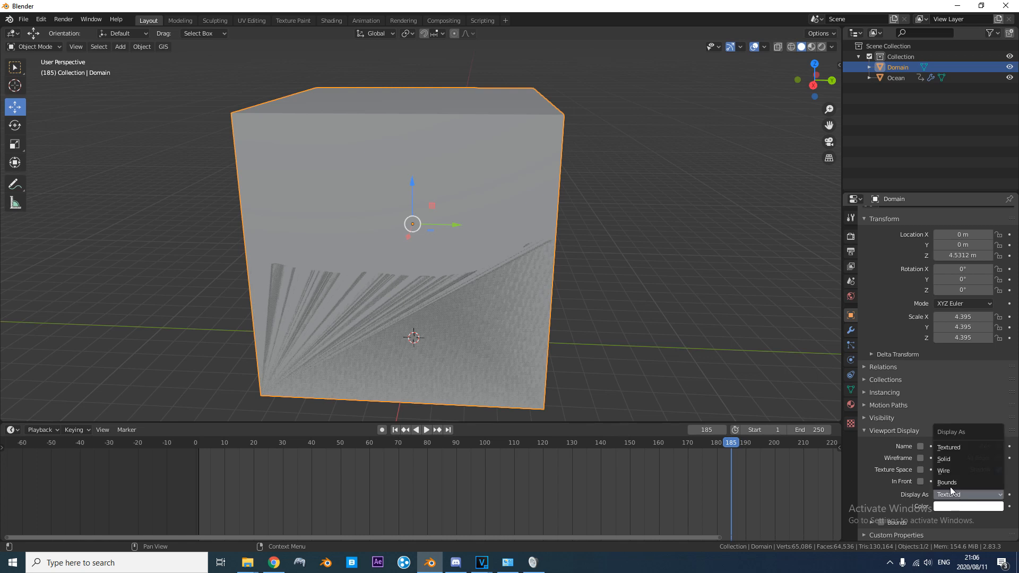
click(930, 481)
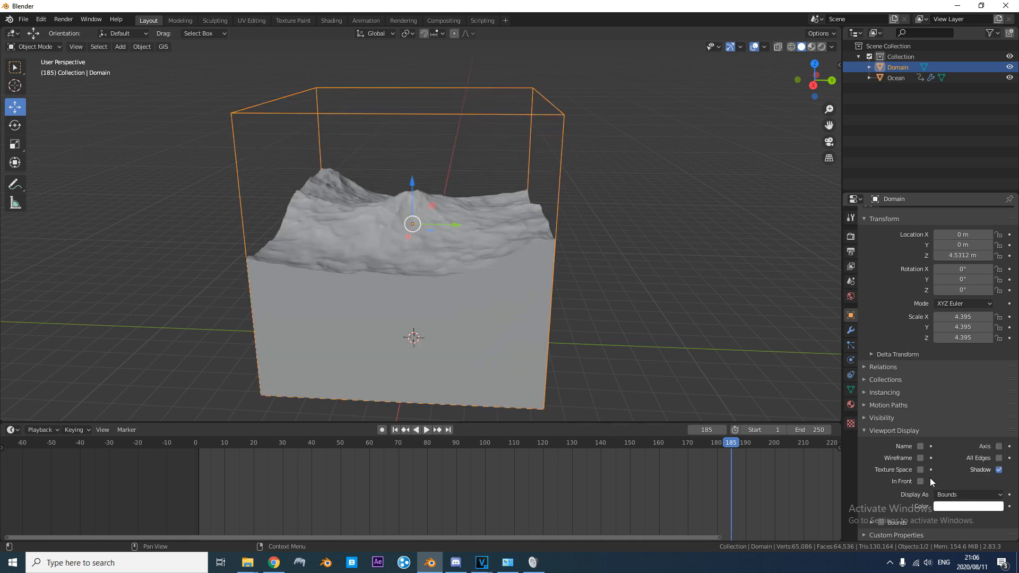
click(870, 419)
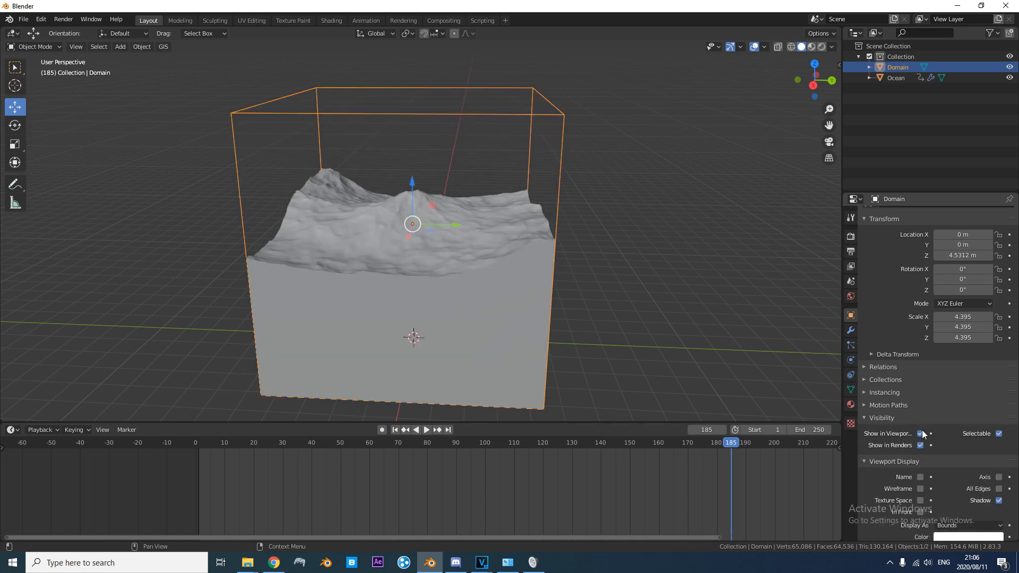
click(882, 419)
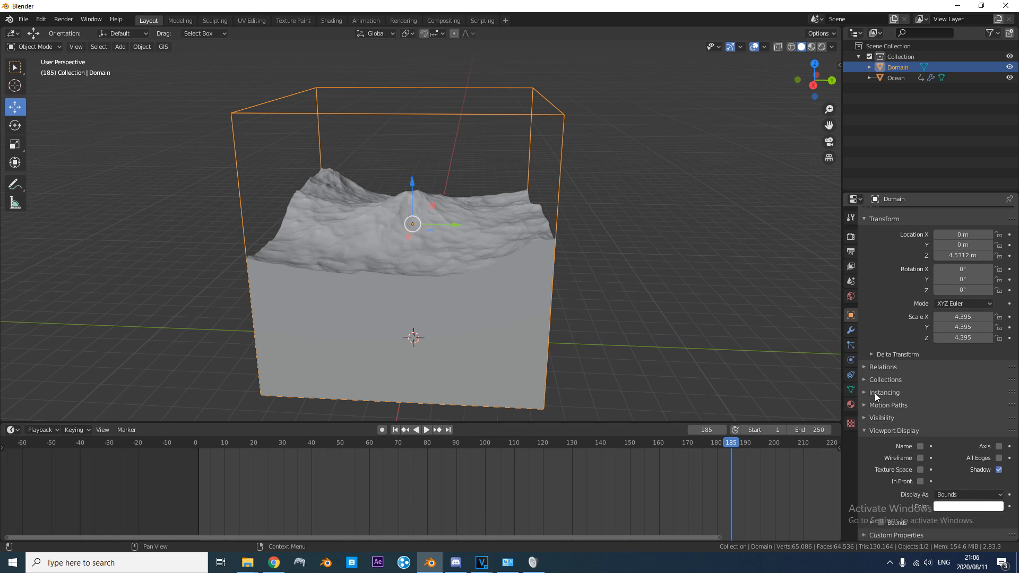
Move the Domain cube into a new collection named Domain.
middle_drag(512, 196, 425, 208)
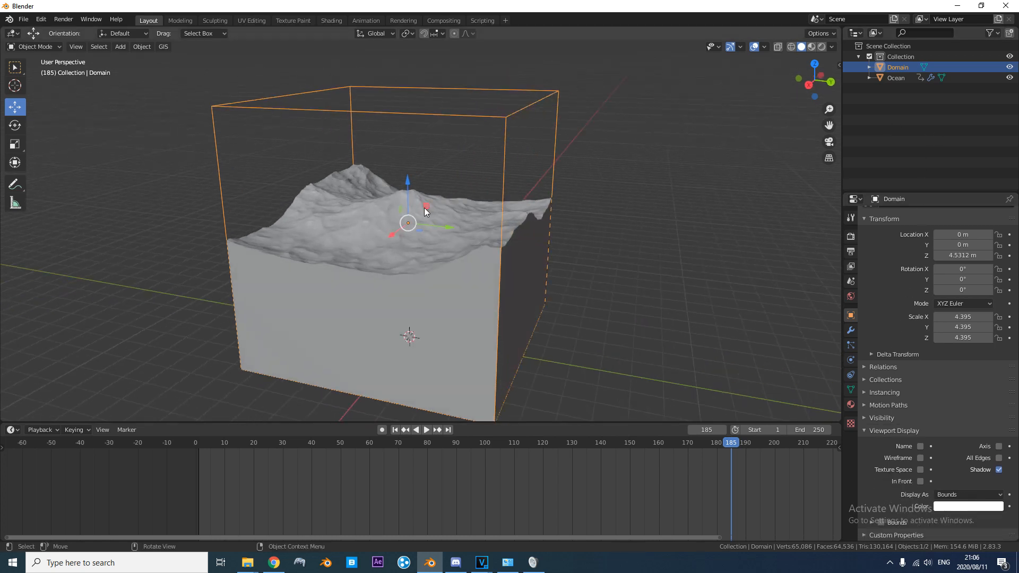
key(m)
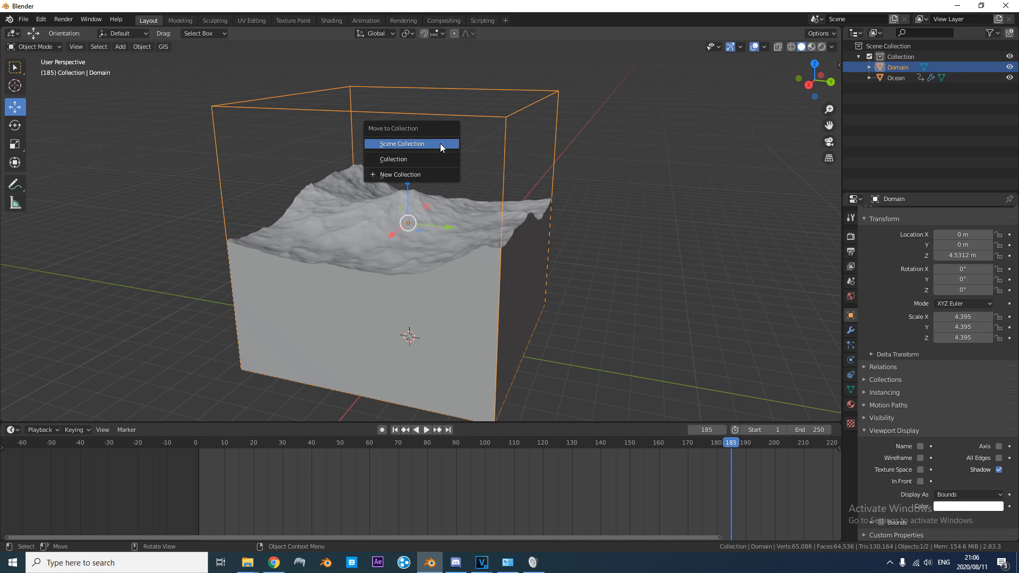
click(397, 174)
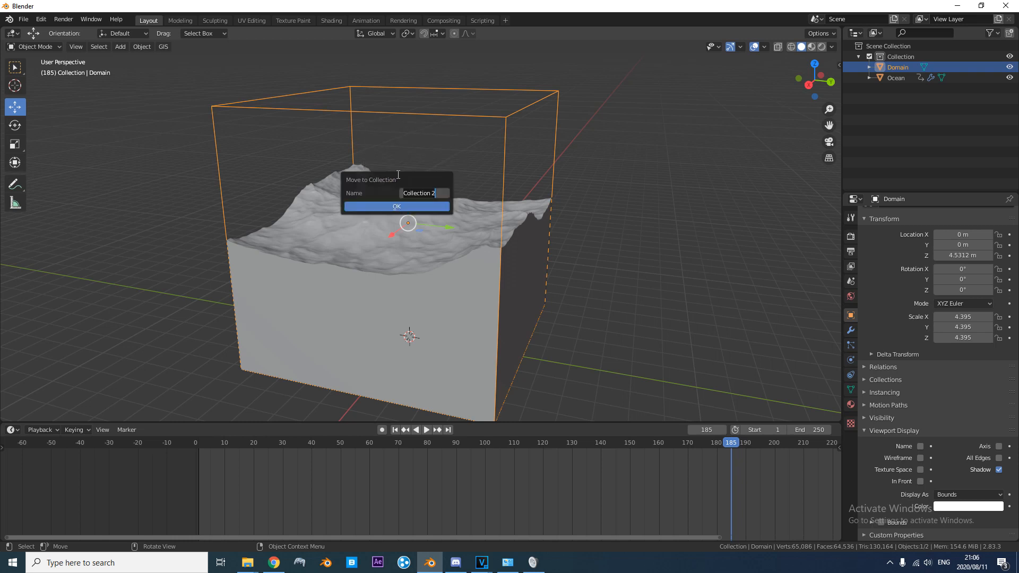
text(Domain)
key(Return)
click(390, 205)
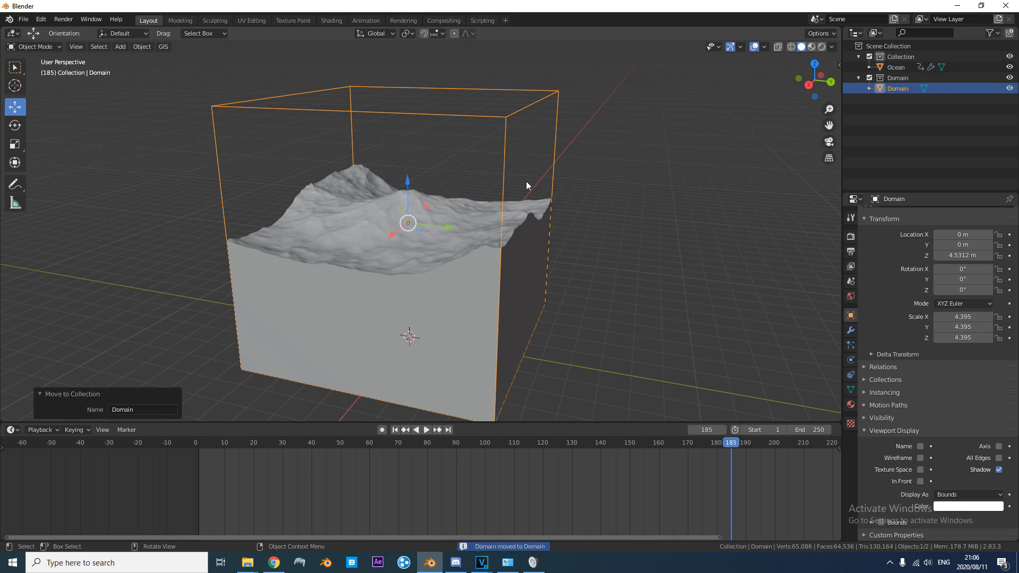
Enable the viewport and render restriction toggles in the outliner.
click(991, 33)
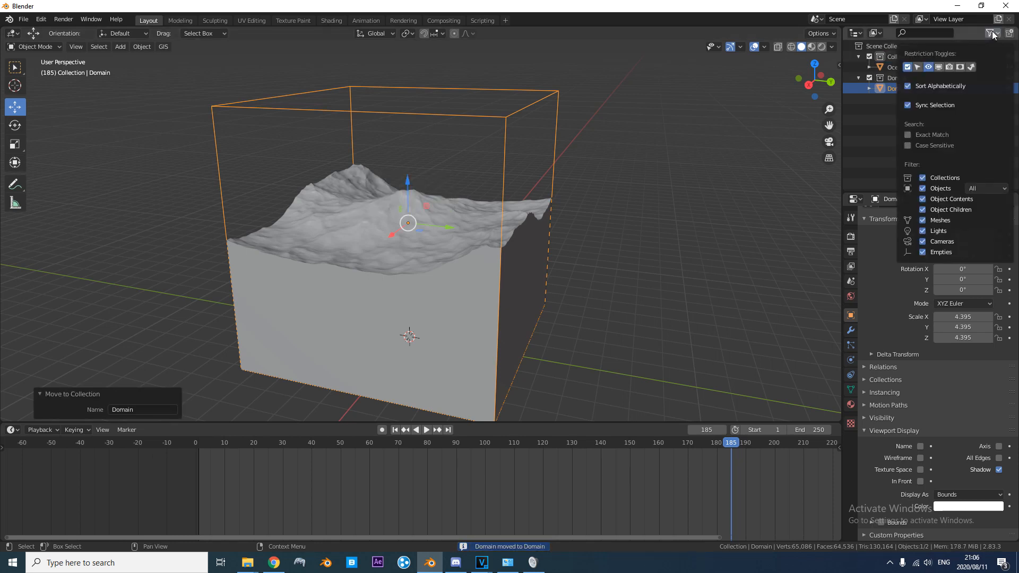
click(938, 67)
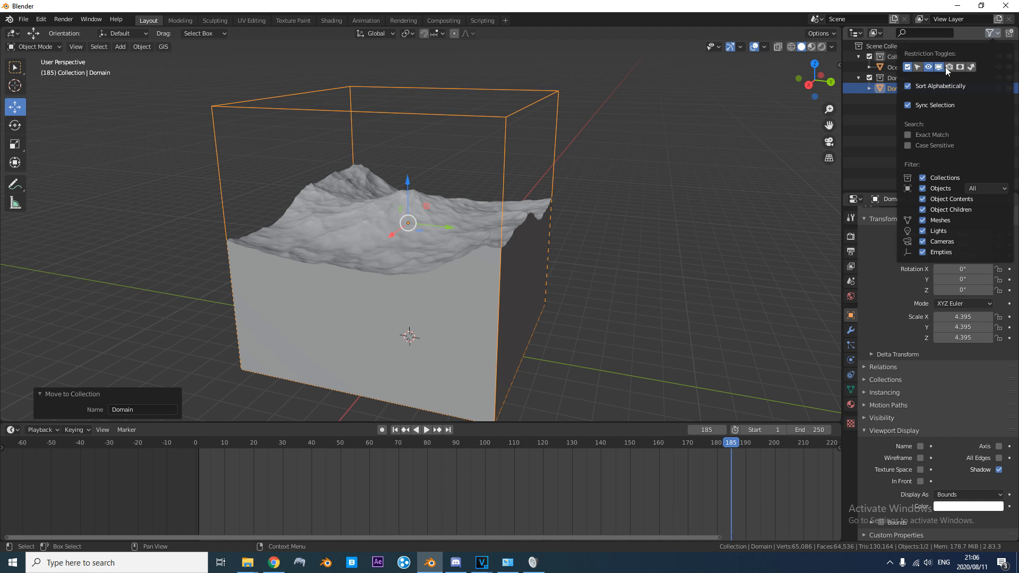
click(948, 67)
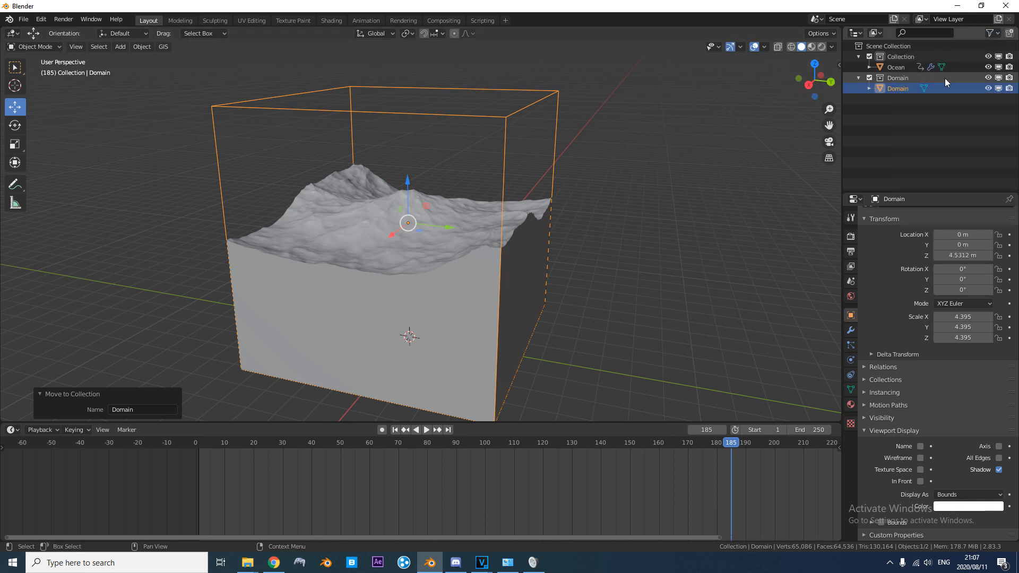
Disable the Domain collection in viewports and renders.
click(897, 80)
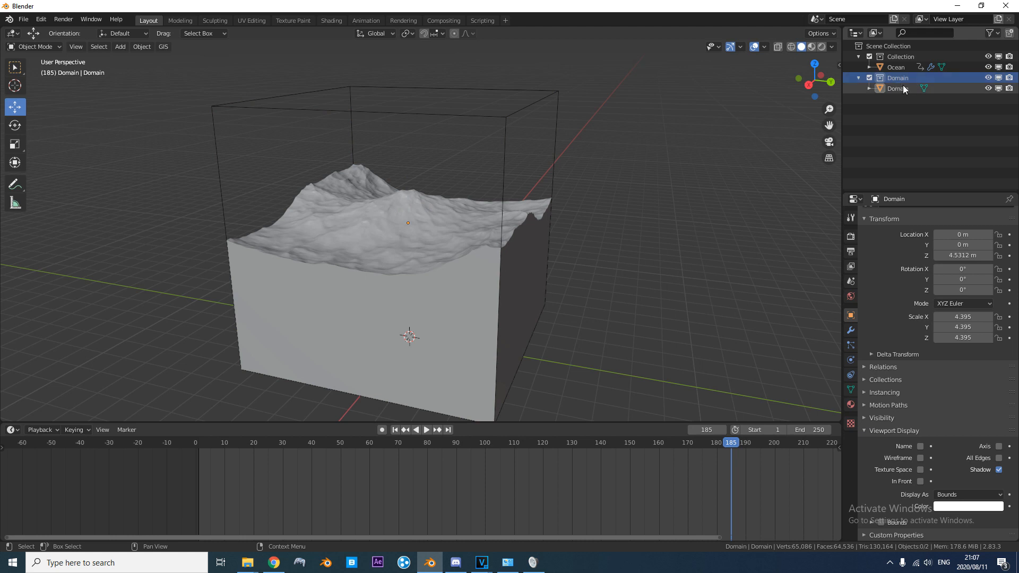
click(998, 77)
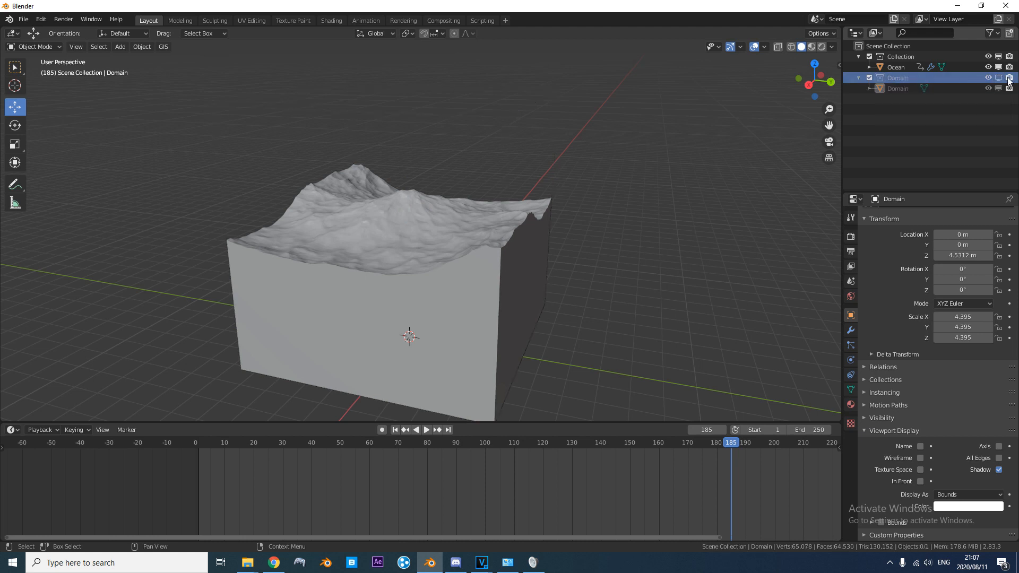
middle_drag(495, 206, 624, 216)
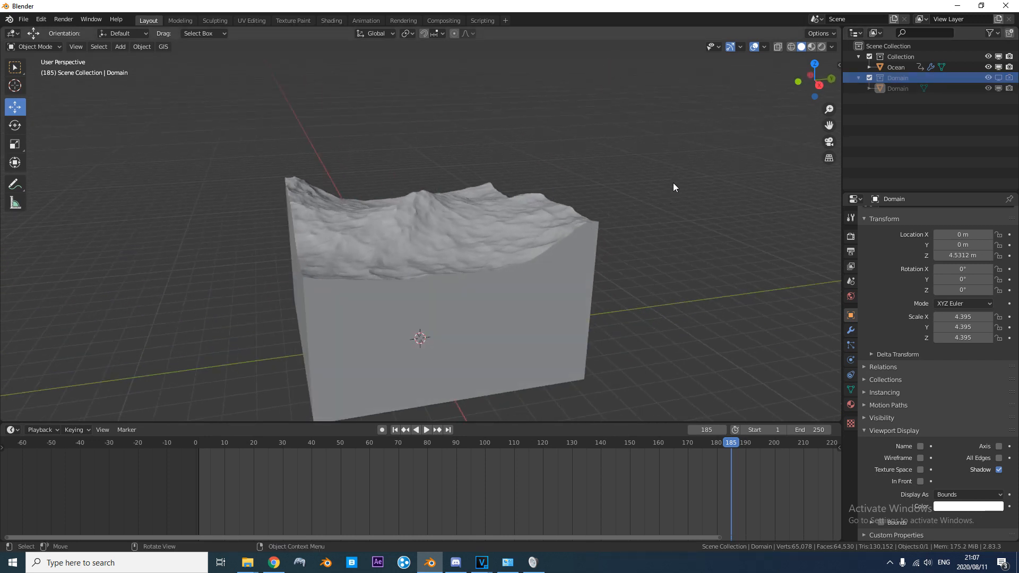
middle_drag(602, 237, 677, 154)
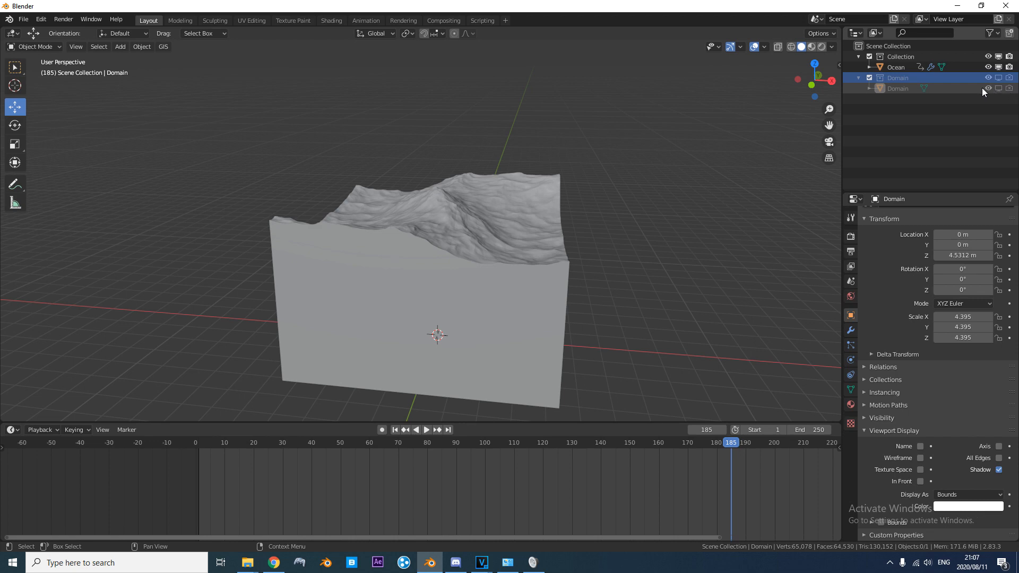
Select the Ocean block and play the animation to examine the wave motion.
middle_drag(531, 249, 546, 276)
click(546, 276)
key(shift+ctrl+space)
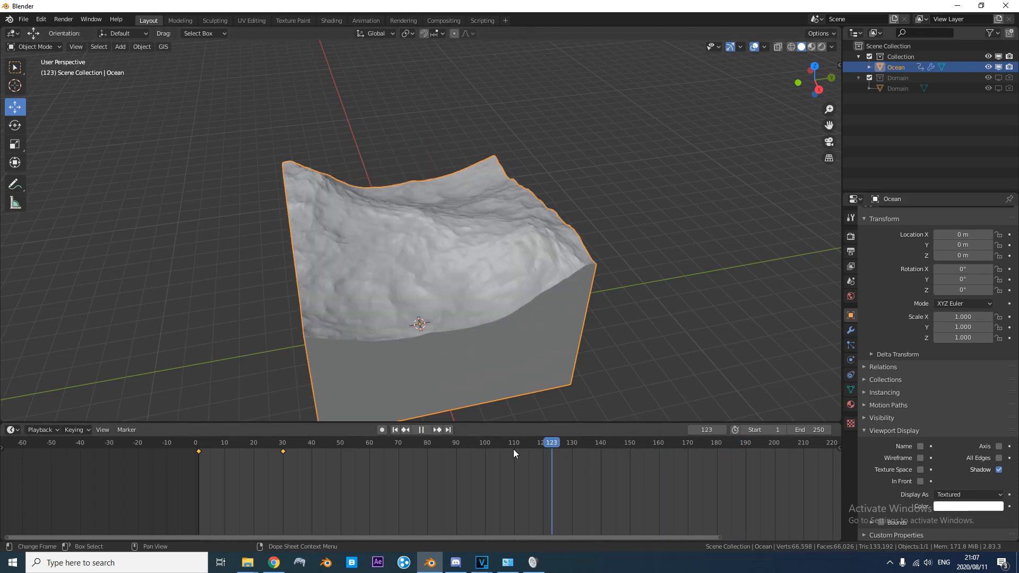
key(space)
Apply smooth shading to the Ocean block.
middle_drag(503, 326, 647, 245)
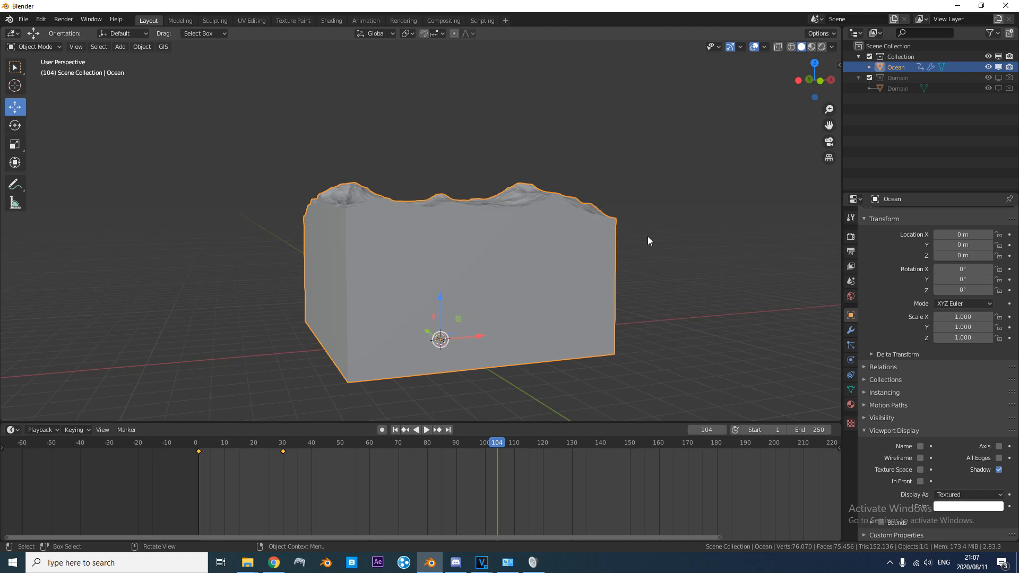
middle_drag(353, 306, 438, 206)
scroll(505, 251, up, 3)
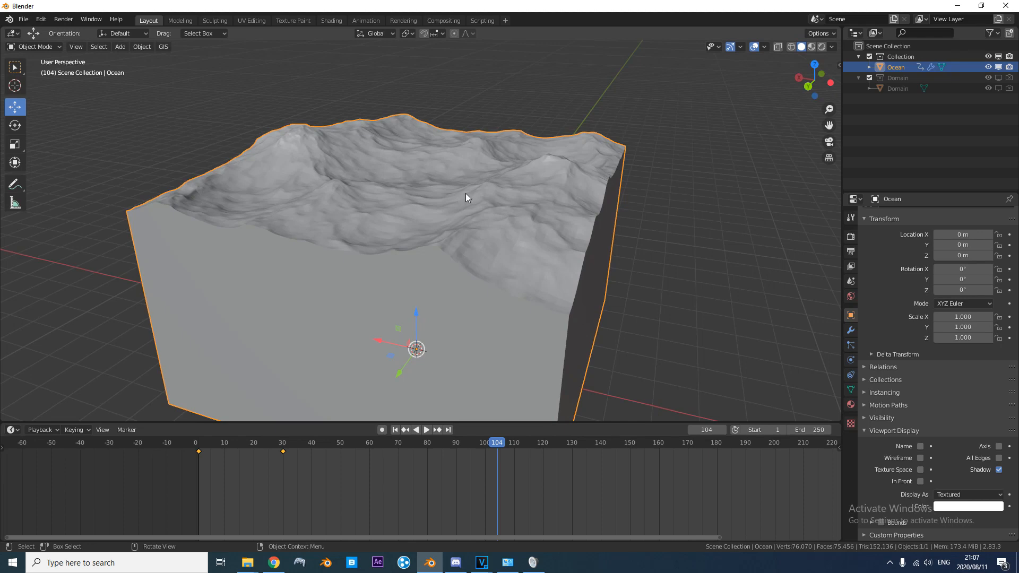
right_click(498, 212)
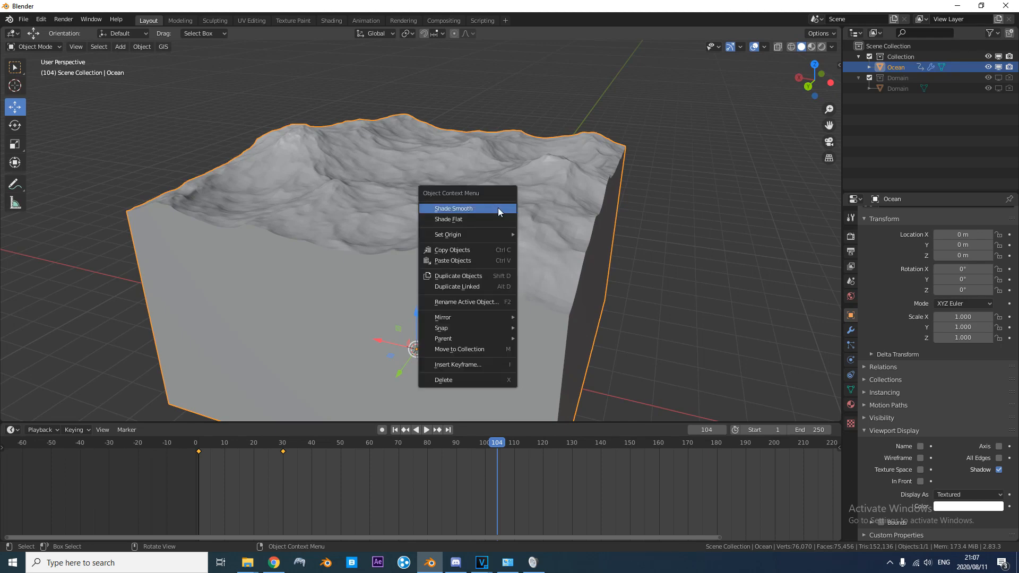
click(498, 208)
scroll(476, 212, up, 4)
middle_drag(468, 214, 326, 212)
scroll(256, 250, down, 8)
middle_drag(480, 236, 377, 191)
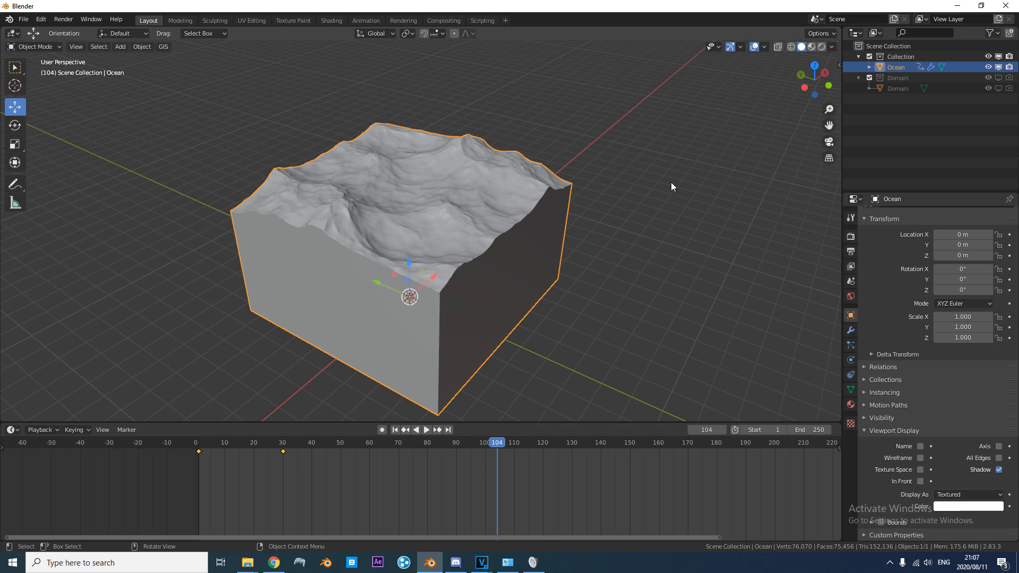
Switch to the Shading workspace and close the file browser area beside the 3D viewport.
click(330, 22)
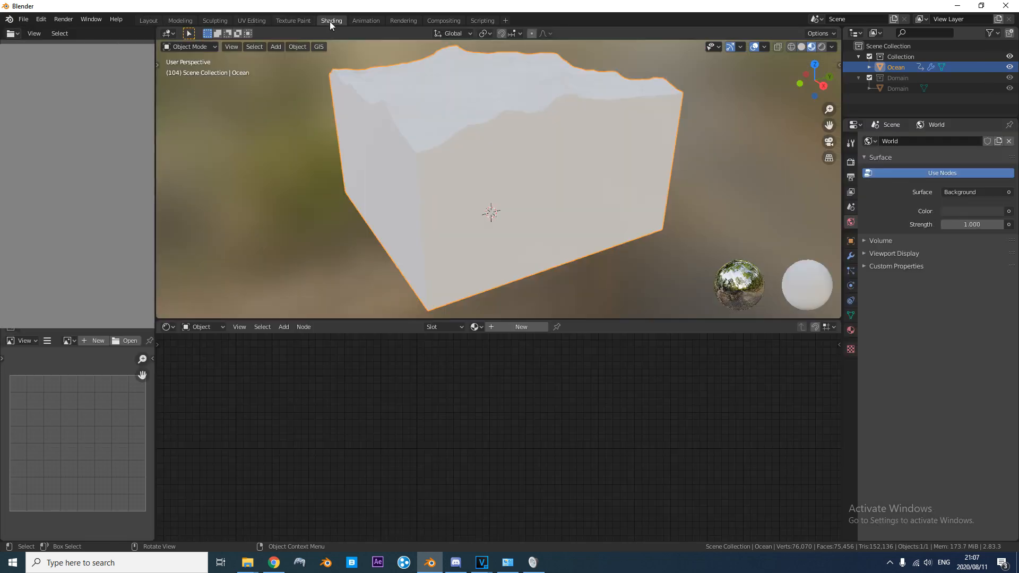
drag(158, 315, 85, 286)
middle_drag(476, 102, 428, 177)
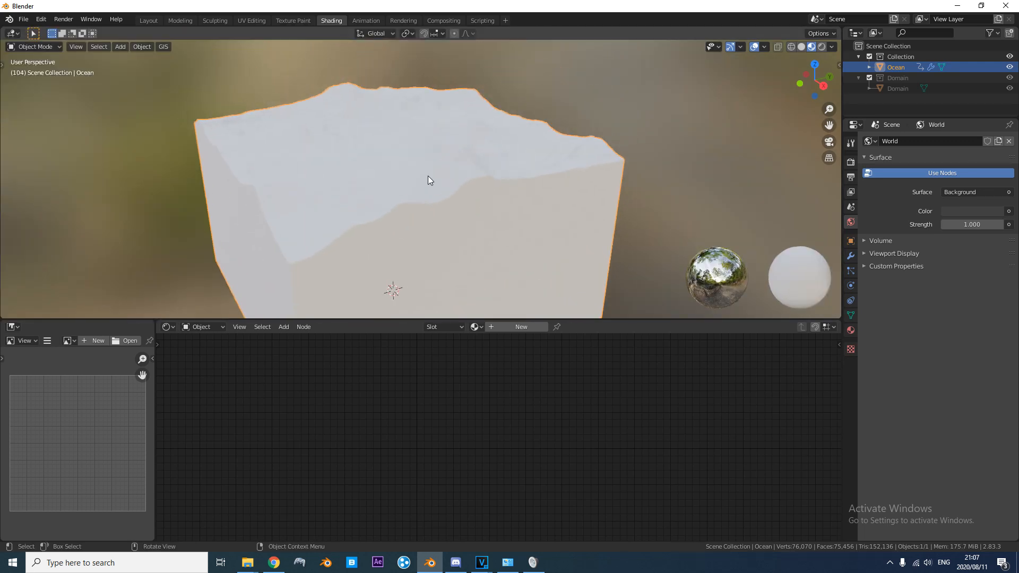
Create a new material on the ocean block and name it Ocean.
click(509, 327)
click(508, 326)
text(Ocean)
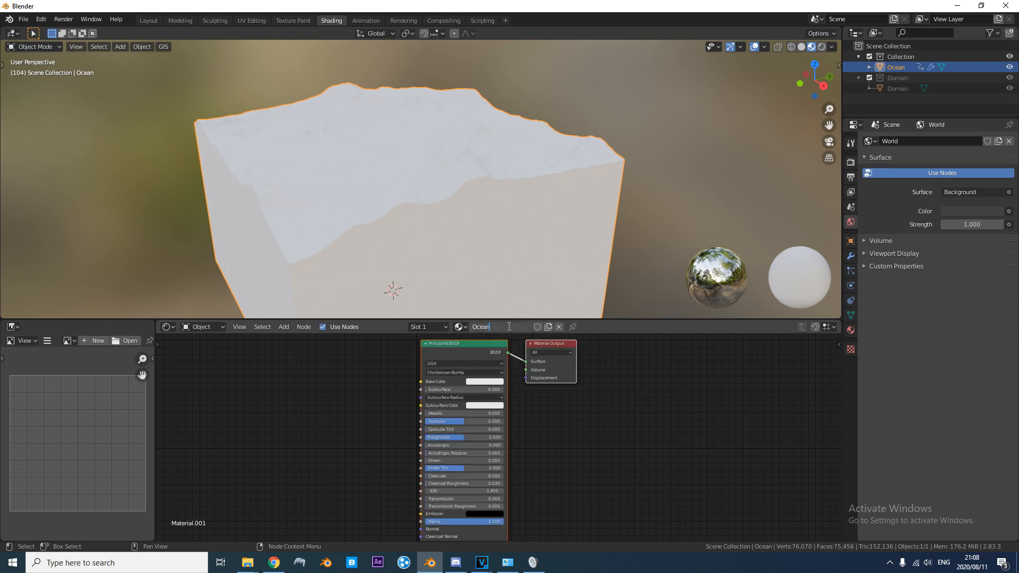
middle_drag(444, 148, 588, 157)
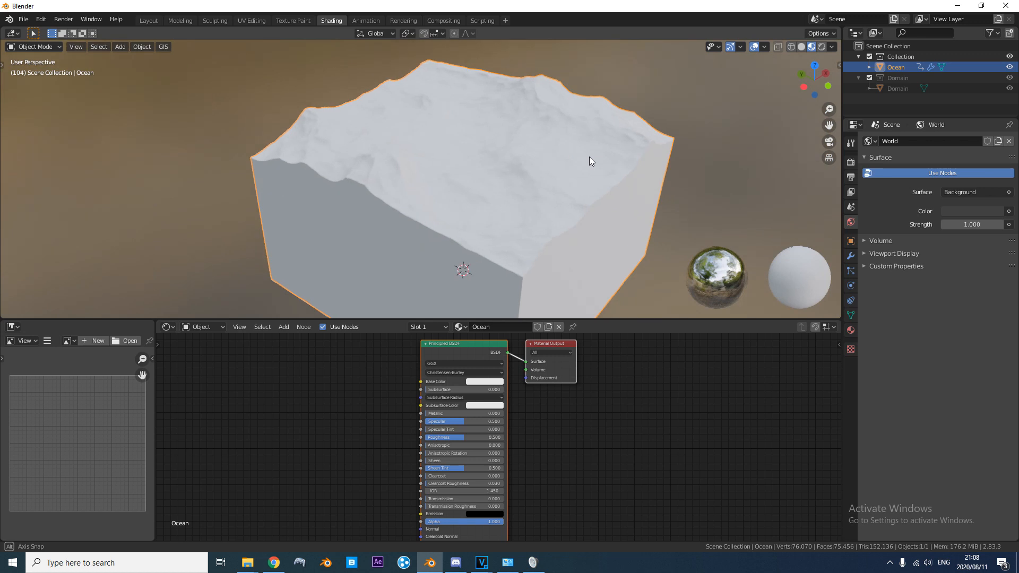
Add a Normal node to the Ocean material and place it before the Principled BSDF node.
scroll(579, 177, up, 5)
scroll(580, 177, down, 3)
scroll(371, 370, down, 1)
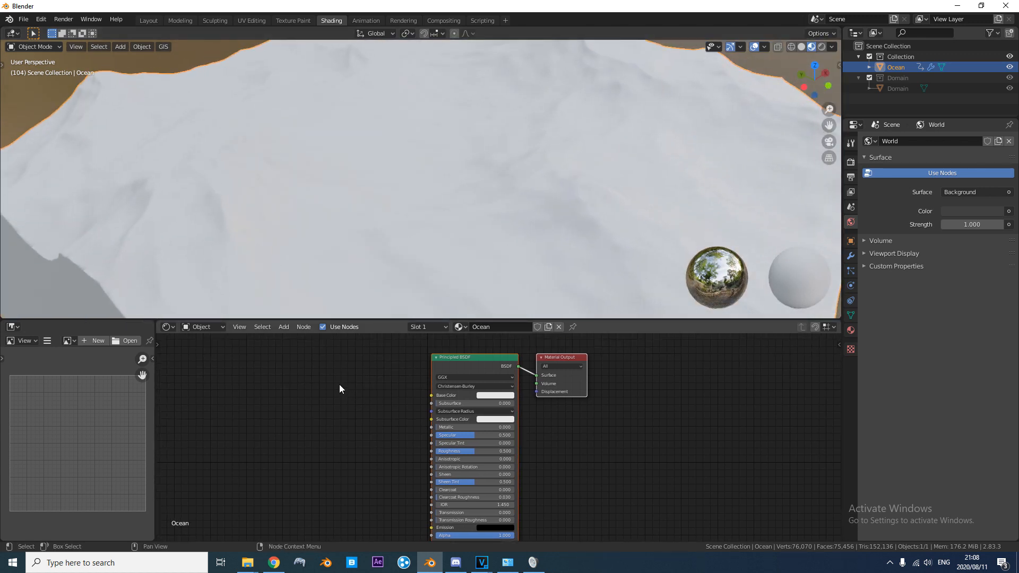
middle_drag(346, 391, 440, 375)
key(shift+a)
click(440, 373)
text(norm)
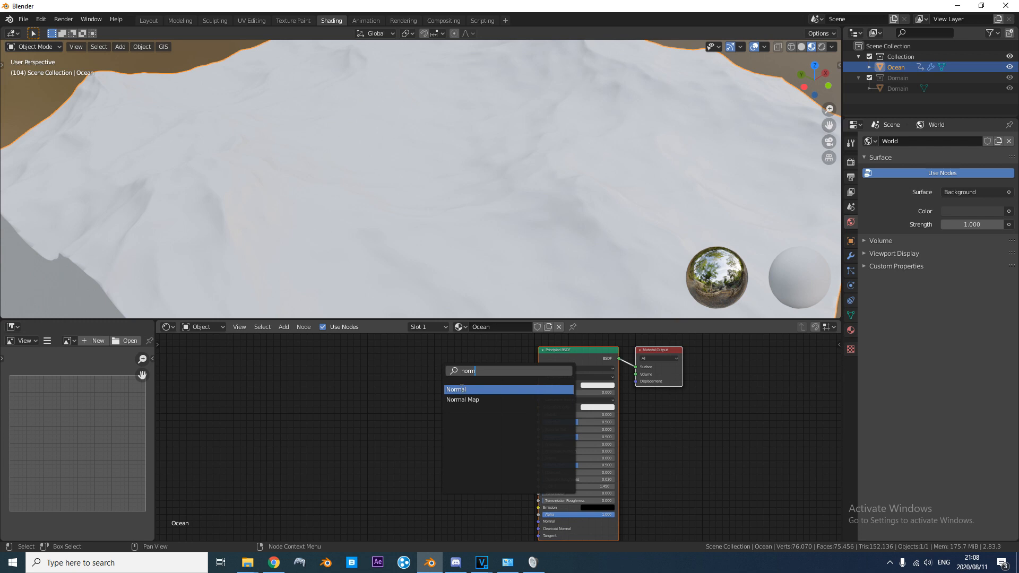
click(461, 389)
click(362, 385)
scroll(425, 382, up, 1)
Show the Screencast Keys settings in the 3D viewport's sidebar.
key(shift+a)
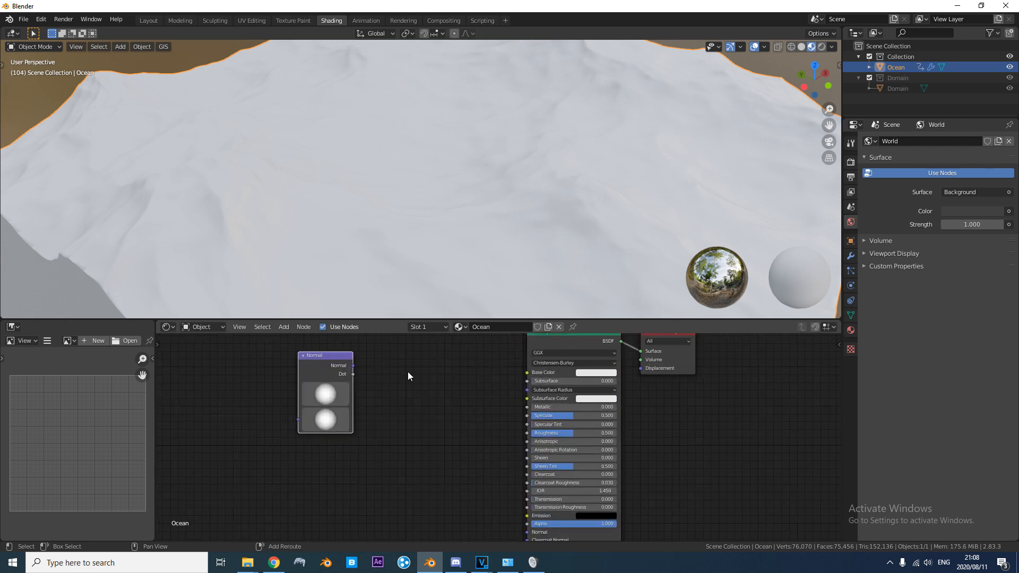
key(shift+a)
scroll(515, 186, down, 5)
key(n)
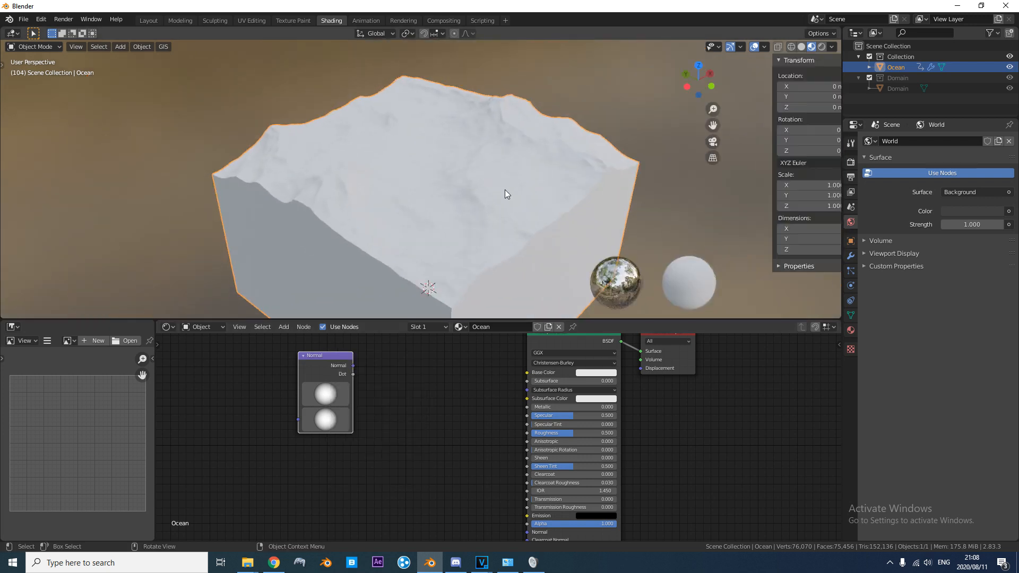
click(835, 303)
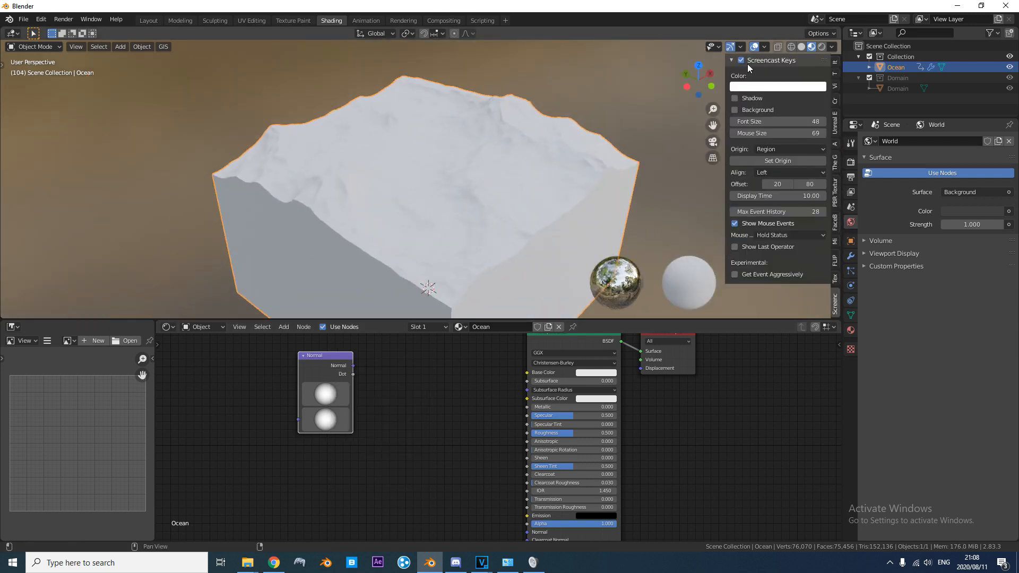
middle_drag(380, 186, 361, 186)
scroll(318, 395, down, 1)
key(shift+a)
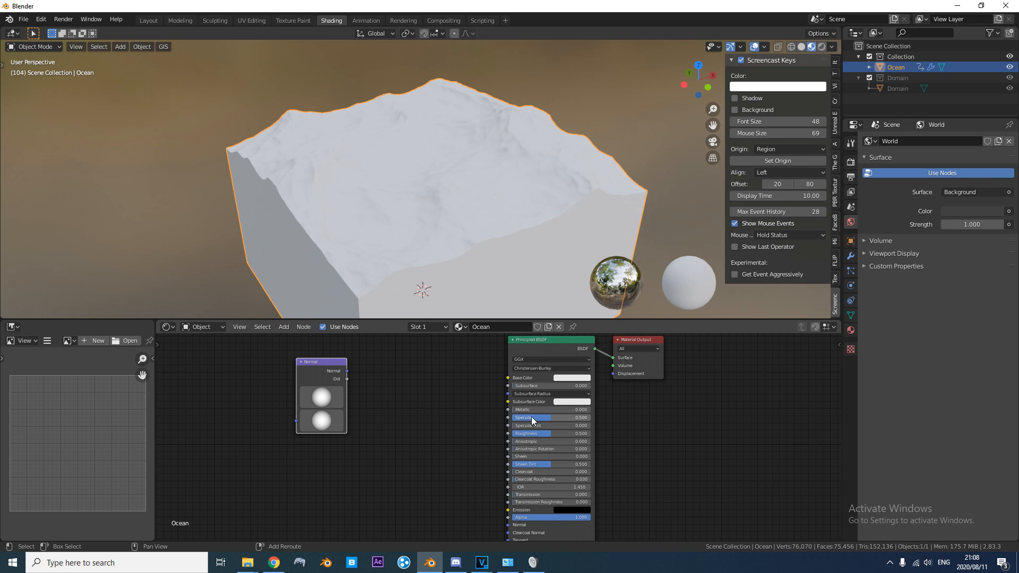
key(shift+a)
middle_drag(176, 173, 624, 143)
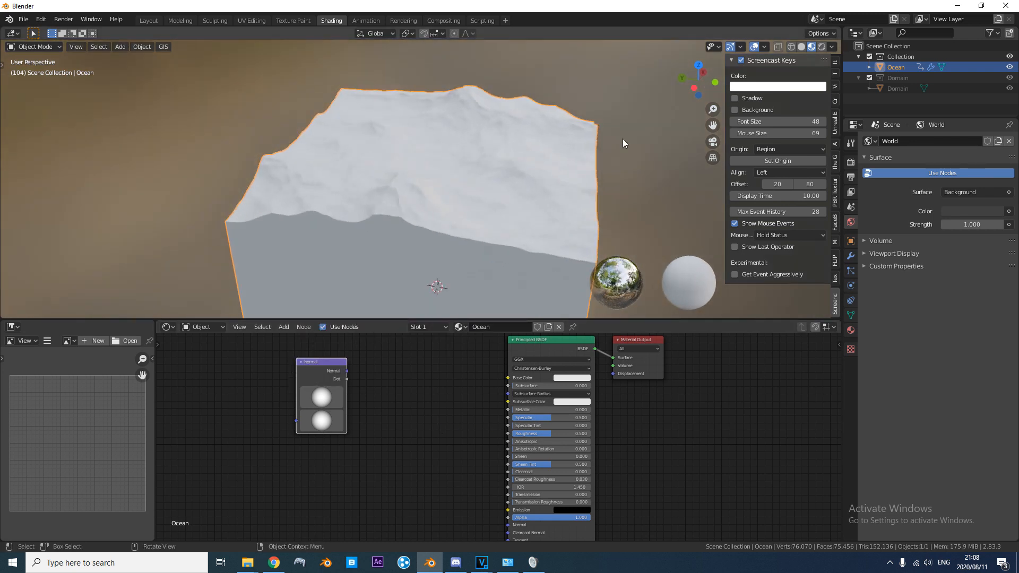
Switch the 3D viewport to solid shading and shift the Normal node slightly closer to the Principled BSDF.
click(801, 46)
middle_drag(663, 106, 423, 166)
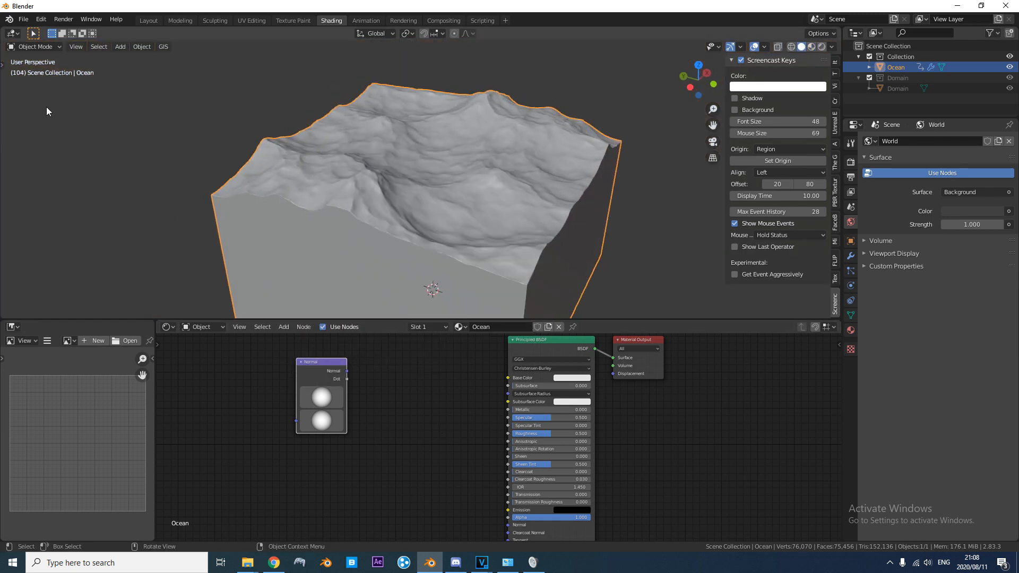
middle_drag(403, 415, 361, 380)
middle_drag(299, 361, 321, 381)
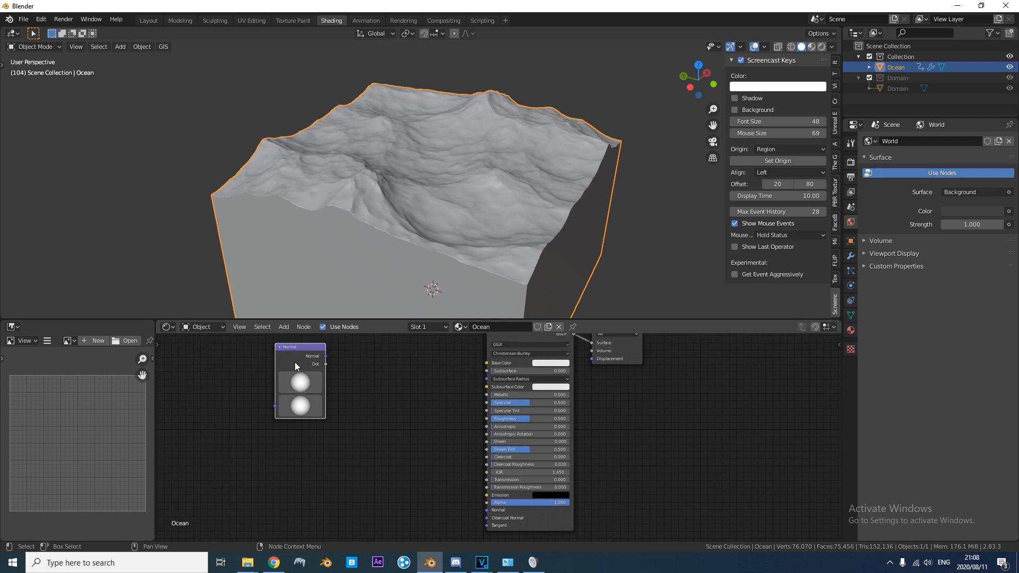
drag(295, 365, 311, 367)
key(shift+a)
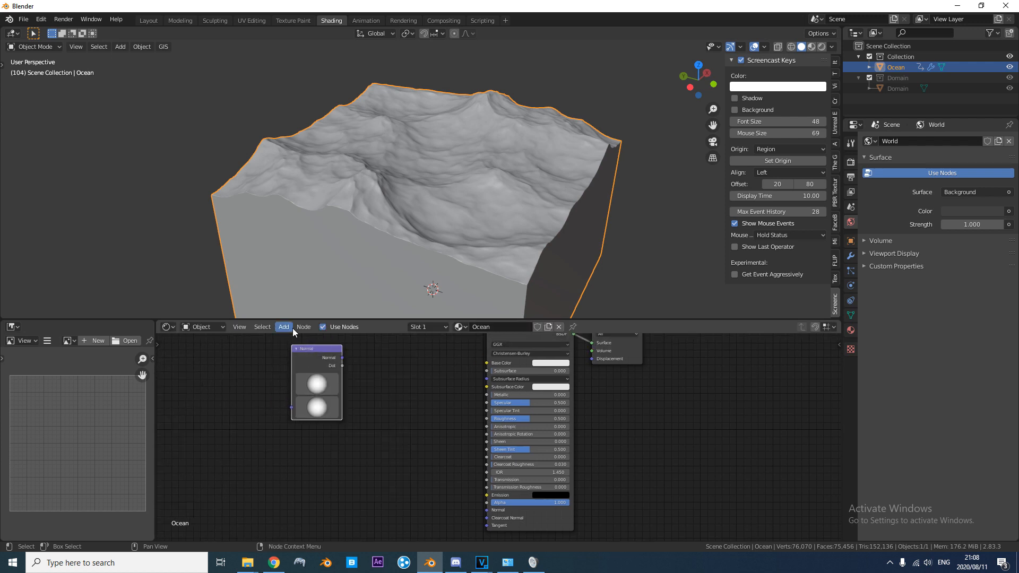
click(284, 327)
key(Escape)
key(shift+a)
click(382, 366)
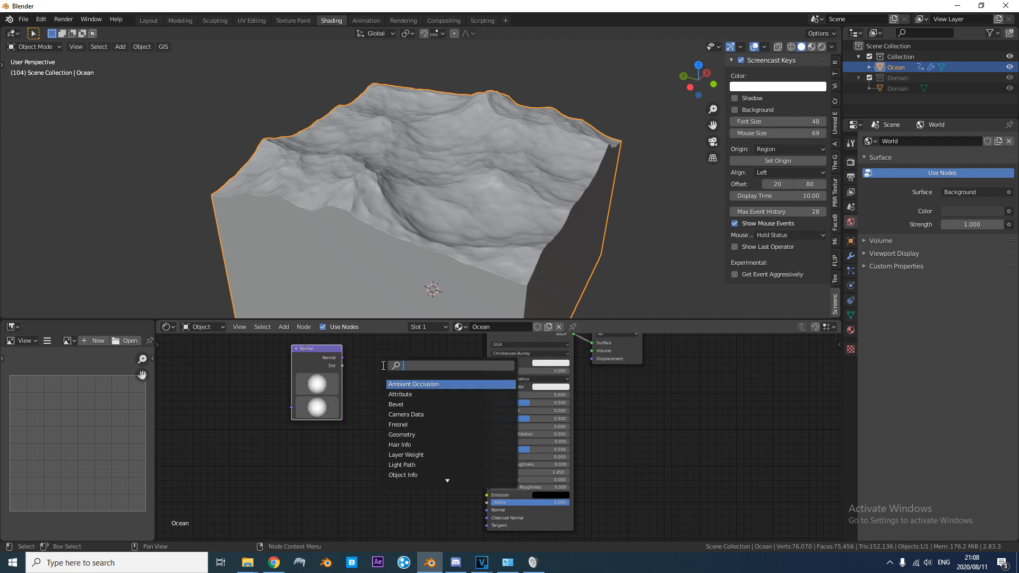
key(Escape)
key(shift+a)
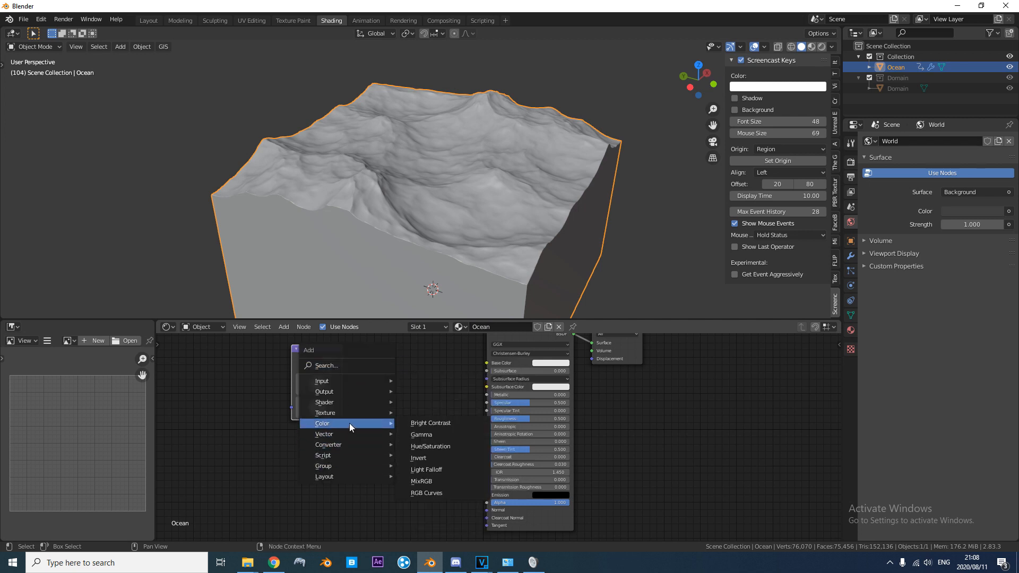
click(344, 365)
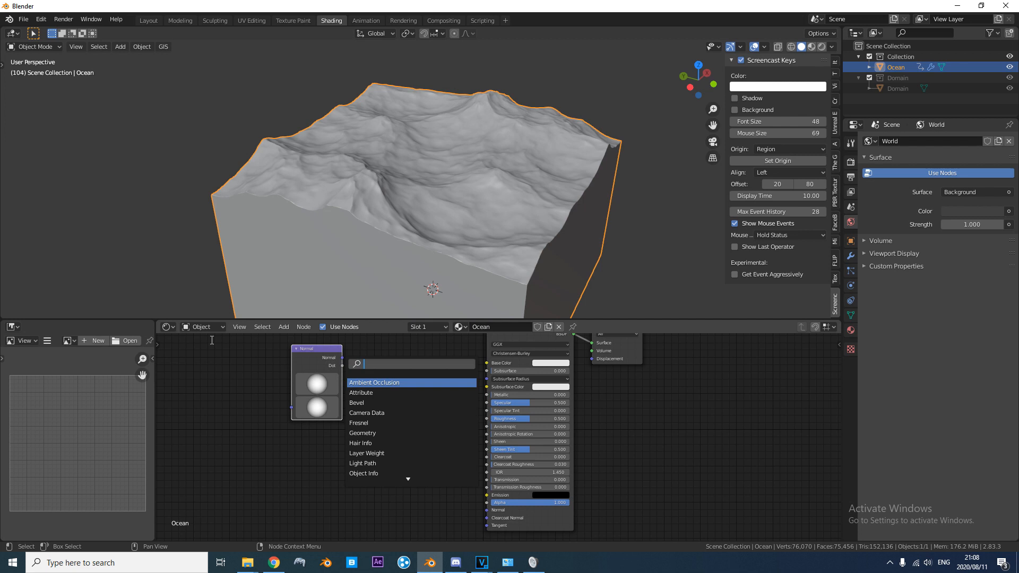
Add a Geometry node before the Normal node and connect its Normal output to the Normal node's input.
scroll(368, 374, up, 1)
drag(292, 351, 395, 357)
middle_drag(349, 371, 444, 389)
key(shift+a)
click(372, 375)
text(ge)
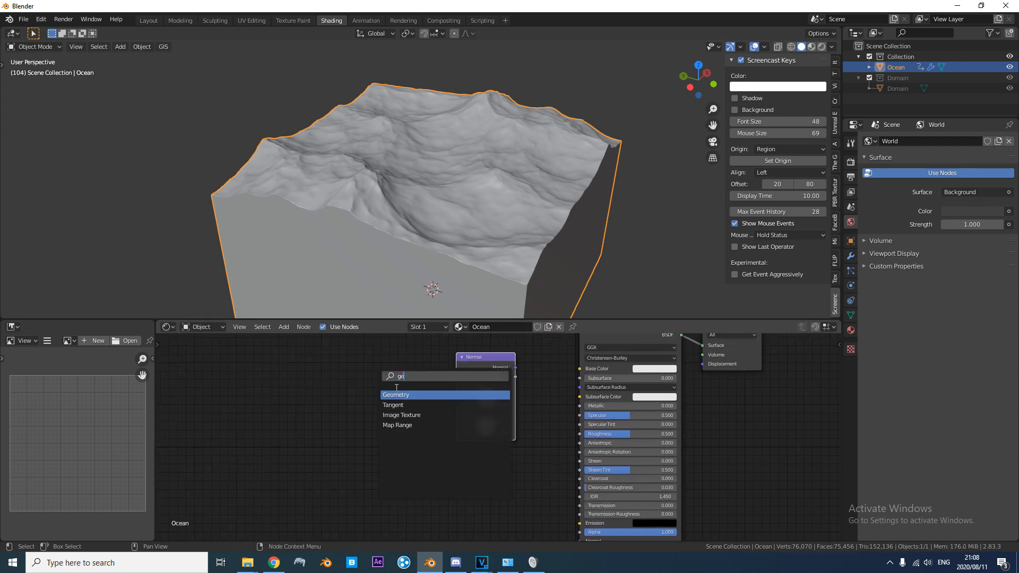
key(Return)
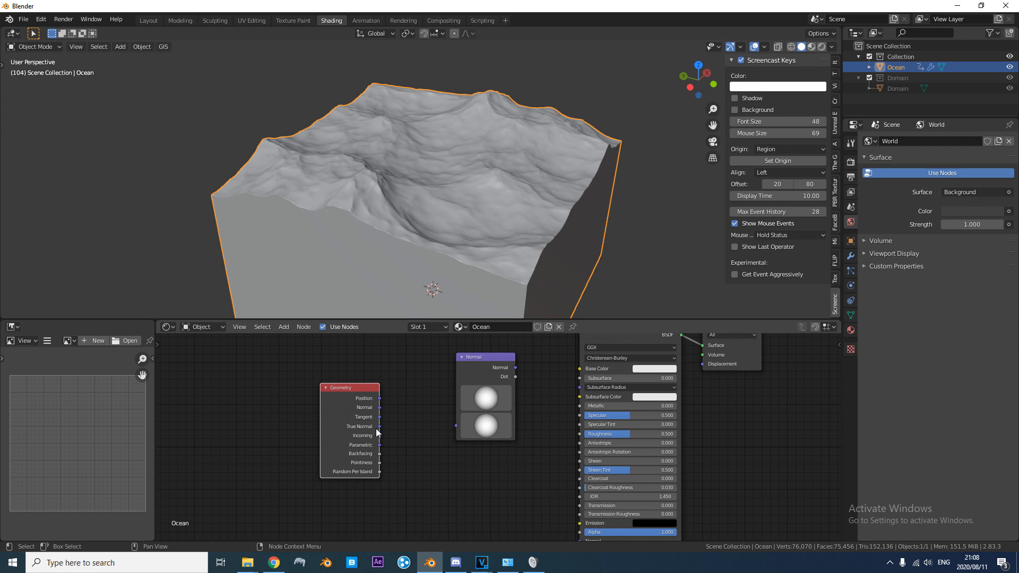
drag(379, 407, 456, 426)
Preview the Normal node's Dot output in Material Preview by linking it to the Material Output's Surface, moving the Principled BSDF aside.
middle_drag(657, 339, 459, 358)
click(811, 47)
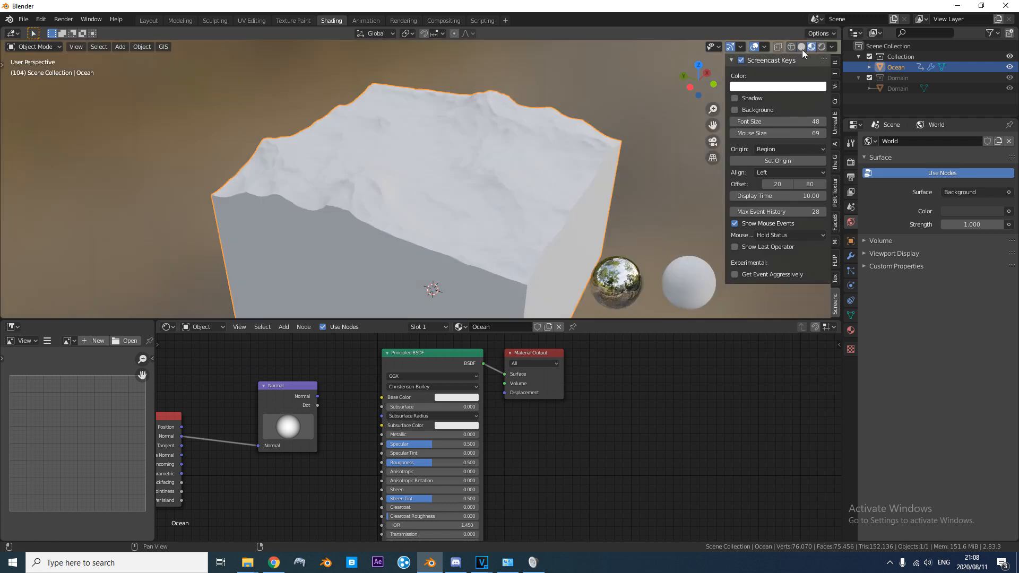
drag(318, 397, 504, 374)
click(317, 406)
drag(447, 357, 399, 484)
Hide the 3D viewport's sidebar while checking the shading on the block's surface and sides.
middle_drag(486, 111, 588, 126)
scroll(467, 126, up, 3)
middle_drag(467, 130, 581, 126)
key(n)
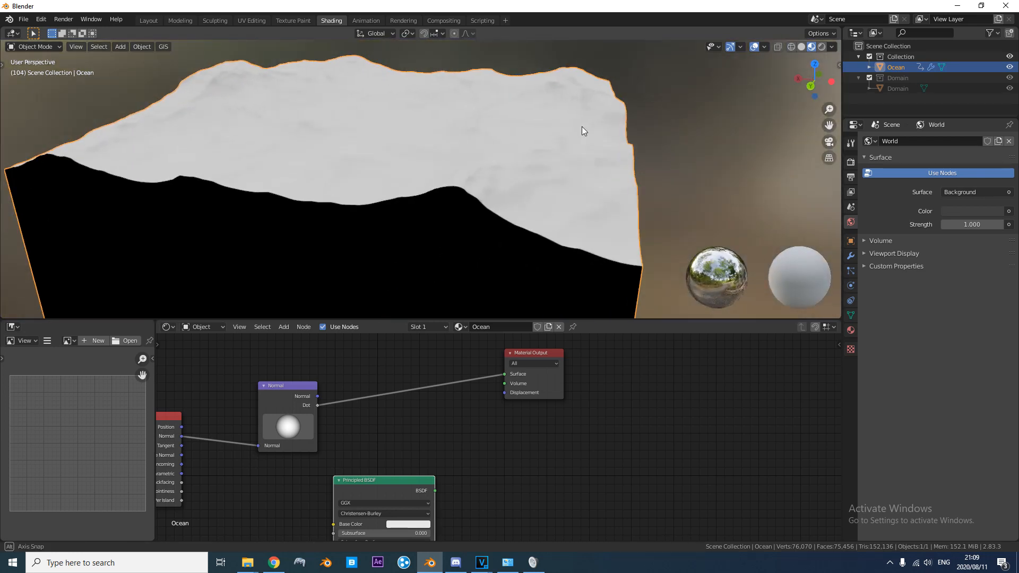
Move the Geometry node away and insert a Mapping node on the link between Geometry and Normal.
scroll(304, 447, down, 2)
drag(305, 448, 190, 441)
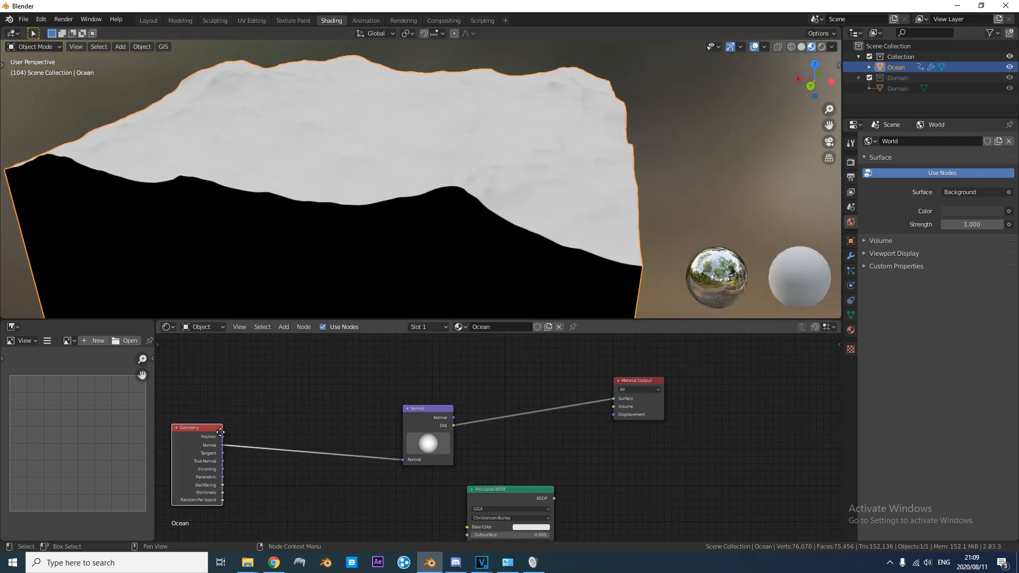
middle_drag(323, 405, 410, 383)
key(shift+a)
click(428, 382)
text(mapp)
key(Return)
click(451, 373)
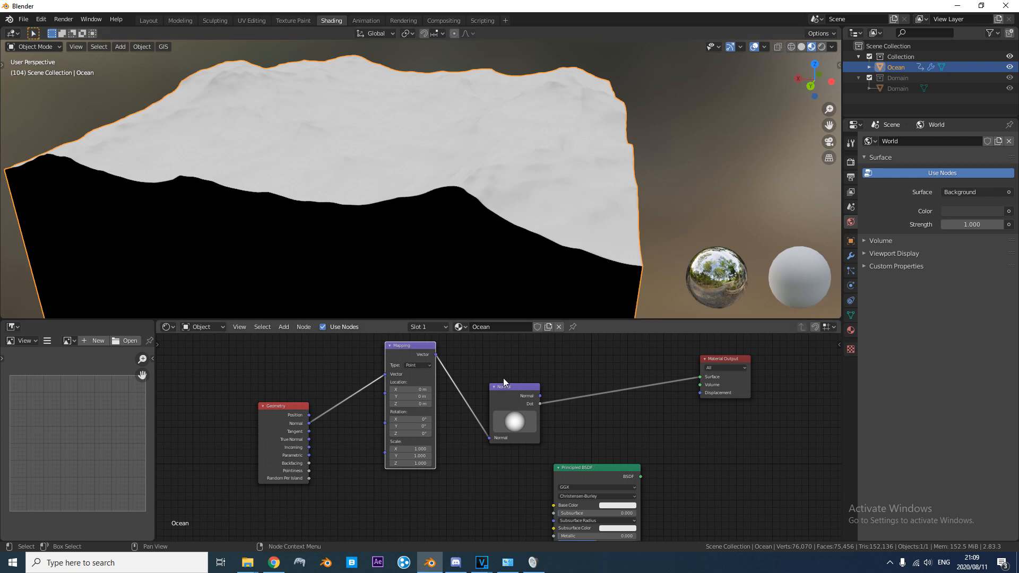
mouse_move(512, 427)
mouse_down()
mouse_move(512, 355)
mouse_move(517, 390)
mouse_move(520, 358)
mouse_move(501, 400)
mouse_move(543, 380)
mouse_move(492, 458)
mouse_move(536, 435)
mouse_up()
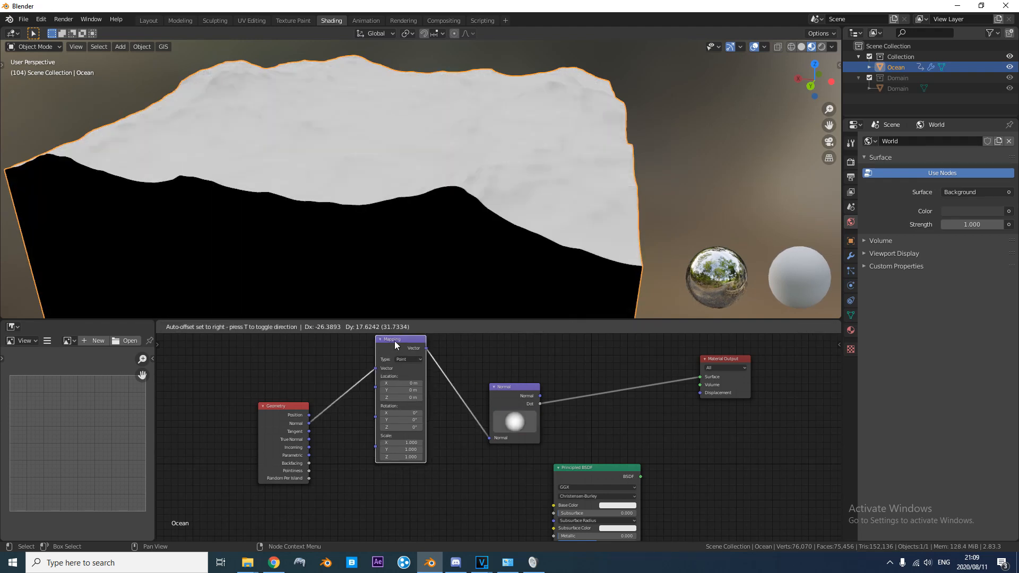
Set the Mapping node's Y rotation to 180° and check the block's shading from several angles.
scroll(416, 382, up, 2)
mouse_move(377, 417)
mouse_down()
mouse_move(393, 417)
mouse_move(366, 416)
mouse_move(377, 416)
mouse_up()
click(378, 417)
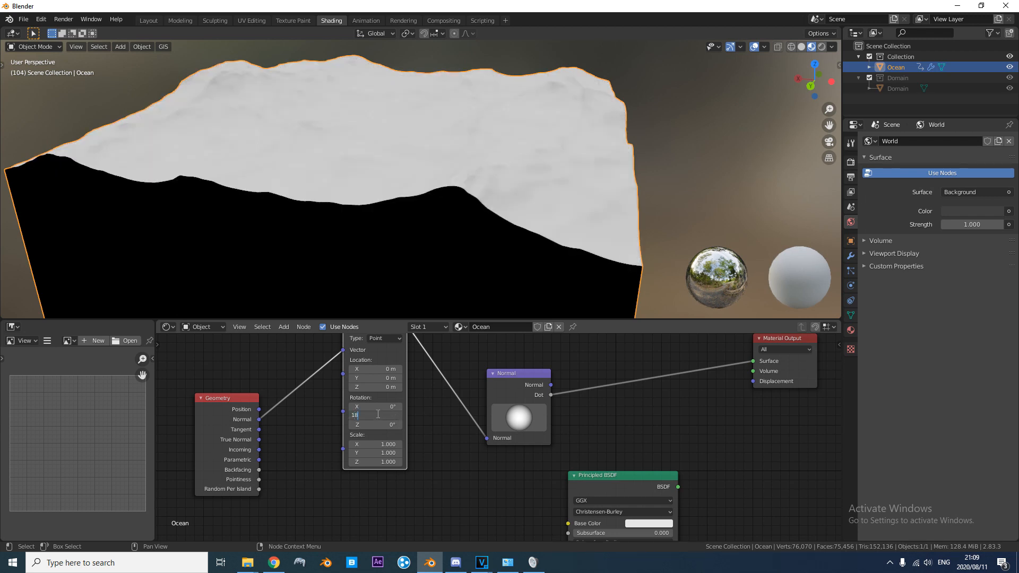
text(180)
key(Return)
scroll(400, 156, down, 5)
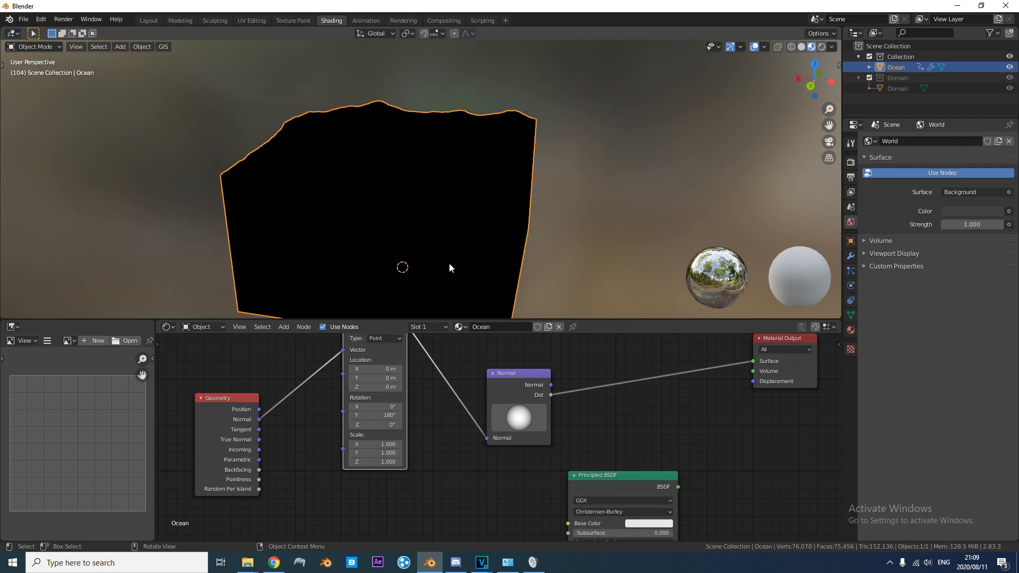
middle_drag(440, 261, 450, 221)
scroll(458, 207, up, 5)
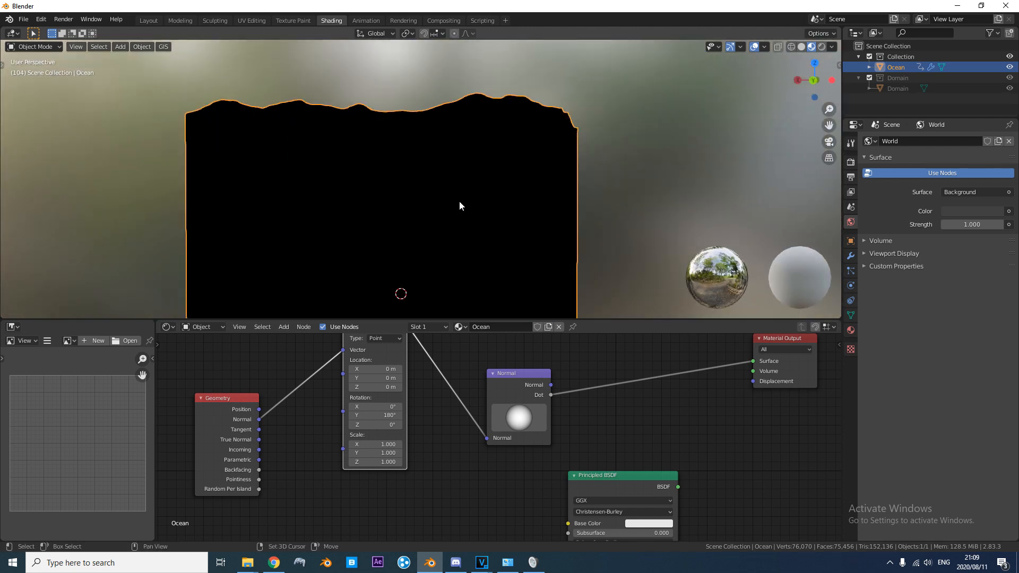
middle_drag(520, 231, 446, 251)
scroll(369, 503, down, 2)
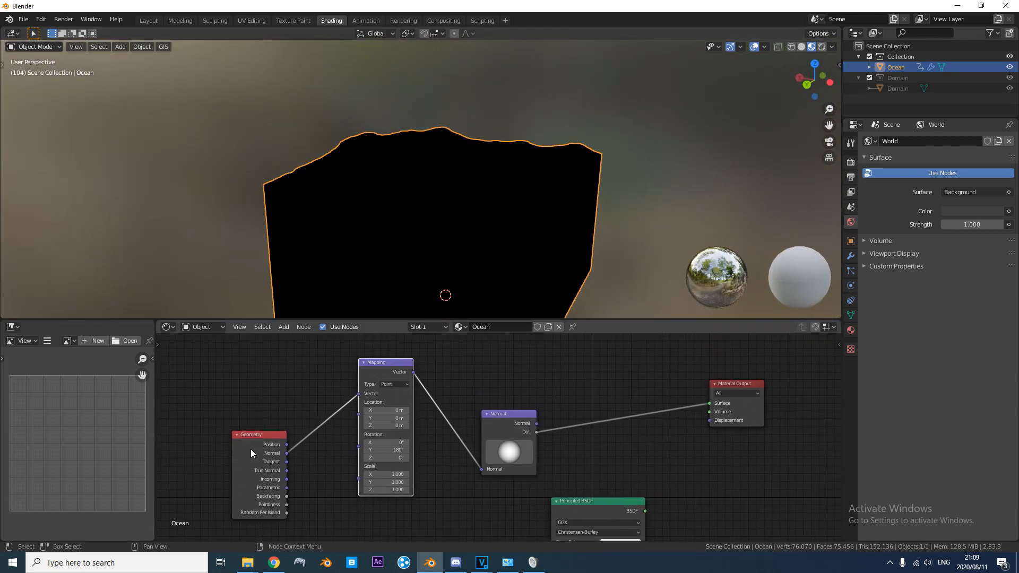
Set the render engine to Cycles and the device to GPU Compute.
click(851, 163)
click(969, 140)
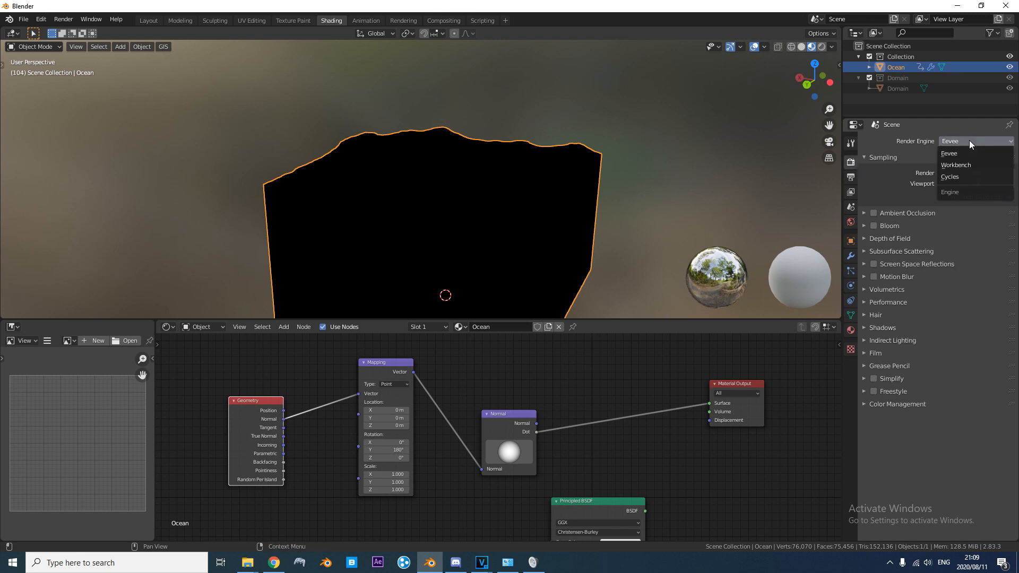
key(Return)
click(956, 167)
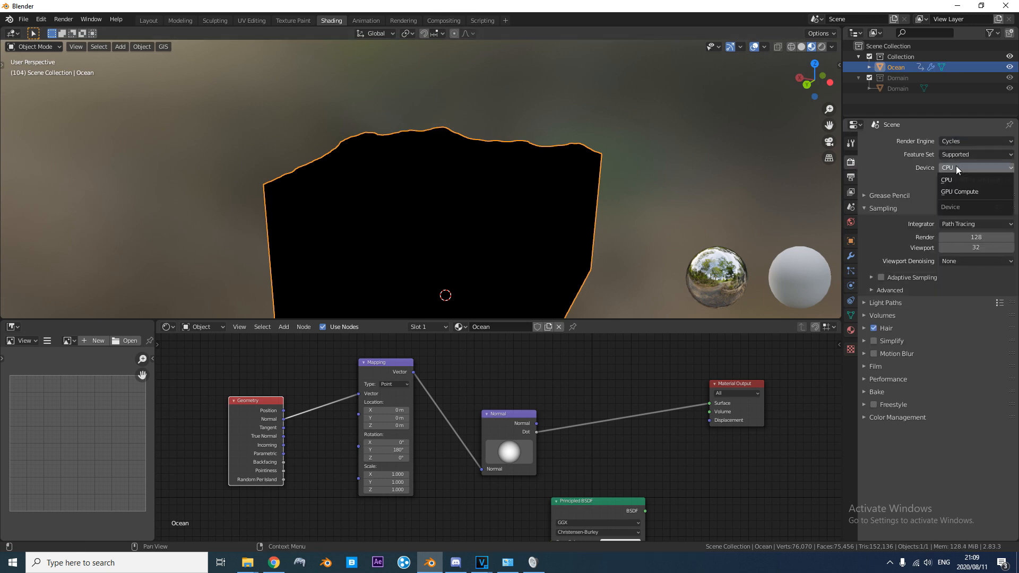
click(962, 192)
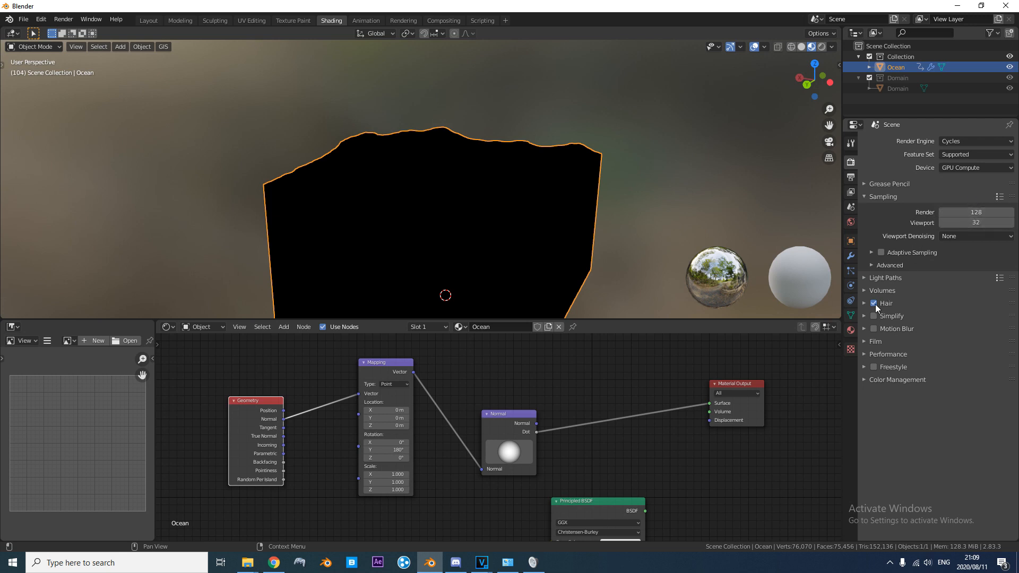
click(866, 198)
Use a Sky Texture as the world background color and switch the 3D viewport to rendered shading.
click(850, 222)
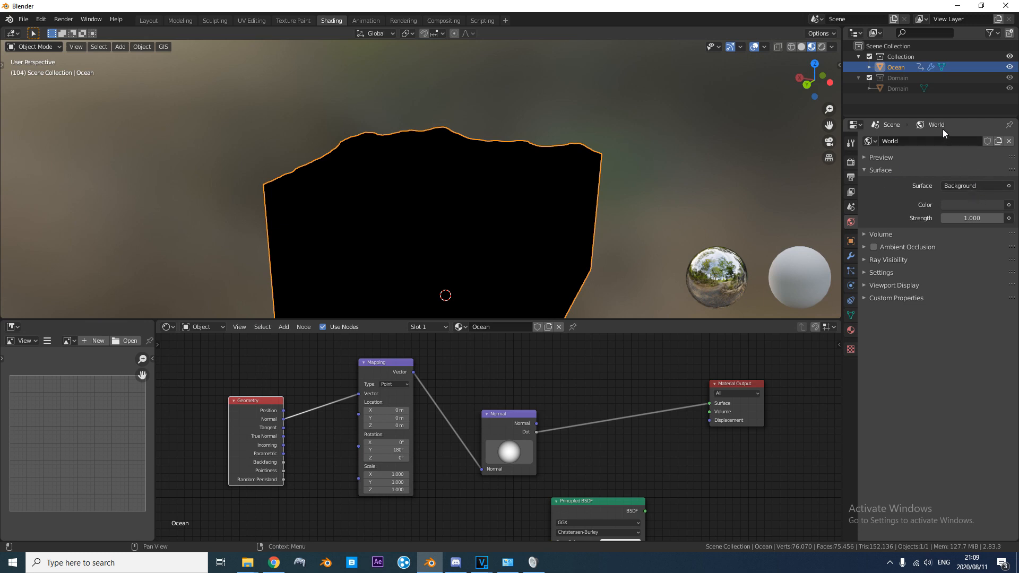
click(1008, 204)
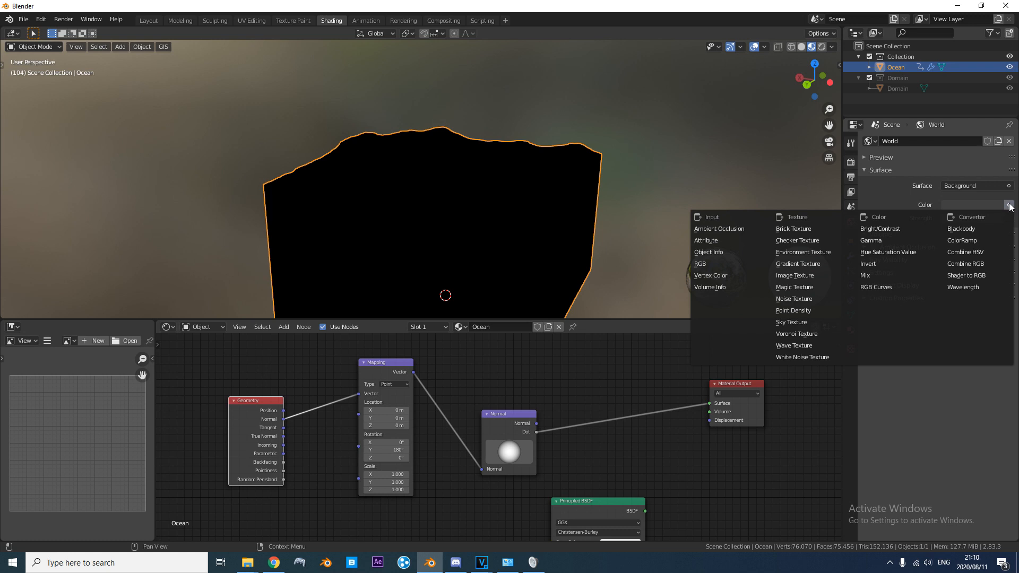
click(795, 322)
scroll(619, 125, down, 2)
middle_drag(613, 119, 650, 142)
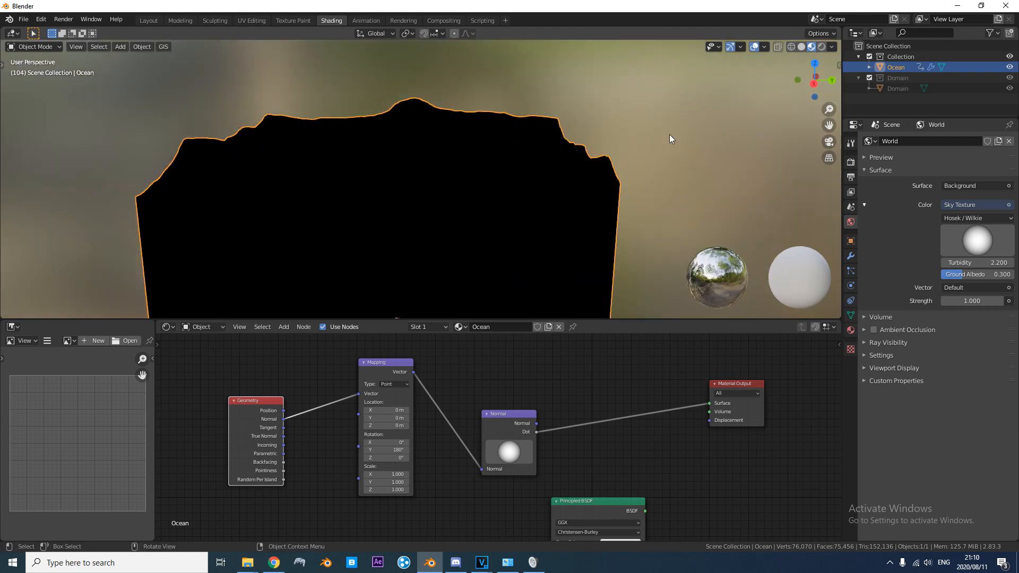
click(824, 47)
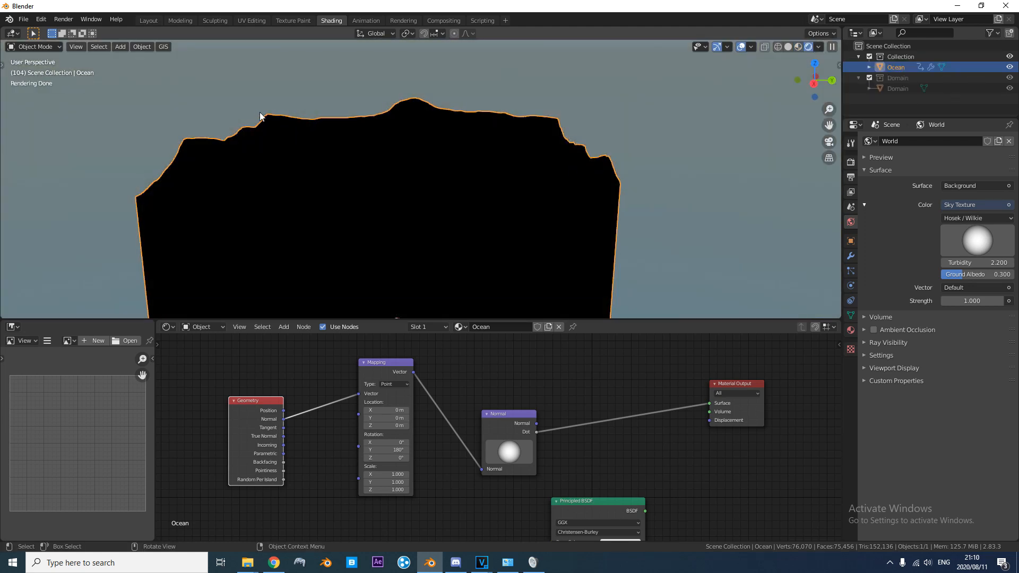
Select the Geometry, Mapping and Normal nodes and move them together well away from the Principled BSDF.
scroll(318, 132, down, 3)
middle_drag(378, 145, 489, 144)
middle_drag(425, 212, 480, 207)
scroll(486, 428, down, 2)
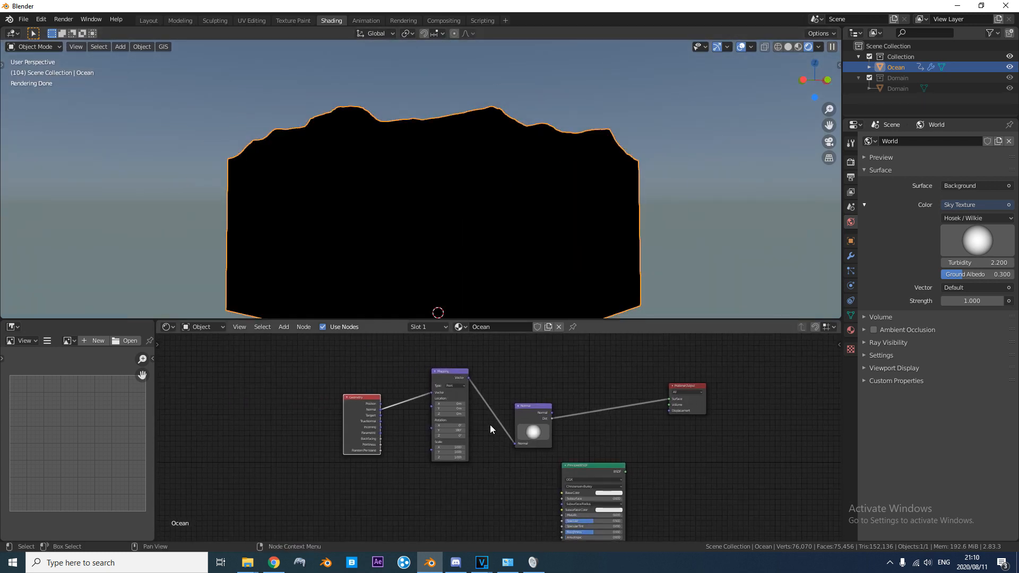
key(c)
mouse_move(495, 412)
mouse_down()
mouse_move(412, 409)
mouse_move(421, 432)
mouse_up()
key(Escape)
middle_drag(422, 436, 415, 427)
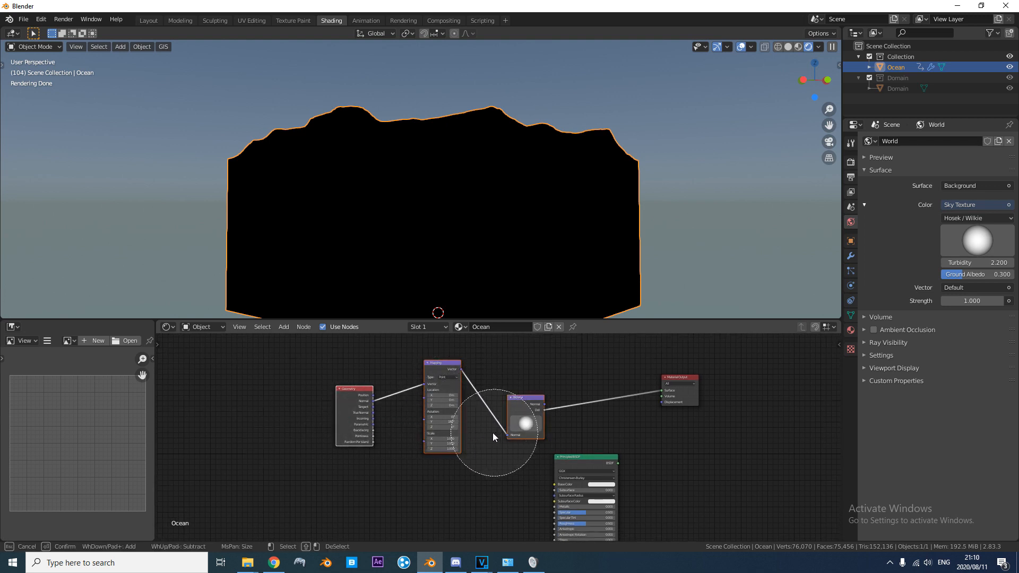
key(Escape)
key(g)
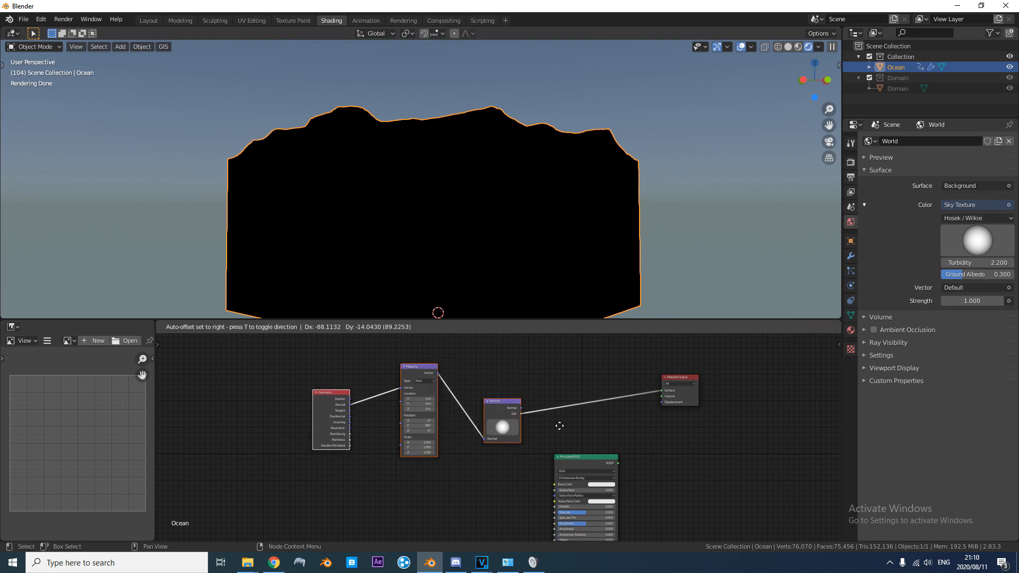
click(280, 457)
Connect the Principled BSDF's output to the Material Output's Surface input in place of the Normal node.
drag(616, 466, 548, 442)
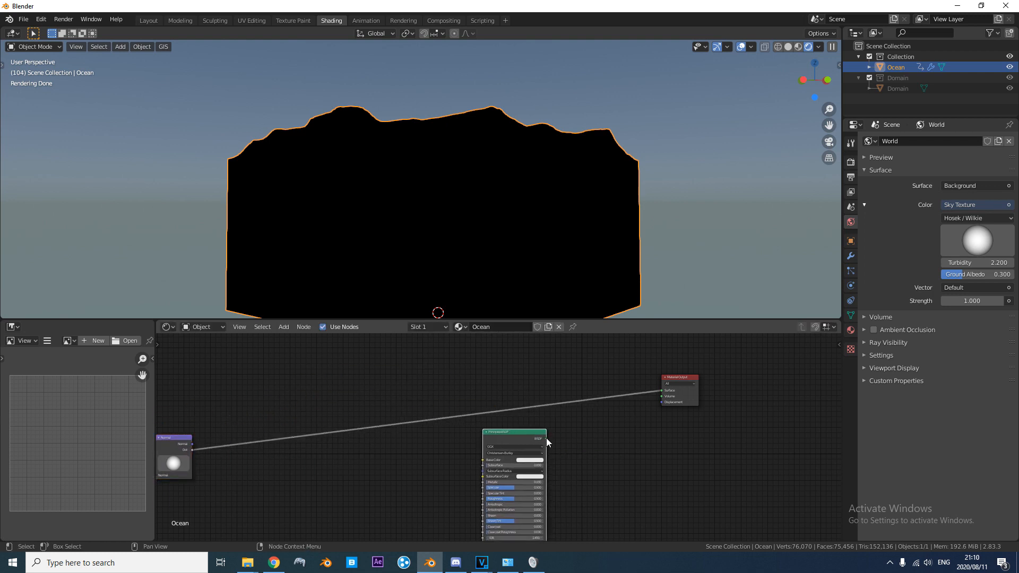
drag(663, 391, 663, 390)
middle_drag(560, 224, 494, 163)
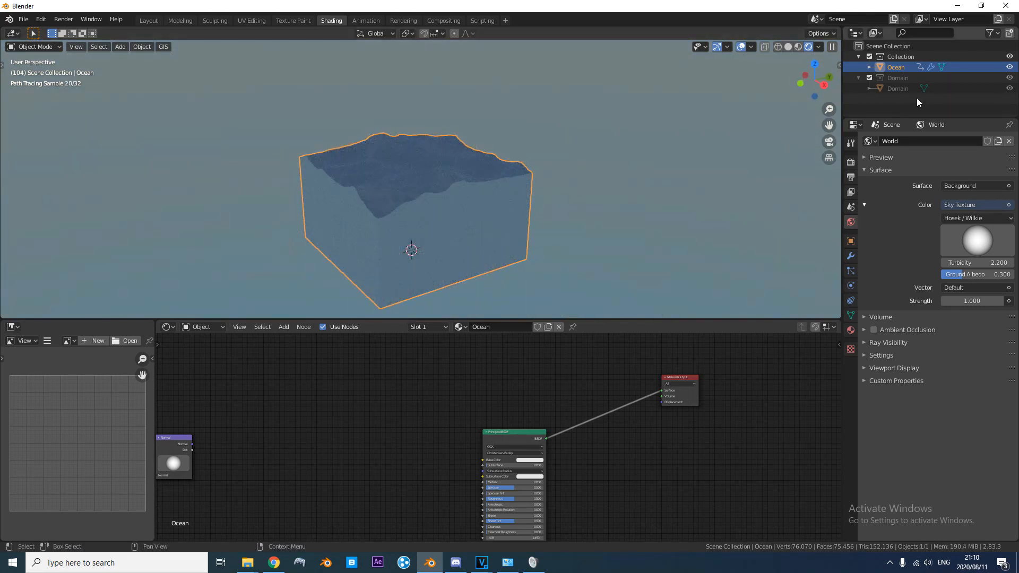
Collapse the Domain collection and add a Sun light to the collection that holds the ocean.
click(858, 78)
click(899, 58)
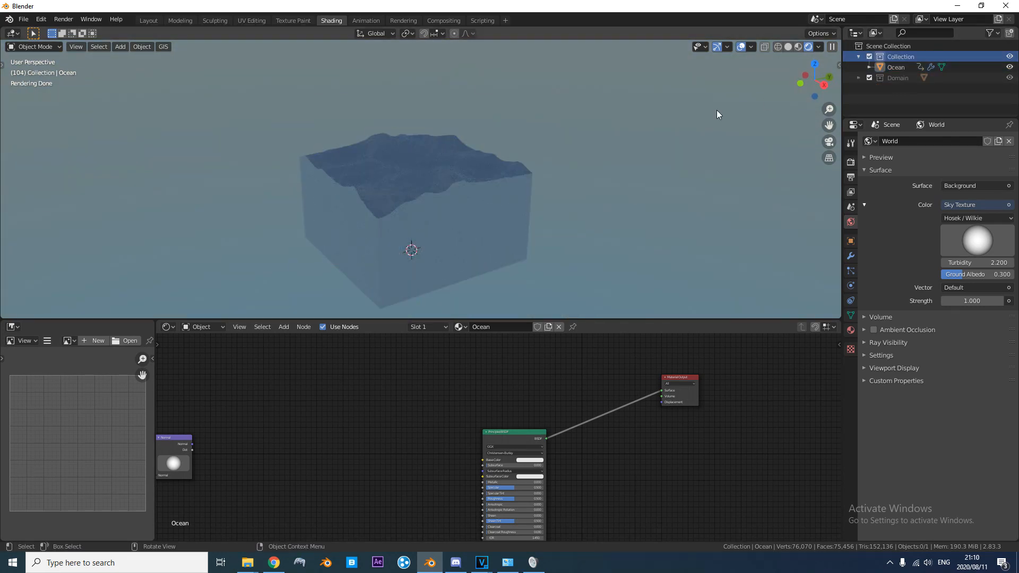
middle_drag(489, 160, 531, 154)
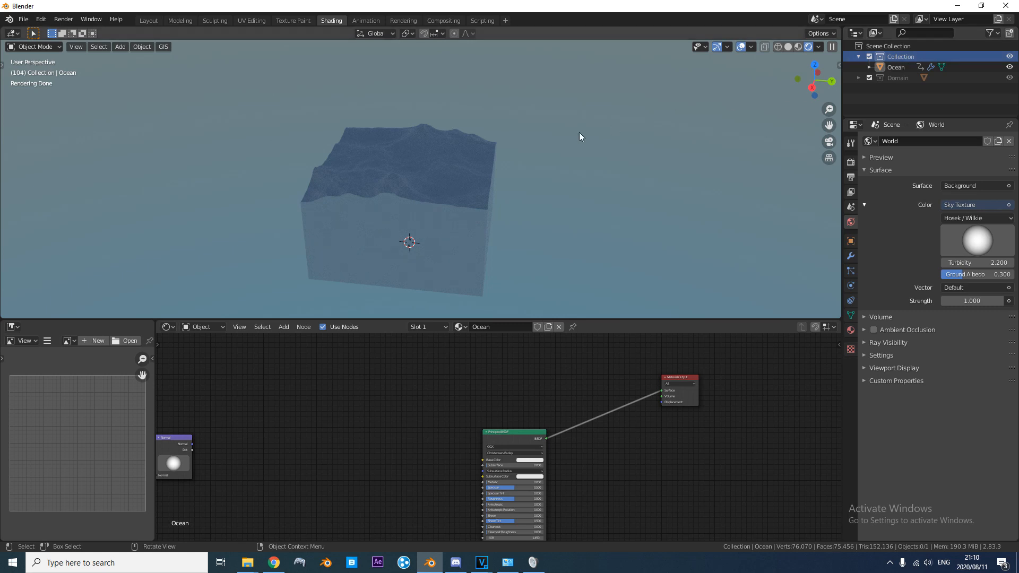
middle_drag(449, 183, 450, 187)
key(shift+a)
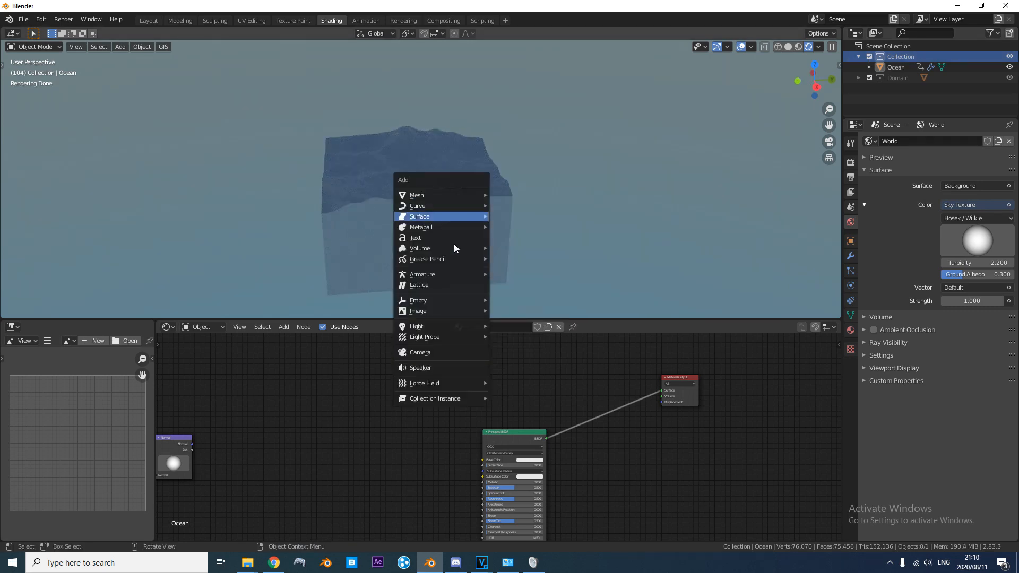
mouse_move(467, 326)
click(520, 338)
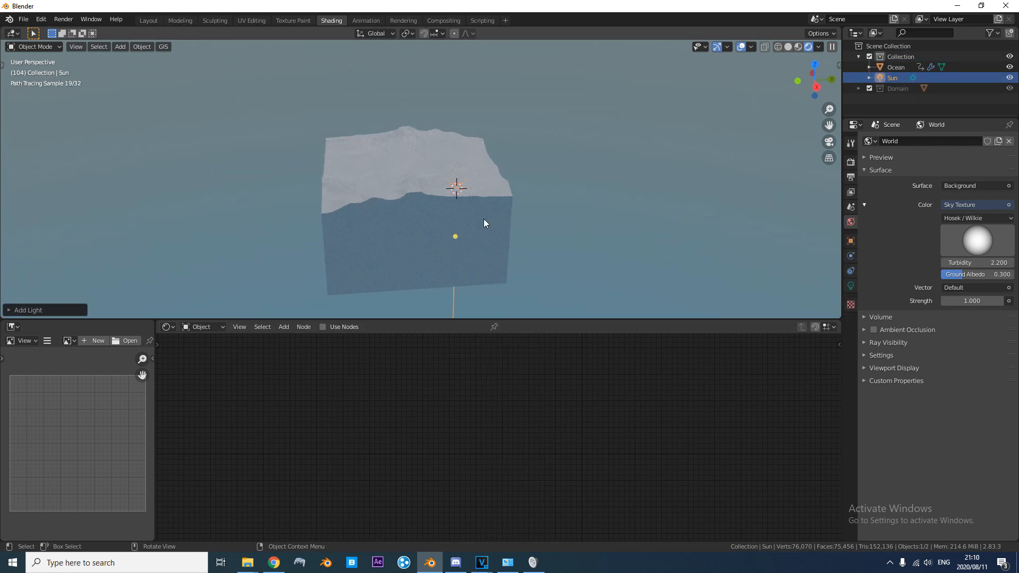
Move the Sun light up beside the ocean block and tilt it with a trackball rotation.
key(g)
click(660, 139)
middle_drag(660, 139, 536, 189)
key(r)
key(r)
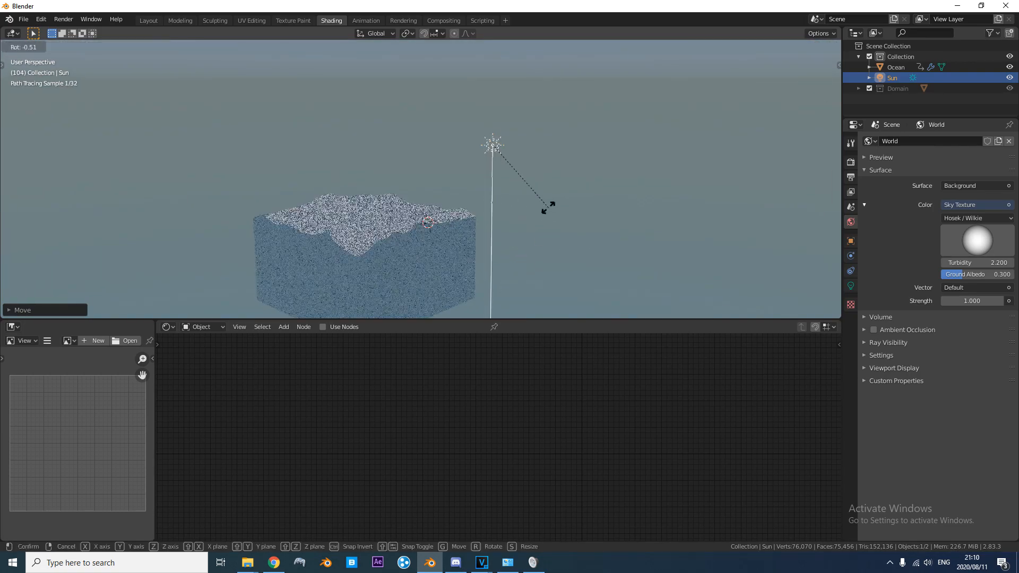
click(565, 258)
middle_drag(572, 234, 536, 213)
Set the Sun light's strength to 5.
click(851, 285)
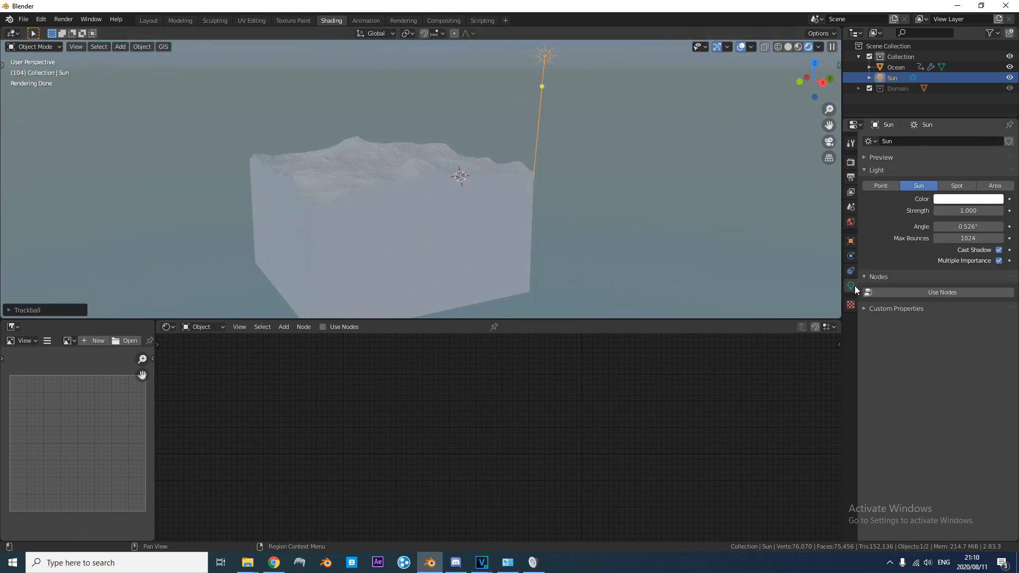
click(964, 210)
text(5)
key(Return)
Select the ocean block and set its Principled BSDF roughness to 0 and specular to 1.
middle_drag(493, 182, 419, 145)
click(420, 145)
scroll(472, 464, up, 4)
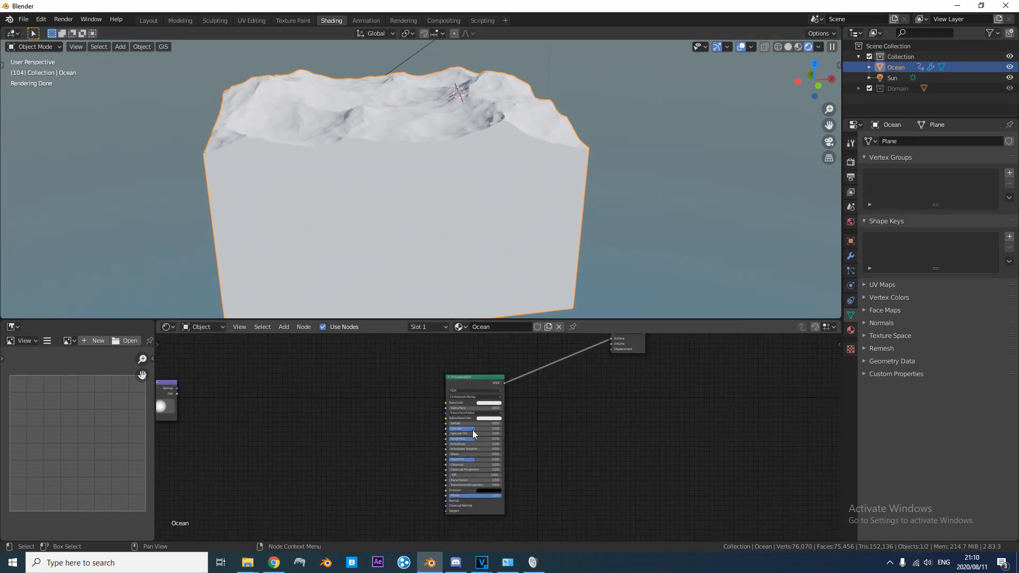
drag(455, 441, 467, 422)
right_click(466, 422)
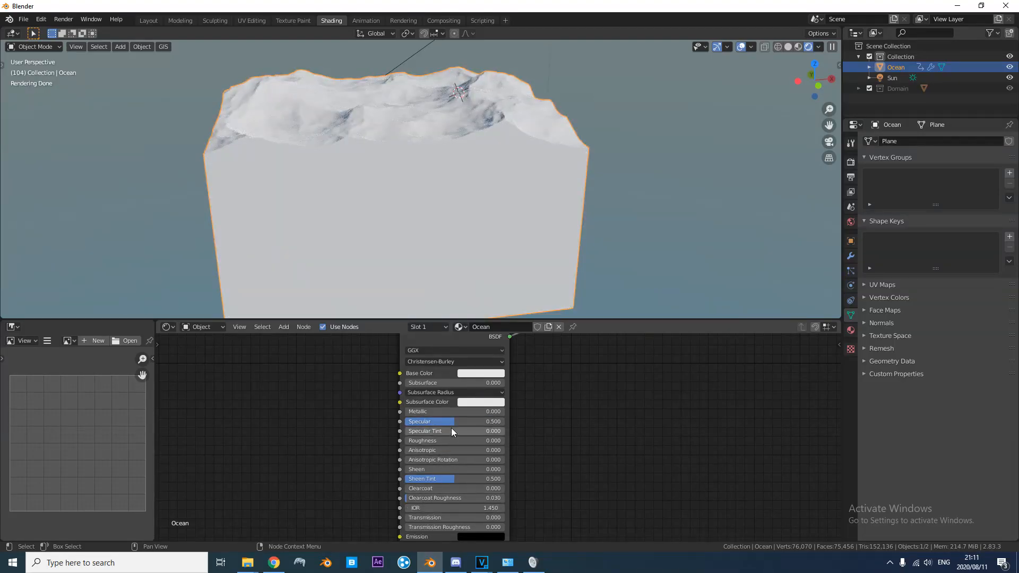
drag(454, 422, 505, 422)
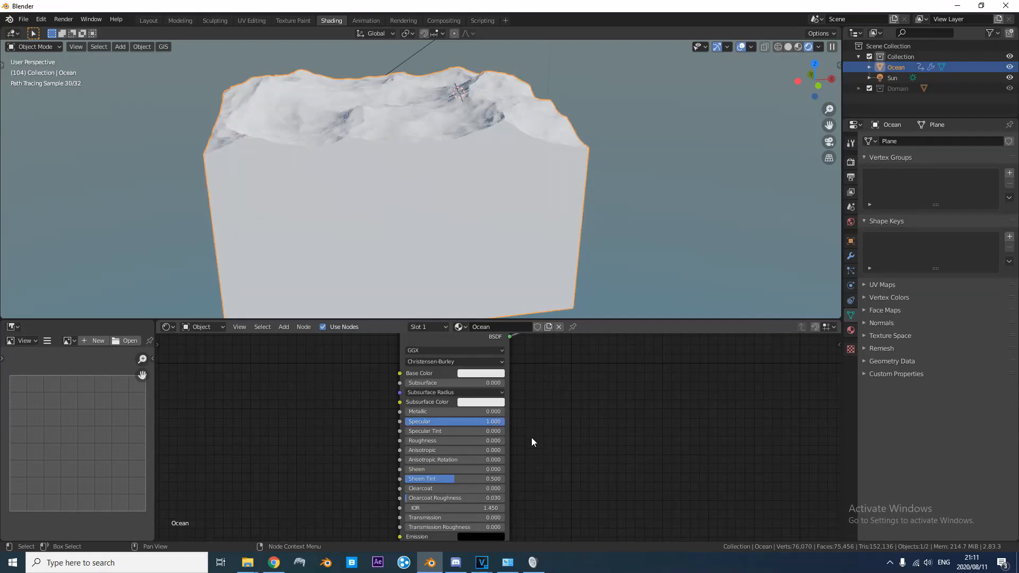
Set the ocean shader's transmission to 1.
middle_drag(532, 447, 543, 439)
scroll(537, 441, up, 1)
middle_drag(457, 510, 485, 458)
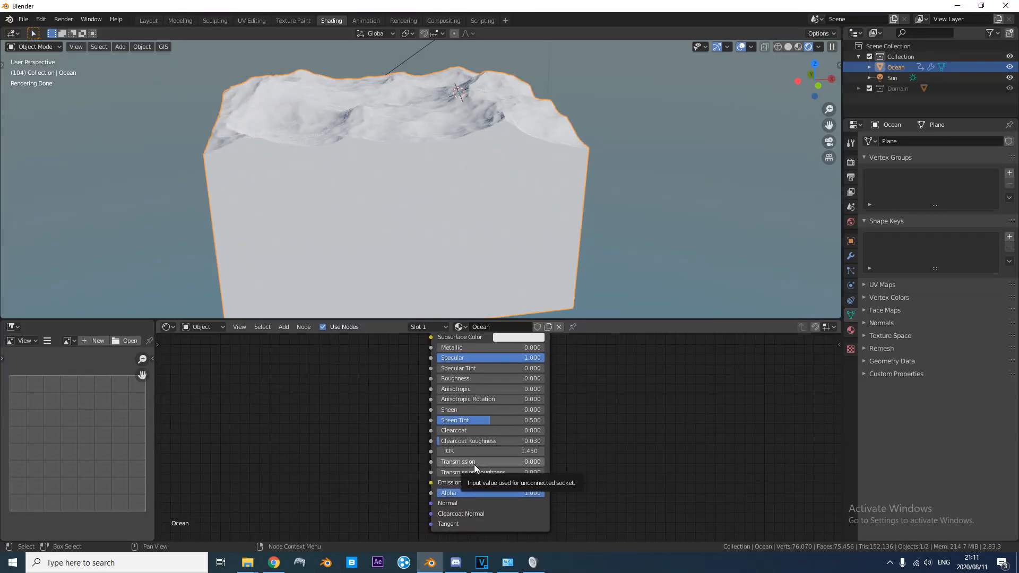
click(464, 462)
text(1)
key(Return)
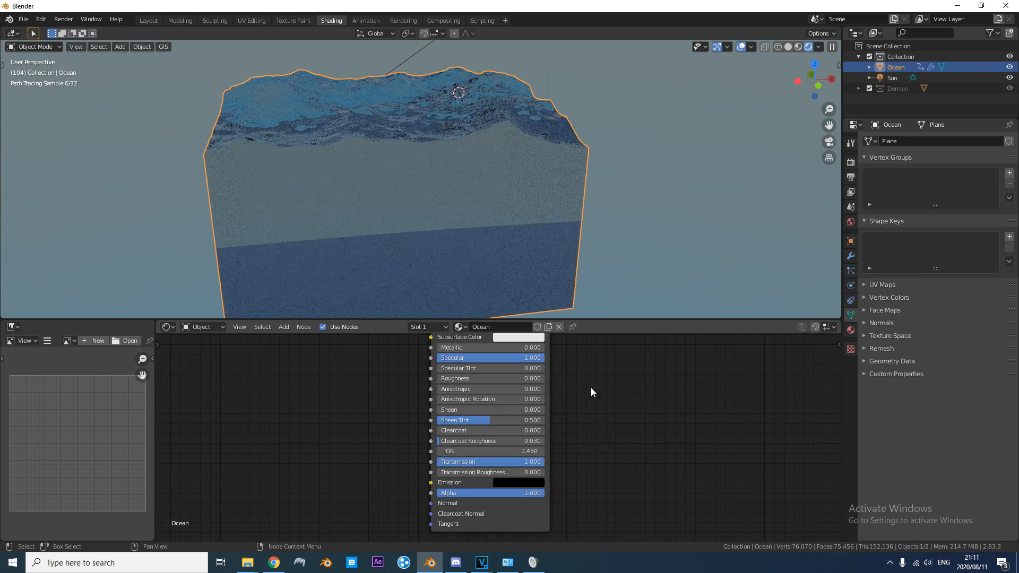
Set the ocean shader's base color to pure white with a value of 1.000, and check the block from another angle.
middle_drag(583, 457, 534, 544)
middle_drag(479, 406, 535, 445)
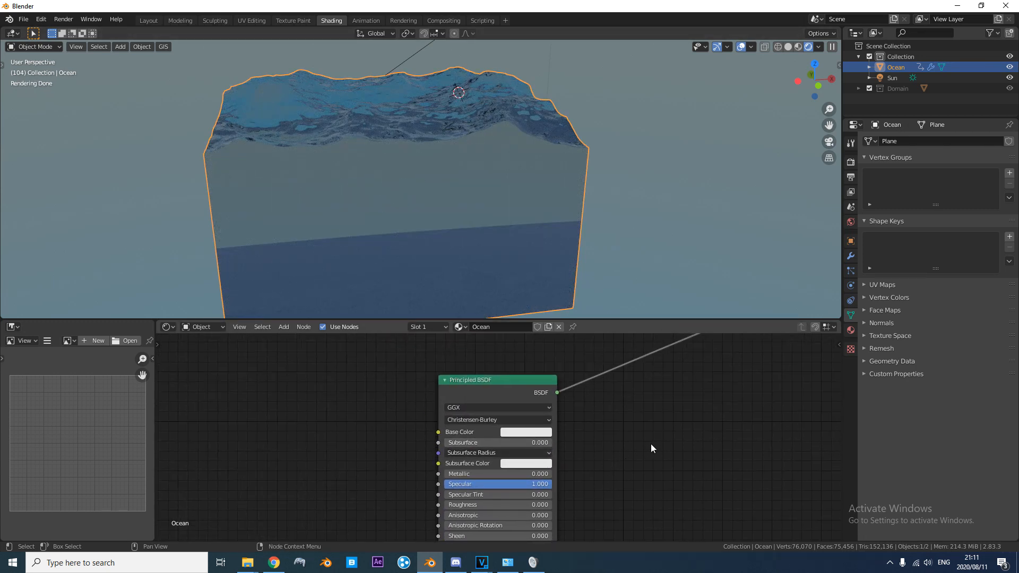
click(530, 432)
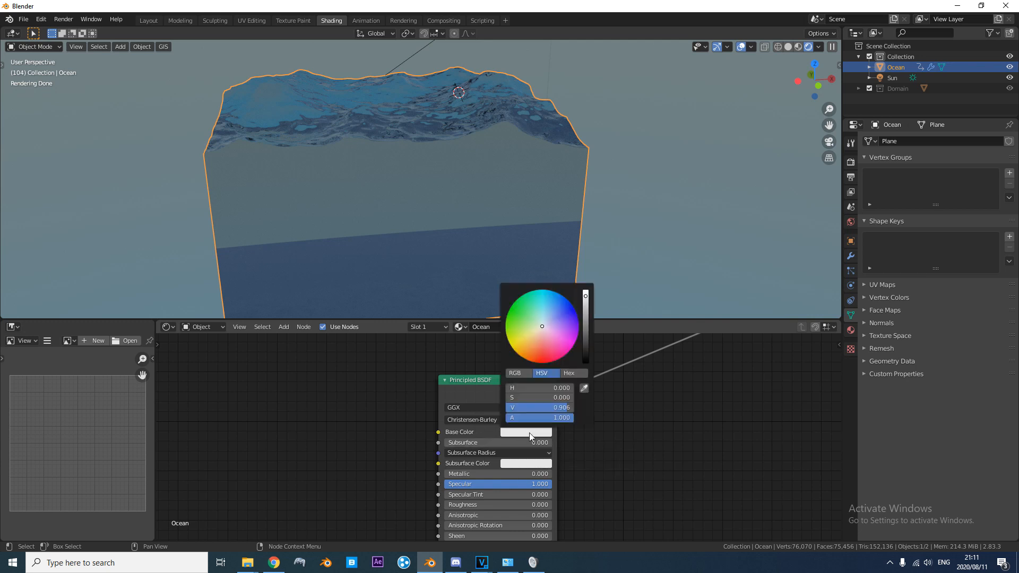
click(529, 432)
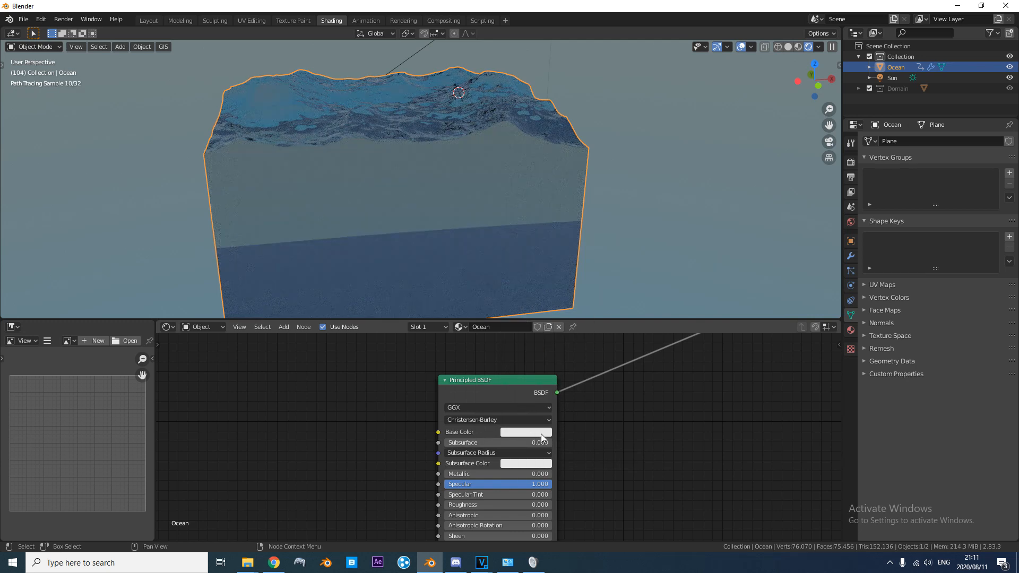
click(541, 432)
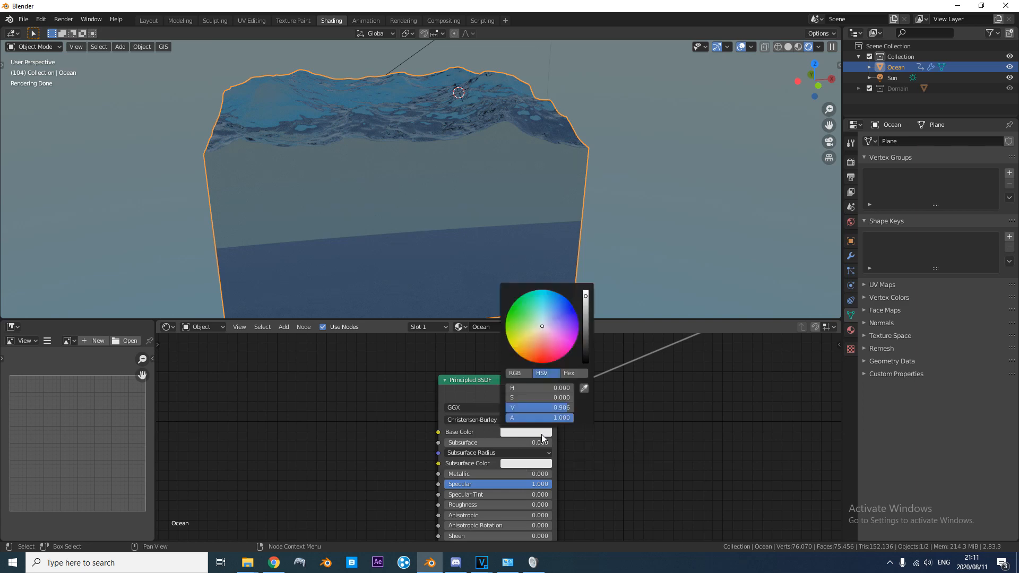
drag(585, 305, 585, 284)
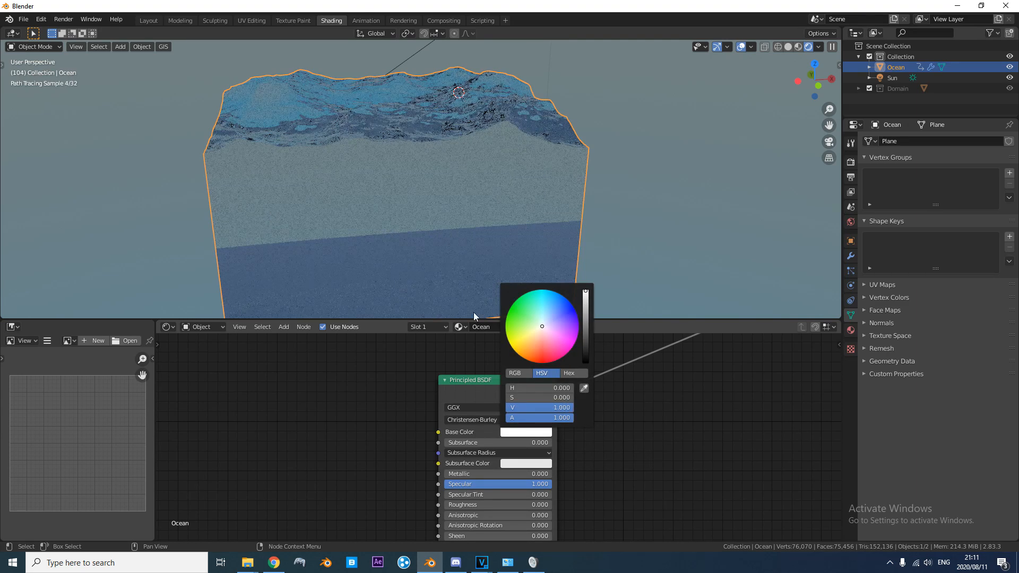
scroll(516, 387, down, 2)
middle_drag(515, 387, 472, 407)
scroll(541, 218, down, 1)
middle_drag(541, 221, 479, 212)
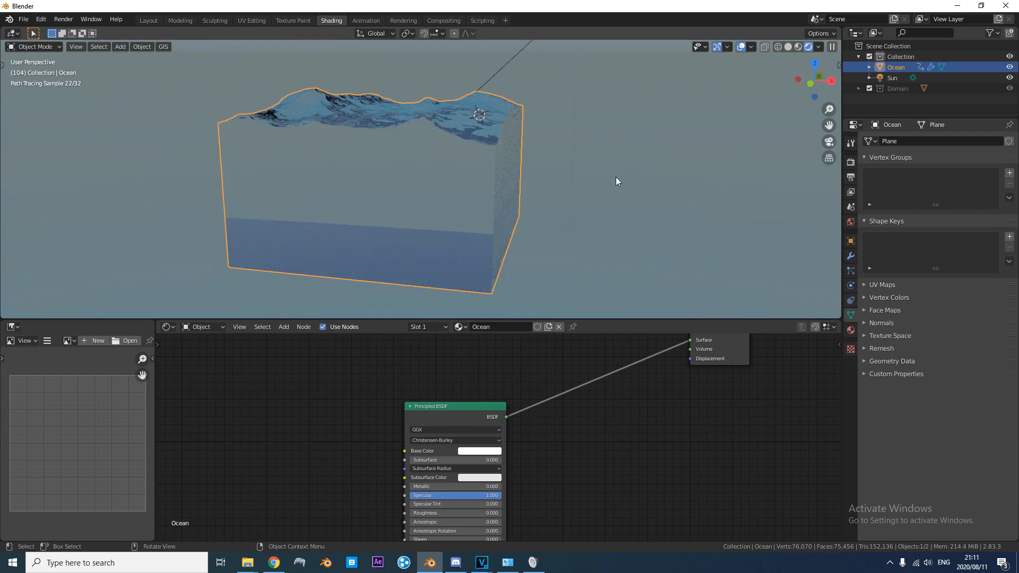
Move the Principled BSDF further from the Material Output, and review its settings and the block's shading.
drag(457, 419, 297, 366)
middle_drag(328, 384, 499, 394)
scroll(488, 397, up, 3)
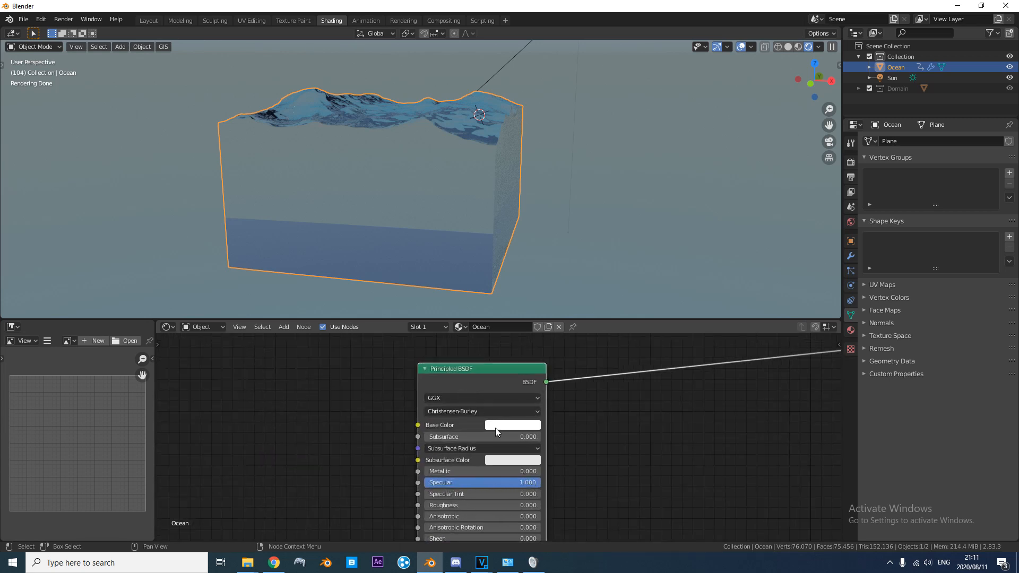
scroll(608, 456, down, 5)
middle_drag(547, 472, 503, 414)
scroll(488, 431, up, 3)
middle_drag(458, 444, 482, 426)
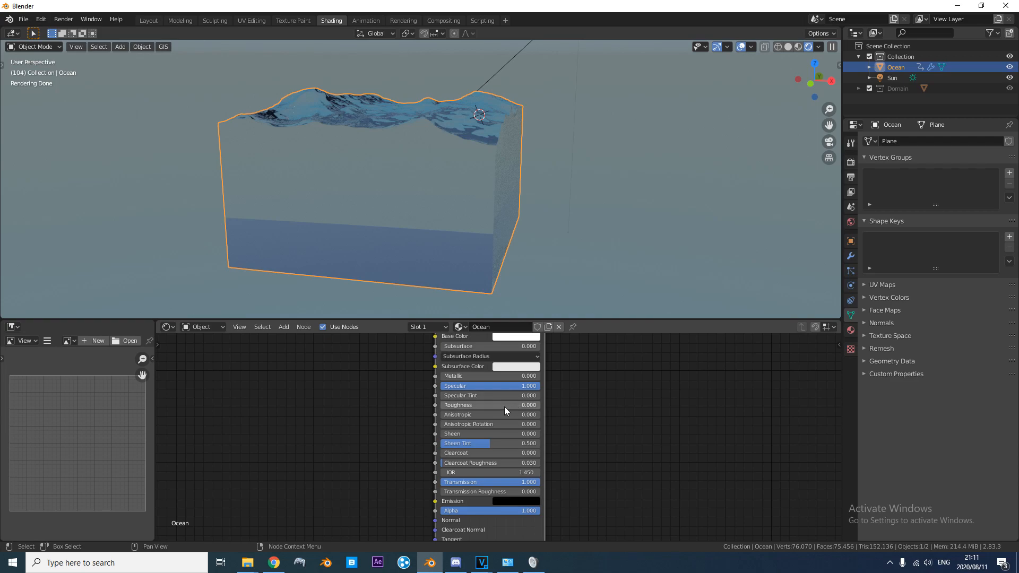
scroll(604, 413, down, 2)
middle_drag(474, 237, 531, 255)
scroll(368, 426, down, 1)
scroll(369, 425, down, 3)
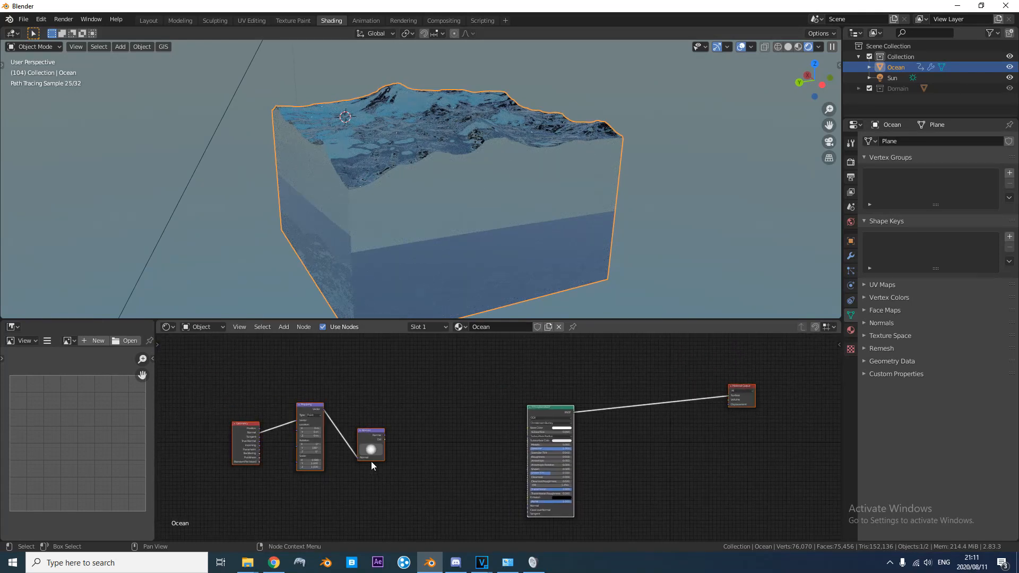
Move the Geometry, Mapping and Normal nodes above the shader link, and shift the Principled BSDF further from the Material Output.
key(c)
drag(387, 448, 311, 446)
key(Escape)
key(g)
click(485, 369)
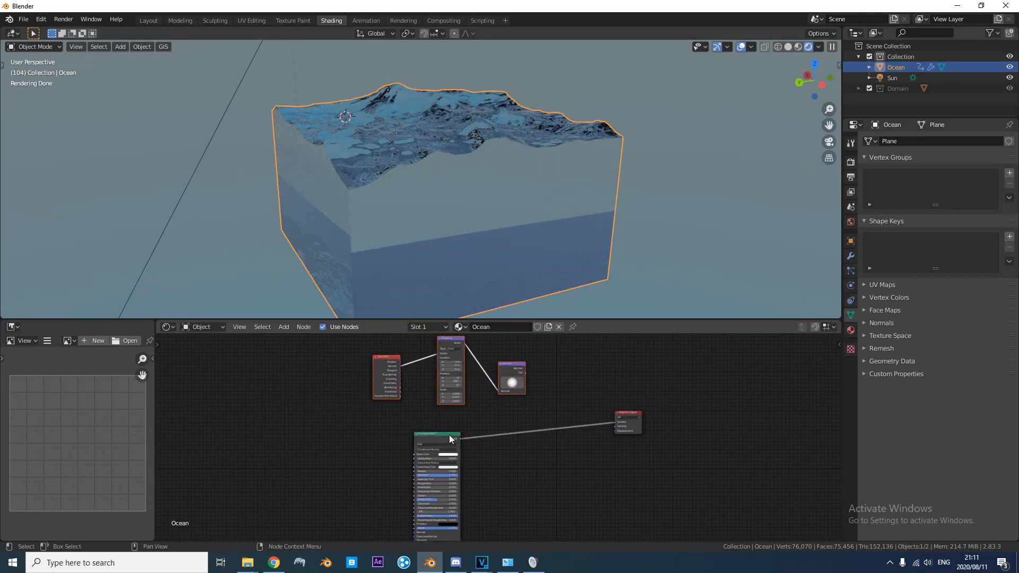
drag(434, 435, 323, 458)
Insert a Mix Shader node on the link between the Principled BSDF and the Material Output.
middle_drag(559, 397, 502, 373)
scroll(515, 413, up, 6)
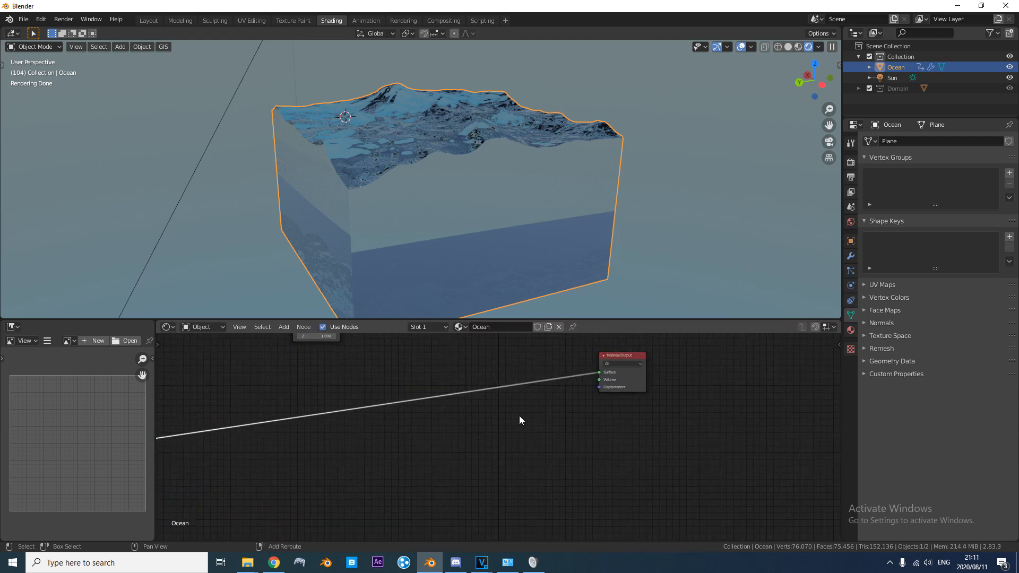
key(shift+a)
click(519, 416)
text(mix)
click(546, 435)
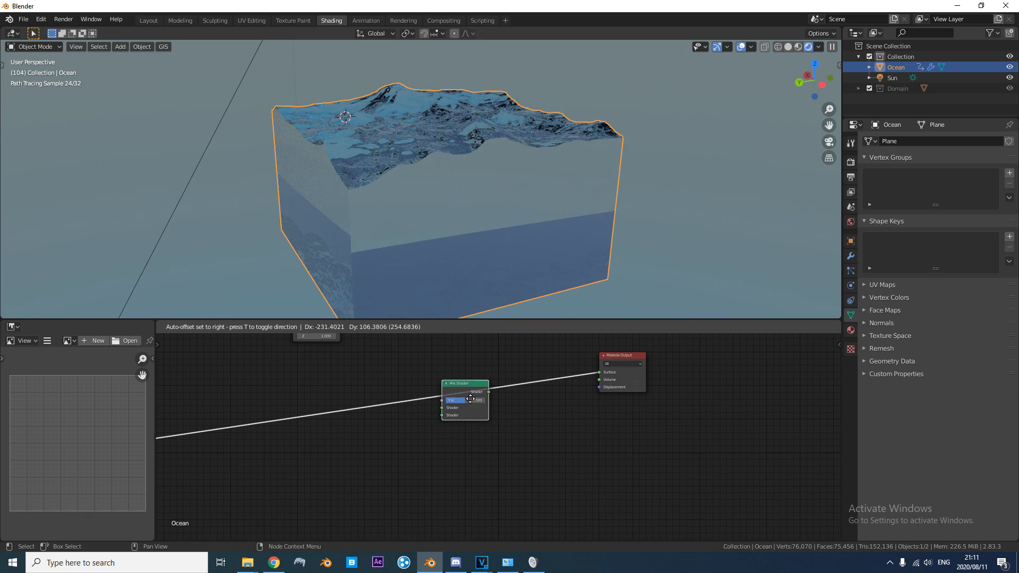
click(470, 399)
Check the mixed shading on the block and reset the 3D cursor to the world origin.
mouse_move(481, 180)
middle_down()
mouse_move(623, 179)
mouse_move(506, 171)
mouse_move(400, 132)
mouse_move(343, 138)
middle_up()
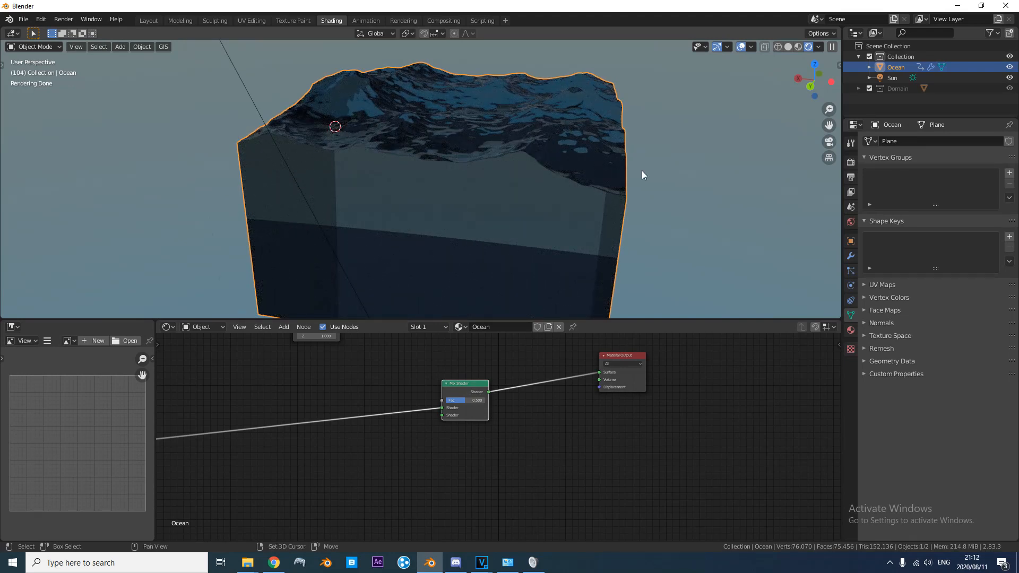
key(shift+s)
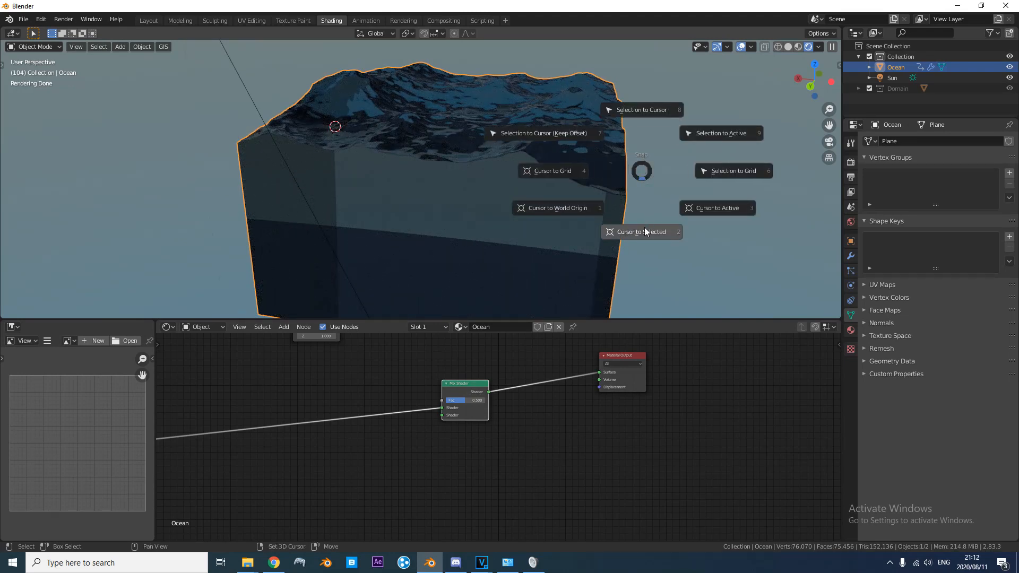
click(582, 210)
middle_drag(509, 231, 797, 64)
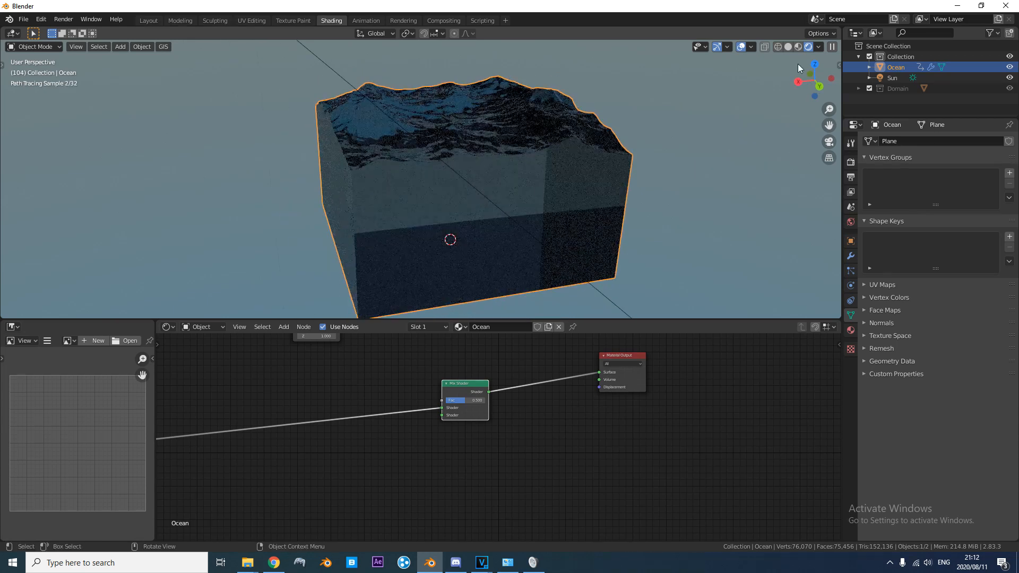
Switch the viewport to Material Preview, add a mesh plane at the origin and scale it well beyond the ocean block.
click(797, 48)
mouse_move(507, 227)
shift+middle_down()
mouse_move(507, 183)
mouse_move(587, 180)
mouse_move(539, 161)
shift+middle_up()
key(shift+a)
mouse_move(540, 161)
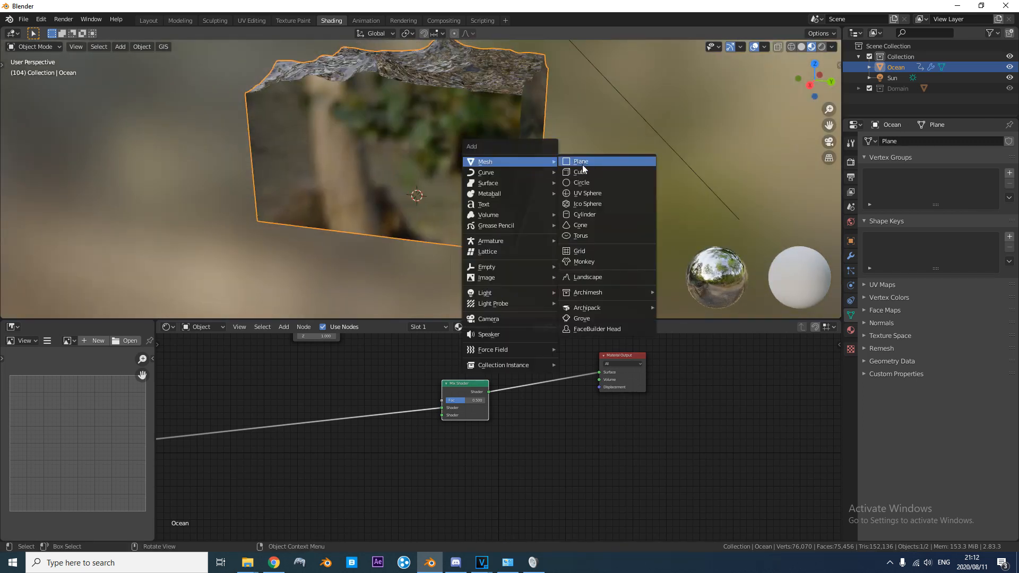
click(581, 165)
key(s)
click(596, 269)
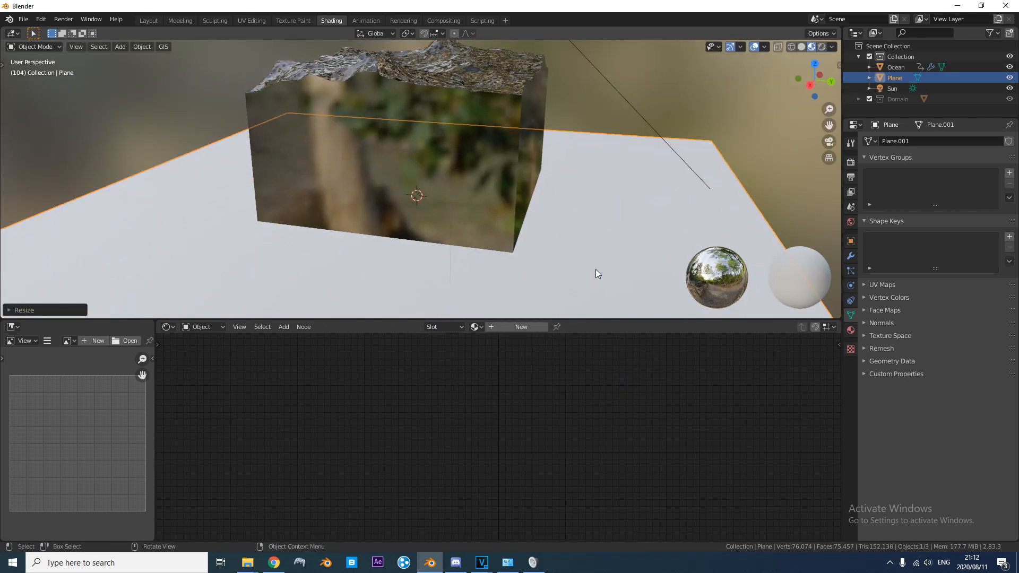
Create a new material for the ground plane and darken its base color to grey.
click(520, 329)
click(571, 391)
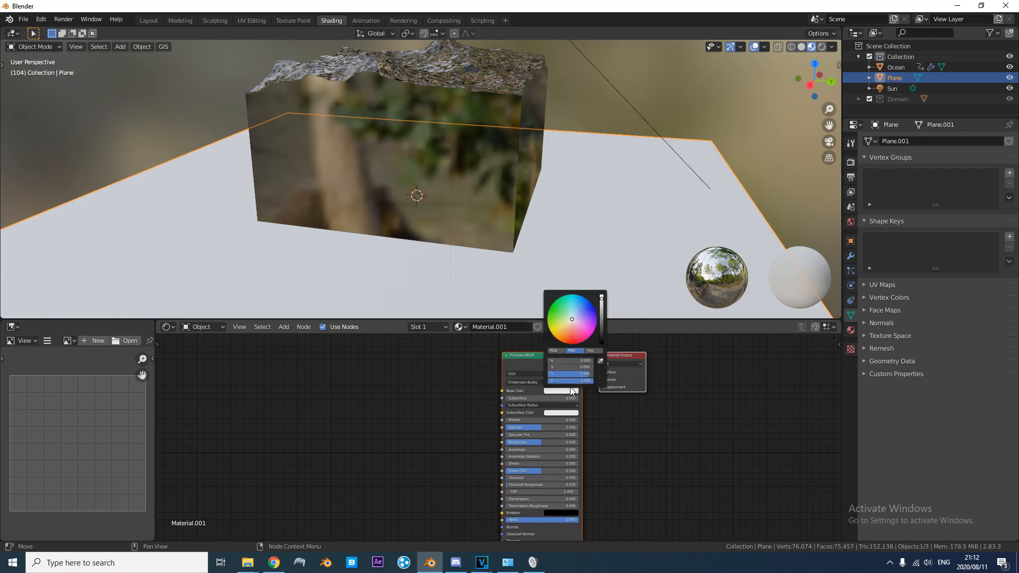
click(601, 330)
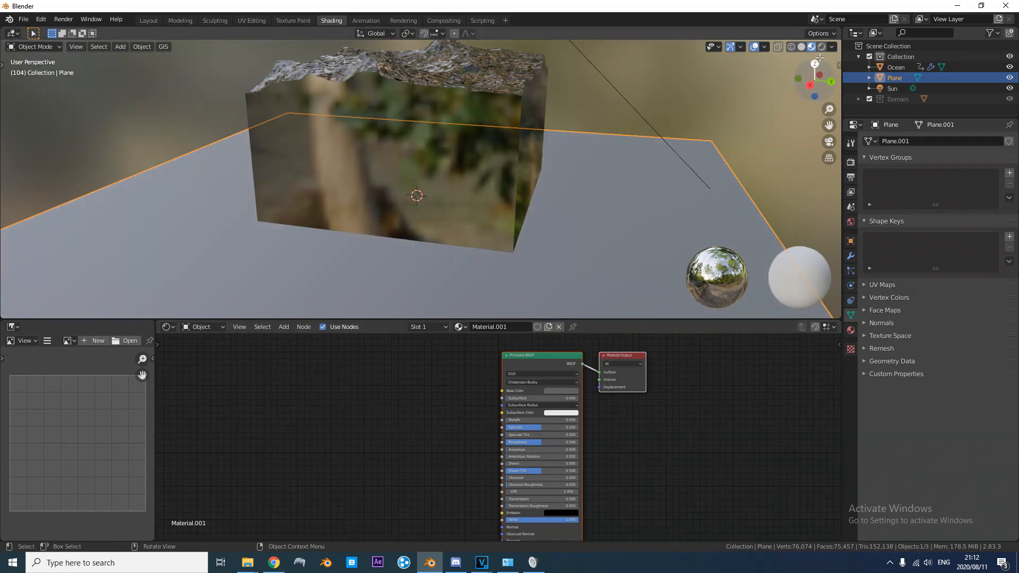
Switch the viewport to Rendered shading, select the ocean block and spread out its material nodes around the Mix Shader.
click(821, 47)
mouse_move(528, 151)
middle_down()
mouse_move(537, 170)
mouse_move(511, 190)
mouse_move(495, 166)
mouse_move(396, 109)
mouse_move(579, 209)
middle_up()
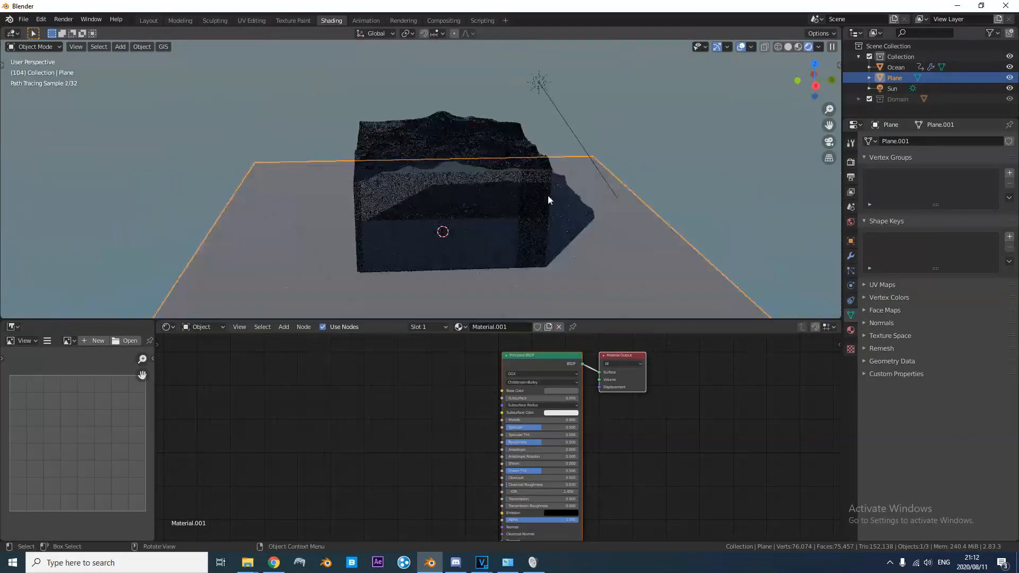
click(450, 147)
middle_drag(462, 402, 565, 400)
click(486, 372)
key(c)
scroll(498, 375, up, 3)
right_click(380, 373)
drag(477, 373, 245, 375)
drag(397, 380, 532, 456)
Add a Transparent BSDF node and connect it to the Mix Shader's second shader input.
scroll(535, 474, up, 3)
middle_drag(535, 475, 523, 407)
key(shift+a)
click(523, 407)
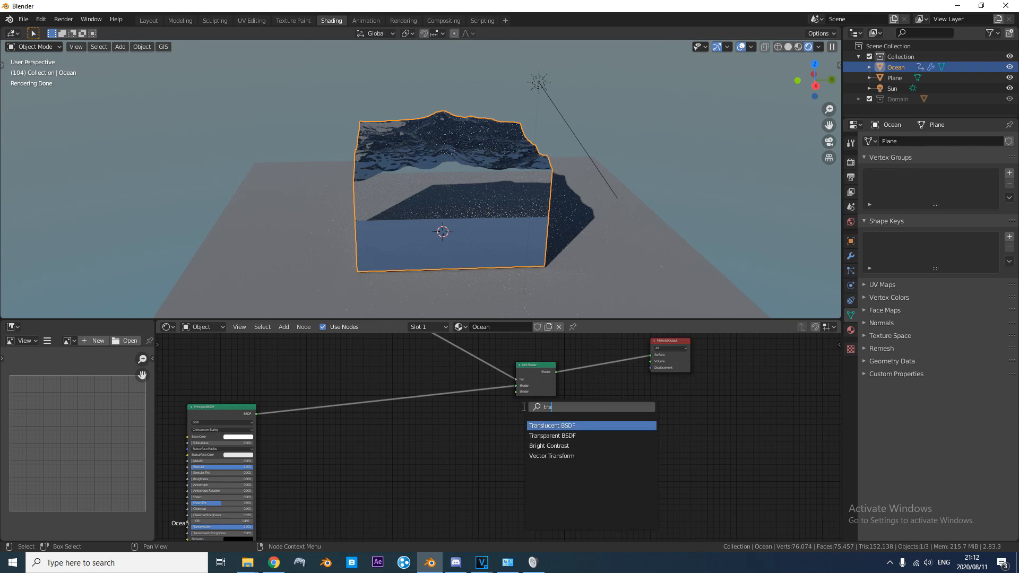
click(553, 435)
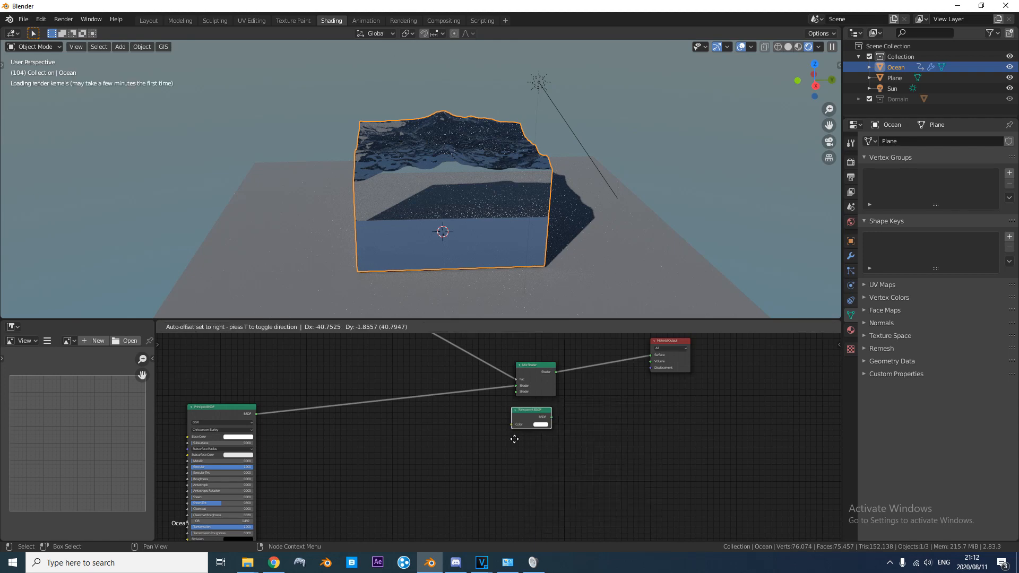
click(437, 455)
drag(513, 398, 515, 395)
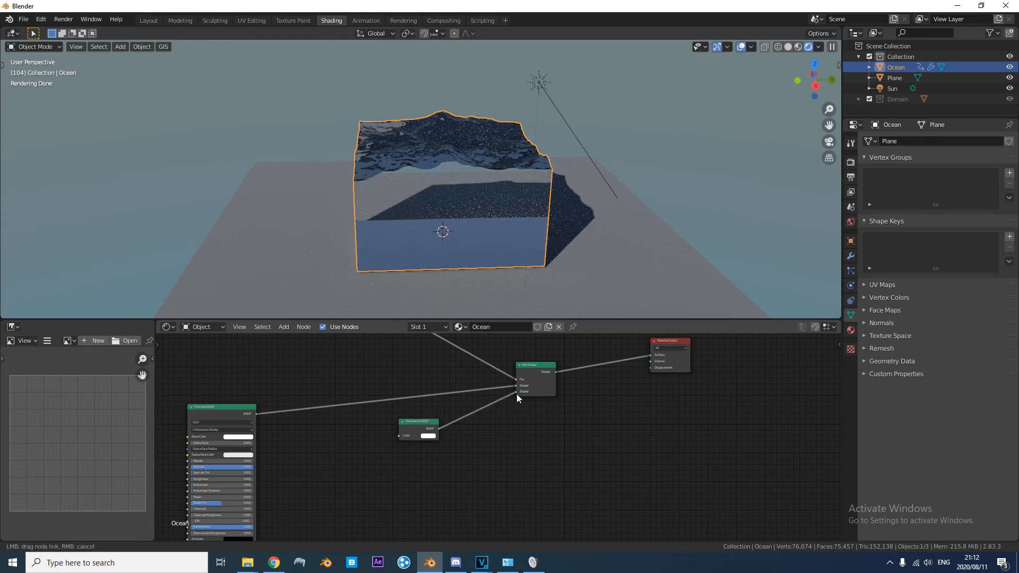
Examine the ocean block's transparency and its shadow on the ground plane in the rendered view.
middle_drag(536, 244, 476, 232)
scroll(475, 232, up, 6)
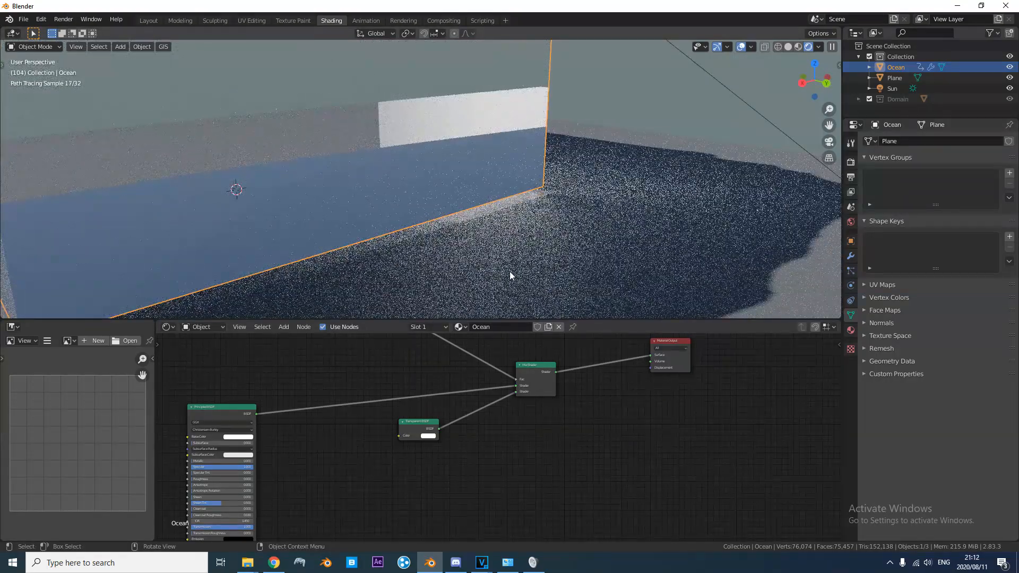
scroll(405, 468, up, 2)
click(402, 436)
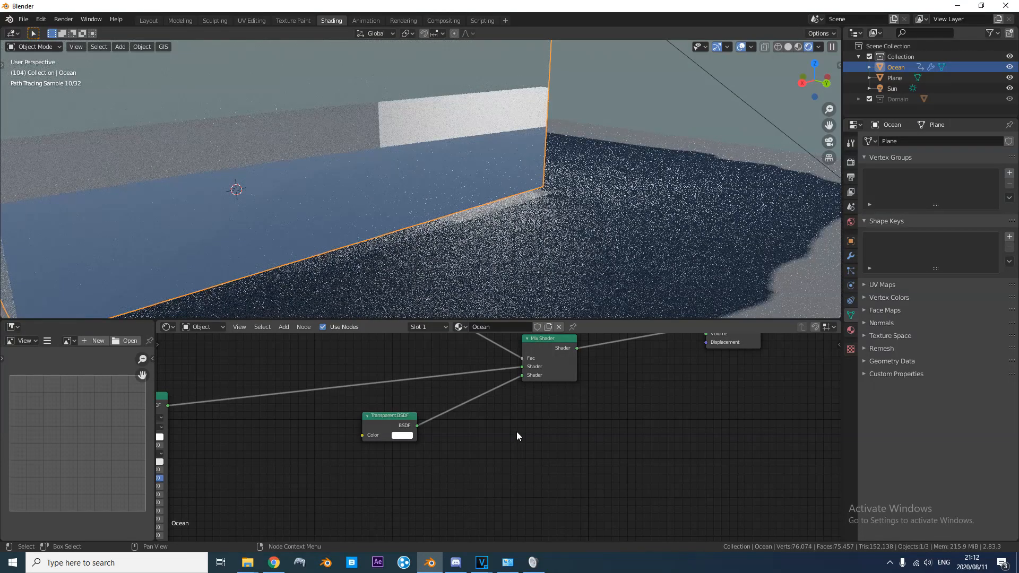
mouse_move(504, 436)
ctrl+middle_down()
mouse_move(380, 441)
mouse_move(391, 430)
mouse_move(492, 430)
ctrl+middle_up()
scroll(490, 183, down, 5)
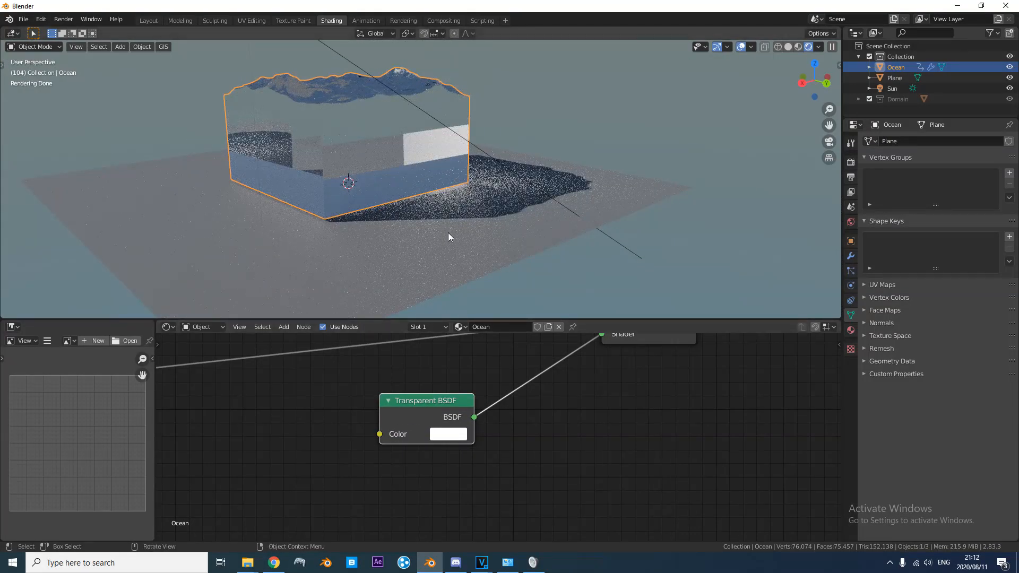
scroll(528, 257, up, 2)
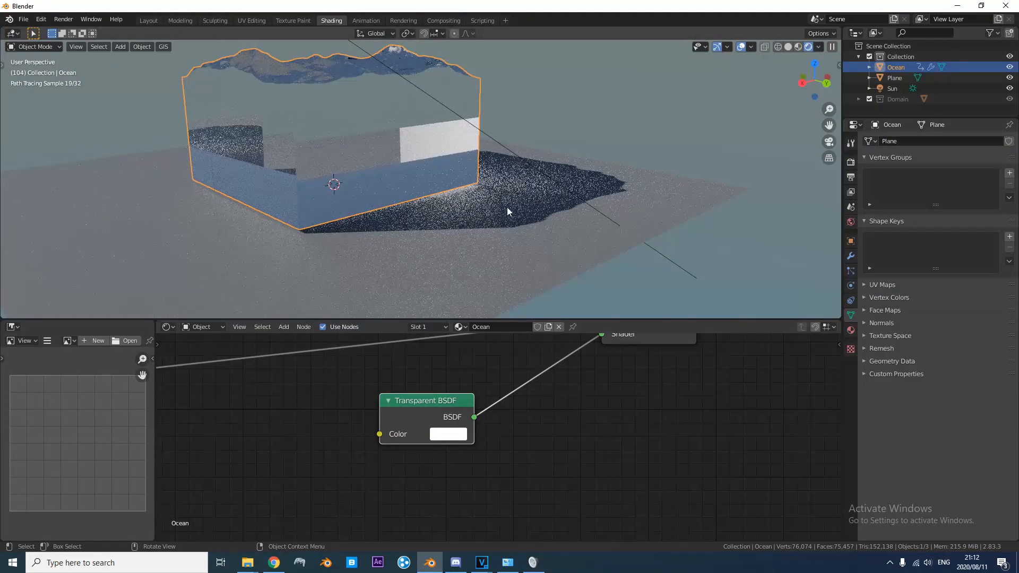
scroll(506, 207, up, 3)
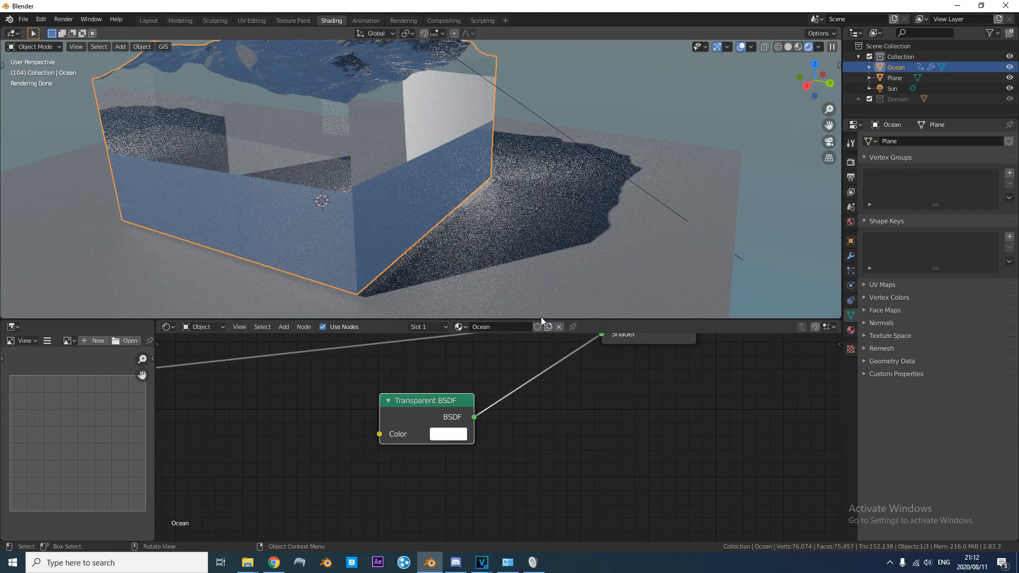
Set the HSV value of the Transparent BSDF's color to 2.
click(454, 435)
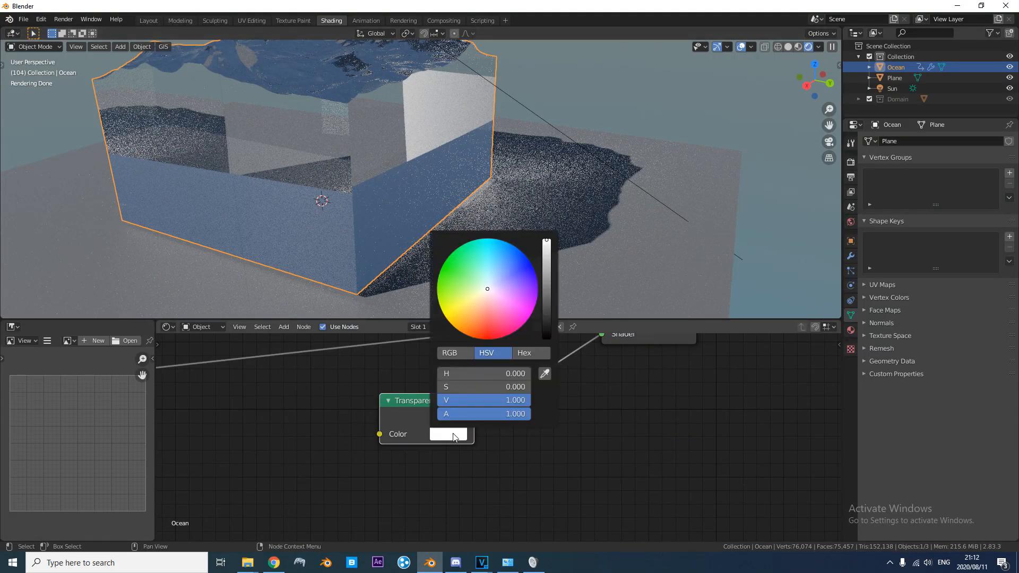
click(489, 399)
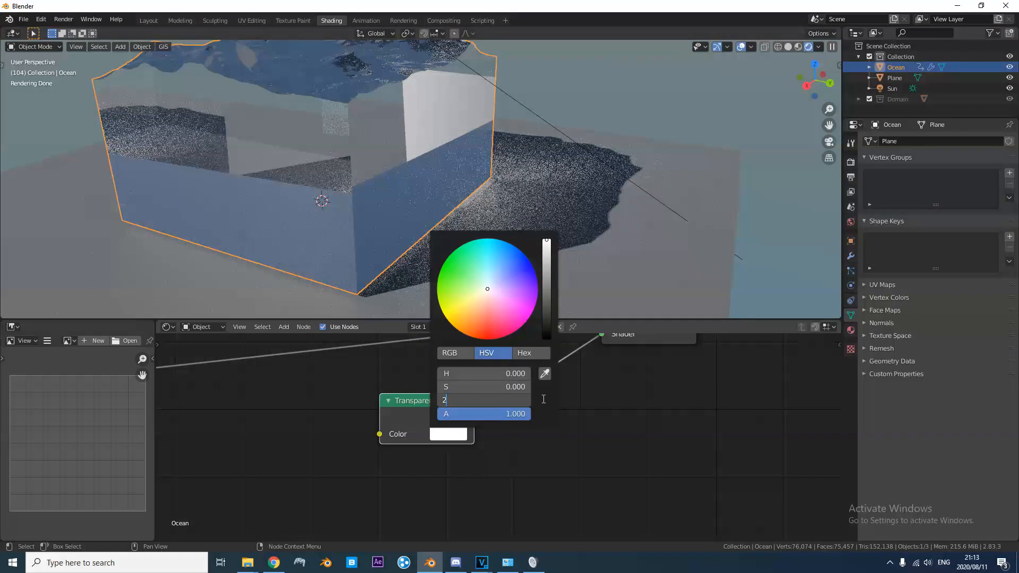
text(2)
key(Return)
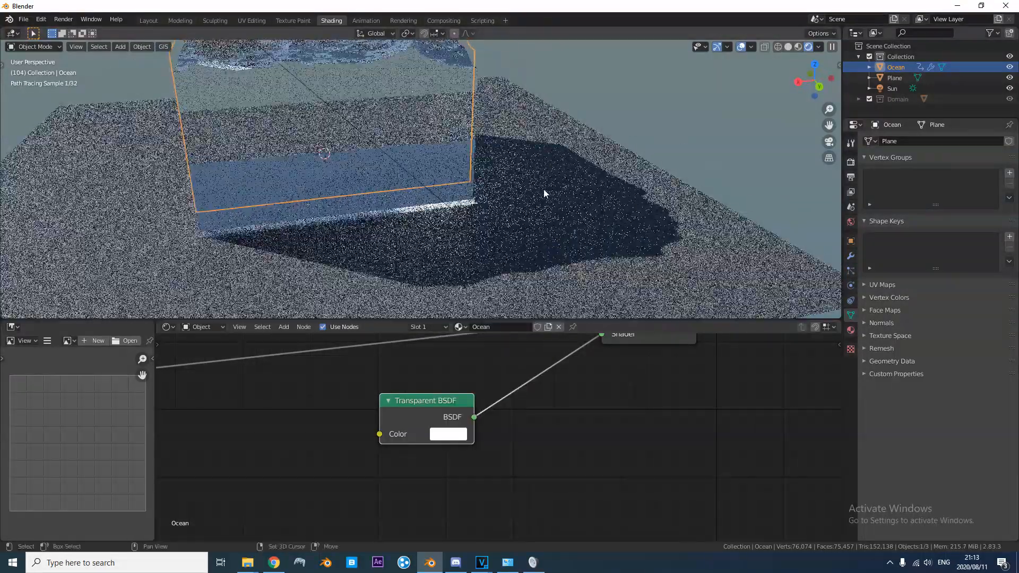
Move the ocean block down along Z so its base sinks slightly below the ground plane.
middle_drag(383, 180, 425, 159)
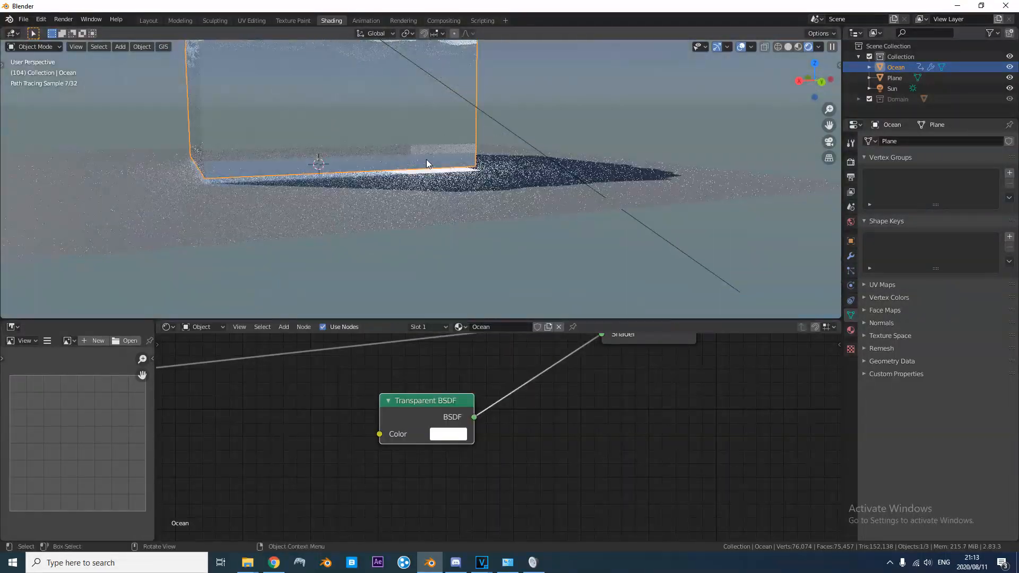
click(417, 200)
key(g)
key(z)
click(417, 183)
middle_drag(417, 182, 293, 82)
click(391, 170)
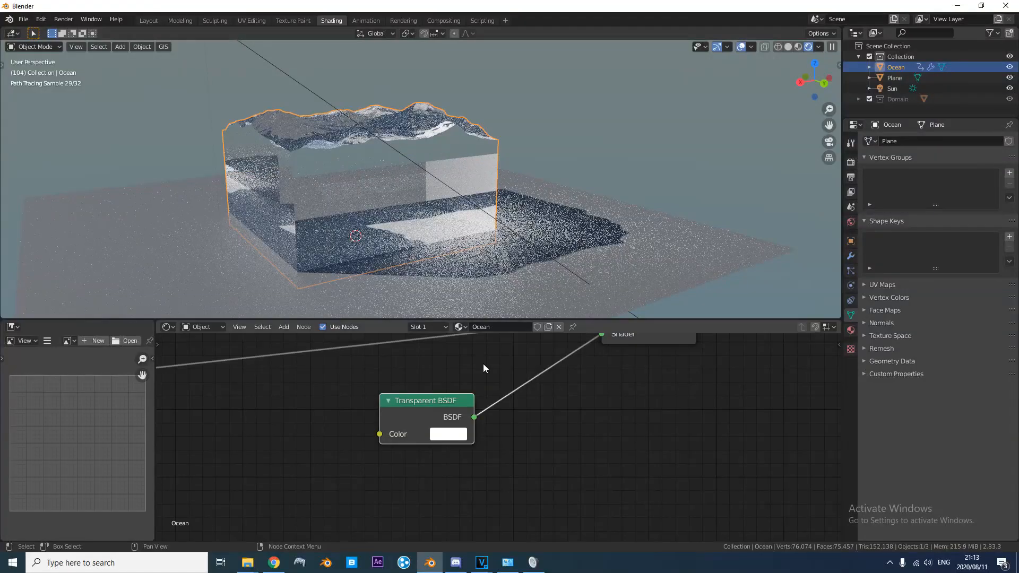
Add a Light Path node above the Normal node in the Ocean material.
scroll(483, 364, down, 5)
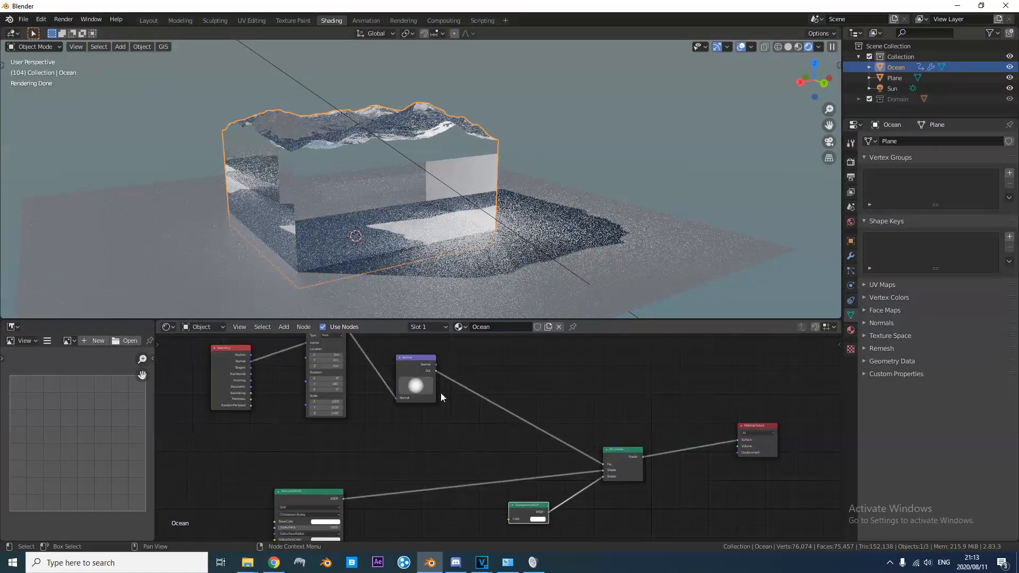
scroll(497, 218, up, 8)
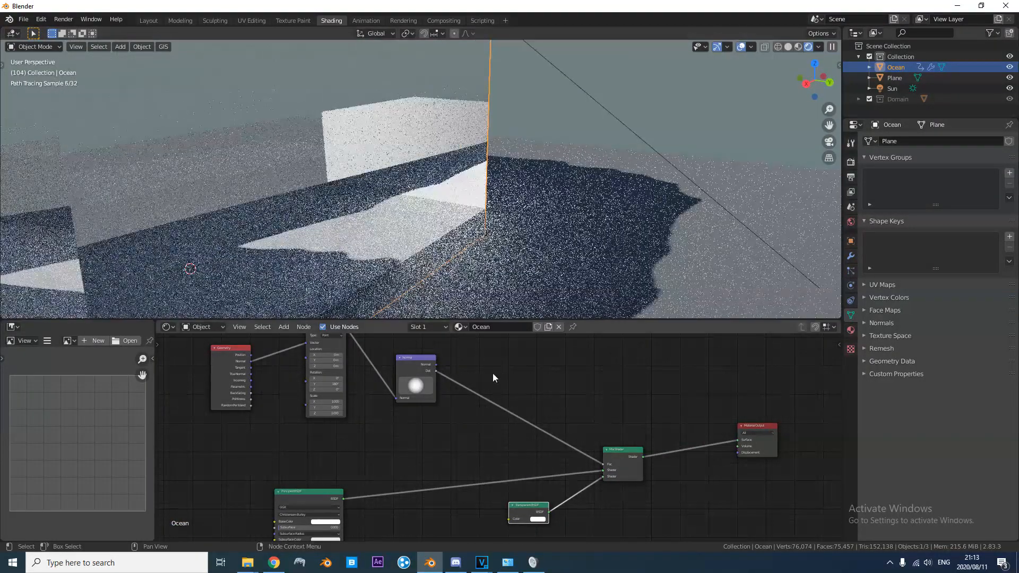
middle_drag(493, 372, 506, 418)
scroll(517, 368, down, 1)
key(shift+a)
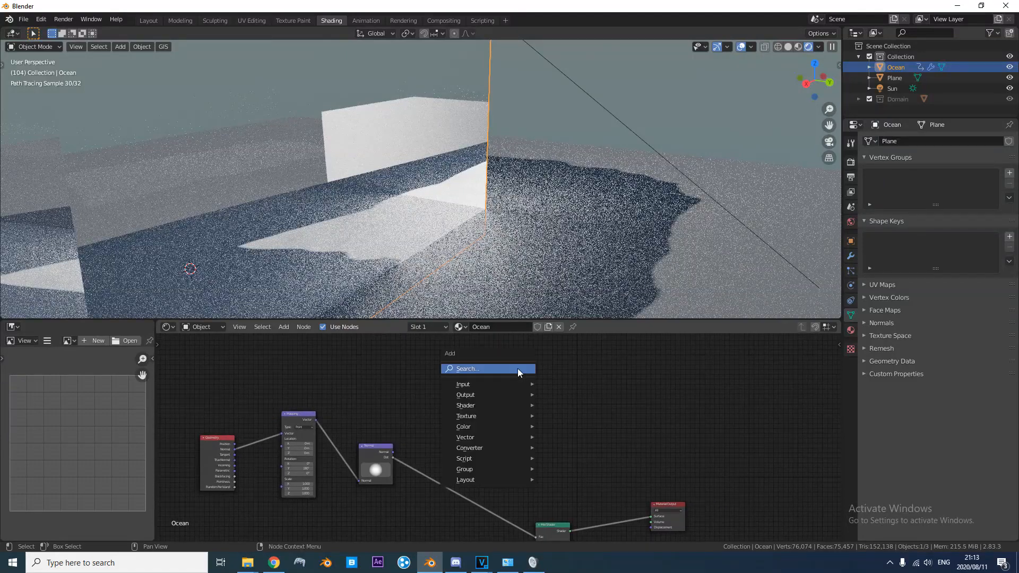
click(517, 368)
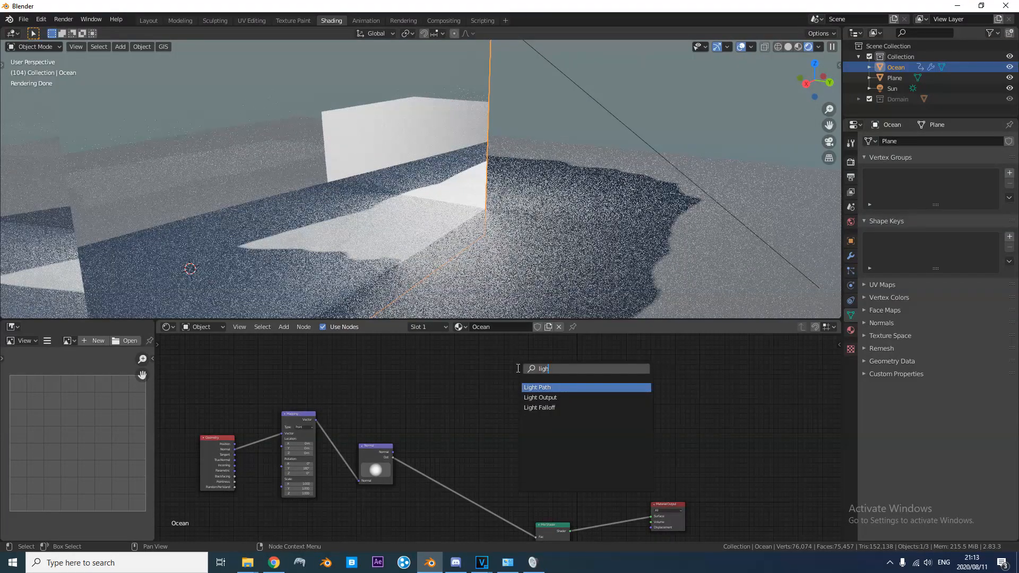
click(538, 387)
click(483, 401)
Connect the Light Path's Is Shadow Ray output to the Mix Shader's Fac, replacing the Normal node's link.
middle_drag(483, 402, 452, 349)
scroll(517, 468, up, 3)
drag(517, 469, 565, 431)
middle_drag(503, 389, 507, 412)
shift+scroll(449, 352, up, 3)
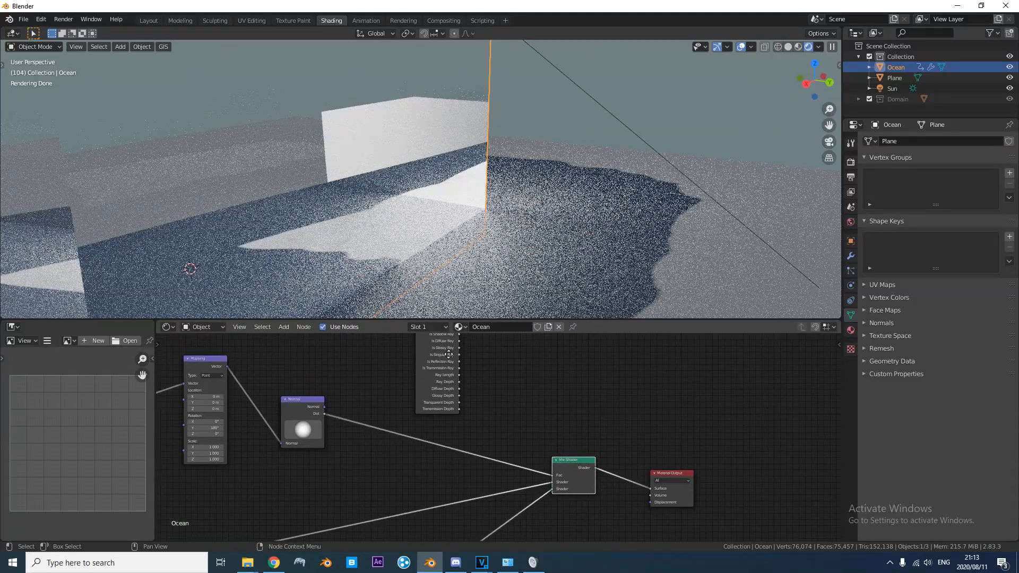
drag(458, 348, 493, 380)
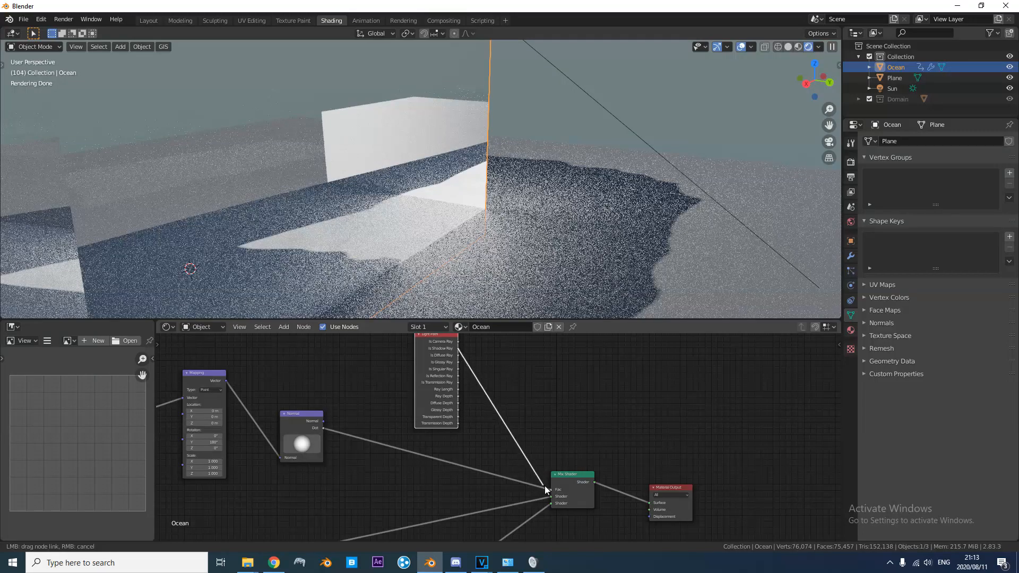
drag(553, 490, 553, 489)
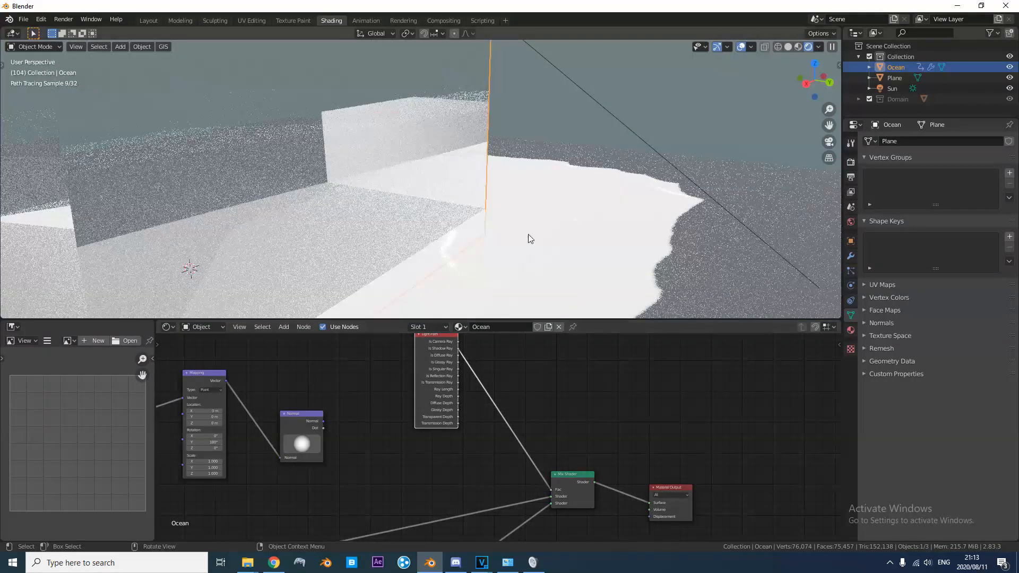
Check the brightened shadow, and shift the Light Path and Normal nodes to make room before the Mix Shader.
scroll(505, 220, down, 5)
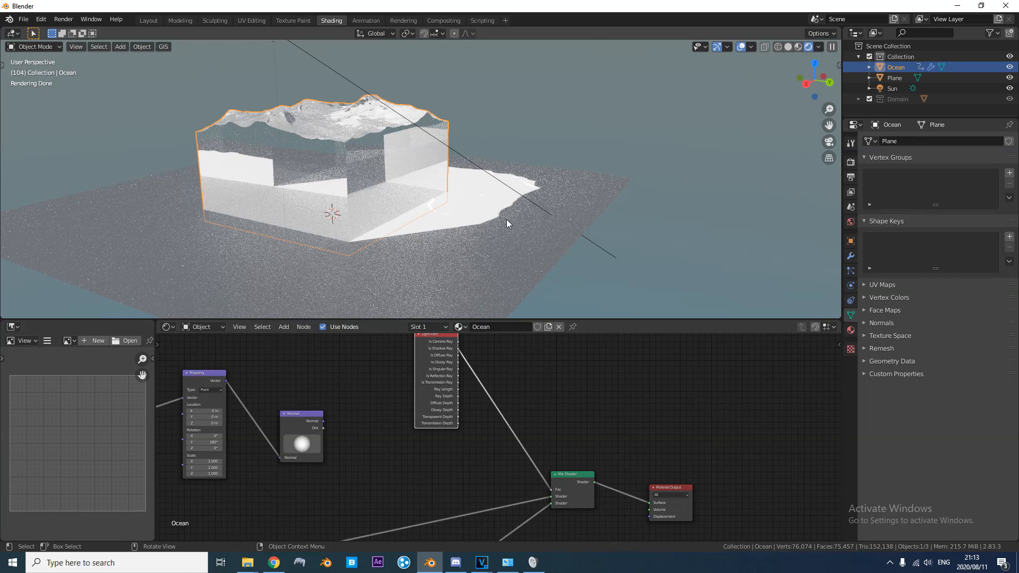
middle_drag(567, 465, 592, 527)
drag(437, 435, 442, 437)
middle_drag(497, 172, 446, 168)
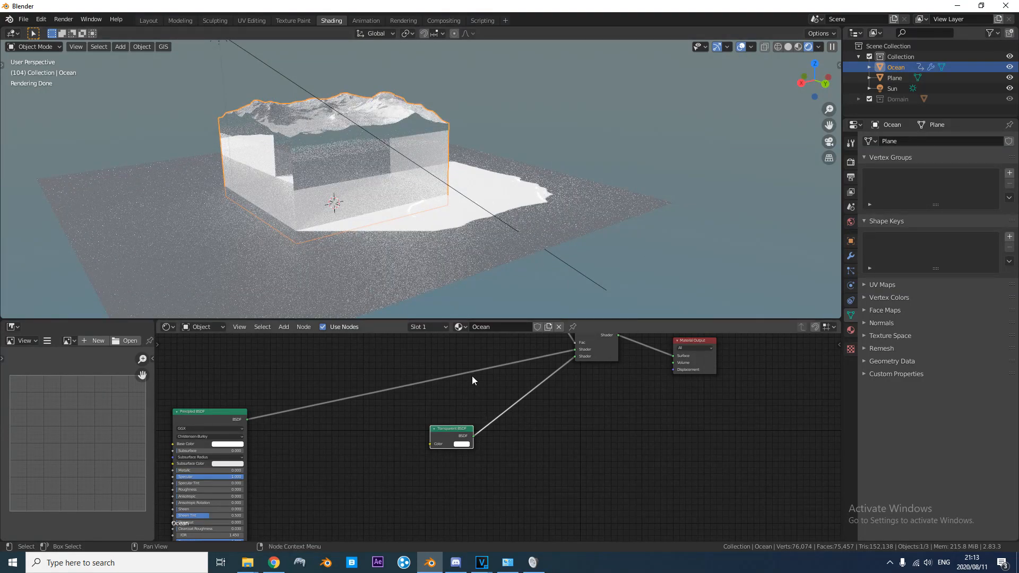
middle_drag(472, 379, 497, 460)
scroll(359, 364, up, 2)
middle_drag(393, 371, 386, 405)
middle_drag(653, 434, 658, 464)
drag(493, 383, 382, 366)
drag(330, 419, 457, 437)
scroll(466, 414, up, 3)
Insert a MixRGB node on the link between the Light Path and the Mix Shader.
key(shift+a)
click(623, 380)
text(mix)
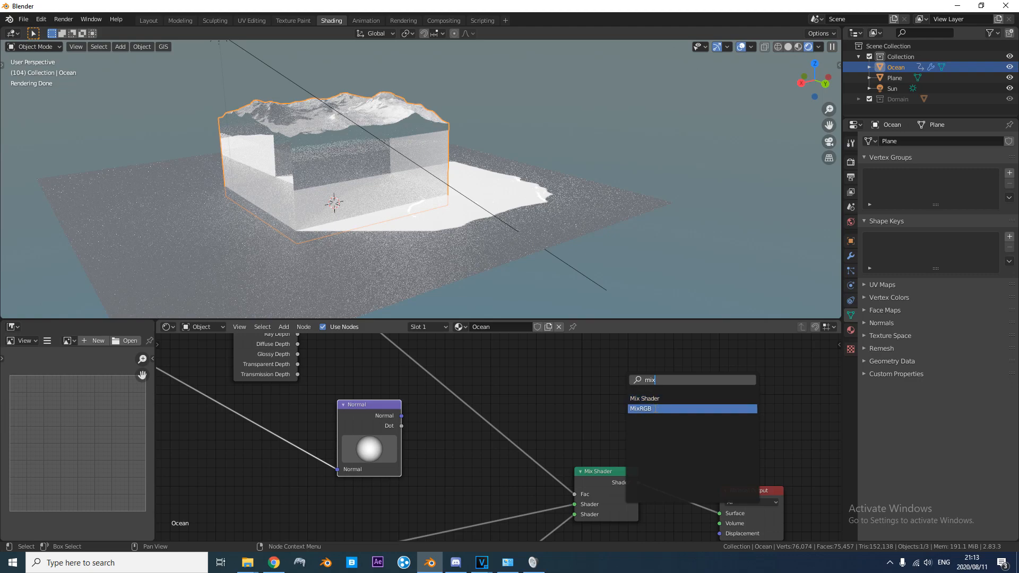
click(655, 409)
click(497, 403)
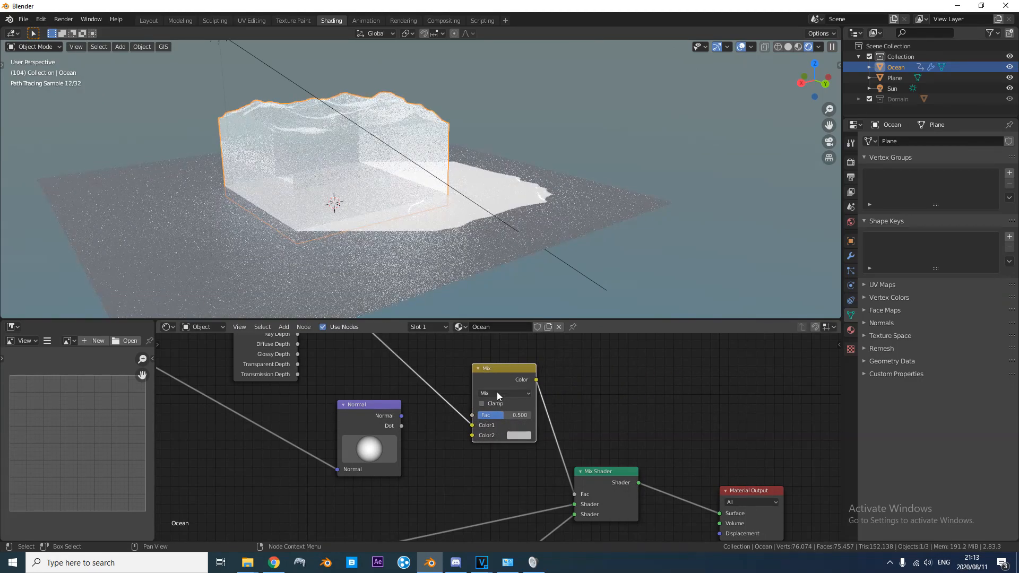
Look through the blend modes and the Node Wrangler options available for the selected Mix node.
click(497, 393)
key(Escape)
drag(496, 380, 497, 372)
key(n)
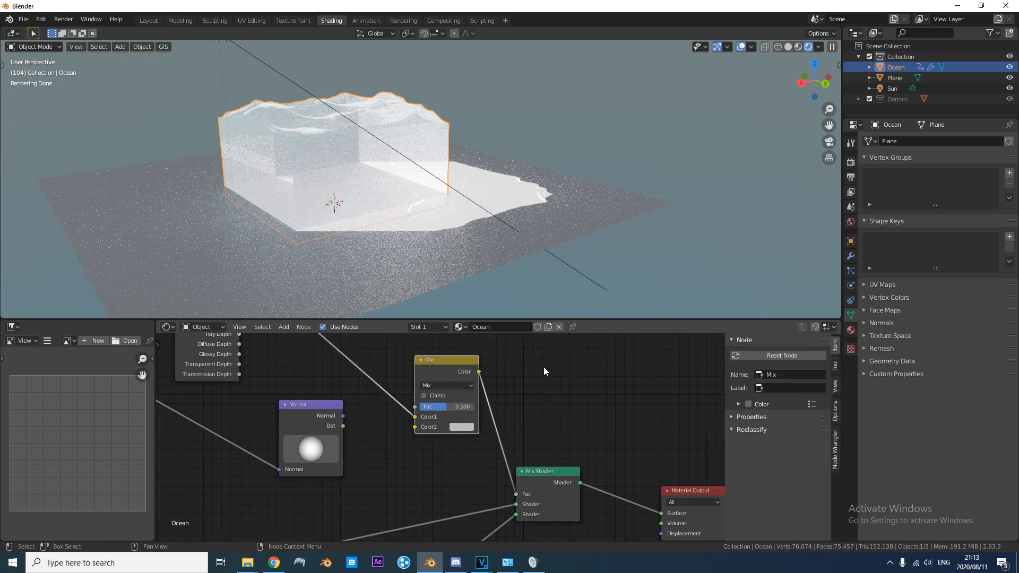
click(835, 451)
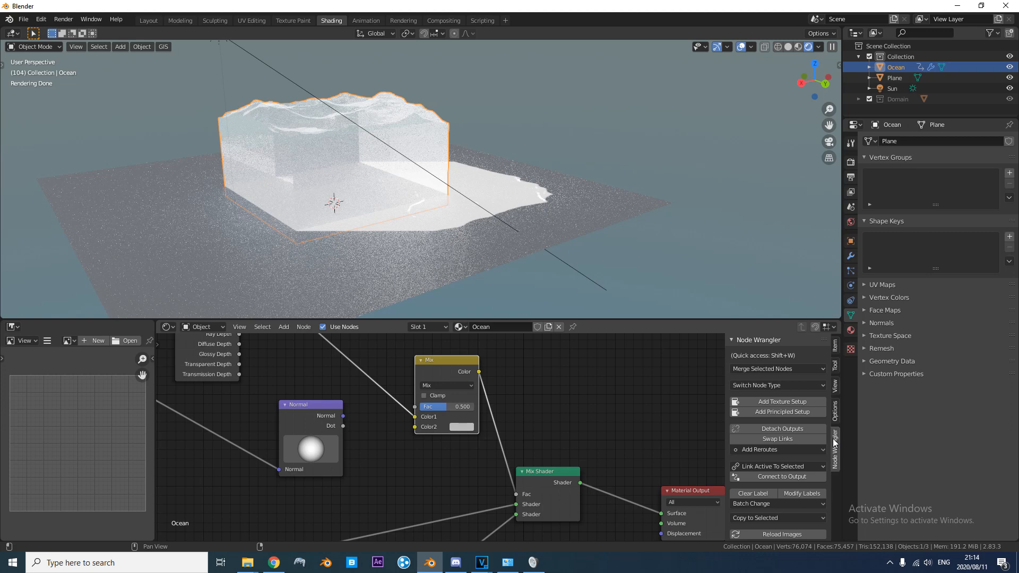
key(n)
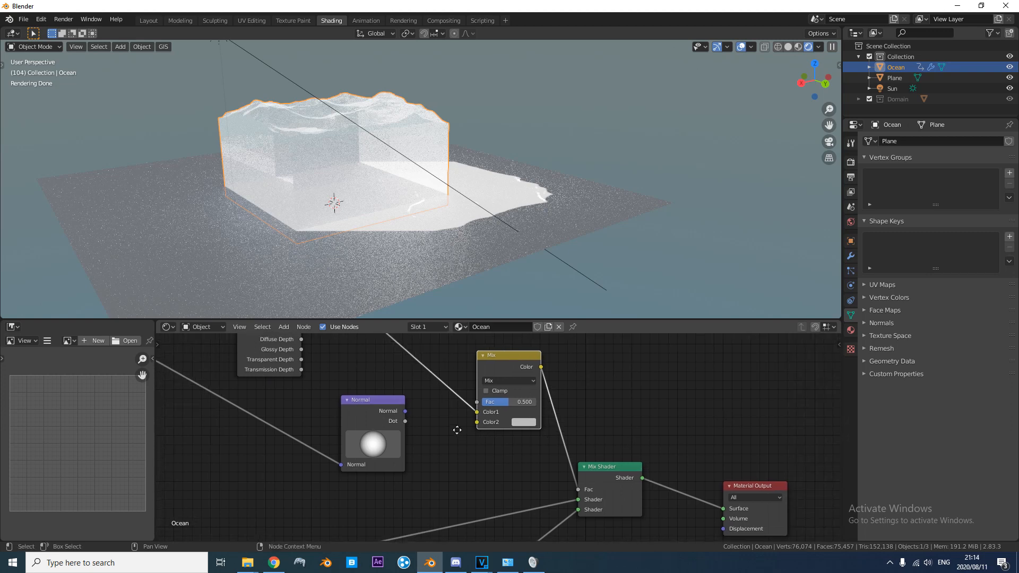
Set the MixRGB node's blend mode to Multiply and its Fac to 1.000.
middle_drag(438, 421, 450, 397)
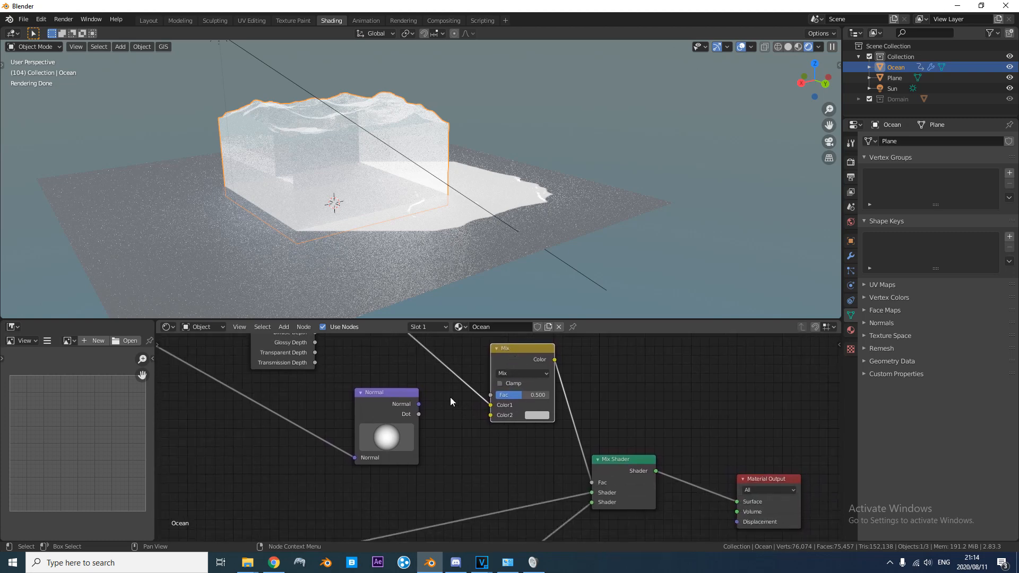
click(519, 372)
click(518, 340)
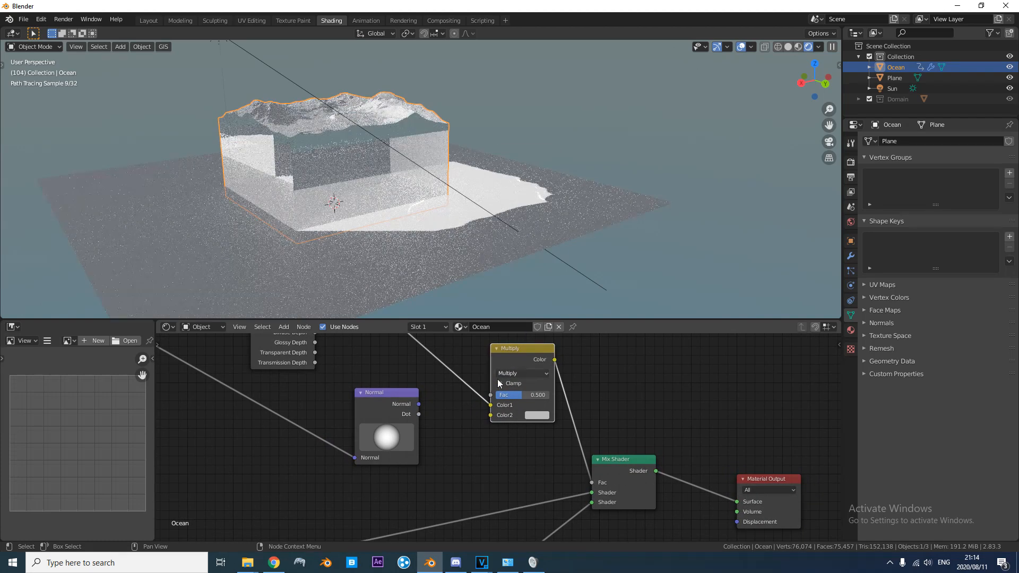
drag(517, 396, 547, 396)
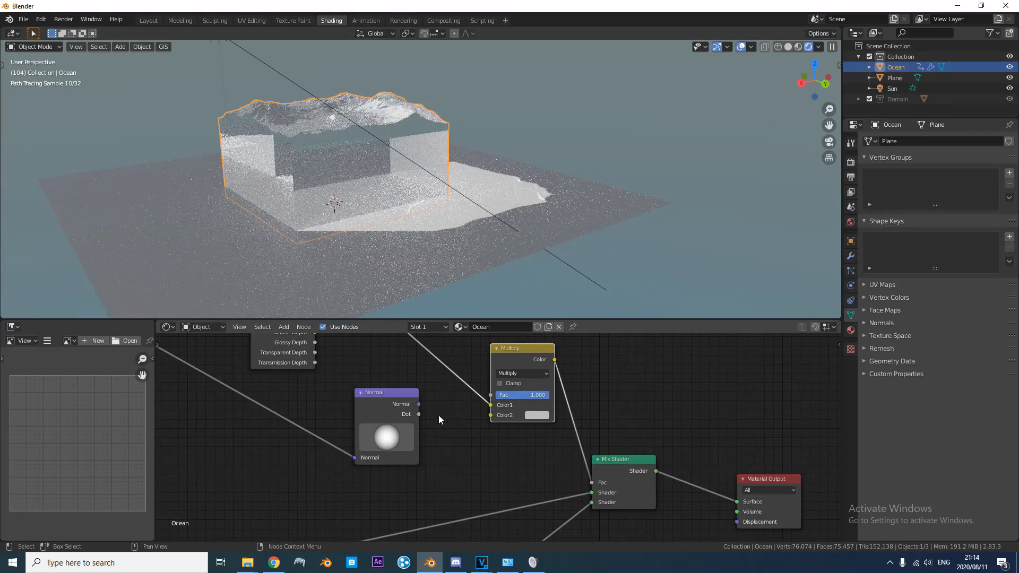
Connect the Normal node's Dot output to the Multiply node's Color2 and move the Normal node further from it.
drag(419, 415, 488, 415)
scroll(489, 216, up, 5)
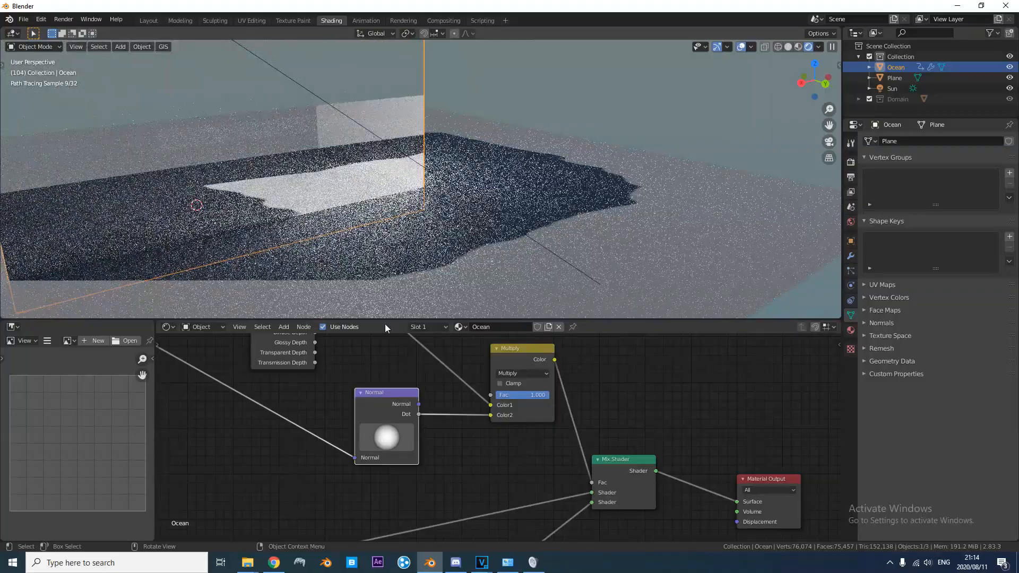
drag(386, 401, 259, 433)
middle_drag(393, 412, 451, 450)
scroll(489, 407, down, 2)
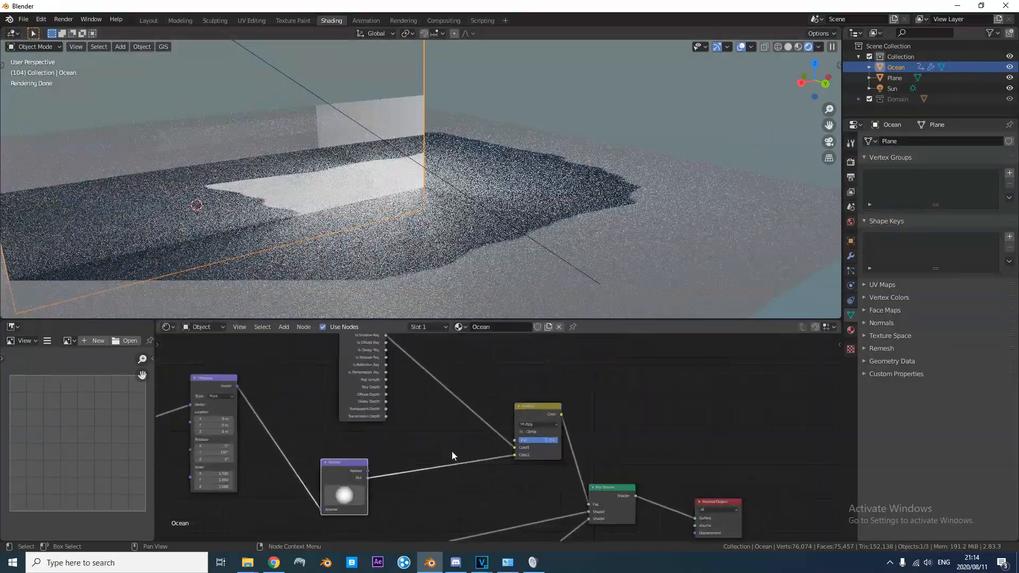
Inspect the rendered water surface, block sides and ground shadow up close.
middle_drag(472, 233, 530, 228)
scroll(512, 267, up, 4)
middle_drag(512, 266, 510, 204)
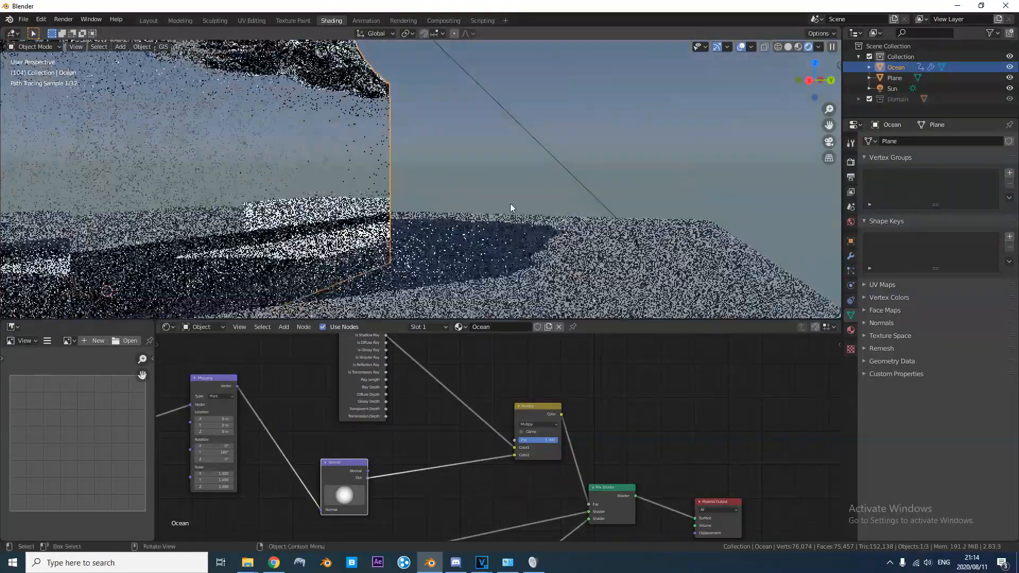
shift+middle_drag(324, 116, 459, 168)
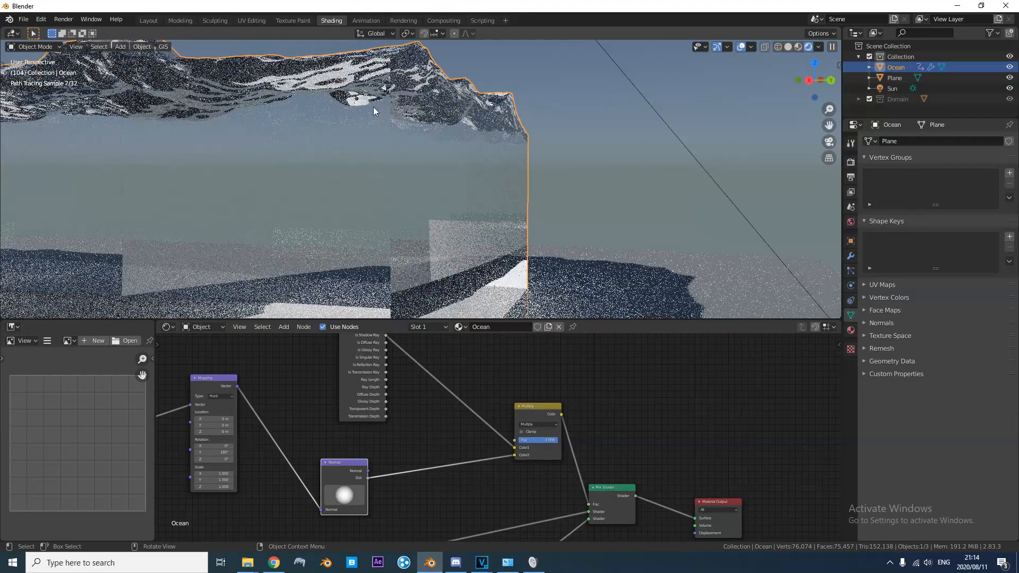
Preview the Multiply node's Color output by connecting it directly to the Material Output's Surface.
middle_drag(581, 467, 507, 437)
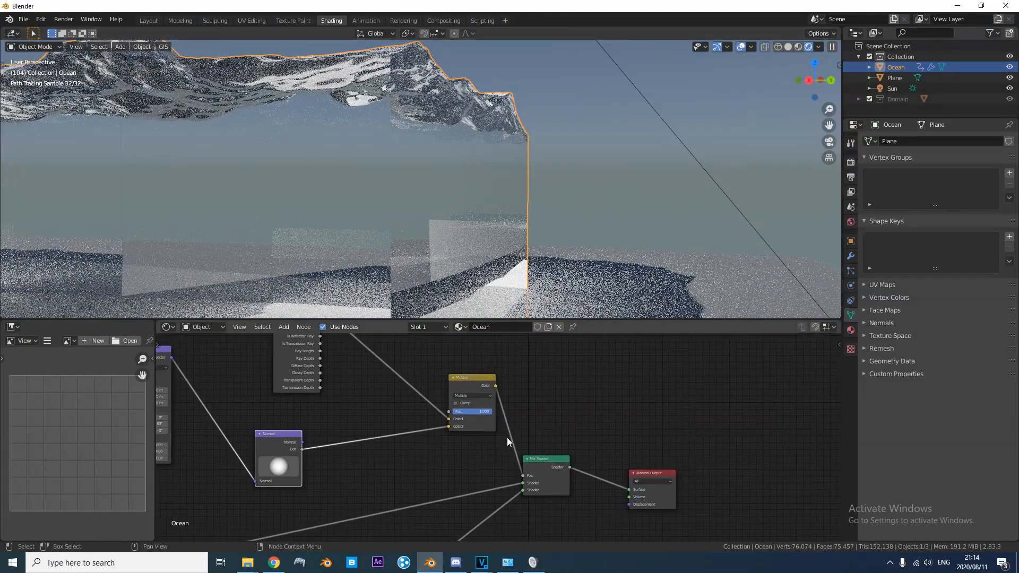
drag(497, 385, 533, 408)
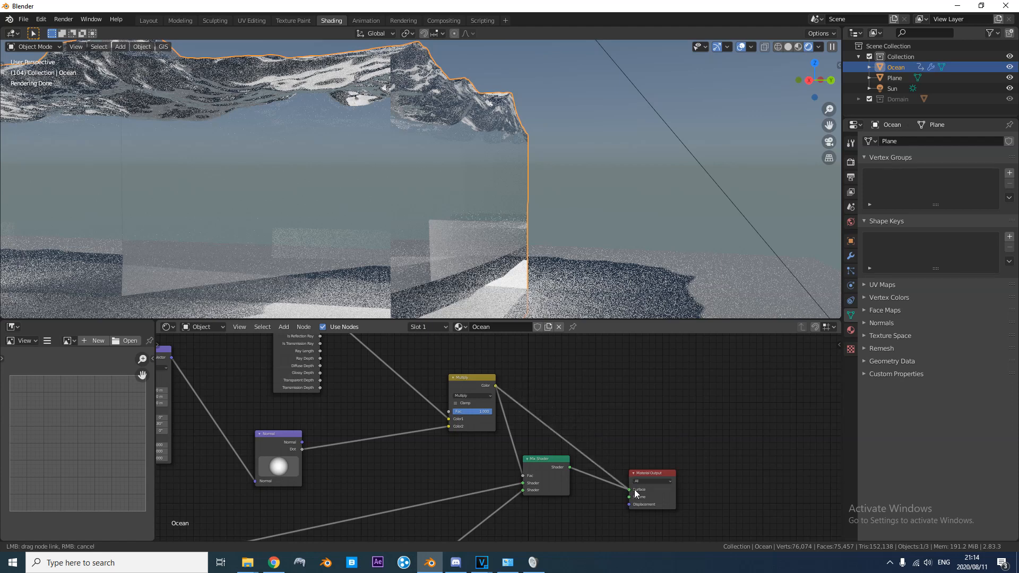
drag(636, 493, 630, 489)
scroll(388, 216, up, 2)
scroll(390, 221, up, 2)
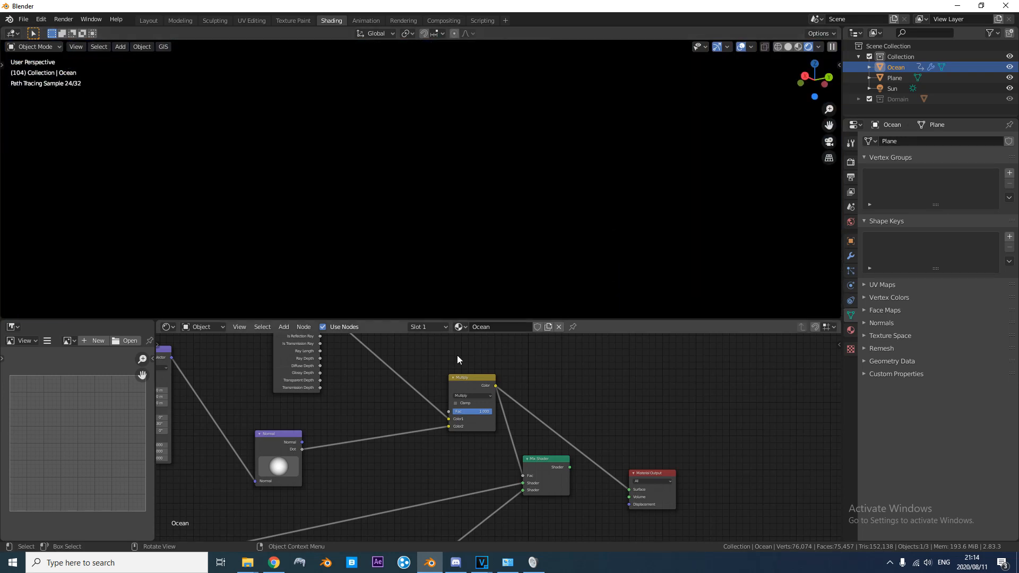
middle_drag(379, 187, 370, 187)
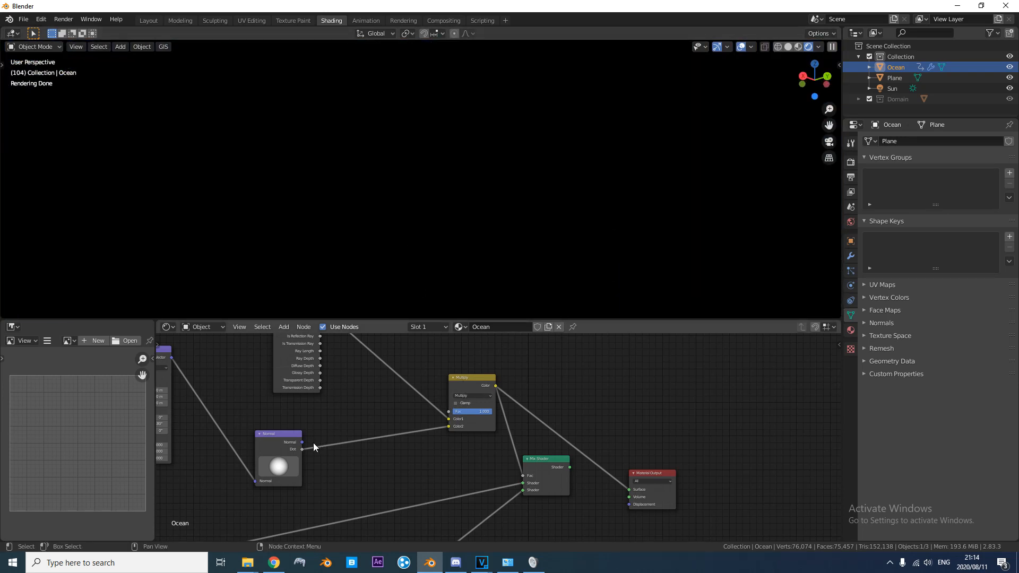
Connect the Normal node's Dot output to the Material Output's Surface and move the Normal node closer to the Mapping node.
drag(301, 451, 305, 453)
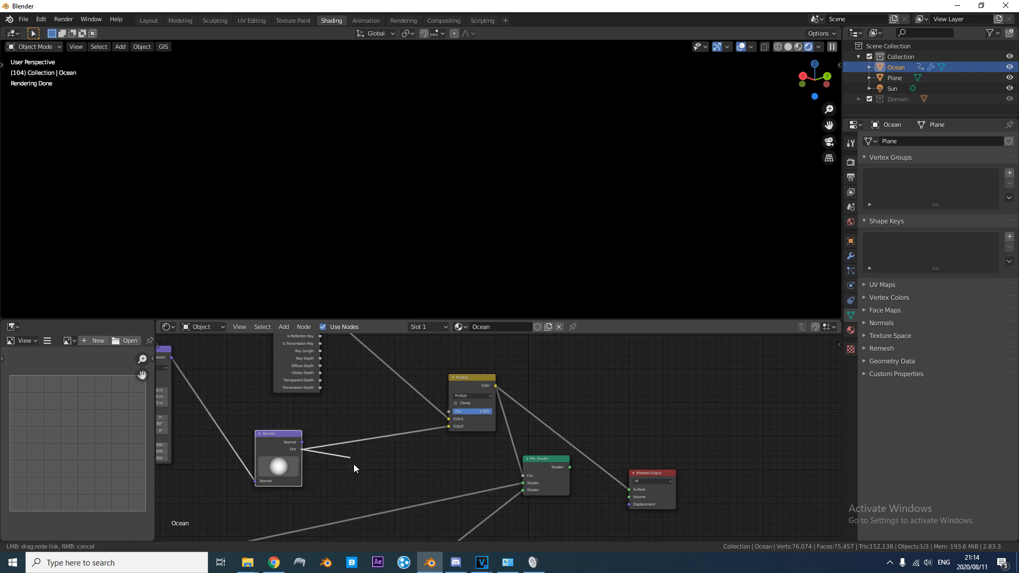
drag(632, 492, 630, 490)
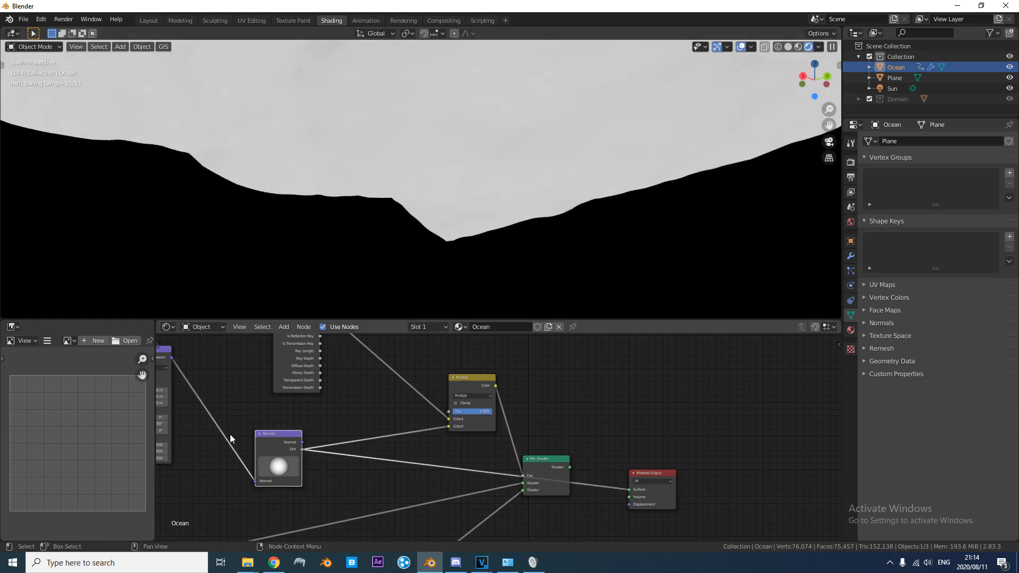
middle_drag(267, 431, 388, 423)
drag(405, 431, 308, 404)
Insert a ColorRamp node into the link between the Normal node's Dot output and the Material Output.
key(shift+a)
click(466, 430)
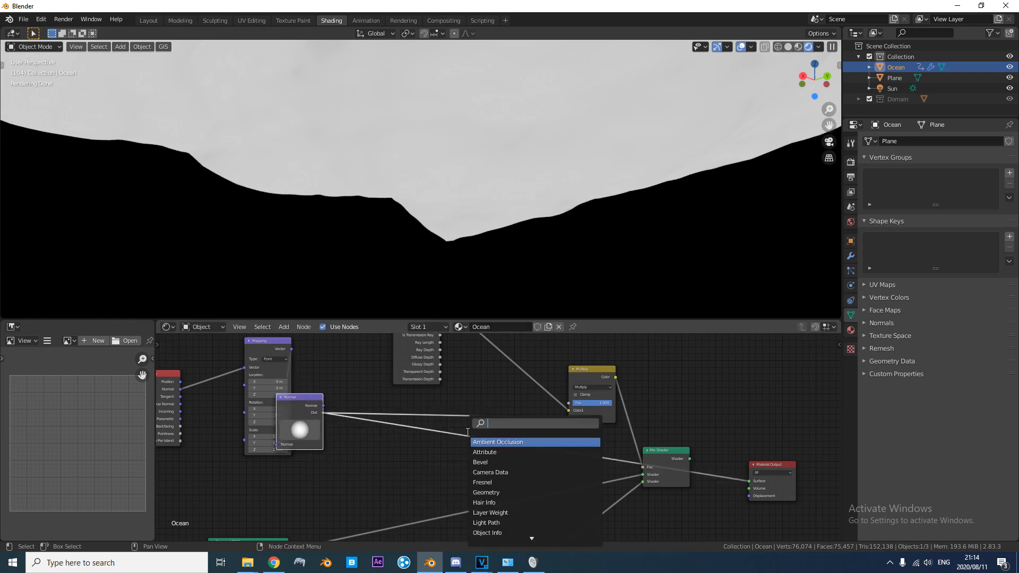
click(488, 444)
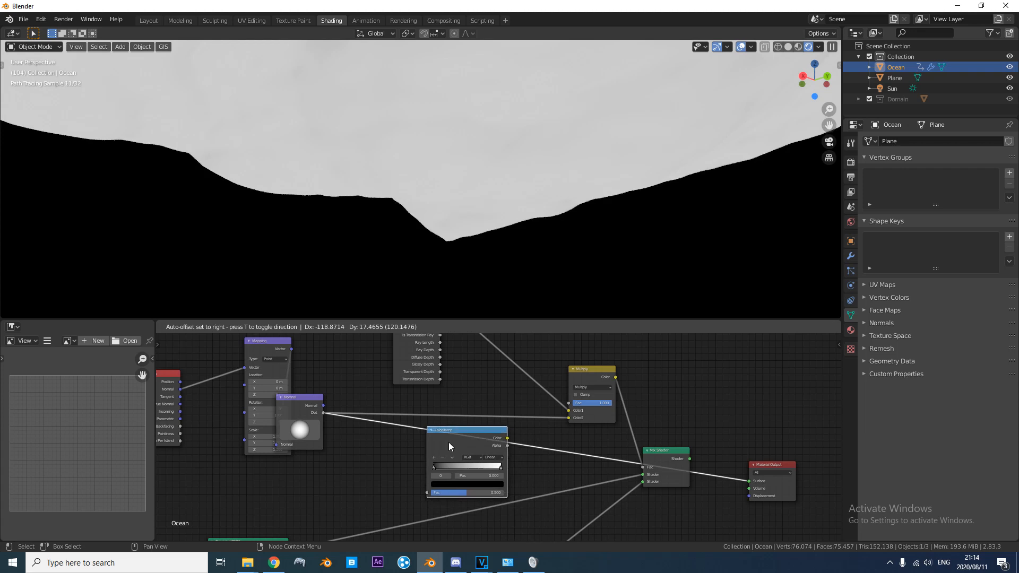
click(472, 451)
Tighten the ColorRamp's contrast with the black stop at 0.873 and the white stop near the end of the ramp.
drag(498, 467, 461, 468)
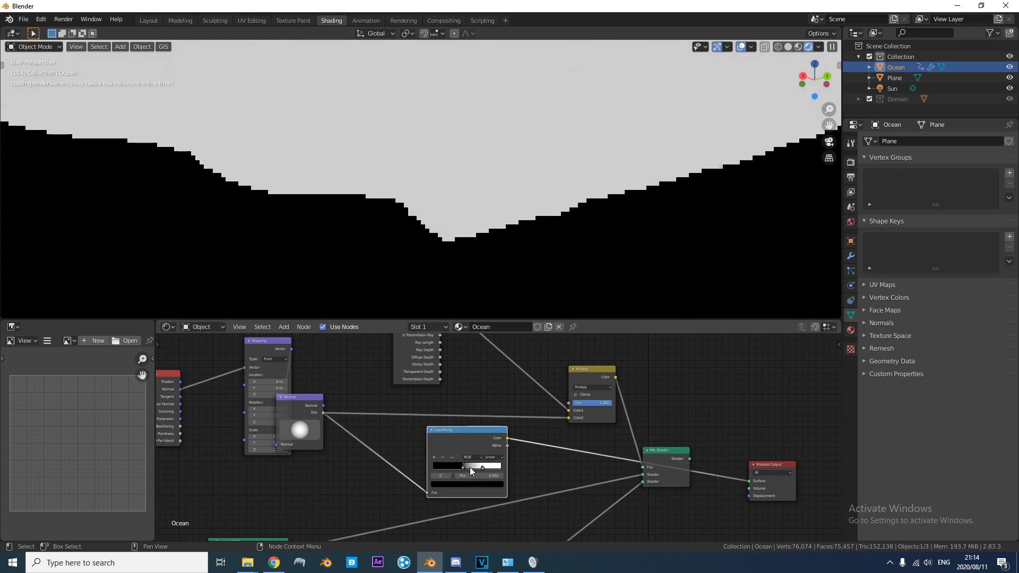
scroll(470, 467, up, 2)
click(466, 447)
drag(466, 447, 517, 448)
drag(444, 448, 484, 448)
scroll(476, 237, up, 5)
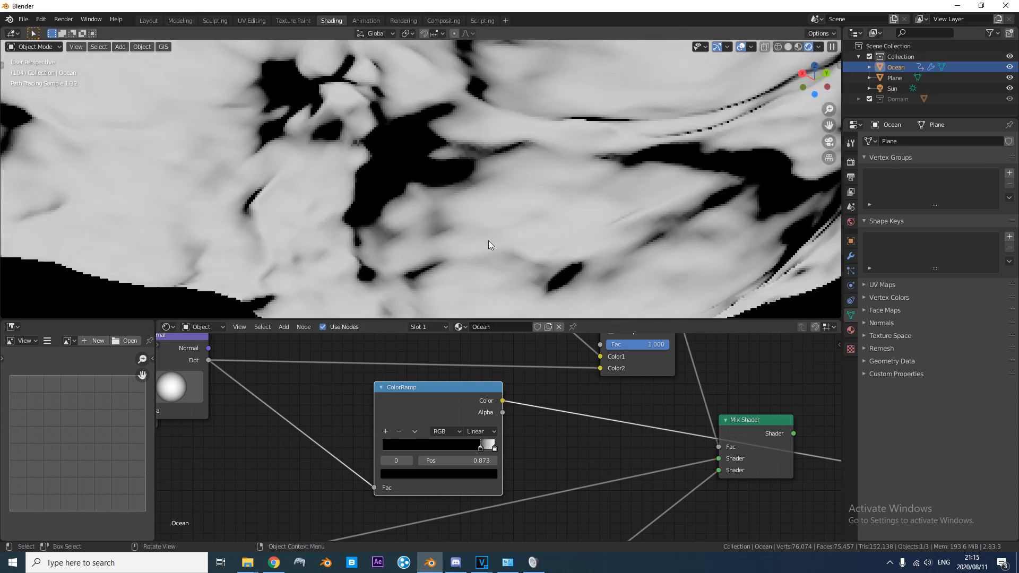
scroll(467, 217, down, 2)
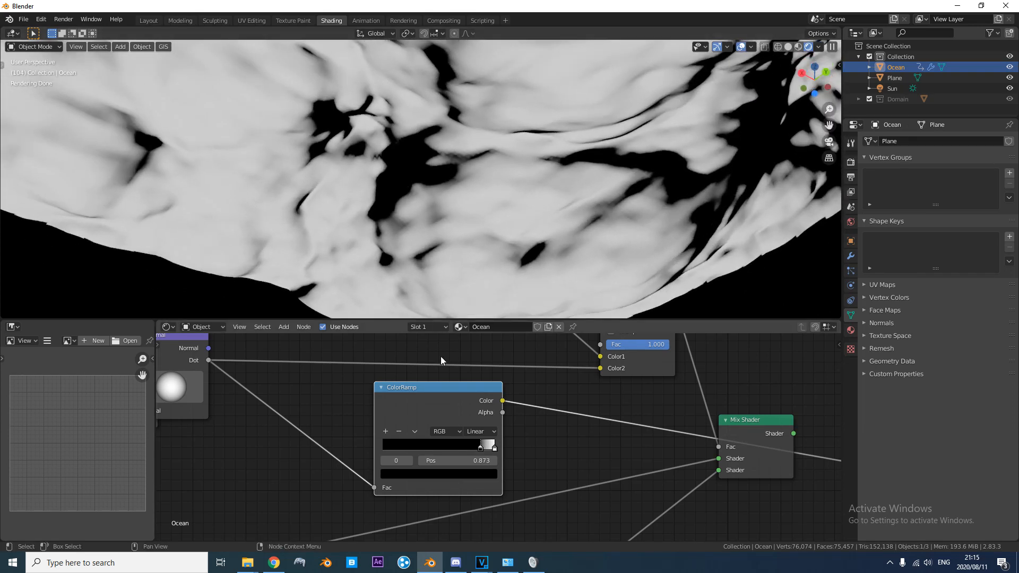
Flip the ColorRamp's colors, set its white stop at 0.855 and check the mask on the waves.
drag(495, 450, 473, 447)
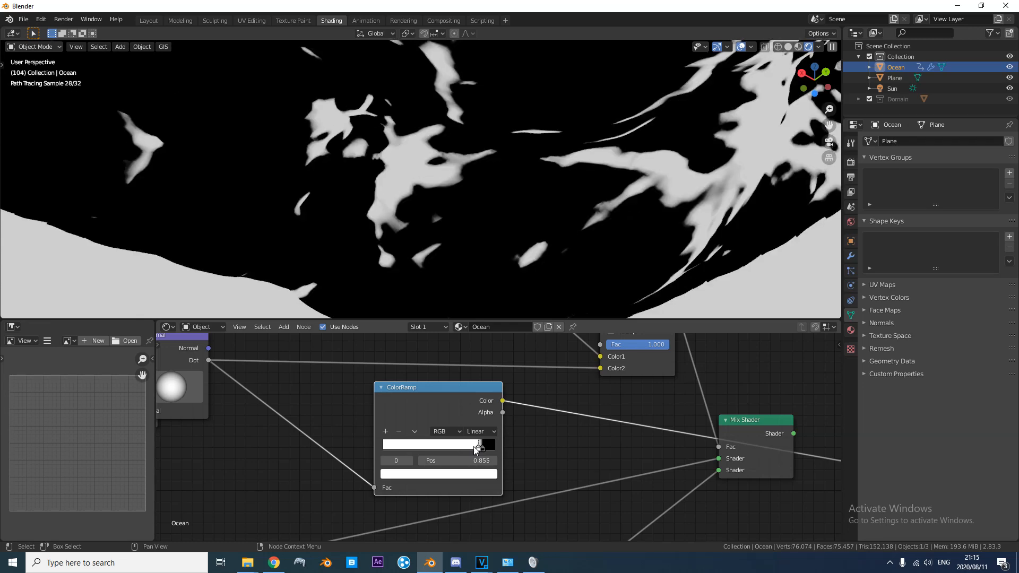
mouse_move(383, 264)
middle_down()
mouse_move(295, 135)
mouse_move(632, 133)
mouse_move(429, 126)
mouse_move(366, 201)
middle_up()
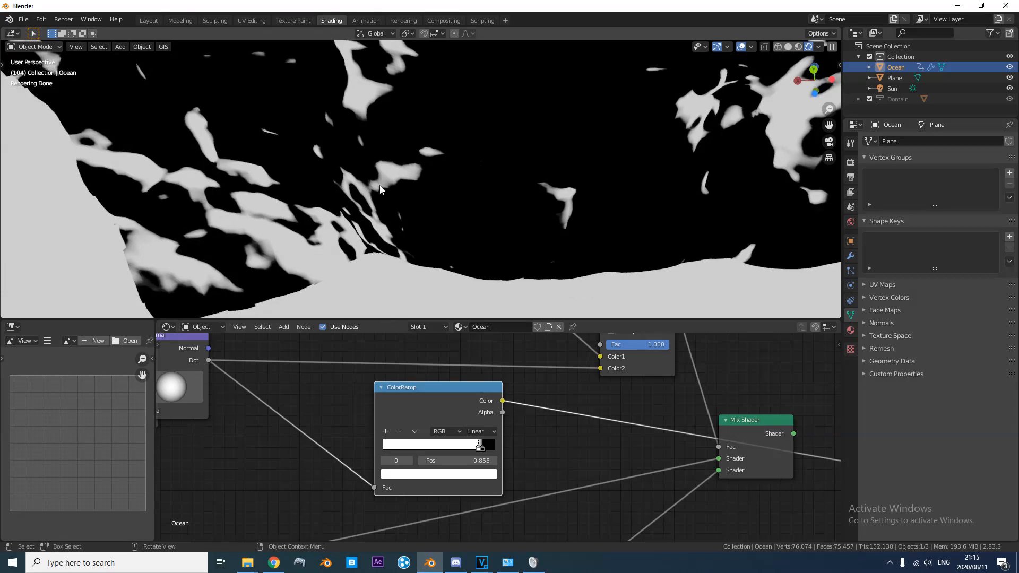
mouse_move(452, 240)
middle_down()
mouse_move(321, 247)
mouse_move(412, 145)
mouse_move(314, 154)
mouse_move(290, 142)
mouse_move(448, 148)
mouse_move(524, 114)
mouse_move(425, 193)
middle_up()
scroll(596, 386, down, 5)
Connect the ColorRamp's Color output to the Multiply node's Color2 input.
middle_drag(424, 439, 322, 392)
scroll(323, 391, up, 2)
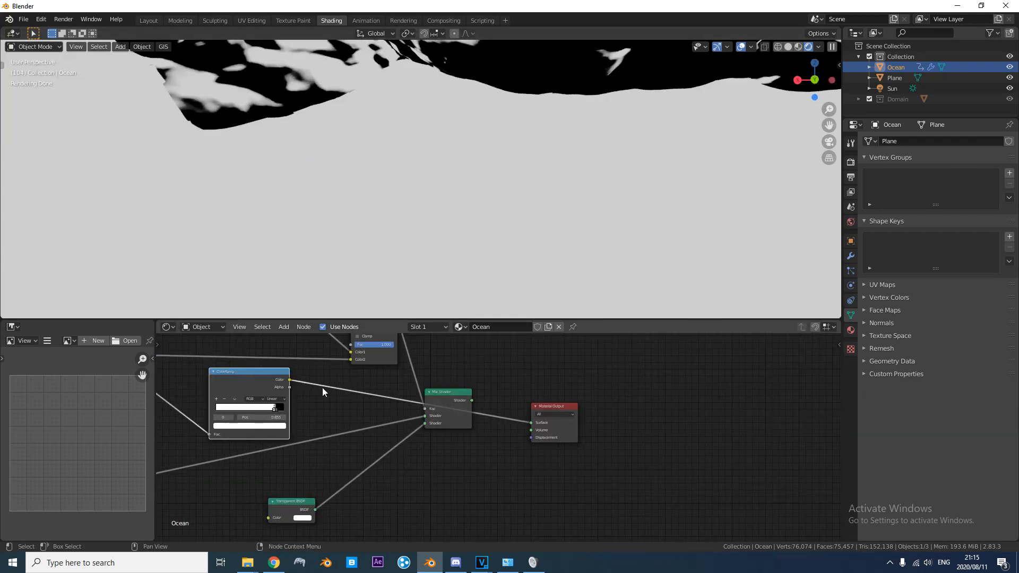
drag(291, 380, 321, 397)
drag(347, 364, 351, 359)
middle_drag(358, 358, 472, 461)
middle_drag(418, 501, 494, 414)
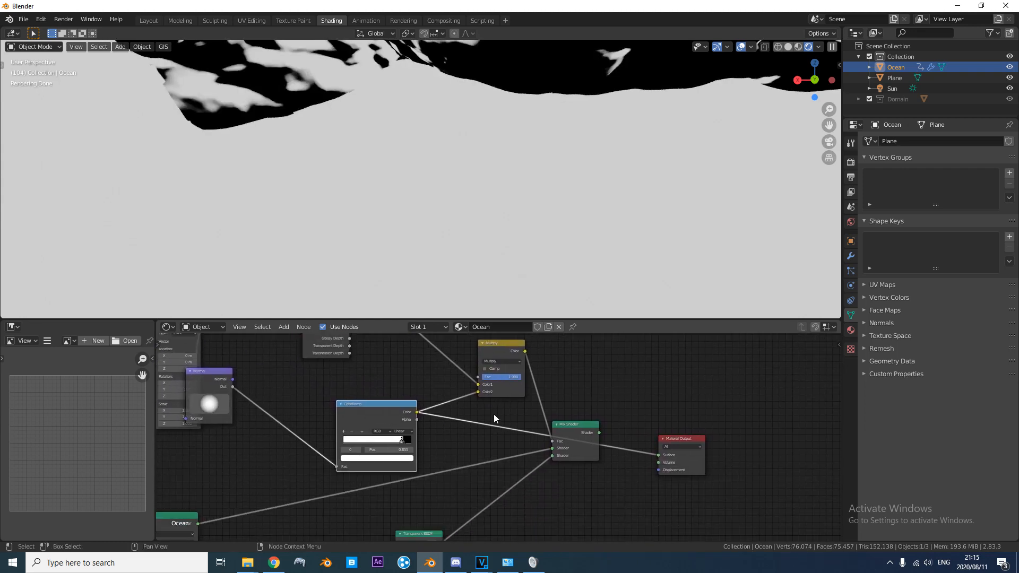
Reconnect the Mix Shader's output to the Material Output's Surface.
middle_drag(579, 438, 485, 440)
drag(507, 434, 564, 457)
scroll(512, 190, down, 5)
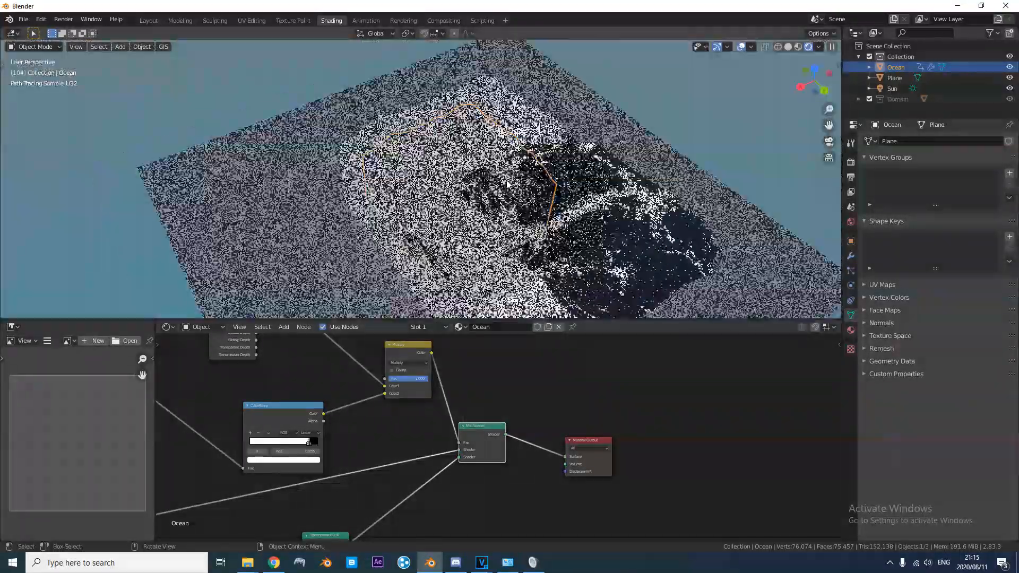
Examine the rendered ocean block and the pattern of its shadow on the ground from several angles.
scroll(501, 191, up, 5)
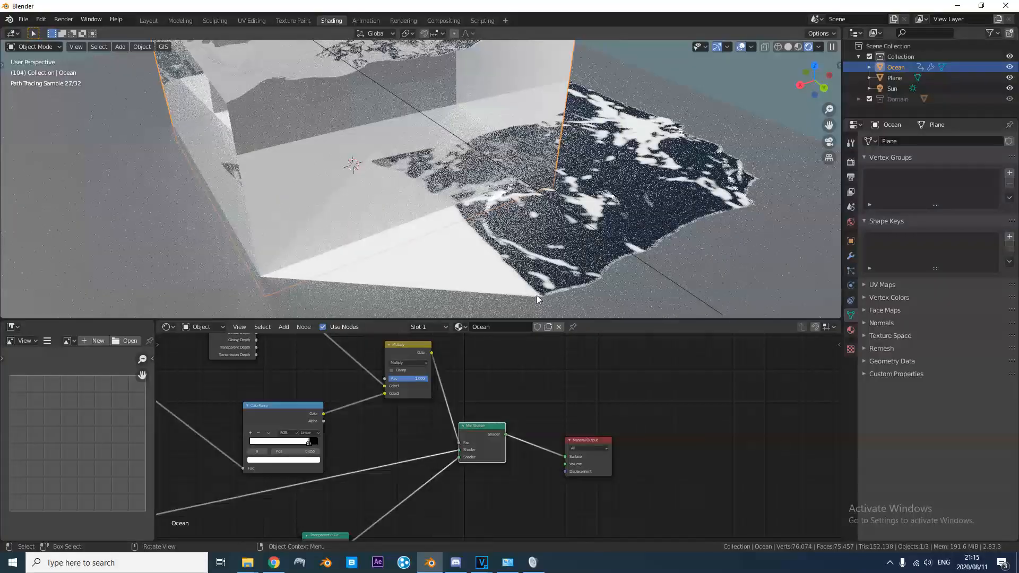
middle_drag(520, 217, 409, 177)
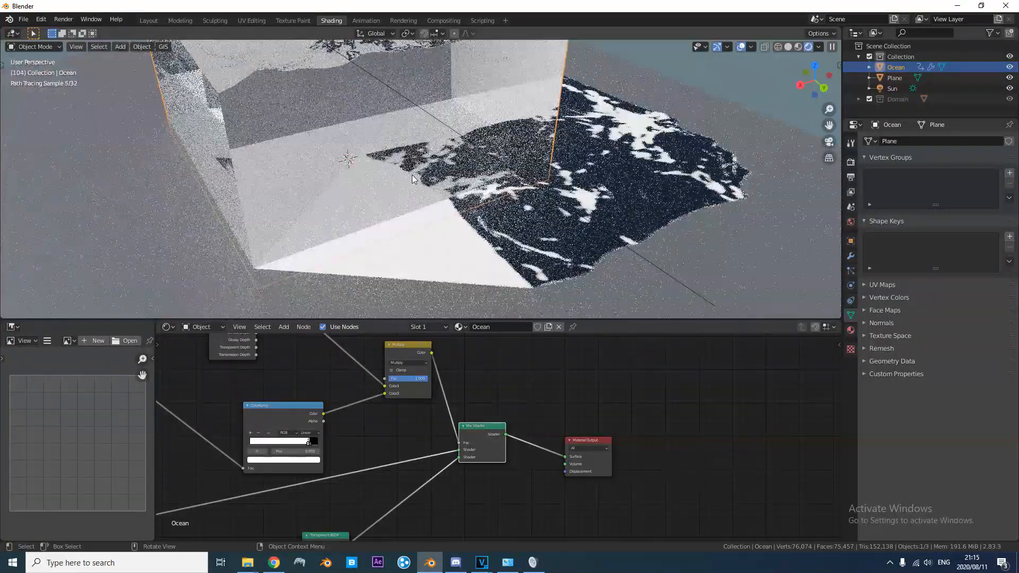
scroll(406, 189, down, 5)
middle_drag(405, 188, 429, 171)
middle_drag(355, 159, 417, 209)
scroll(370, 151, up, 4)
scroll(477, 406, down, 2)
Try feeding a duplicate of the Normal node directly from the Geometry node's Normal output.
middle_drag(489, 407, 822, 470)
scroll(519, 449, up, 1)
drag(481, 391, 459, 436)
click(491, 444)
key(shift+d)
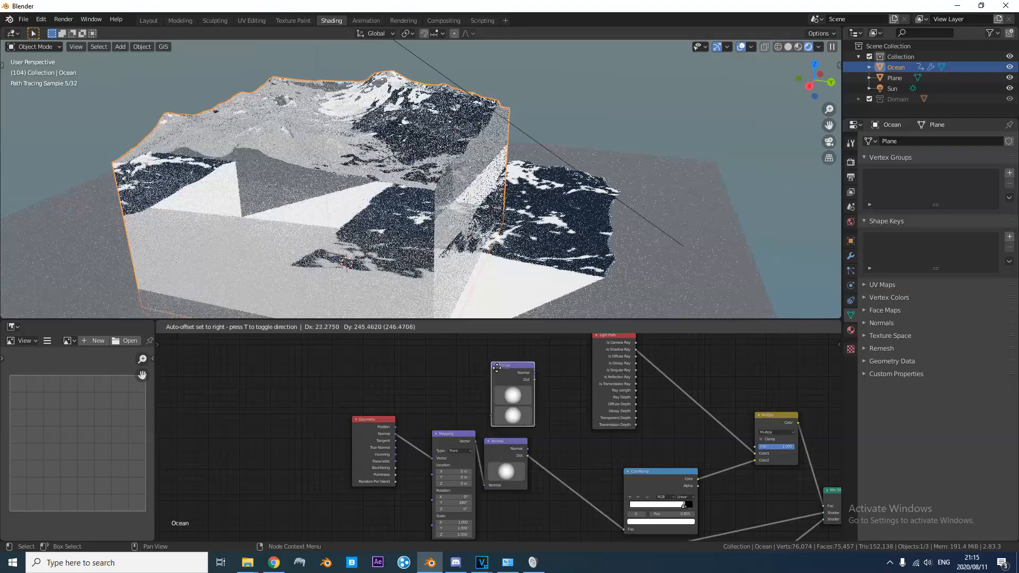
click(493, 366)
drag(476, 418, 489, 407)
Move the Mapping node slightly closer to the Geometry node and check the rendered block.
shift+middle_drag(344, 113, 408, 135)
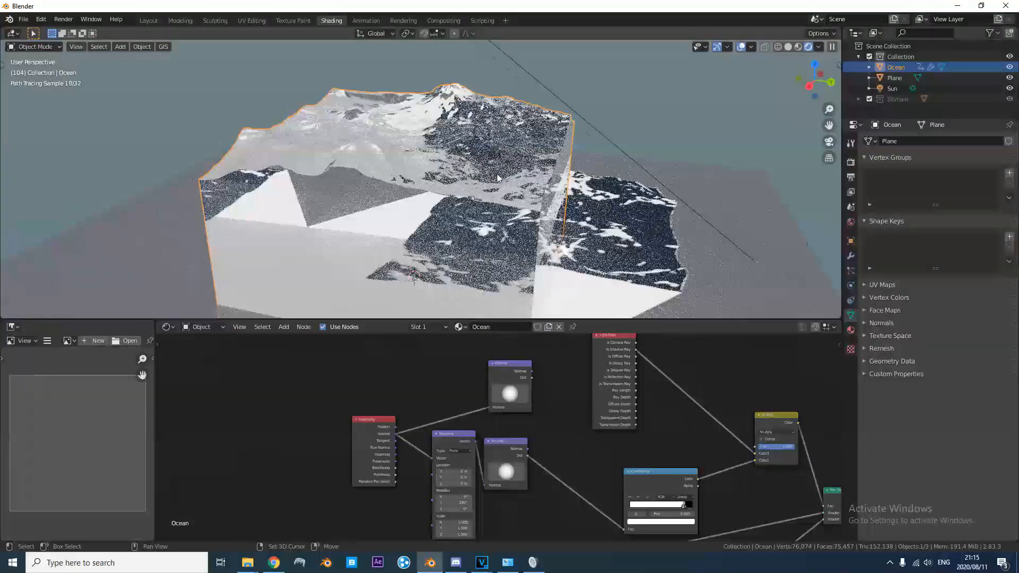
shift+middle_drag(579, 267, 448, 211)
middle_drag(628, 428, 424, 397)
mouse_move(411, 395)
mouse_down()
mouse_move(396, 397)
mouse_move(424, 394)
mouse_up()
middle_drag(454, 376, 435, 411)
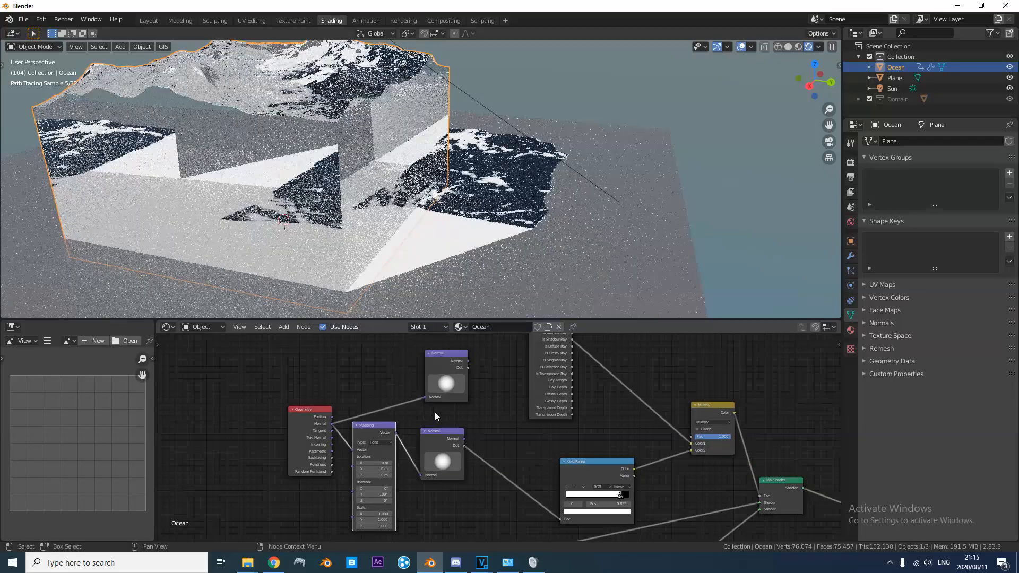
View the ocean block in Material Preview shading and return to Rendered shading.
click(801, 47)
scroll(668, 127, up, 6)
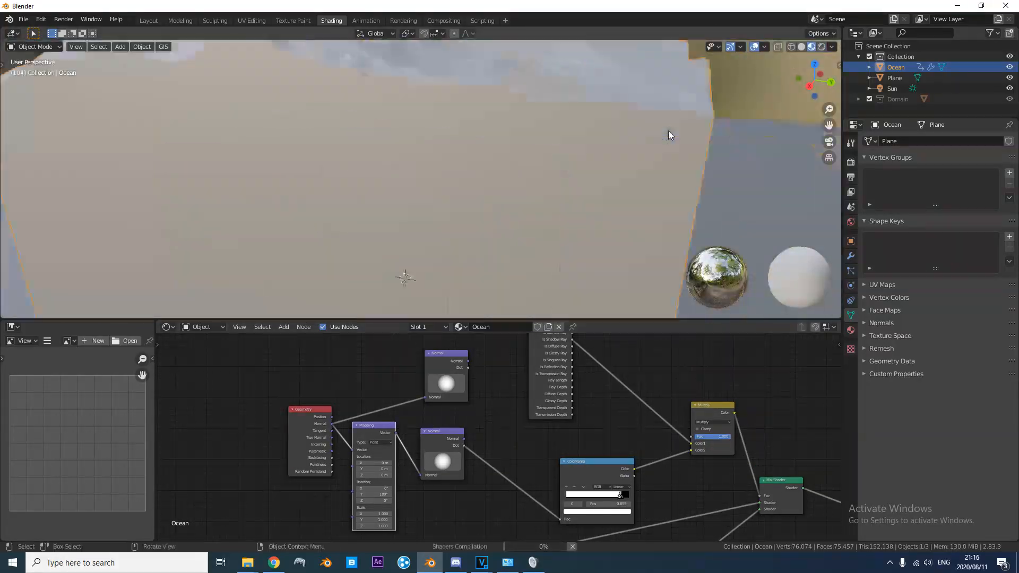
click(822, 47)
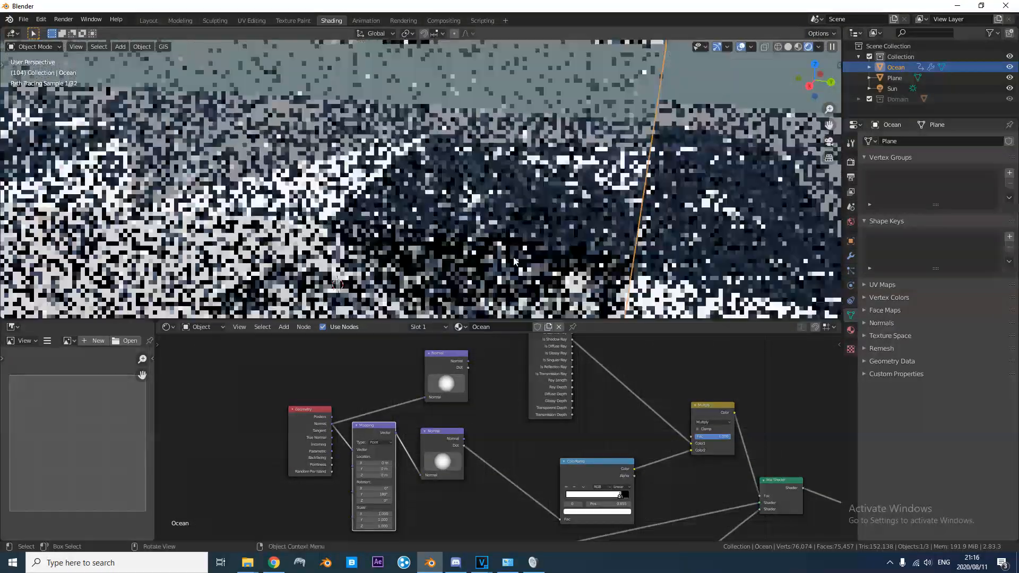
Insert a duplicate Multiply node between the Multiply and Mix Shader nodes and connect the Normal node's Dot output to its Color2.
middle_drag(716, 394, 529, 374)
click(526, 388)
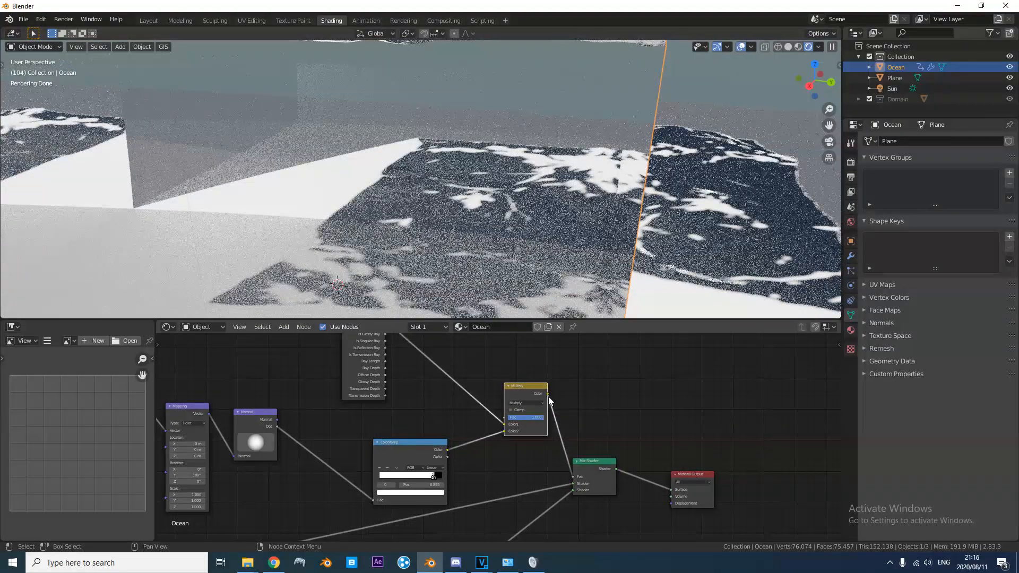
key(g)
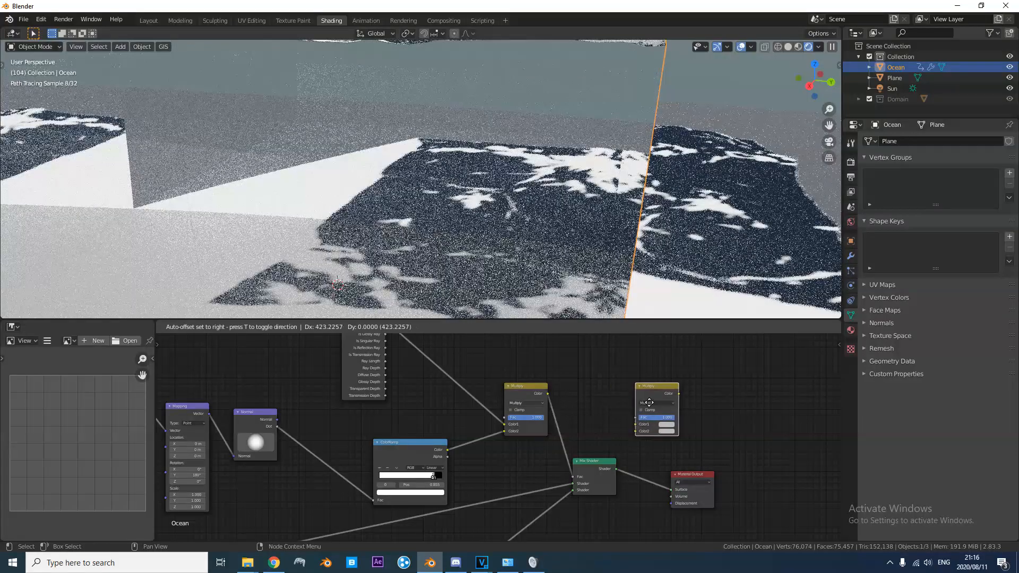
click(591, 423)
drag(276, 426, 571, 451)
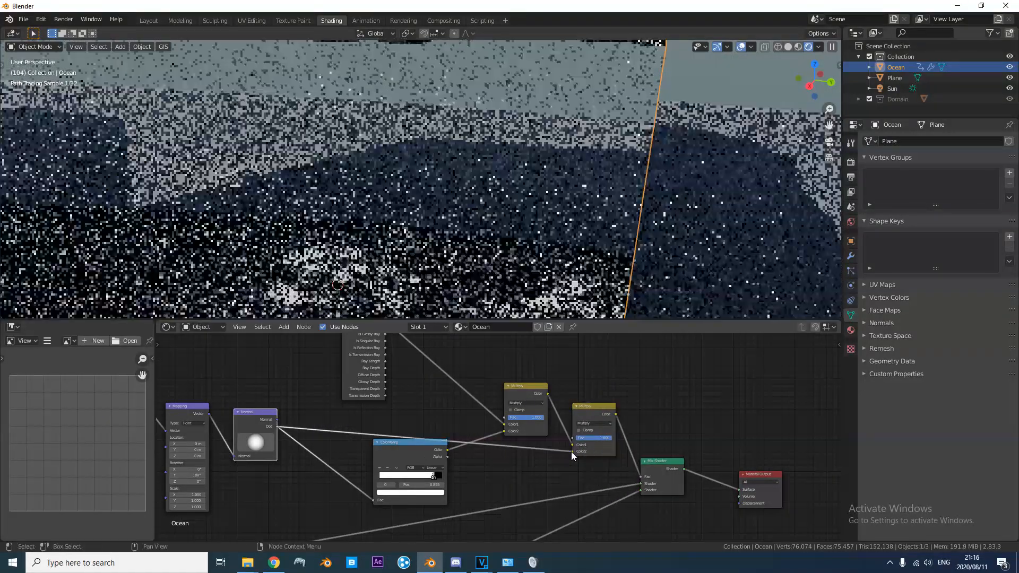
scroll(492, 209, down, 5)
mouse_move(492, 210)
middle_down()
mouse_move(431, 214)
mouse_move(531, 219)
mouse_move(463, 183)
mouse_move(489, 202)
middle_up()
scroll(463, 184, up, 3)
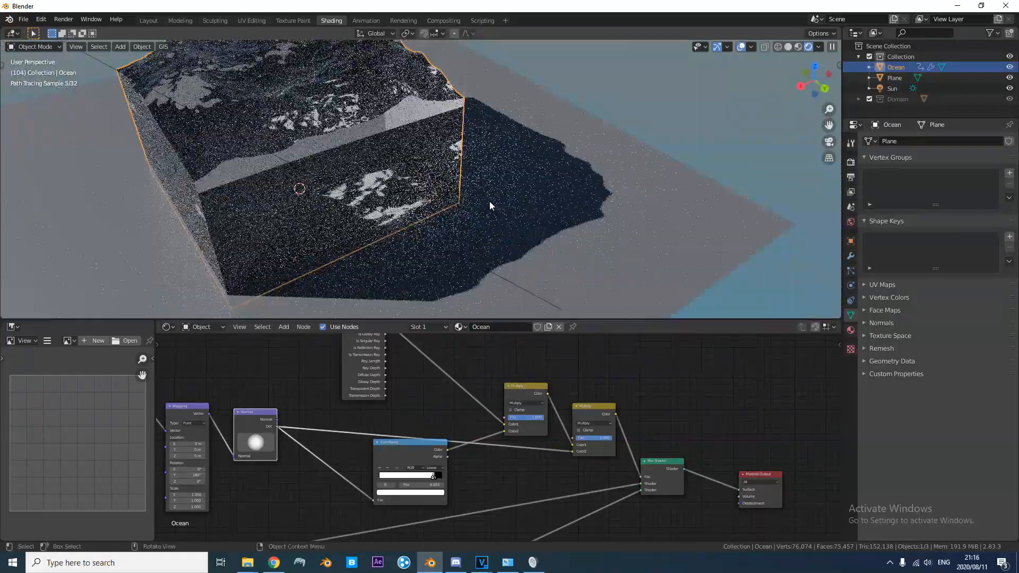
Move the ColorRamp and Light Path nodes upward, clear of the link between the Normal node and the second Multiply node.
drag(411, 450, 400, 371)
middle_drag(400, 372, 397, 401)
drag(397, 401, 373, 336)
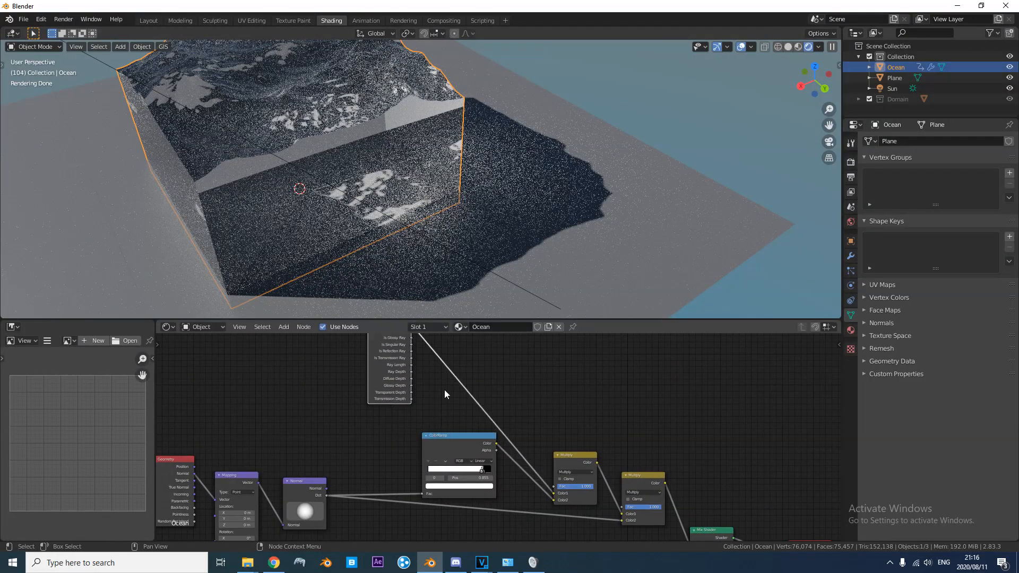
drag(427, 438, 396, 427)
middle_drag(396, 427, 434, 365)
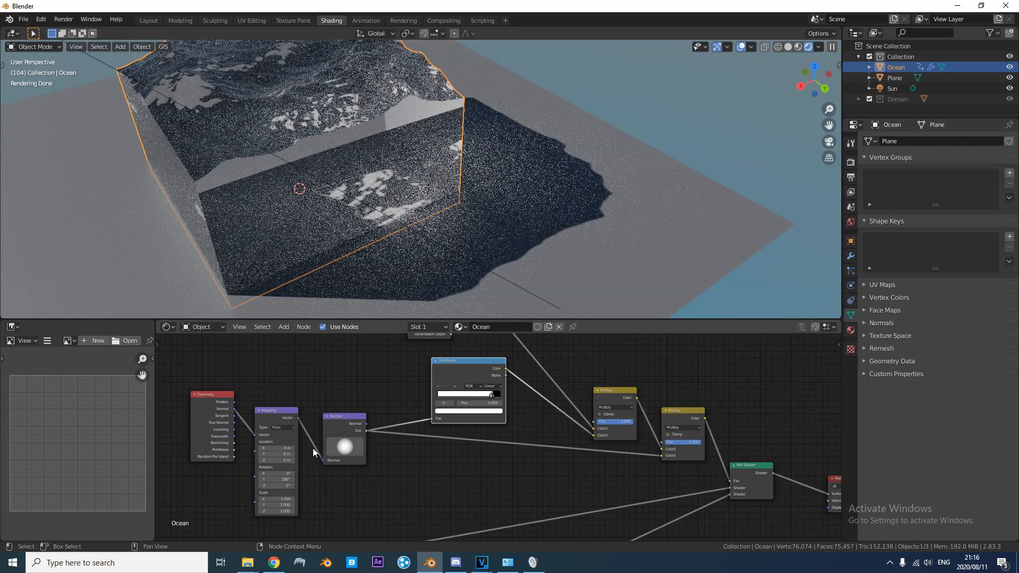
scroll(482, 368, up, 3)
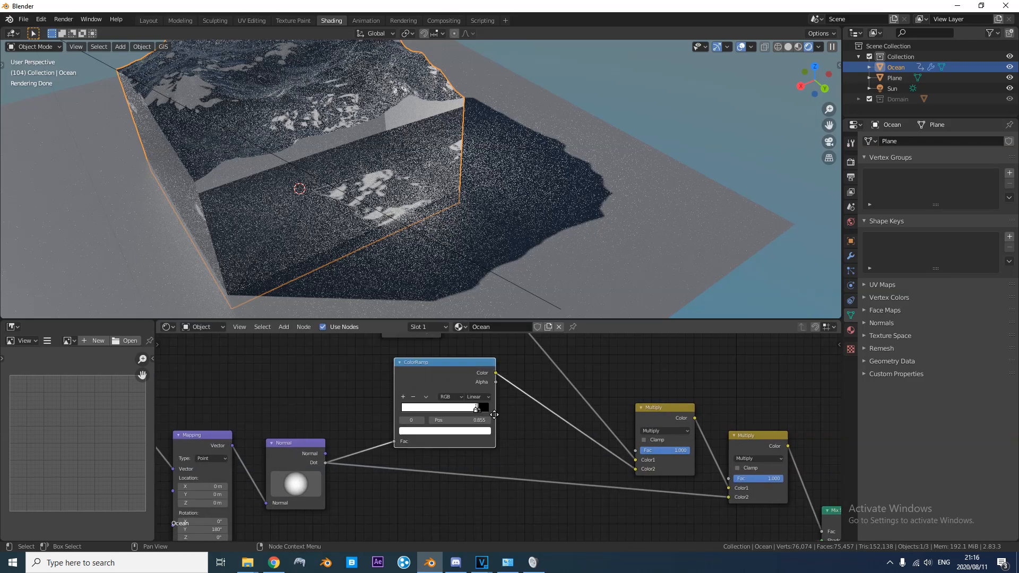
Nudge the second Multiply node slightly lower and check the rendered block and its shadow from the side.
middle_drag(451, 298, 455, 104)
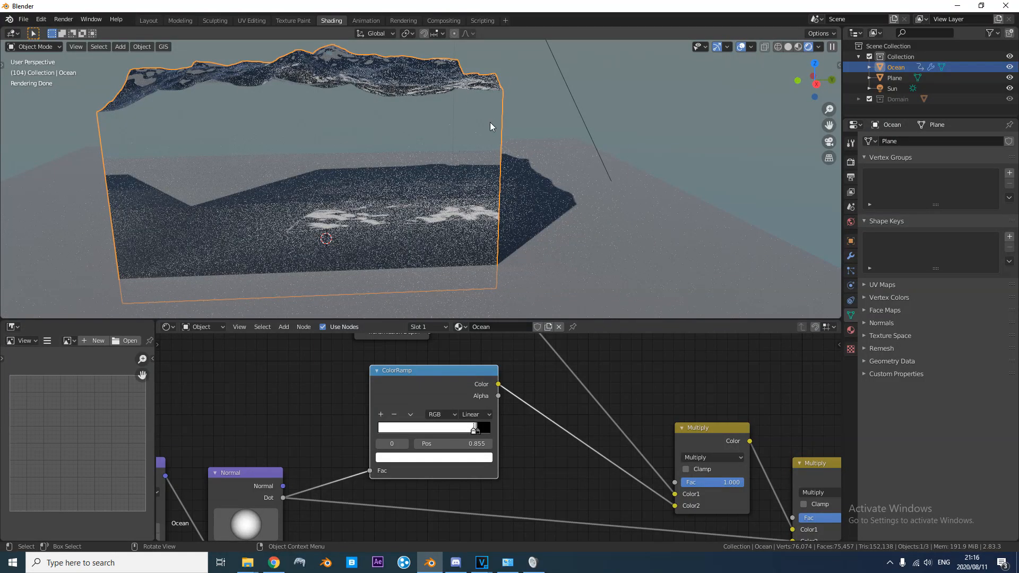
middle_drag(823, 475, 509, 387)
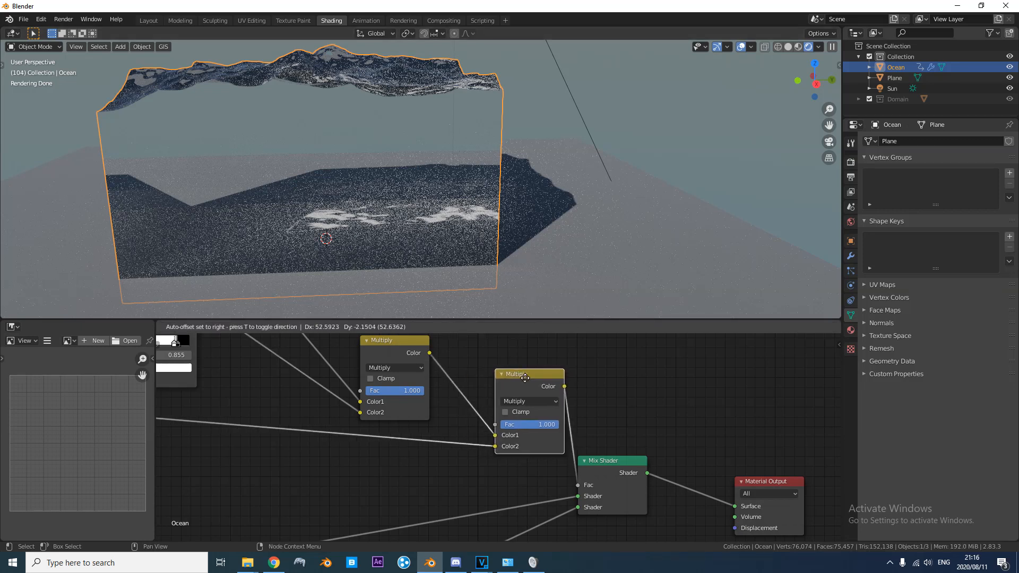
scroll(505, 381, down, 2)
middle_drag(350, 409, 493, 392)
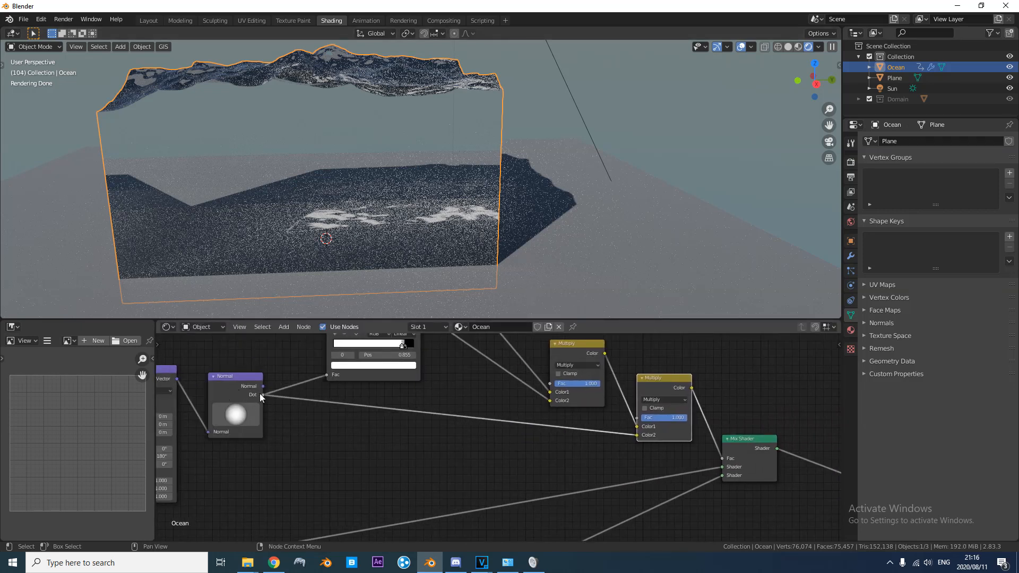
scroll(525, 432, down, 3)
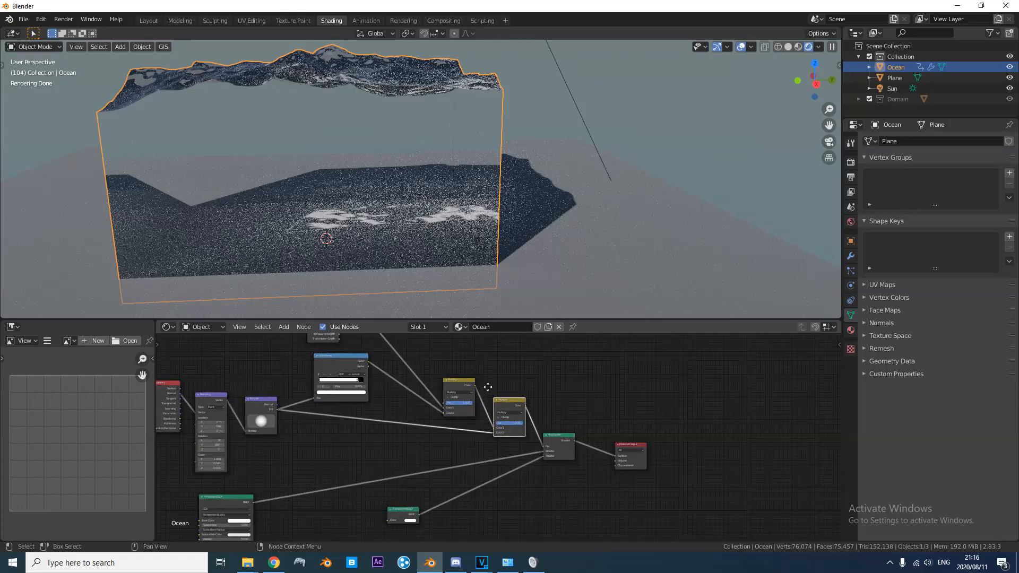
middle_drag(575, 232, 518, 218)
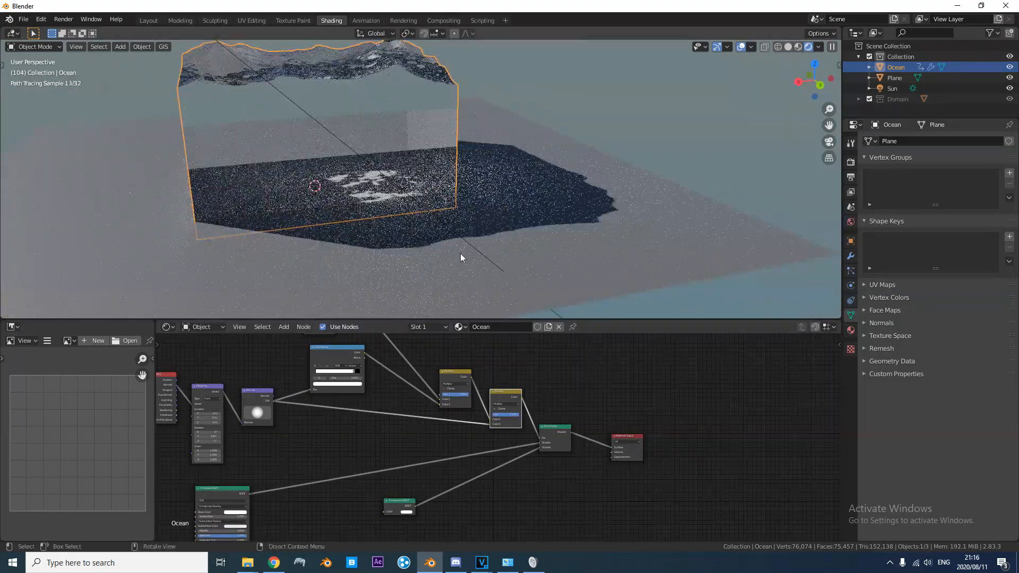
Enlarge the node editor and capture a screen snip of the complete Ocean material node tree.
scroll(467, 239, up, 5)
middle_drag(472, 438, 578, 520)
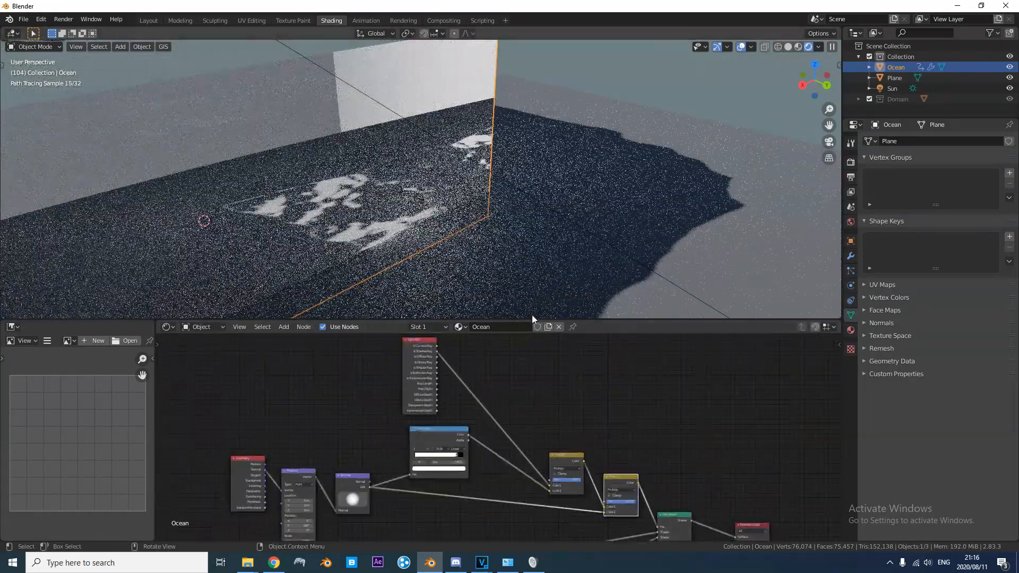
drag(531, 320, 526, 136)
scroll(583, 323, up, 3)
middle_drag(615, 301, 621, 321)
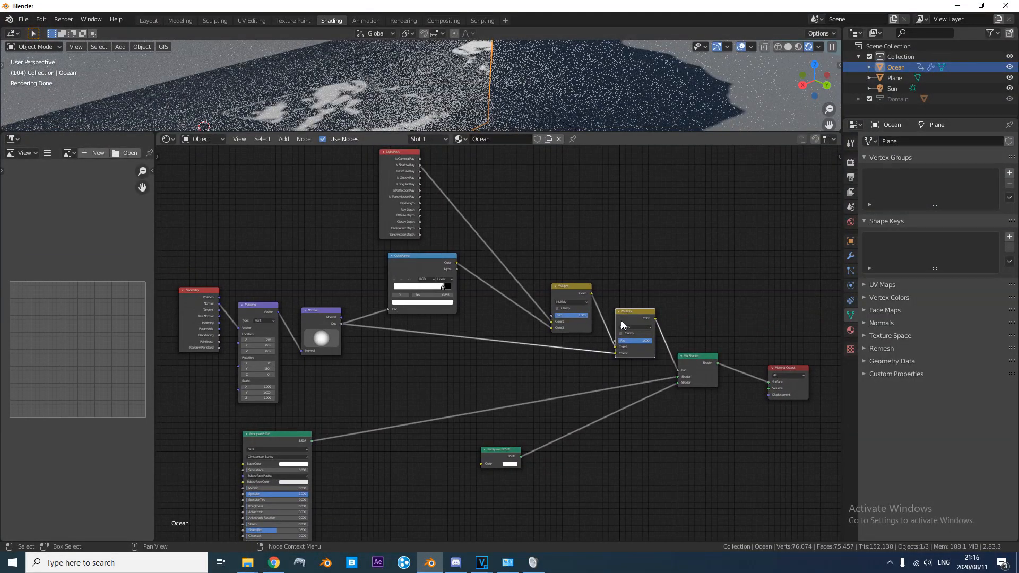
middle_drag(465, 271, 494, 271)
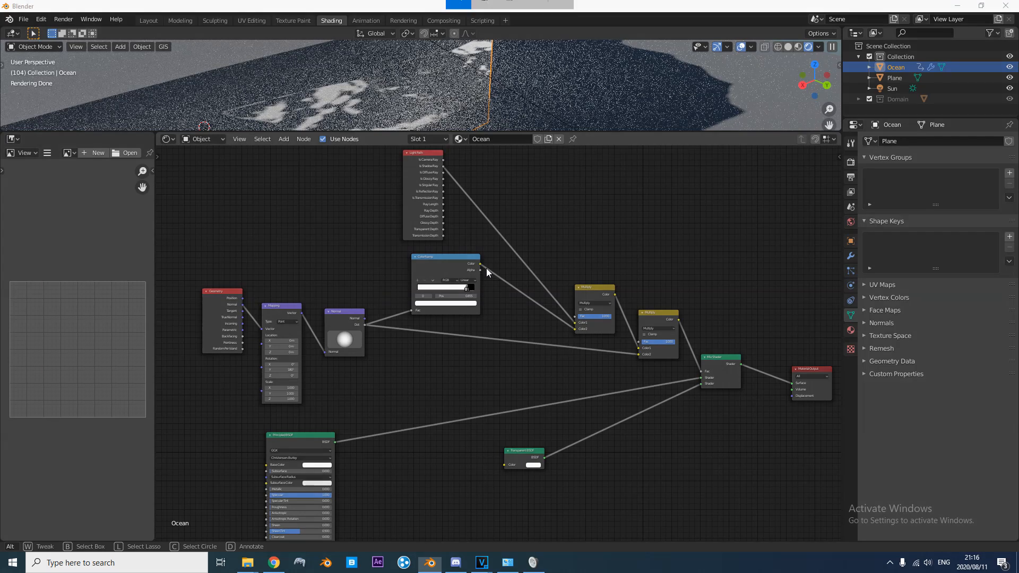
key(super+shift+s)
drag(159, 139, 845, 514)
middle_drag(592, 435, 552, 425)
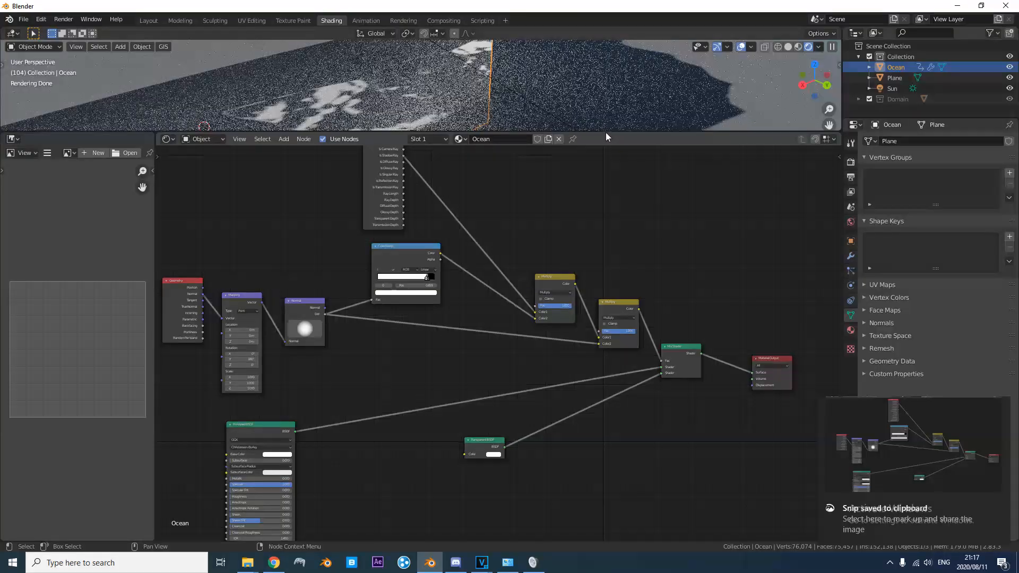
Add a Principled Volume node below the Mix Shader node in the Ocean material.
drag(606, 132, 606, 457)
scroll(562, 337, down, 5)
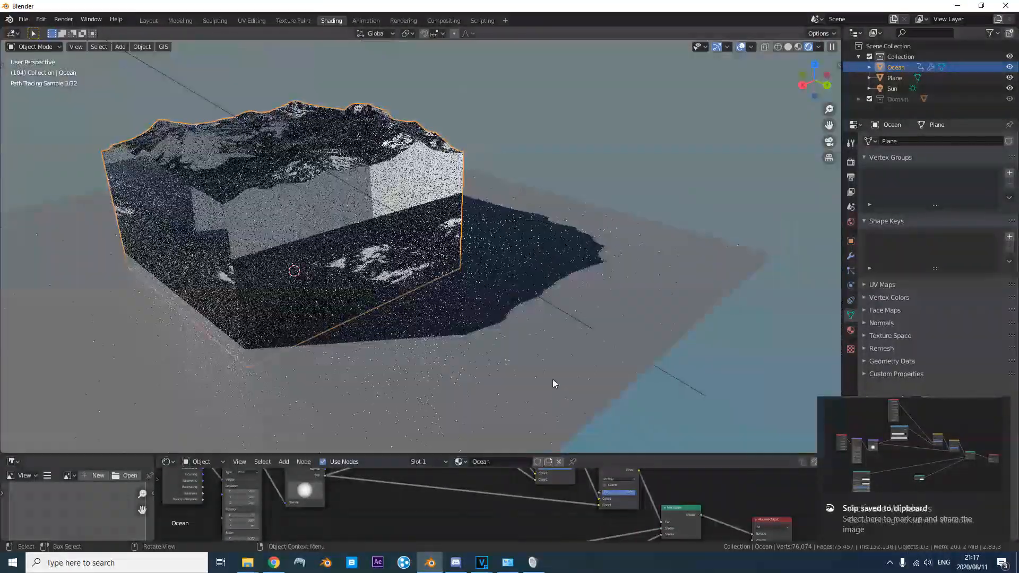
mouse_move(485, 348)
middle_down()
mouse_move(407, 315)
mouse_move(437, 310)
middle_up()
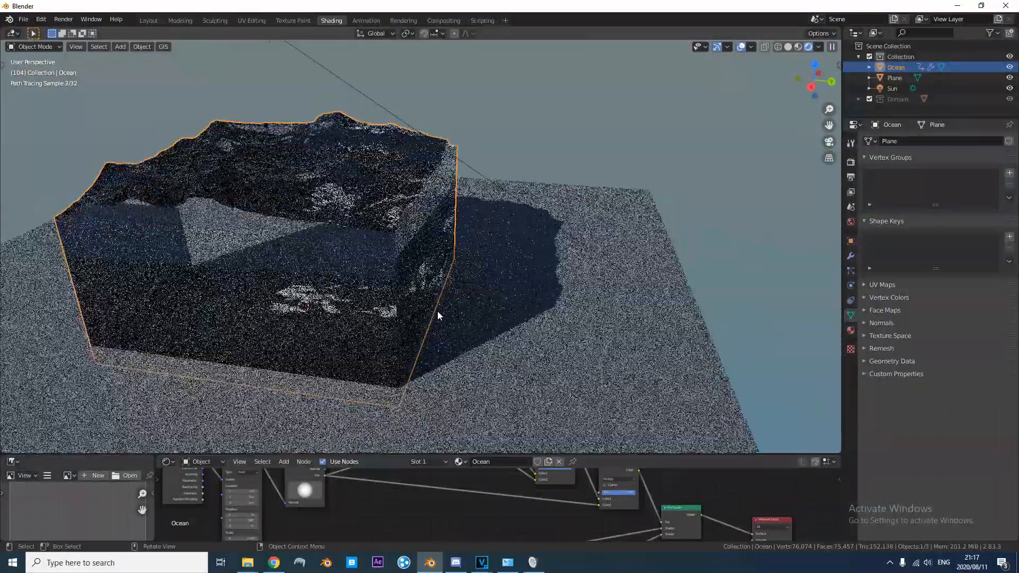
drag(496, 454, 496, 303)
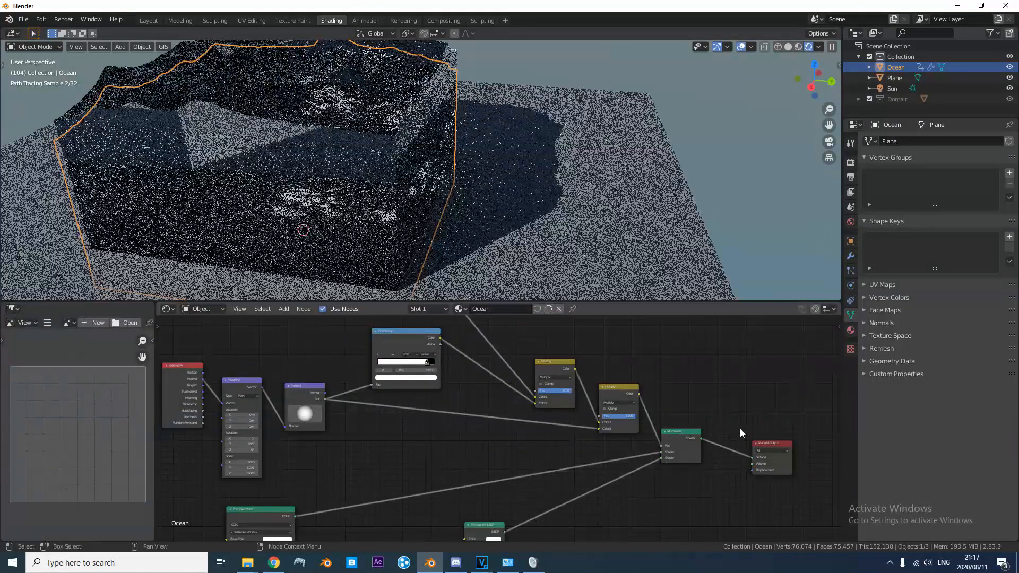
scroll(571, 388, up, 3)
key(shift+a)
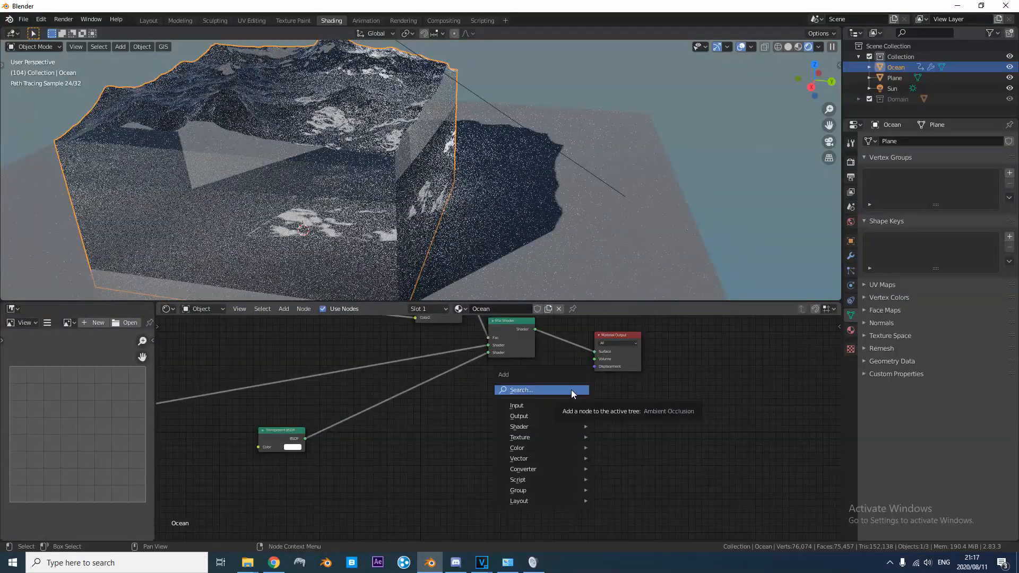
click(571, 390)
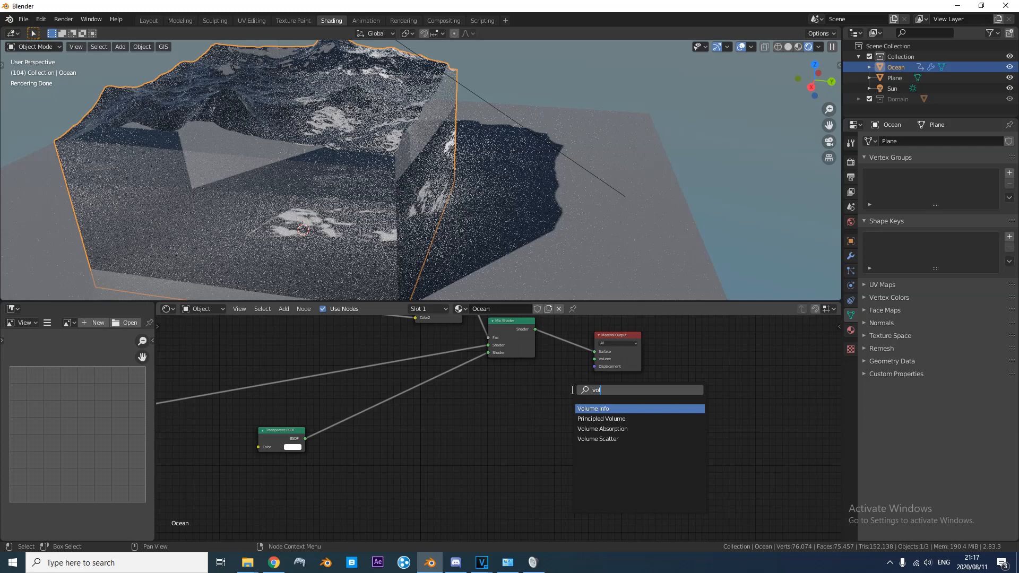
click(617, 419)
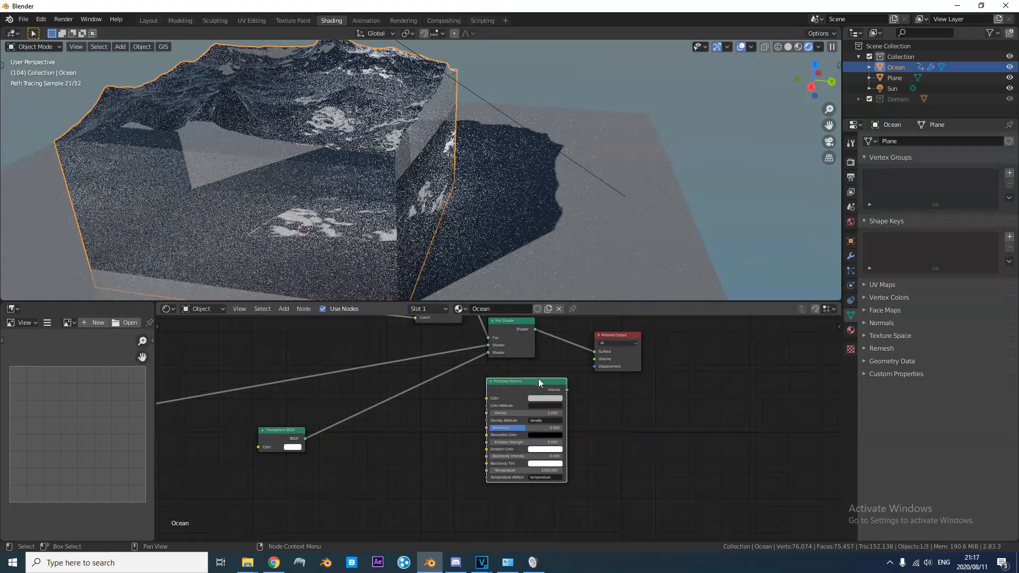
Set the Principled Volume color to light blue, hue 0.584 and saturation 0.303, and connect its output to the Material Output's Volume input.
mouse_move(375, 153)
middle_down()
mouse_move(452, 141)
mouse_move(478, 168)
mouse_move(322, 151)
middle_up()
scroll(412, 208, up, 5)
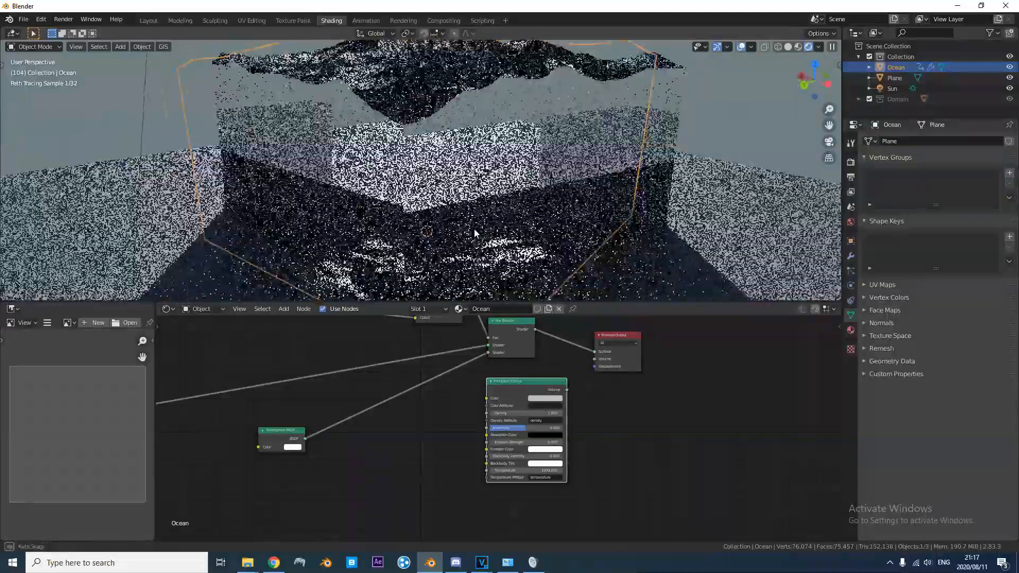
scroll(483, 419, up, 1)
click(469, 422)
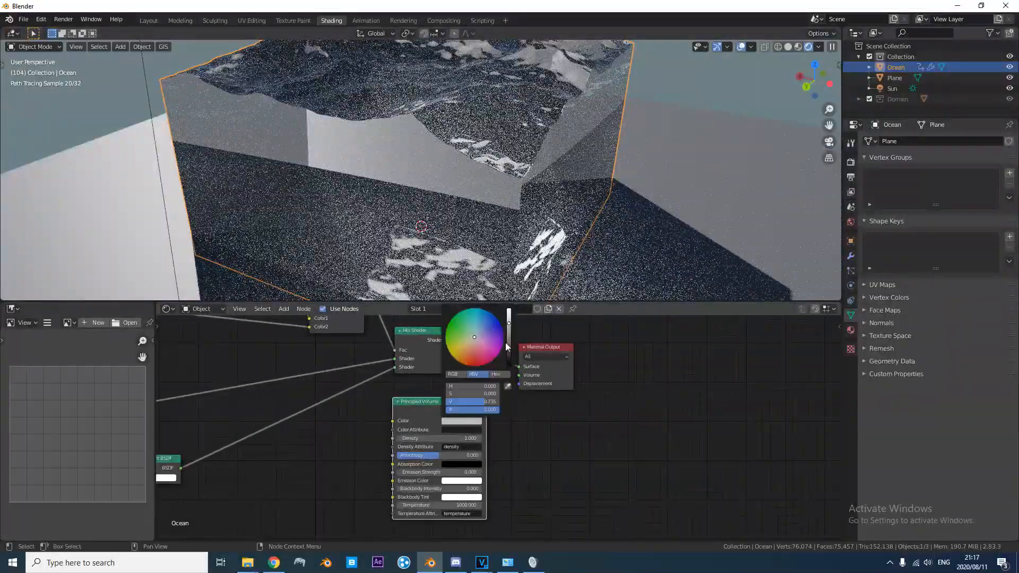
click(473, 336)
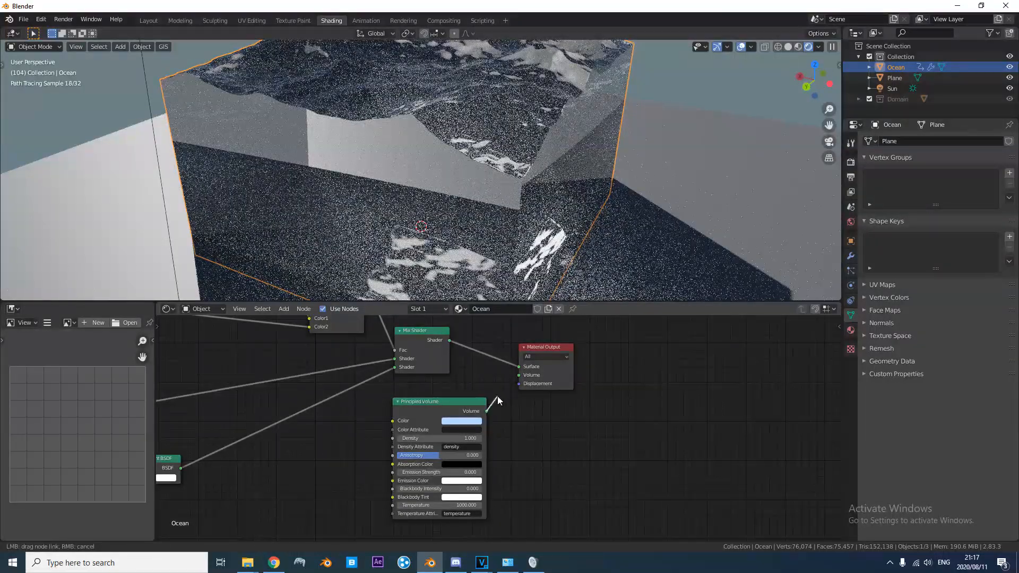
drag(516, 376, 518, 375)
Set the Principled Volume density to 0.1 and deepen its color to a blue with hue 0.597 and saturation 0.476.
mouse_move(517, 187)
middle_down()
mouse_move(416, 178)
mouse_move(457, 176)
mouse_move(410, 201)
mouse_move(378, 175)
middle_up()
scroll(457, 394, up, 2)
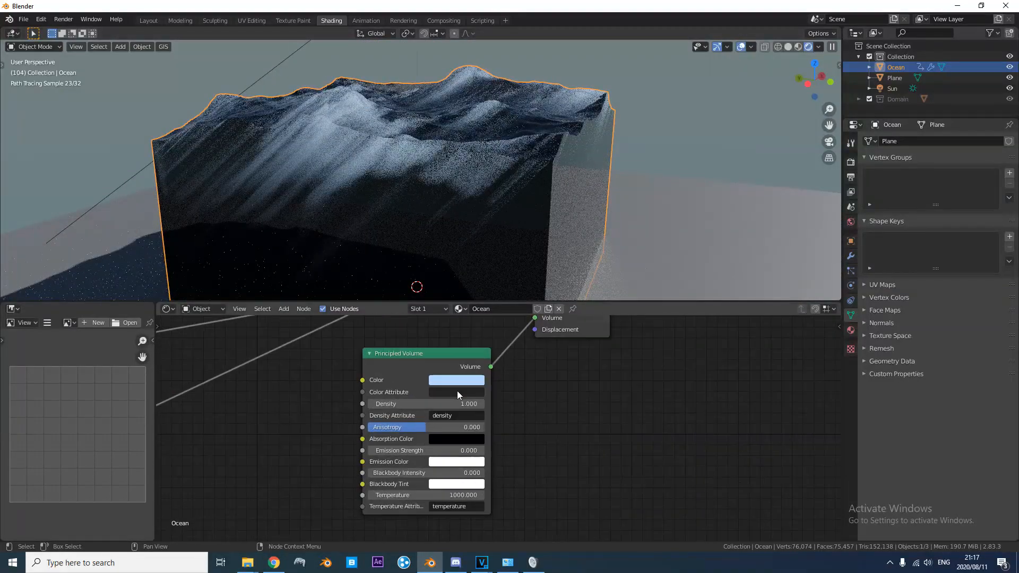
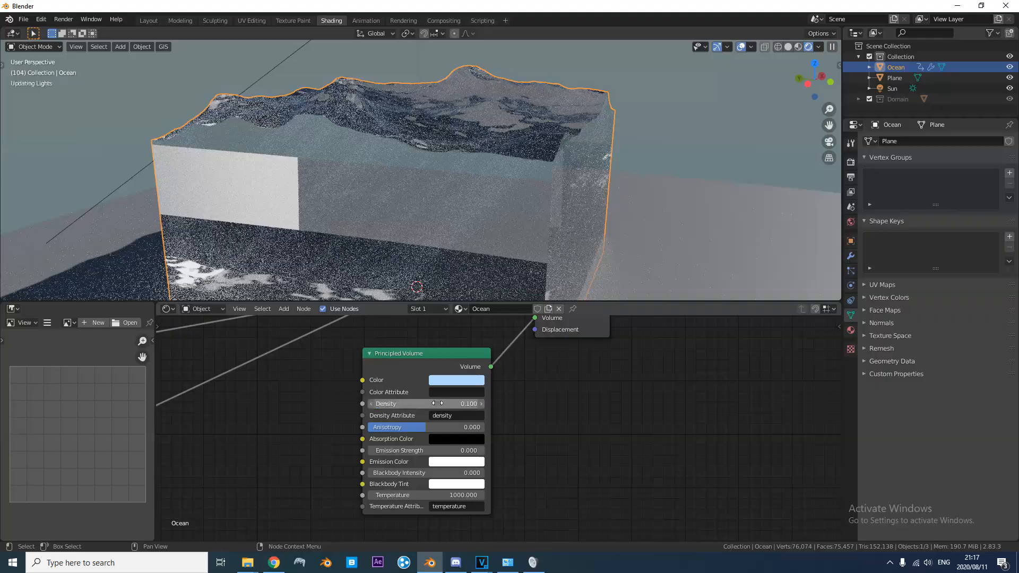
scroll(505, 248, down, 4)
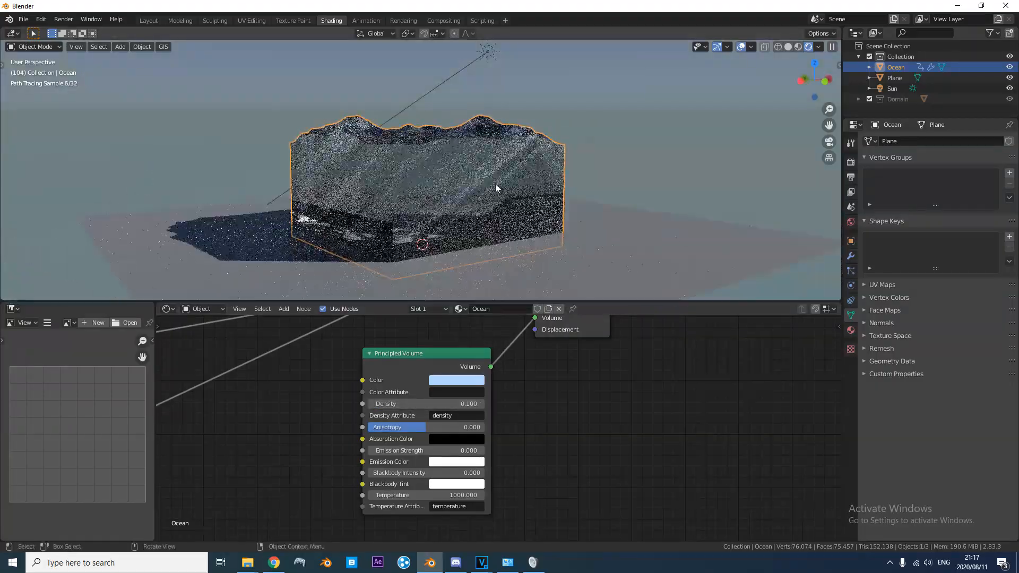
middle_drag(524, 187, 350, 194)
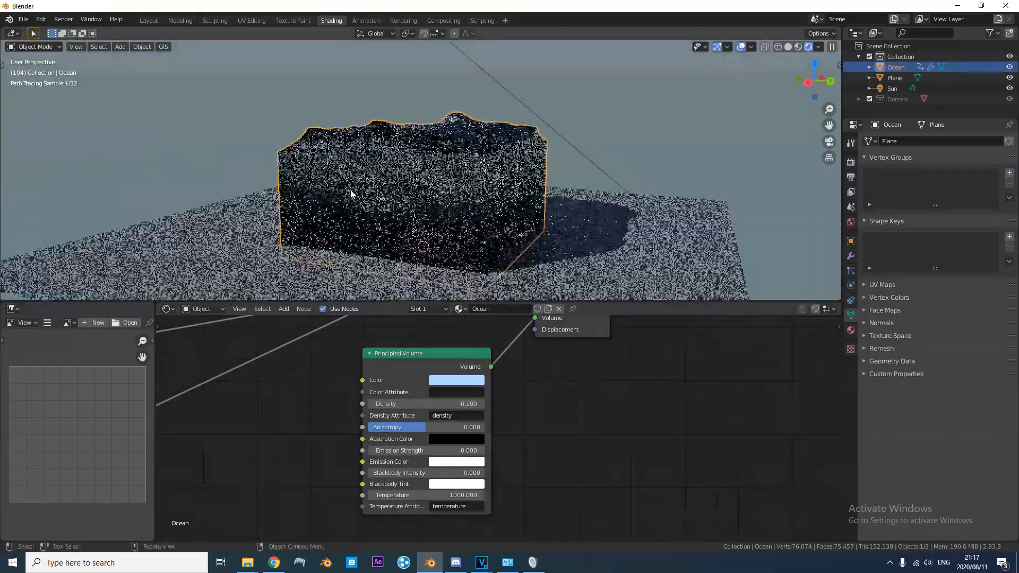
scroll(411, 170, up, 5)
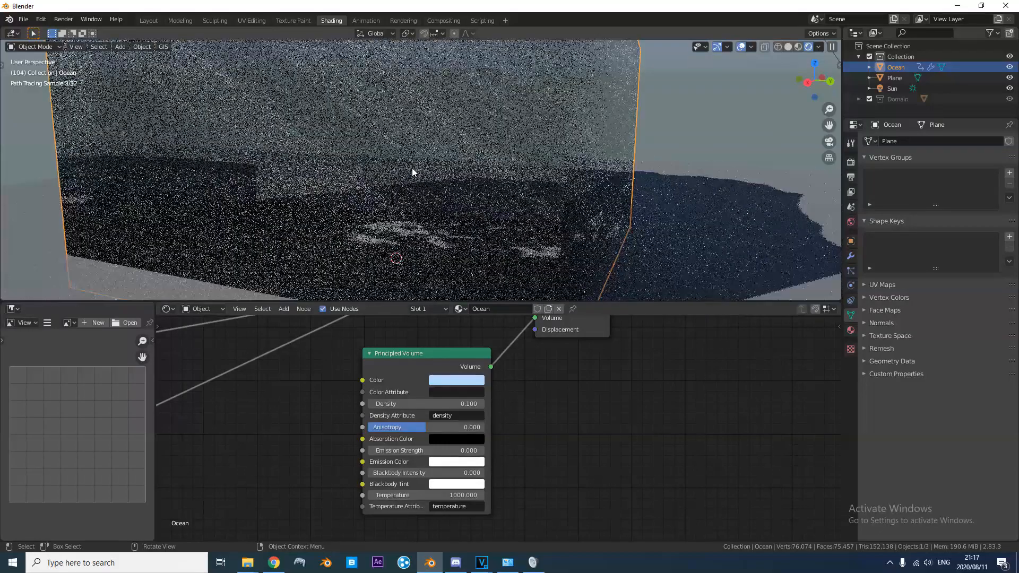
click(456, 404)
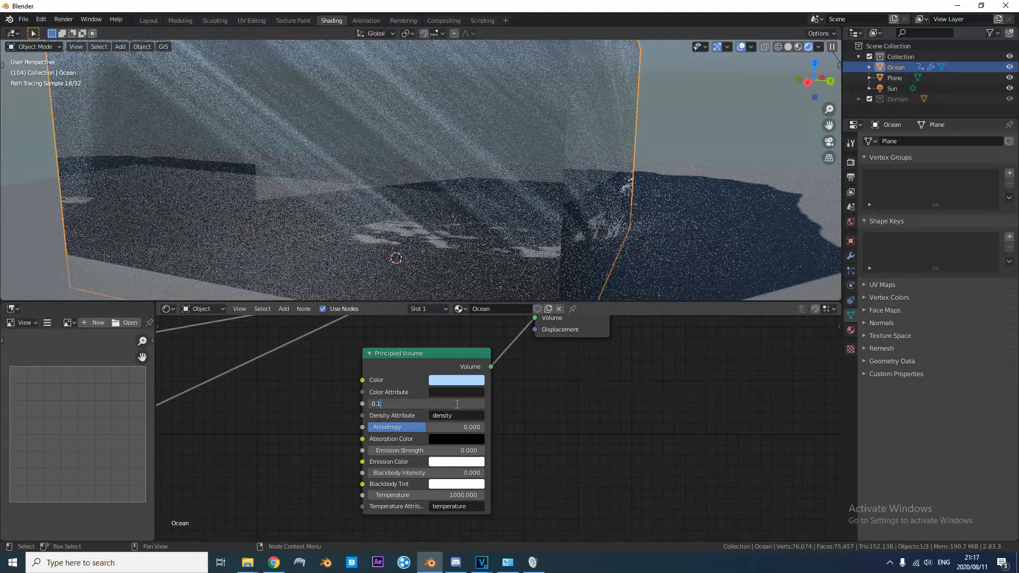
click(456, 380)
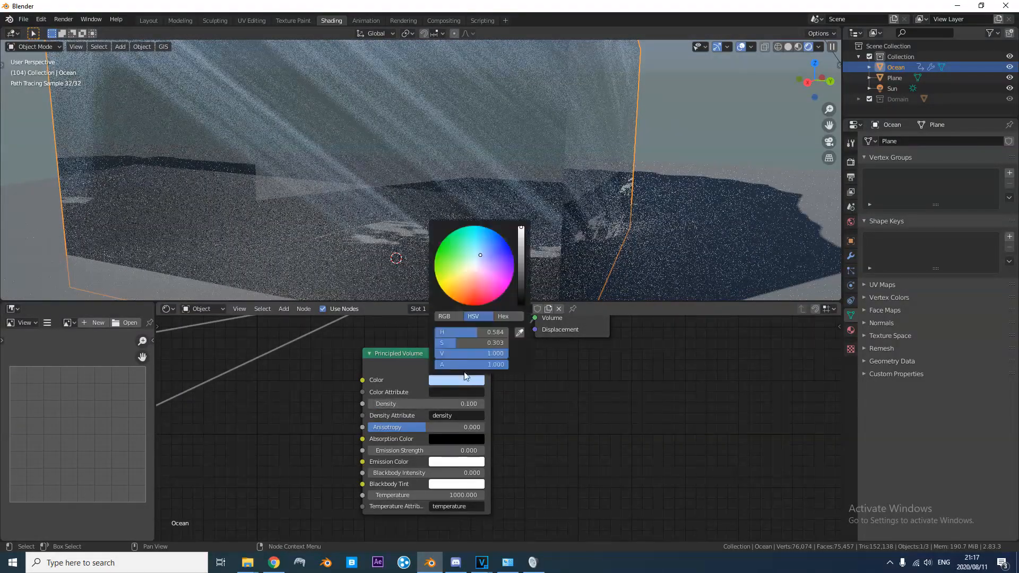
click(485, 249)
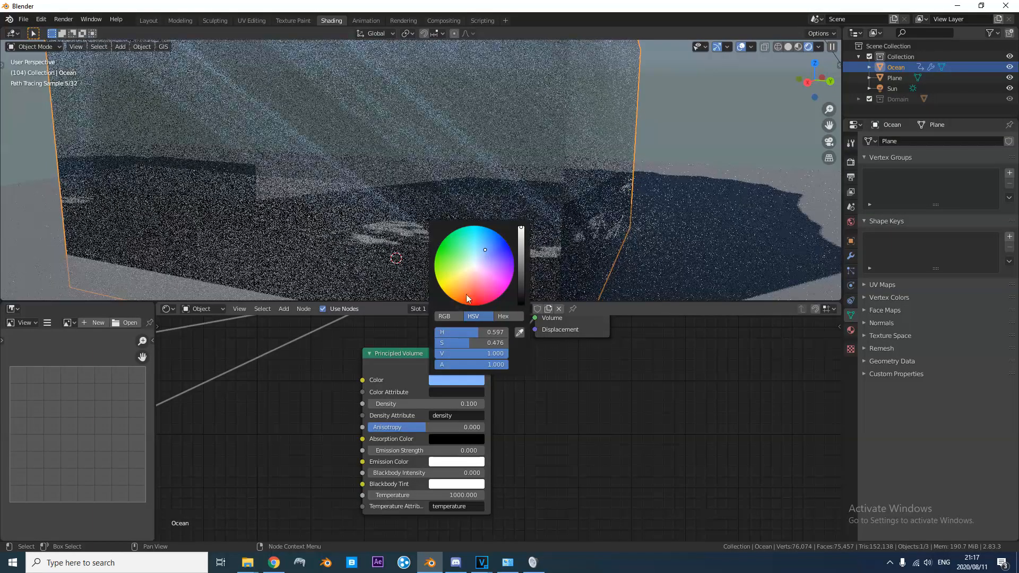
Try Principled Volume densities of 0.2 and 0.4, and settle on a density of 0.08.
click(451, 404)
text(0.2)
key(Return)
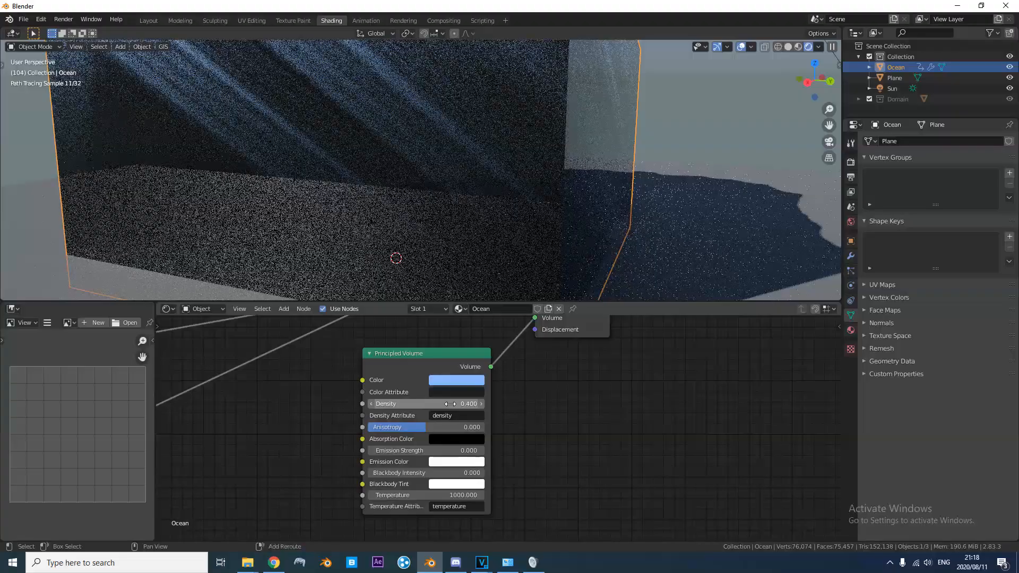
drag(451, 404, 446, 404)
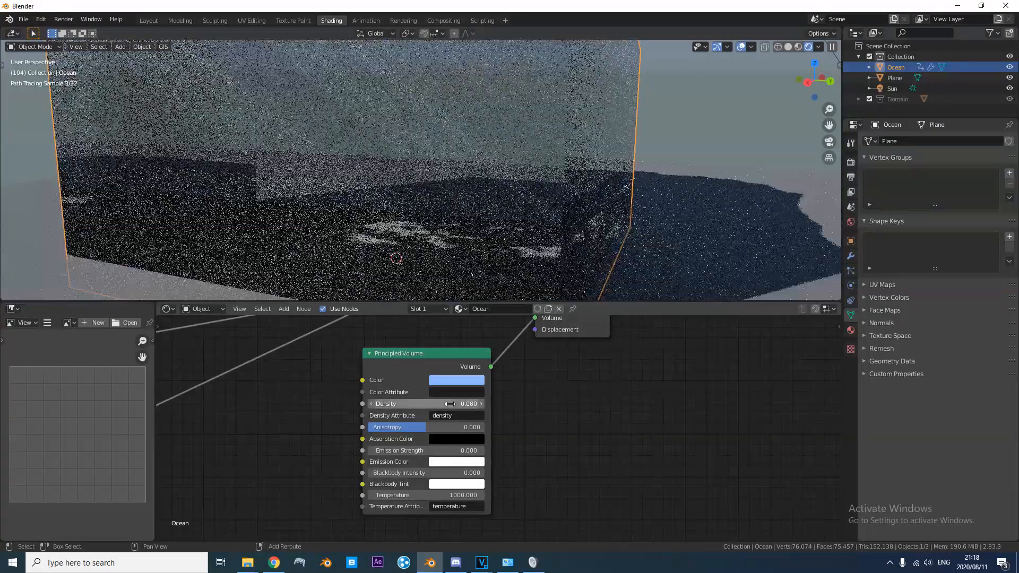
scroll(563, 137, down, 5)
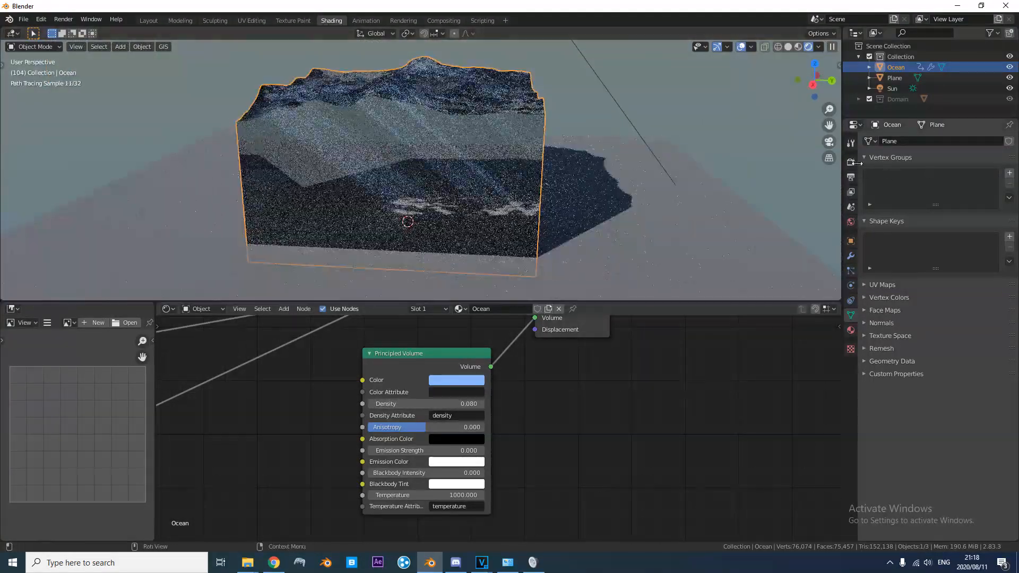
Set the render sampling's viewport denoising to OptiX AI-Accelerated and check the denoised block from another side.
click(854, 162)
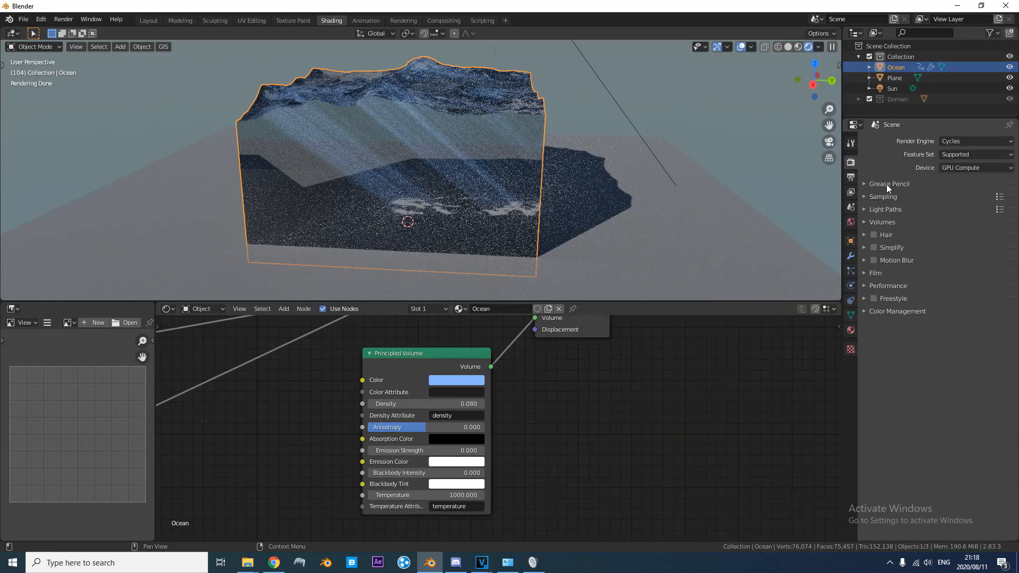
click(878, 198)
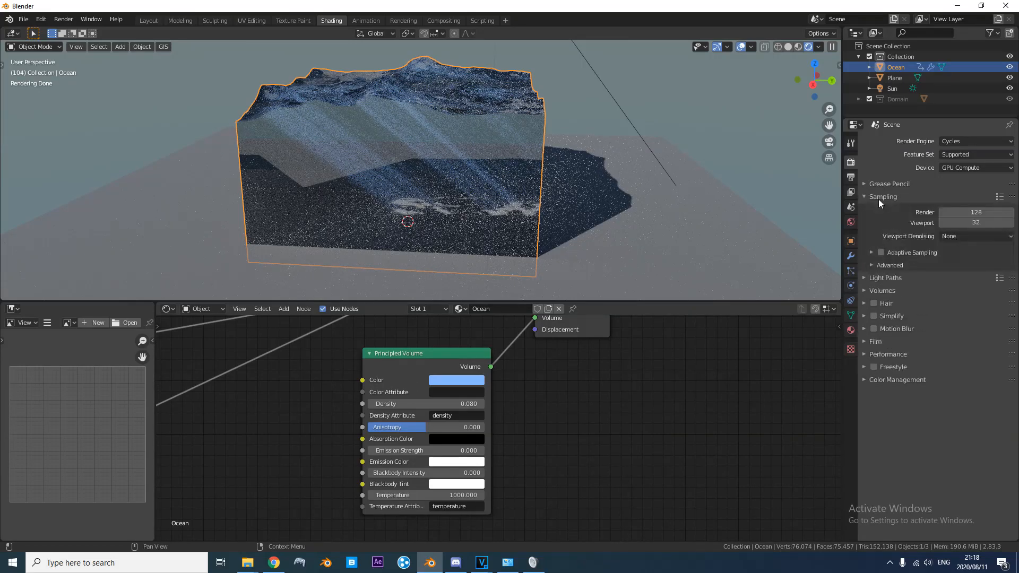
click(982, 236)
click(972, 260)
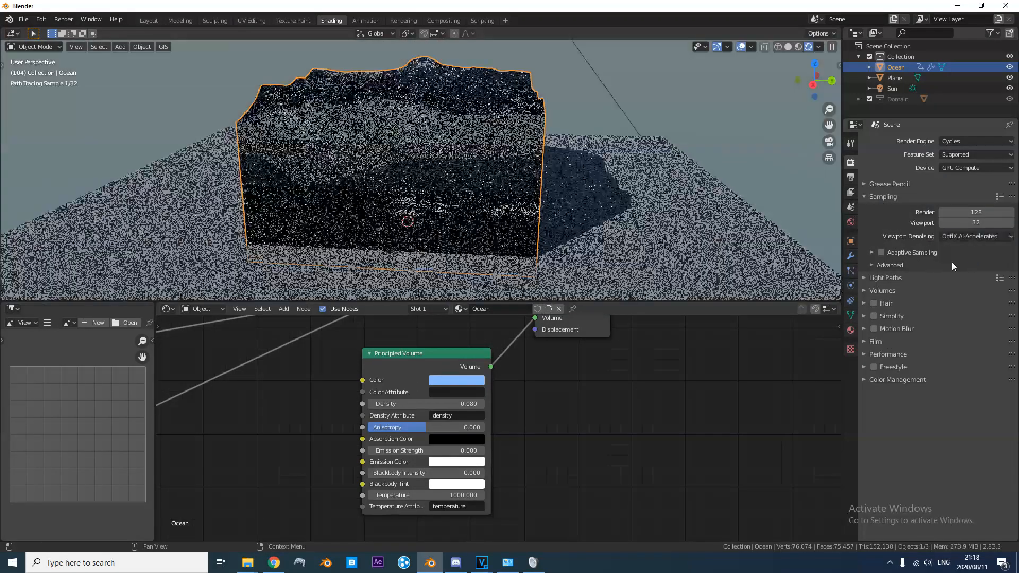
middle_drag(561, 172, 509, 276)
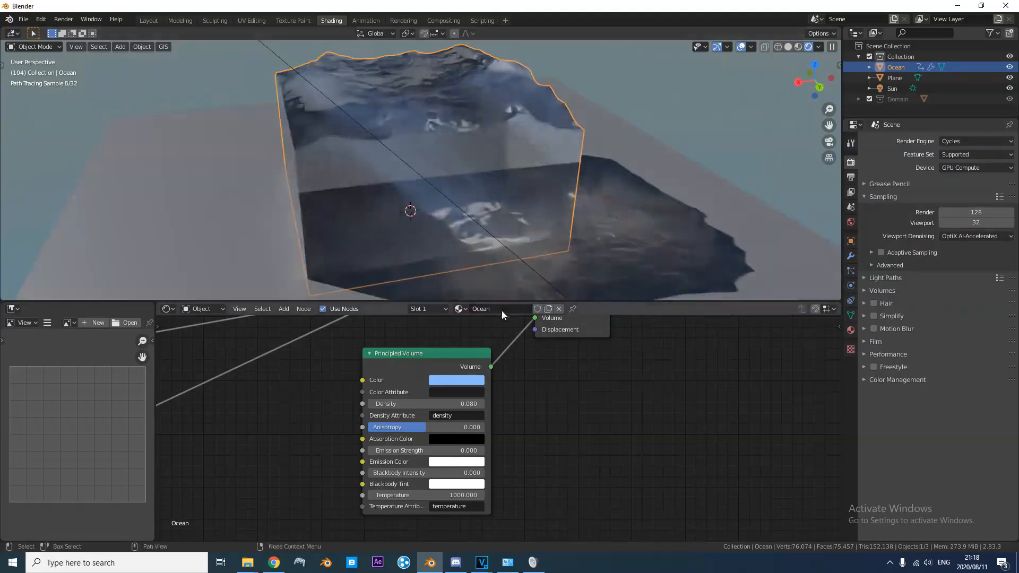
Enlarge the 3D viewport and rotate the Sun light to shorten the block's shadow on the ground.
drag(497, 302, 504, 406)
mouse_move(537, 273)
middle_down()
mouse_move(514, 327)
mouse_move(450, 300)
mouse_move(504, 279)
mouse_move(417, 248)
middle_up()
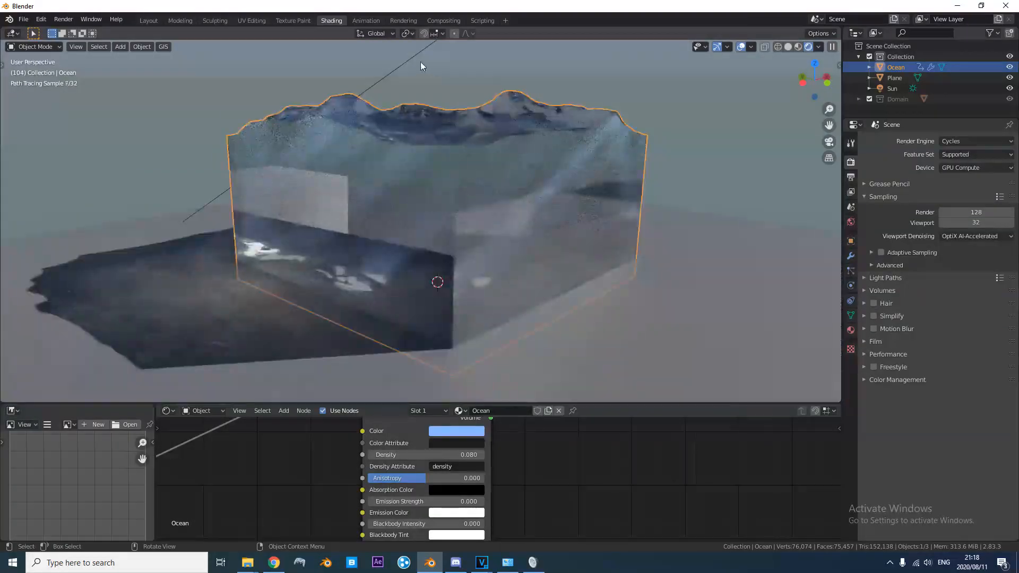
click(421, 62)
key(r)
click(491, 220)
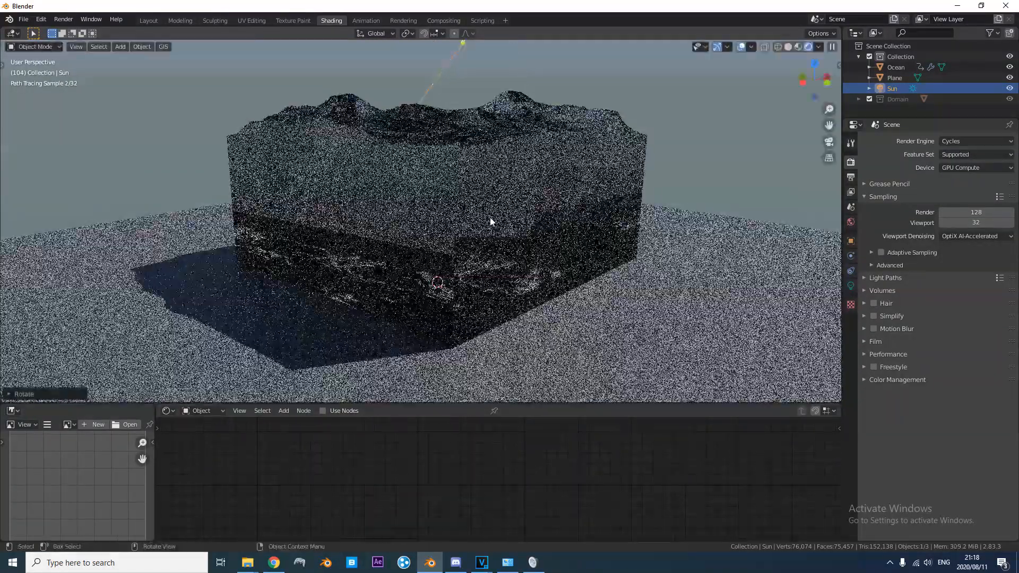
Select the ocean block and tint its Transparent BSDF light blue with hue 0.570, saturation 0.331 and value 2.000.
click(491, 221)
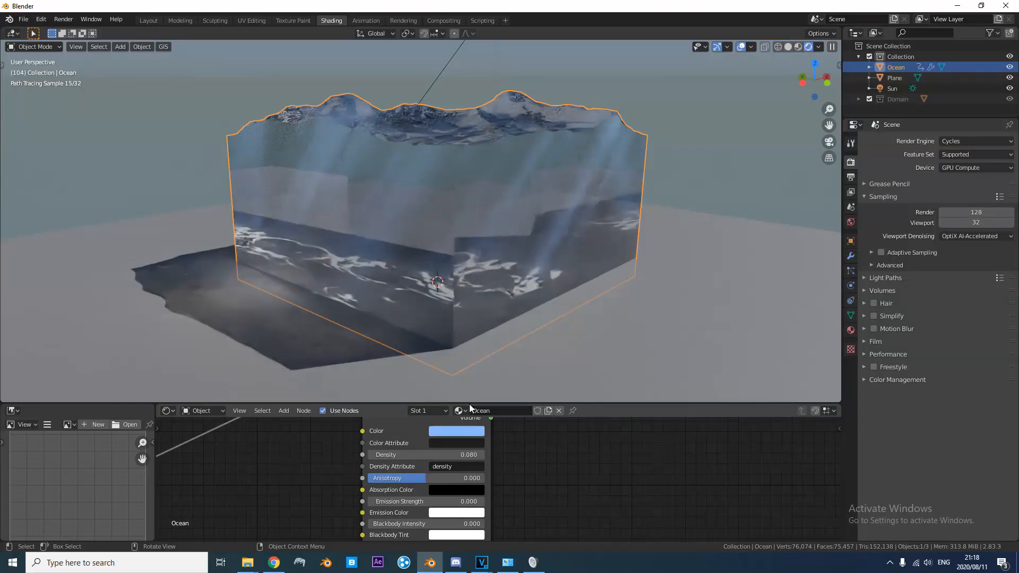
drag(470, 403, 483, 309)
middle_drag(105, 453, 339, 419)
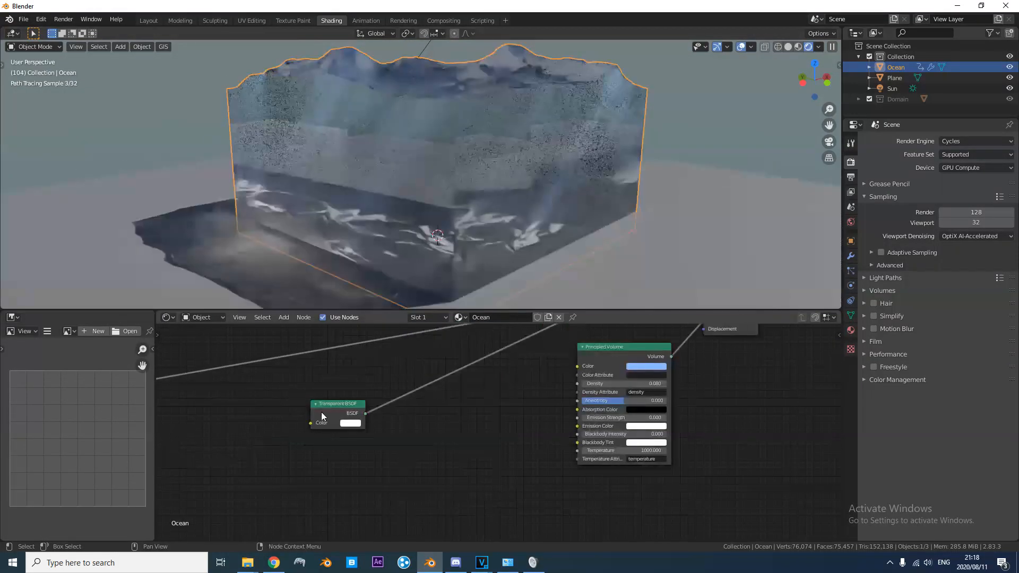
scroll(372, 427, up, 1)
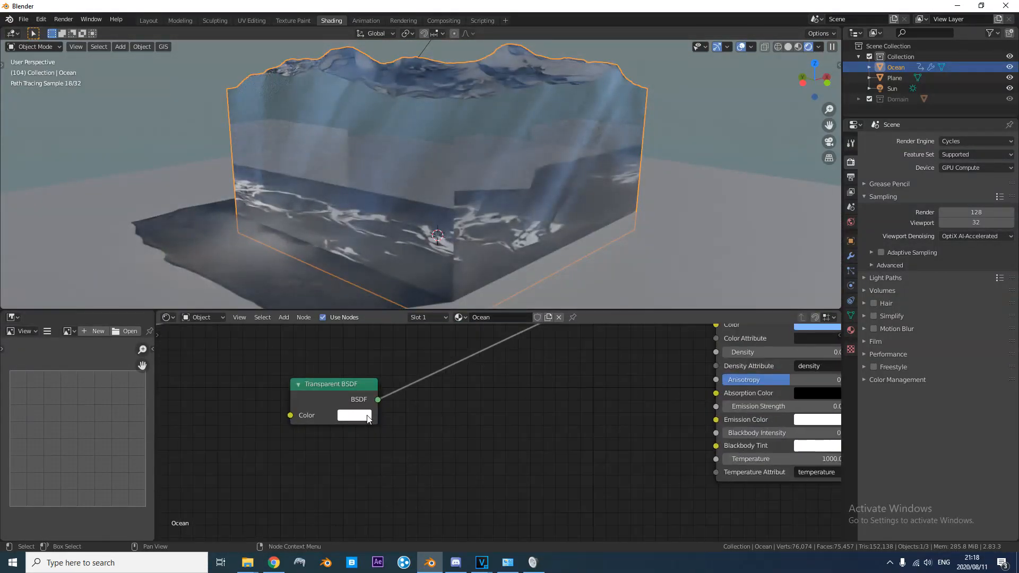
click(366, 416)
click(396, 266)
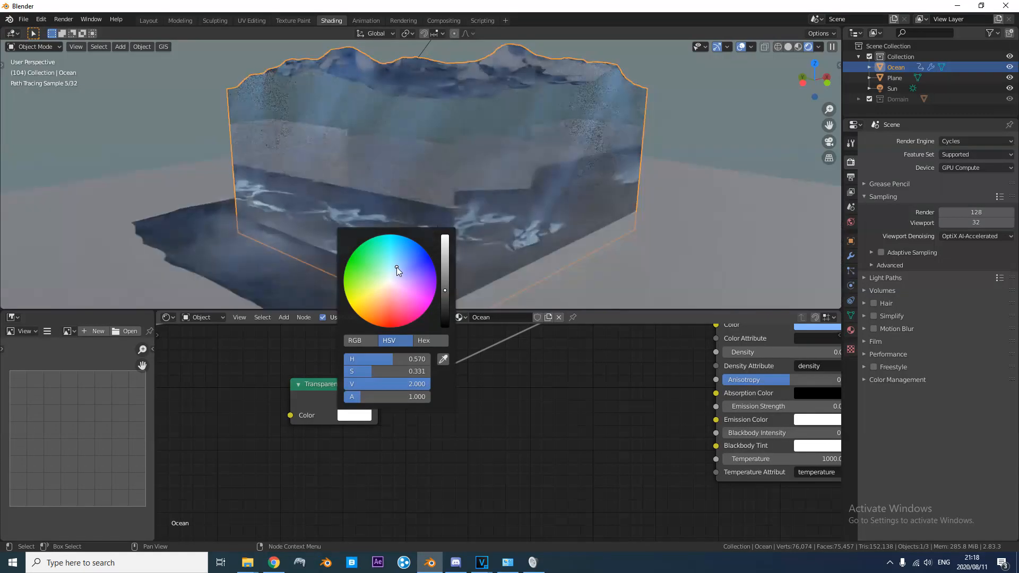
middle_drag(589, 176, 620, 193)
Set the Principled Volume density to 0.180 and check the ocean block in the rendered view.
middle_drag(836, 351, 583, 433)
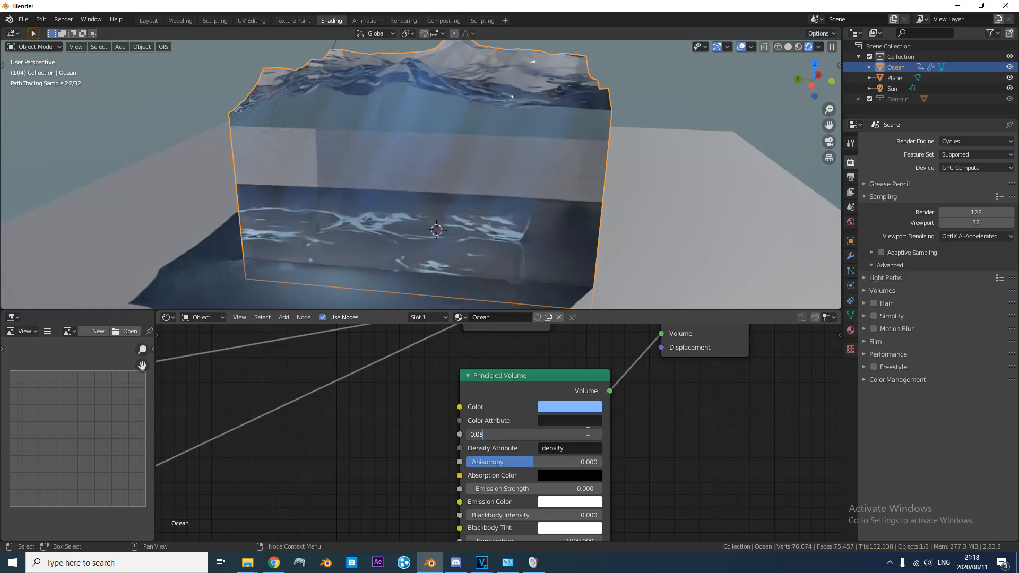
click(600, 434)
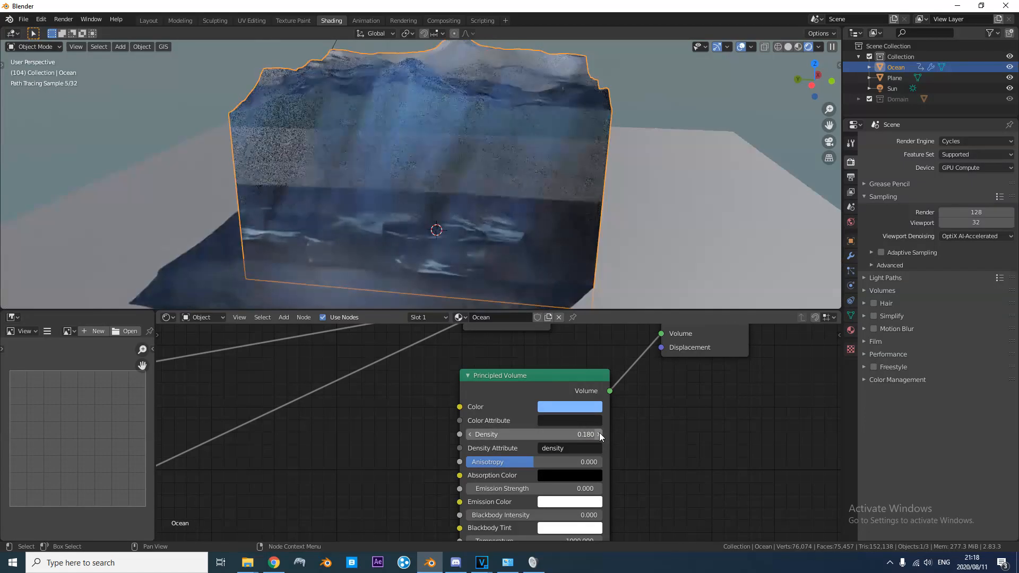
middle_drag(536, 203, 538, 279)
scroll(445, 403, down, 4)
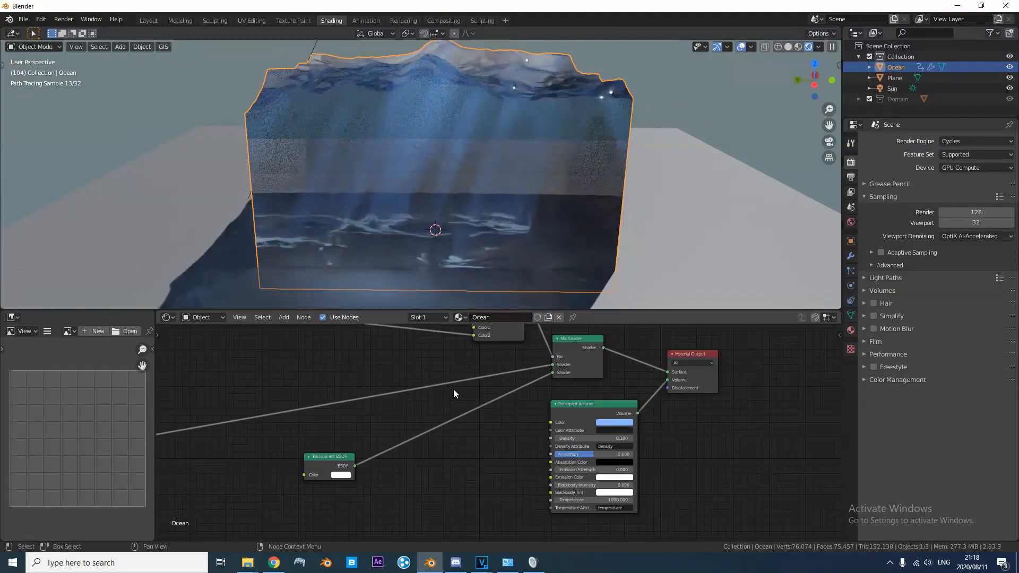
Tint the Principled BSDF's base color a pale light blue and check the ocean block from several sides.
scroll(376, 391, up, 4)
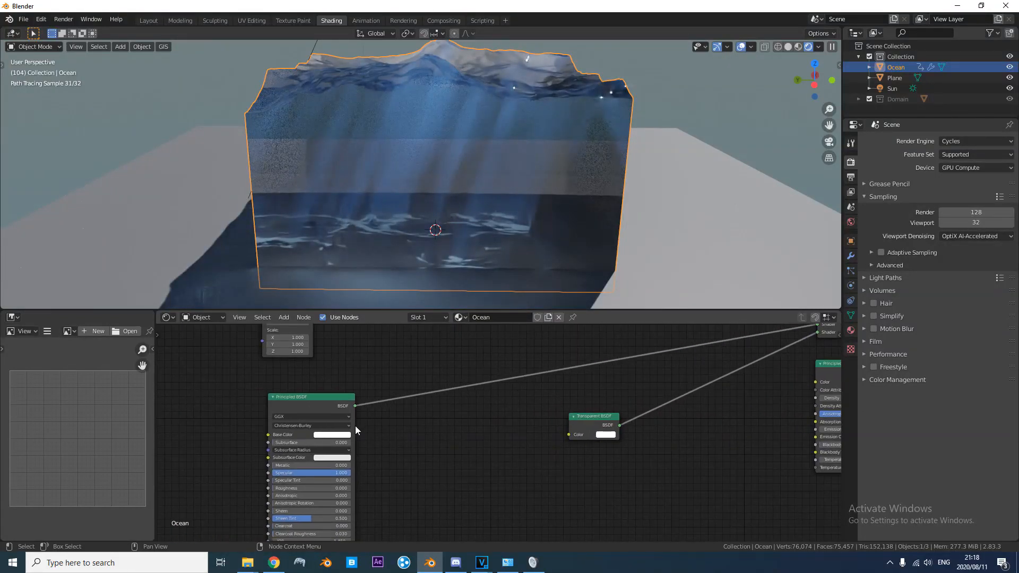
scroll(485, 437, up, 1)
click(396, 423)
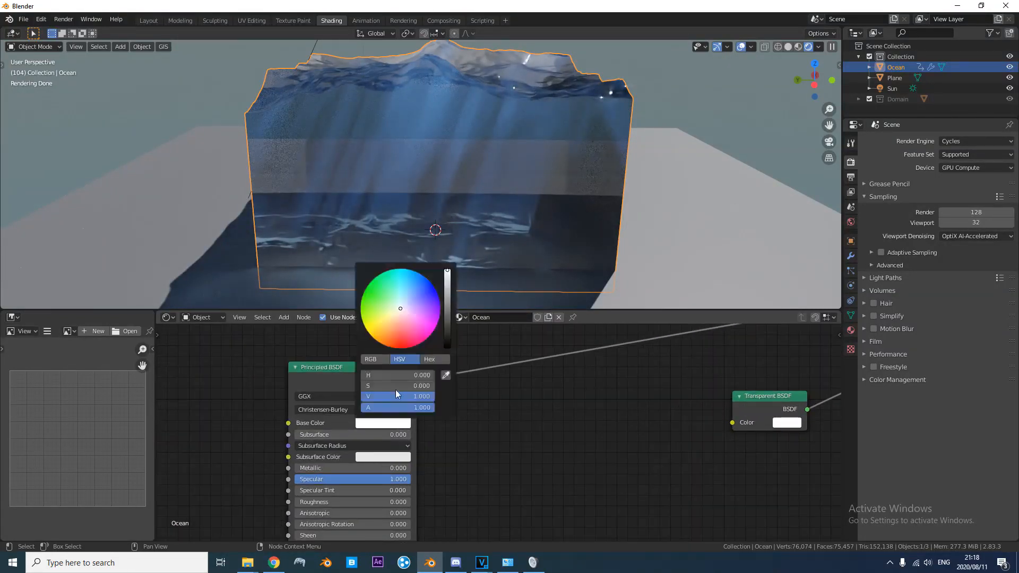
click(405, 297)
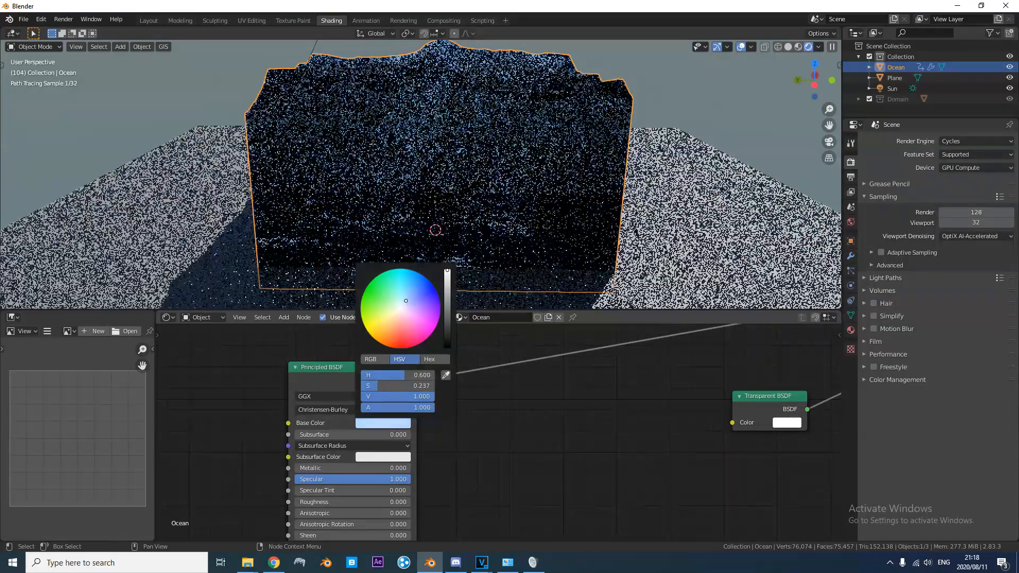
scroll(575, 162, down, 3)
middle_drag(575, 162, 467, 177)
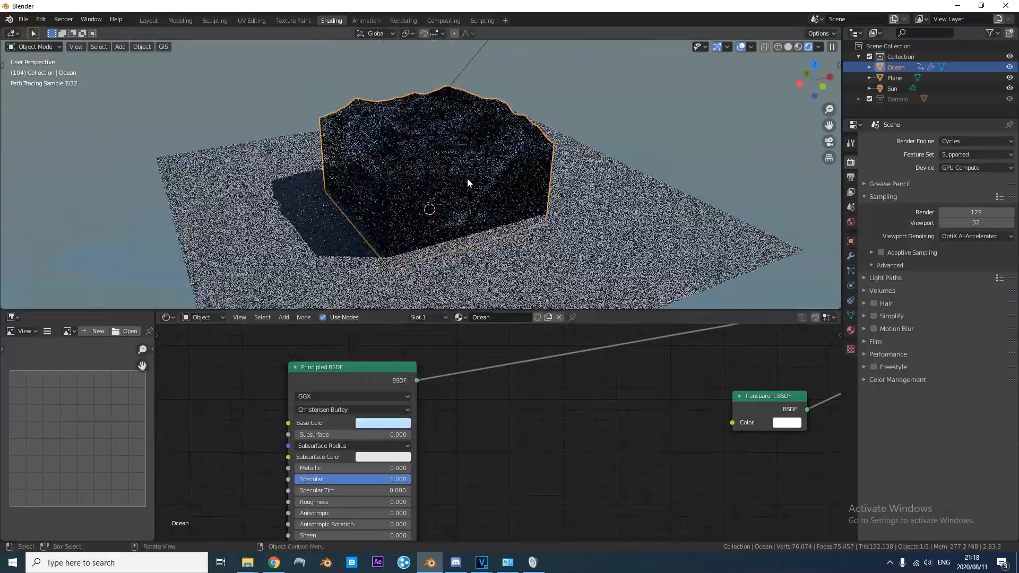
scroll(467, 178, up, 4)
middle_drag(587, 209, 526, 231)
scroll(539, 212, down, 3)
middle_drag(364, 209, 485, 168)
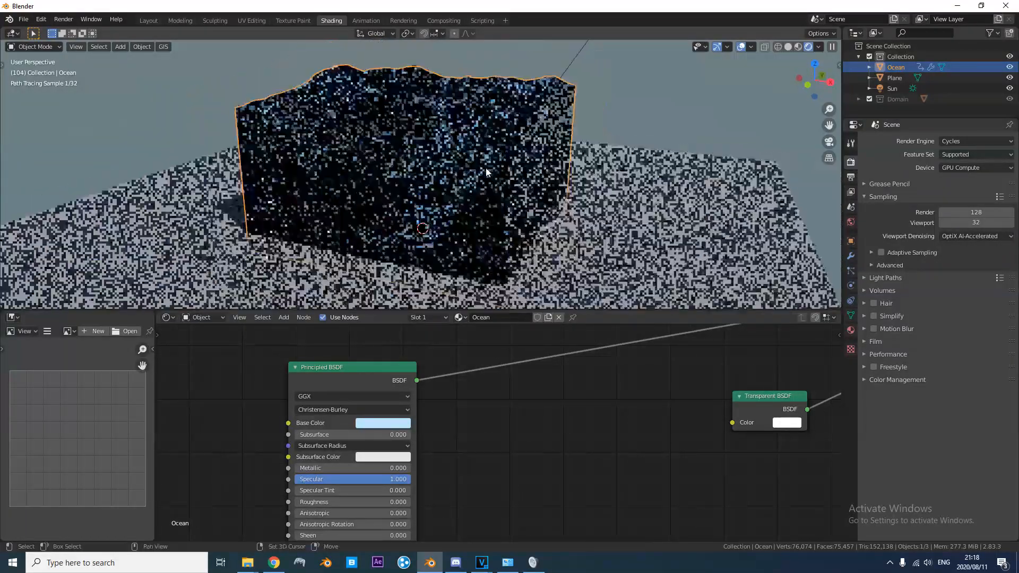
Add a monkey mesh inside the ocean block, enlarge it, and rotate it freely.
key(shift+a)
mouse_move(486, 168)
click(542, 267)
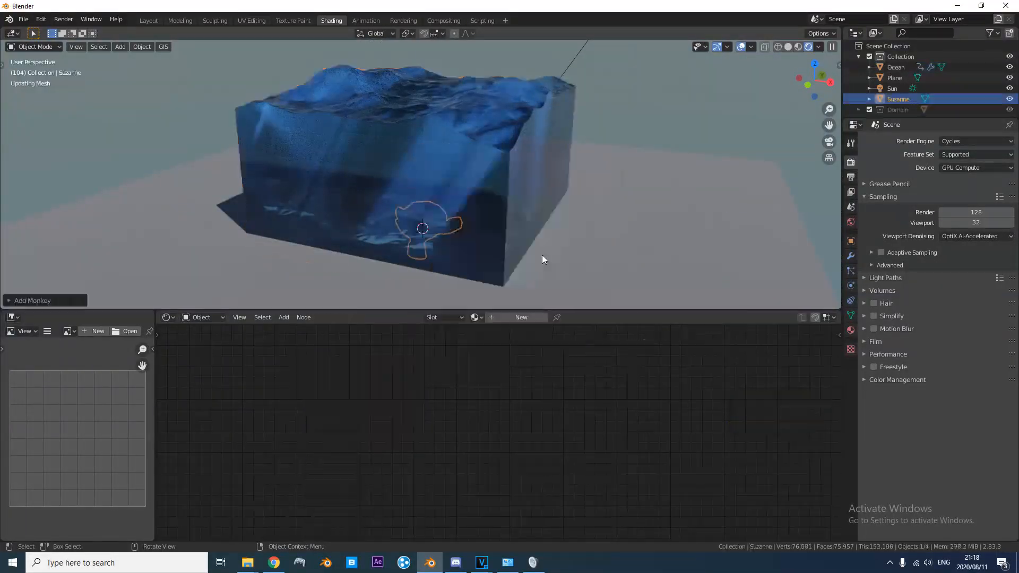
key(s)
click(503, 199)
key(r)
key(r)
click(557, 221)
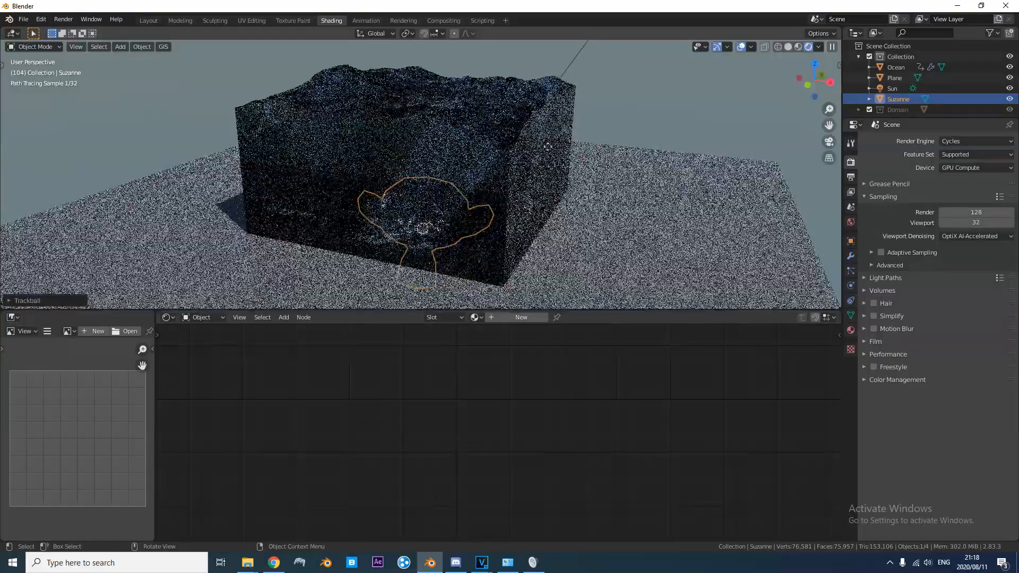
Move the monkey up so it sits half submerged in the water surface, and adjust its rotation and scale.
key(g)
click(388, 67)
shift+middle_drag(387, 67, 401, 145)
key(r)
key(r)
click(467, 151)
key(s)
click(505, 173)
scroll(540, 196, up, 4)
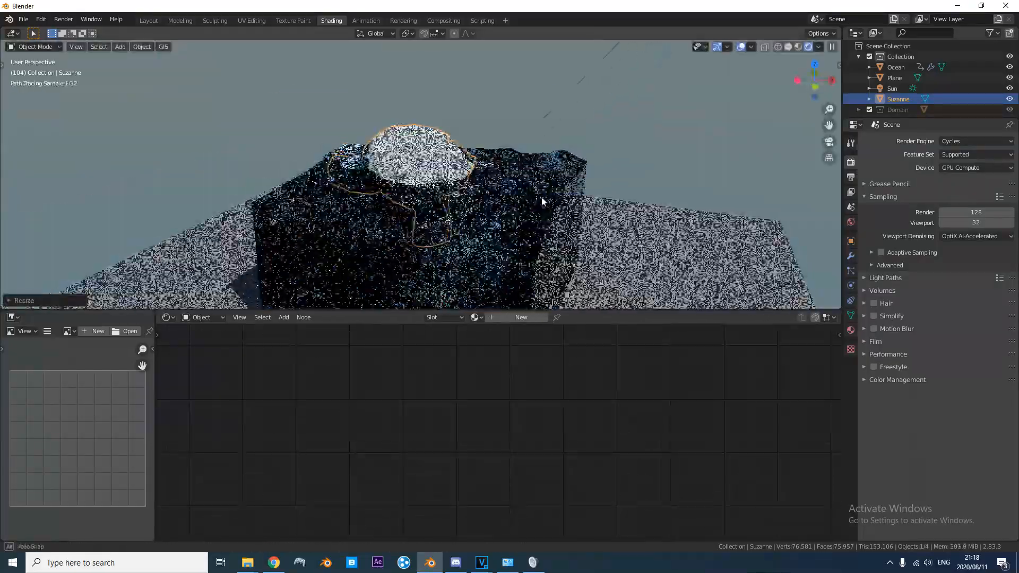
mouse_move(533, 199)
shift+middle_down()
mouse_move(511, 159)
mouse_move(465, 159)
shift+middle_up()
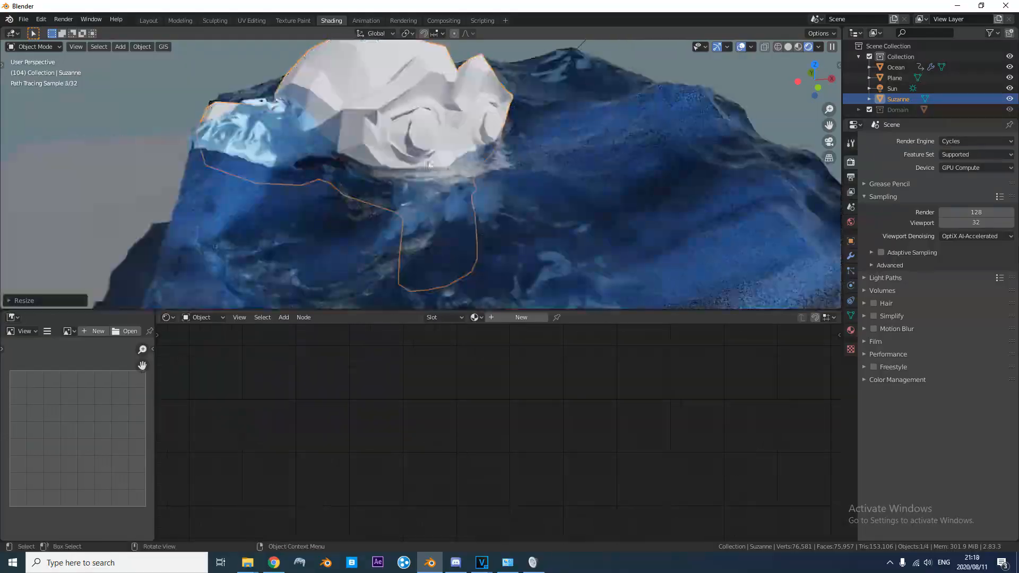
Duplicate the monkey, rotate the copy, and position it fully underwater inside the ocean block.
scroll(456, 190, down, 4)
middle_drag(437, 192, 410, 85)
key(shift+d)
click(485, 161)
key(r)
key(r)
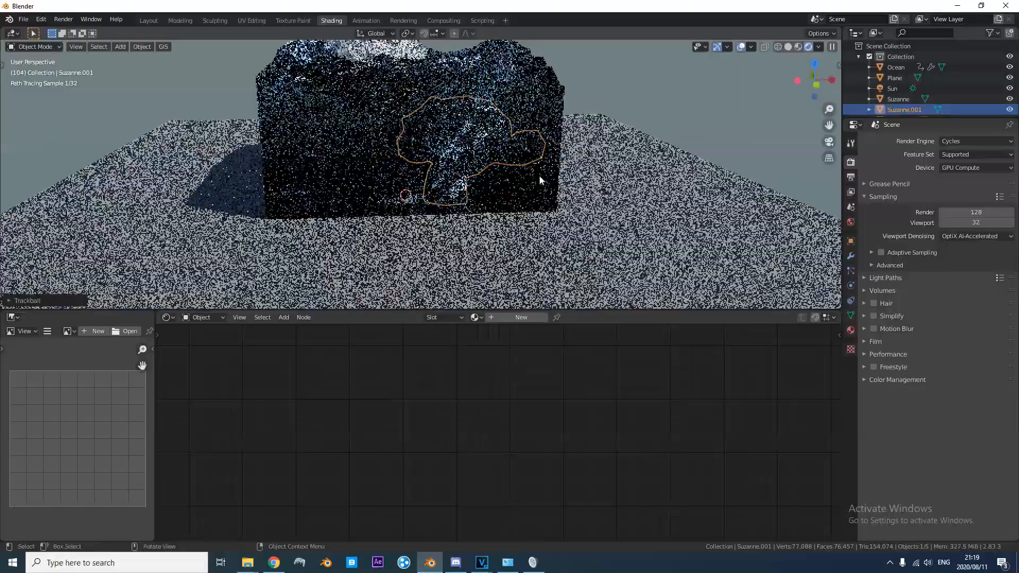
click(574, 177)
middle_drag(575, 177, 546, 168)
key(g)
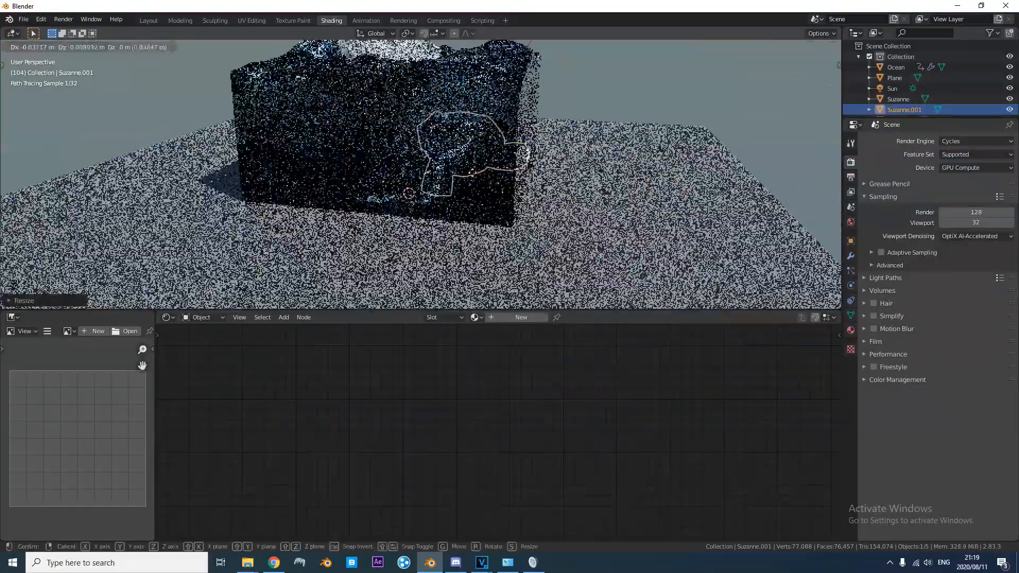
click(441, 178)
scroll(461, 180, up, 3)
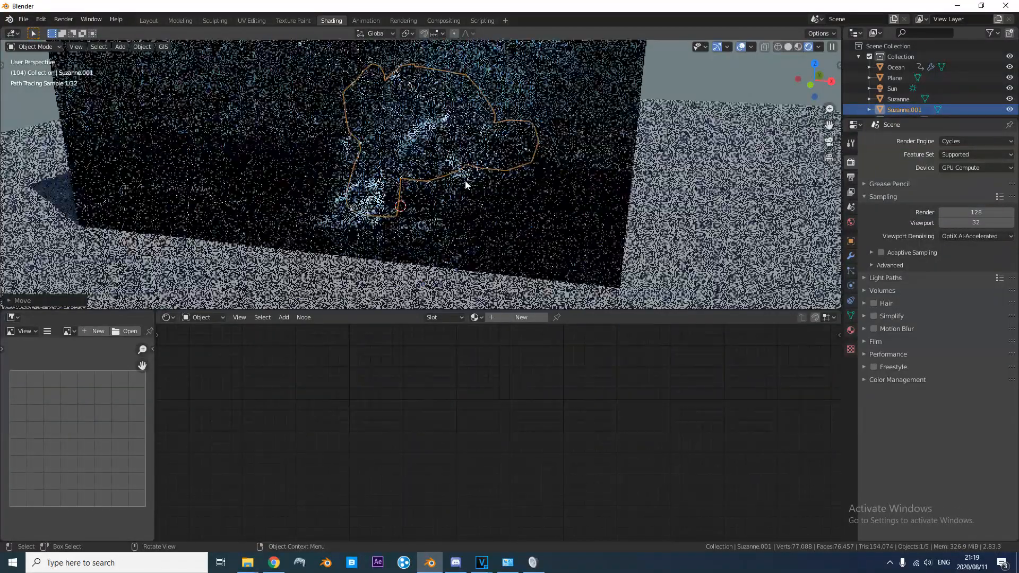
mouse_move(456, 129)
middle_down()
mouse_move(578, 84)
mouse_move(524, 91)
mouse_move(463, 127)
mouse_move(458, 165)
mouse_move(448, 124)
middle_up()
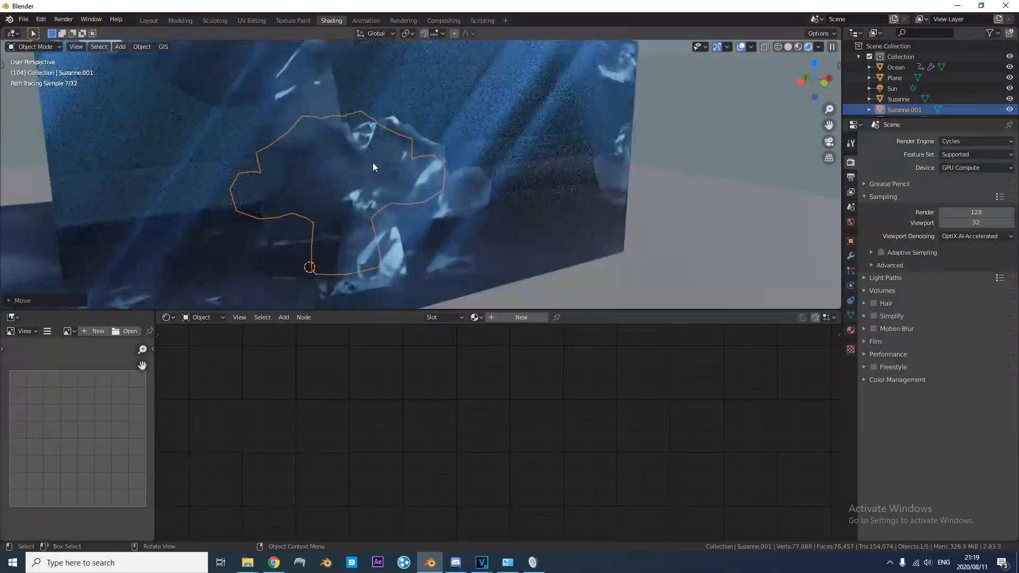
Select the ocean block and lighten the ColorRamp's black stop to a mid gray, trying values 0.088 and 0.465.
click(479, 149)
scroll(523, 371, down, 4)
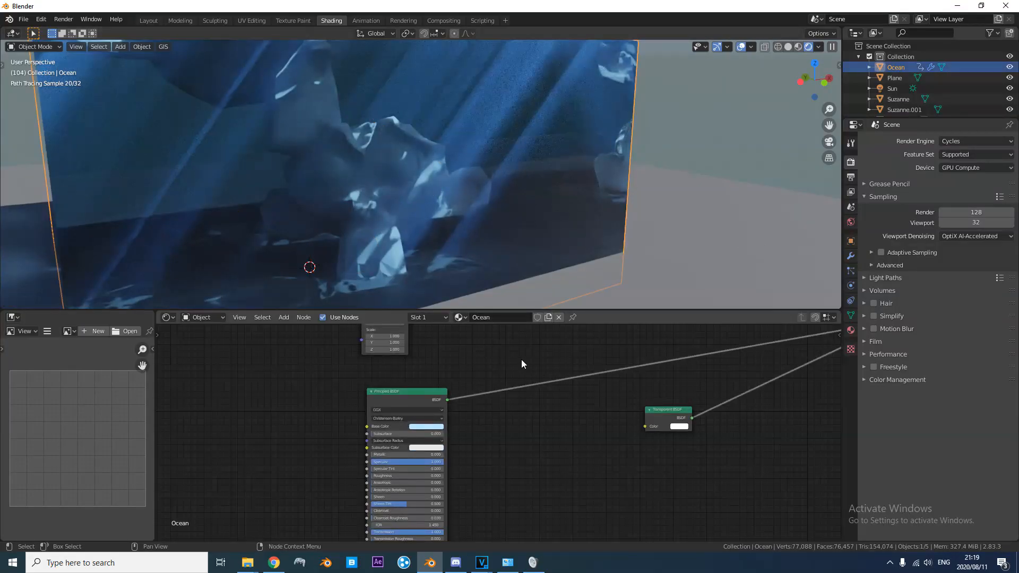
scroll(458, 197, down, 4)
mouse_move(369, 203)
middle_down()
mouse_move(423, 216)
mouse_move(463, 164)
middle_up()
shift+middle_drag(404, 219, 386, 192)
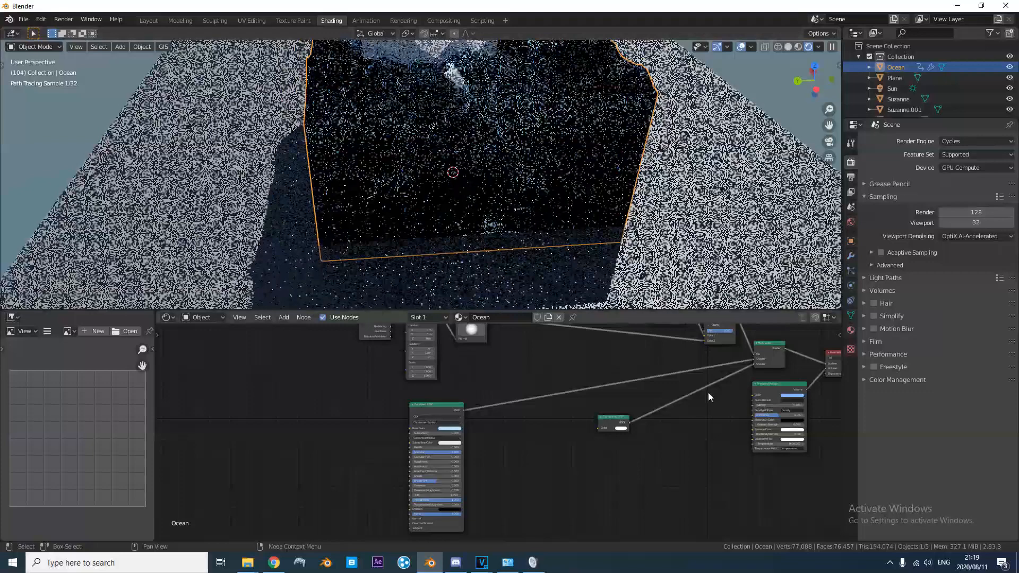
middle_drag(687, 351, 515, 427)
scroll(515, 427, up, 1)
scroll(515, 426, up, 5)
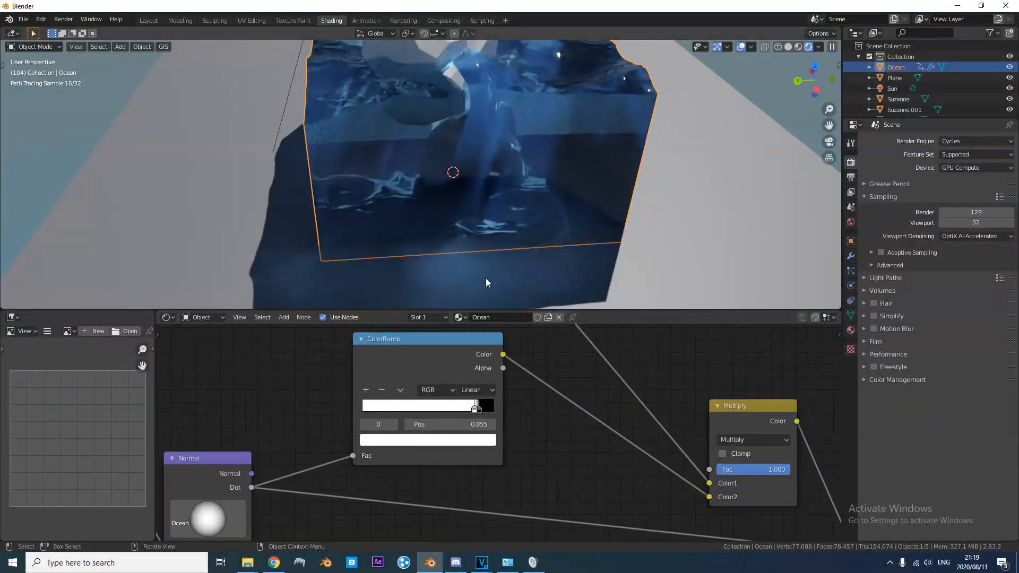
scroll(504, 401, up, 3)
click(470, 392)
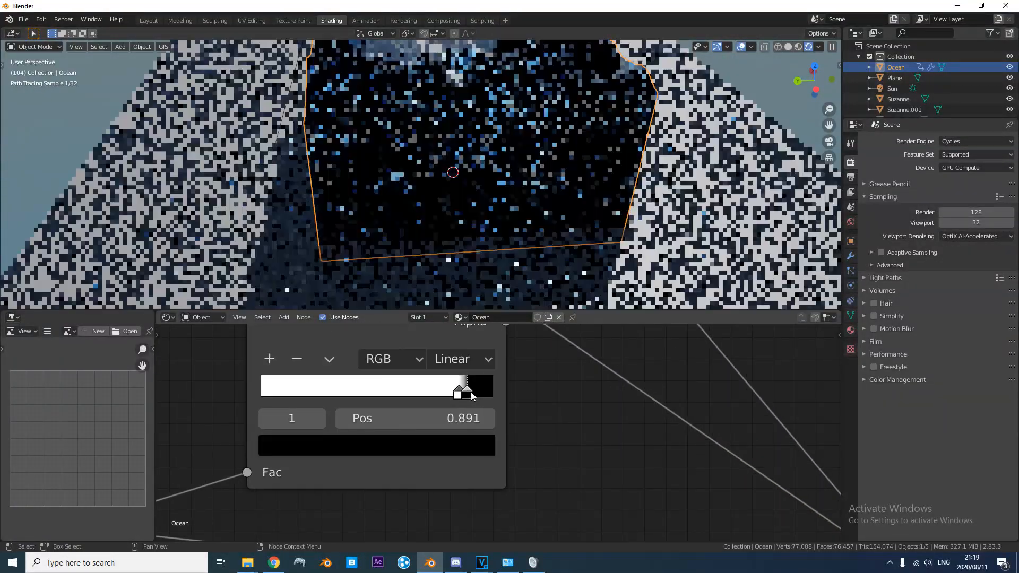
click(425, 453)
click(445, 286)
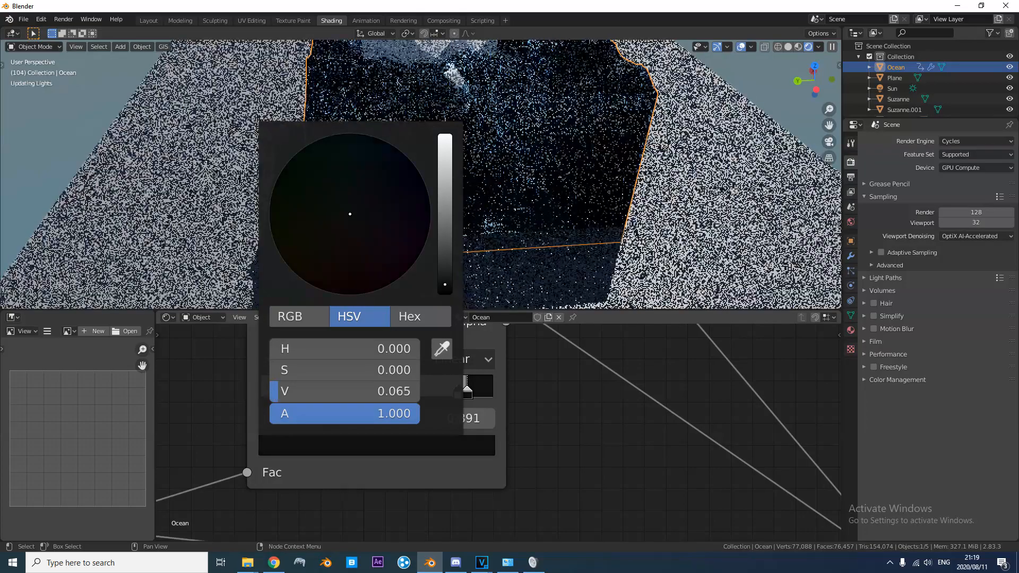
click(446, 282)
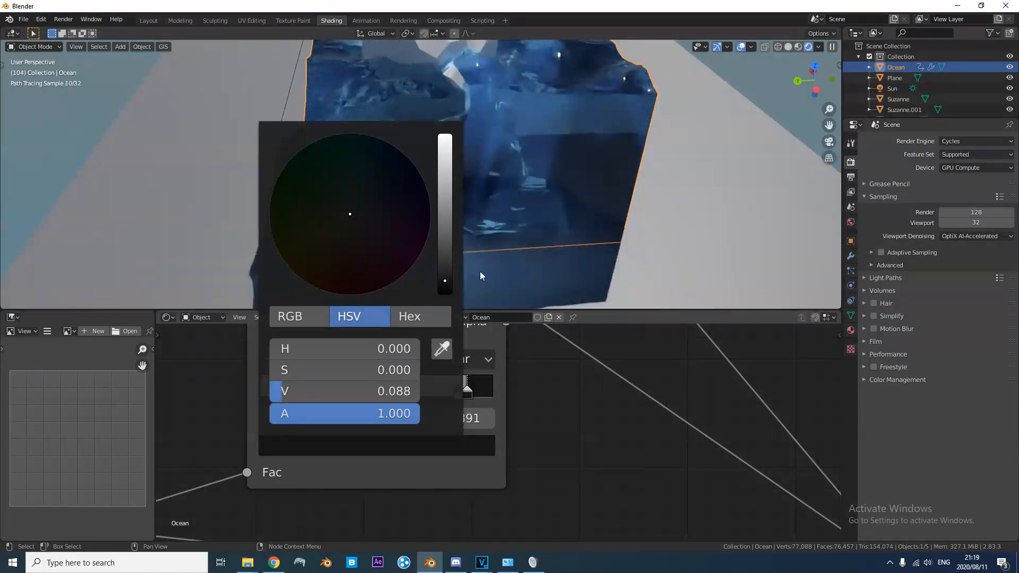
drag(445, 283, 445, 219)
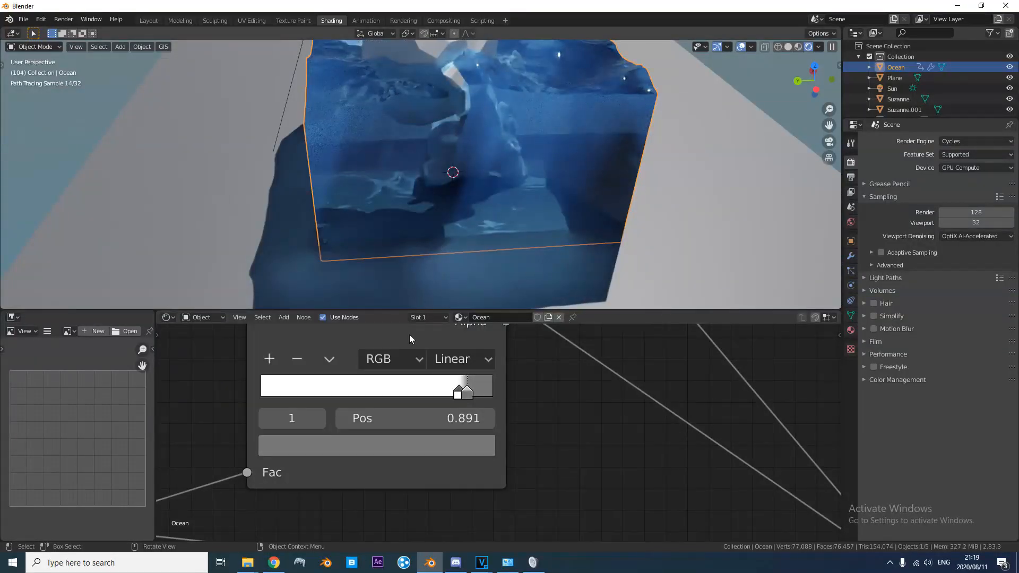
click(465, 443)
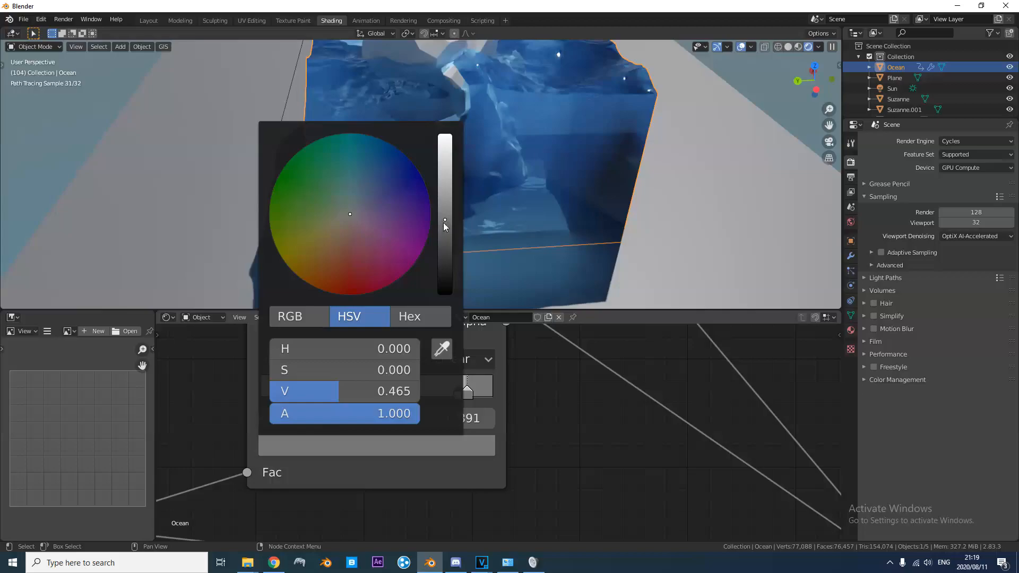
drag(444, 227, 445, 233)
Examine the monkeys in the rendered water from several angles and review the Normal, ColorRamp and Multiply node chain.
middle_drag(558, 233, 465, 200)
scroll(467, 201, up, 5)
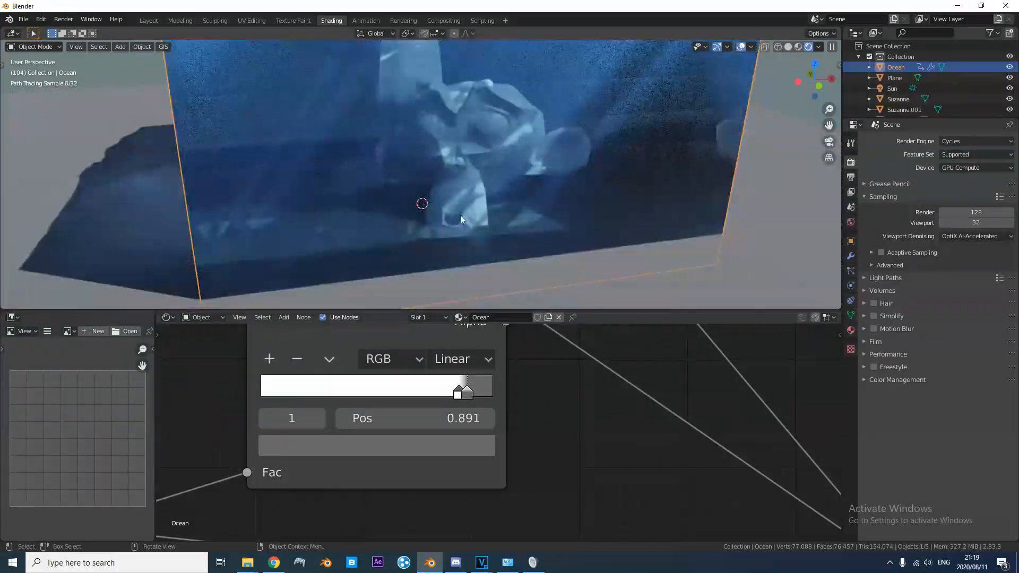
scroll(497, 215, down, 5)
scroll(497, 214, up, 3)
middle_drag(511, 211, 524, 376)
scroll(509, 403, down, 4)
scroll(438, 403, down, 4)
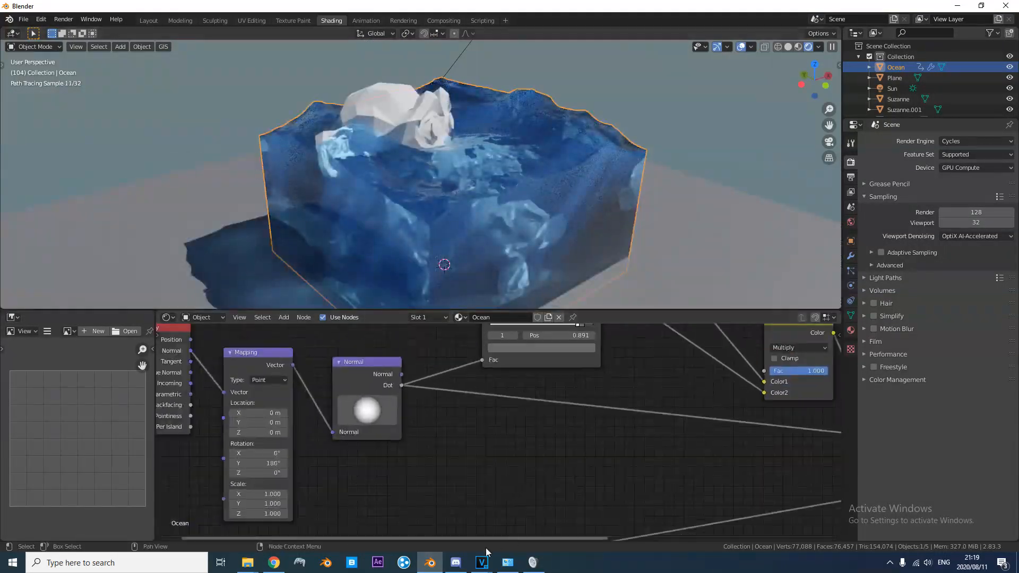
ctrl+scroll(469, 390, right, 5)
ctrl+scroll(450, 410, right, 2)
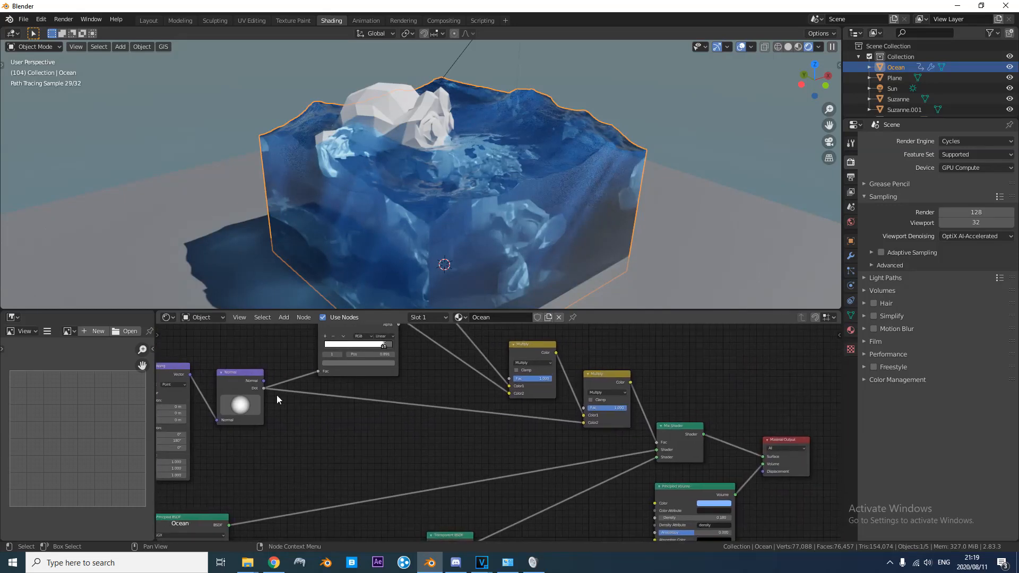
middle_drag(238, 375, 431, 419)
scroll(431, 419, up, 1)
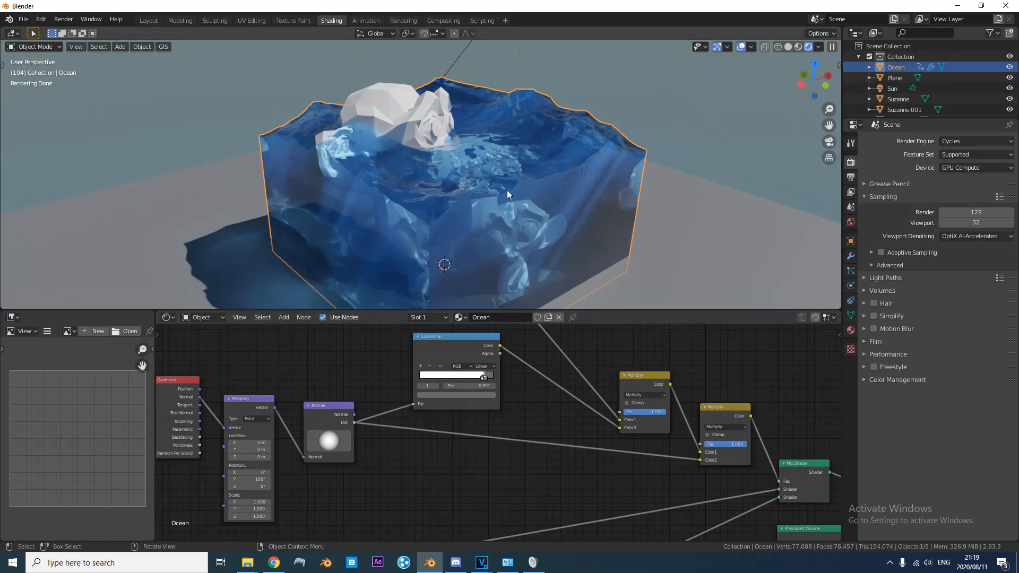
middle_drag(511, 249, 467, 249)
scroll(479, 390, up, 3)
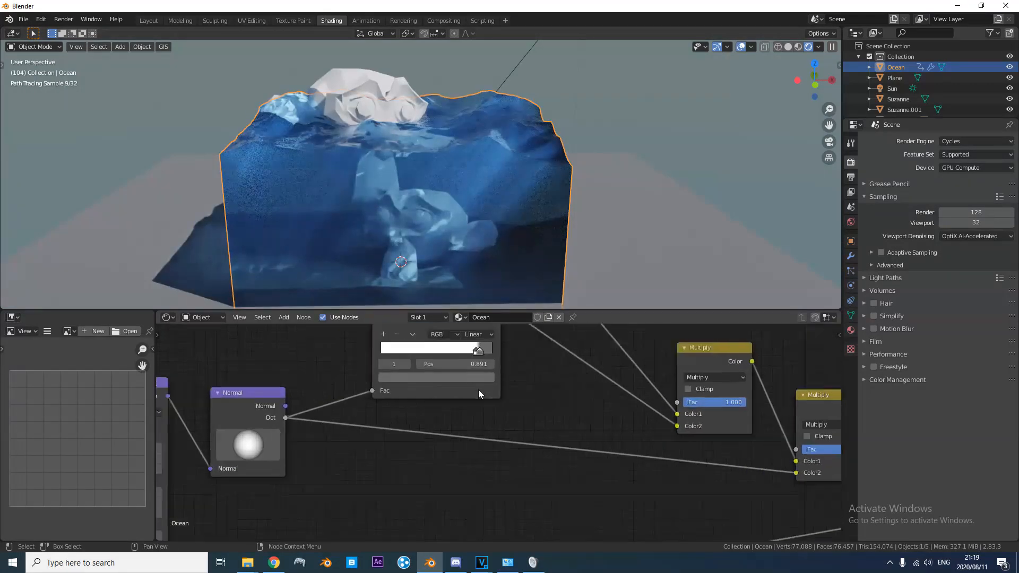
Darken the ColorRamp's gray stop to a value of 0.294.
scroll(479, 390, up, 3)
middle_drag(450, 233, 477, 263)
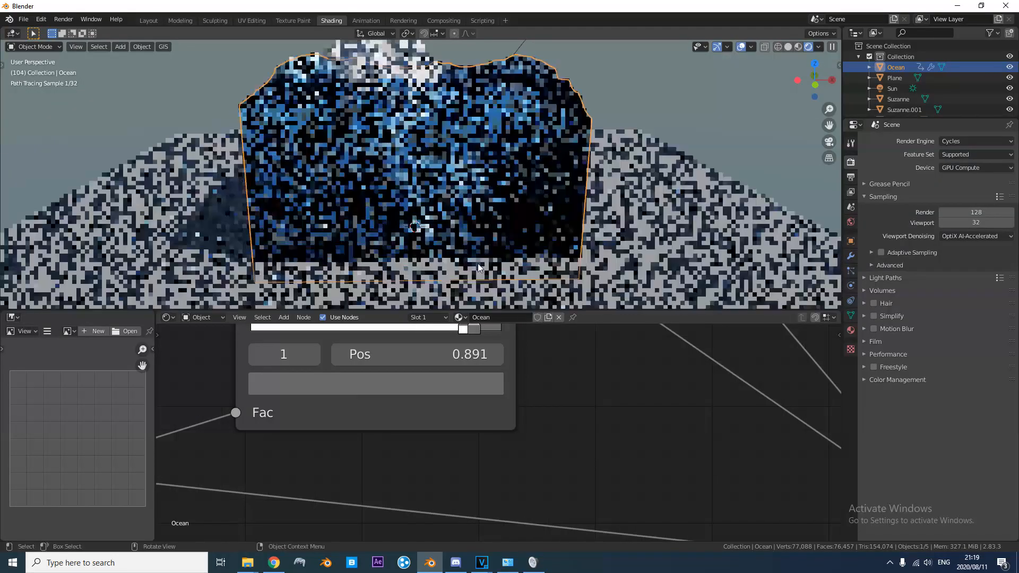
click(473, 382)
drag(457, 164, 448, 198)
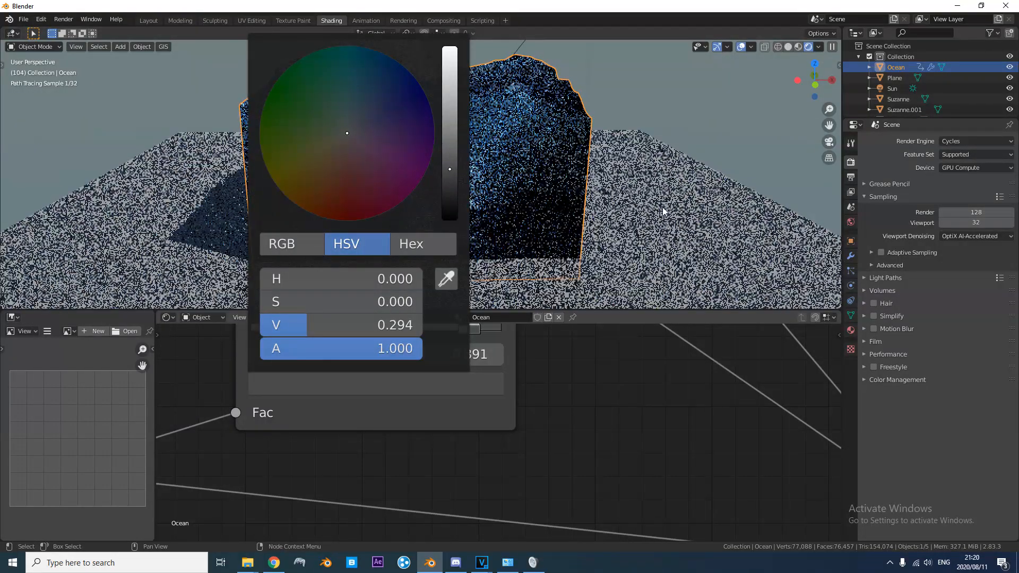
Shift both ColorRamp stops toward the dark end, placing the gray stop at 0.927, and check the block from a corner.
scroll(487, 234, up, 3)
scroll(501, 392, up, 1)
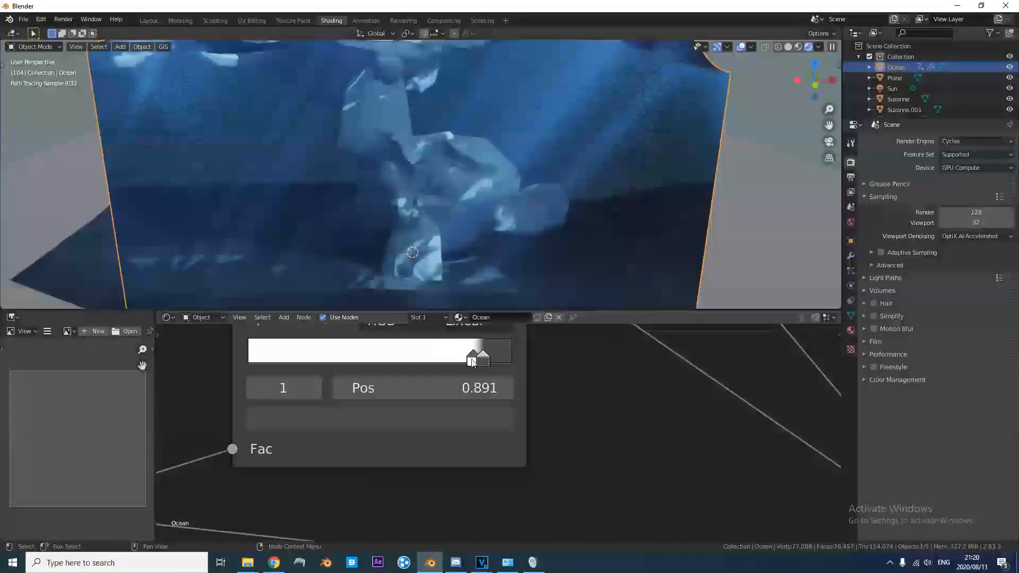
drag(471, 360, 497, 358)
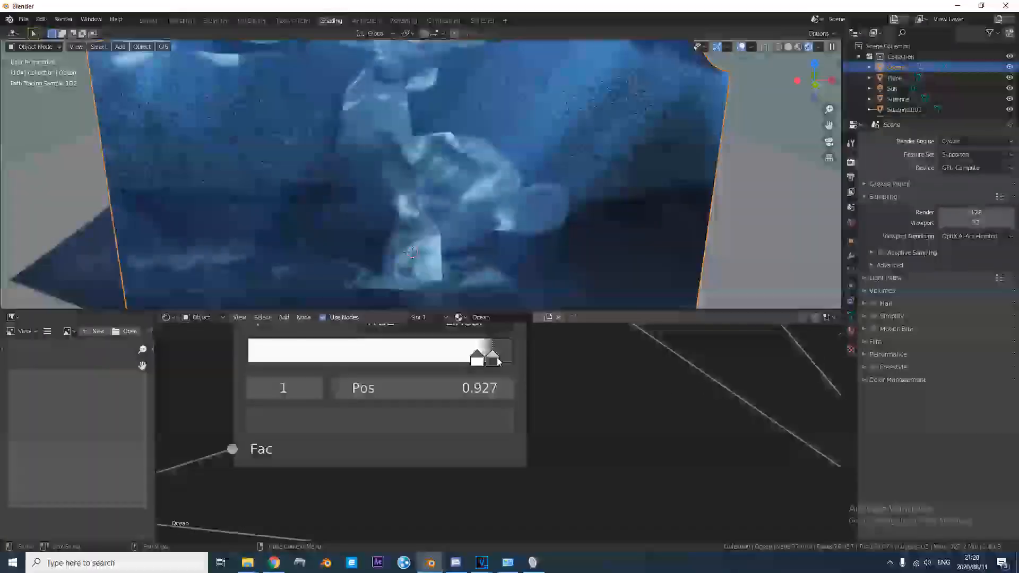
middle_drag(509, 187, 511, 197)
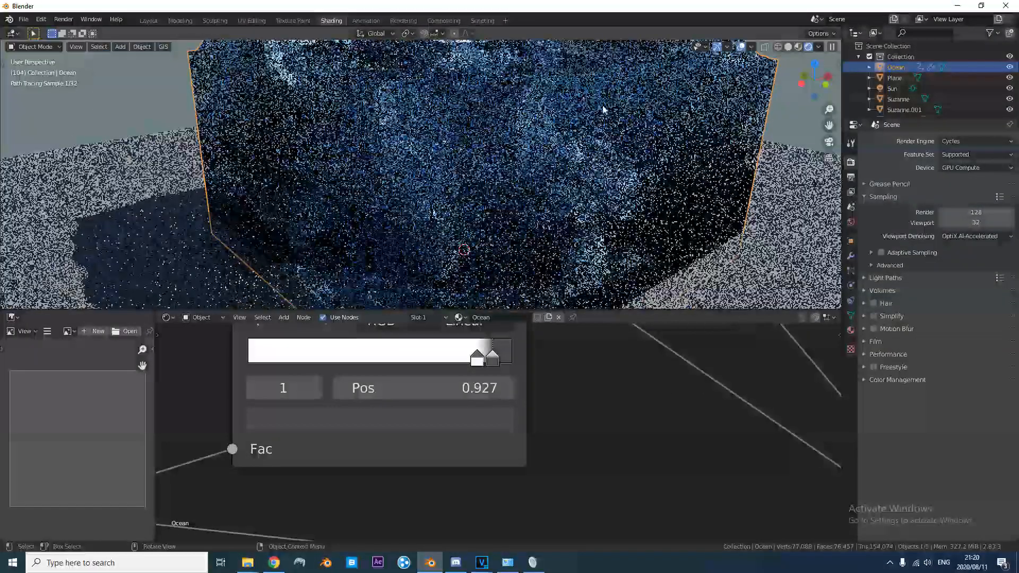
scroll(511, 198, down, 4)
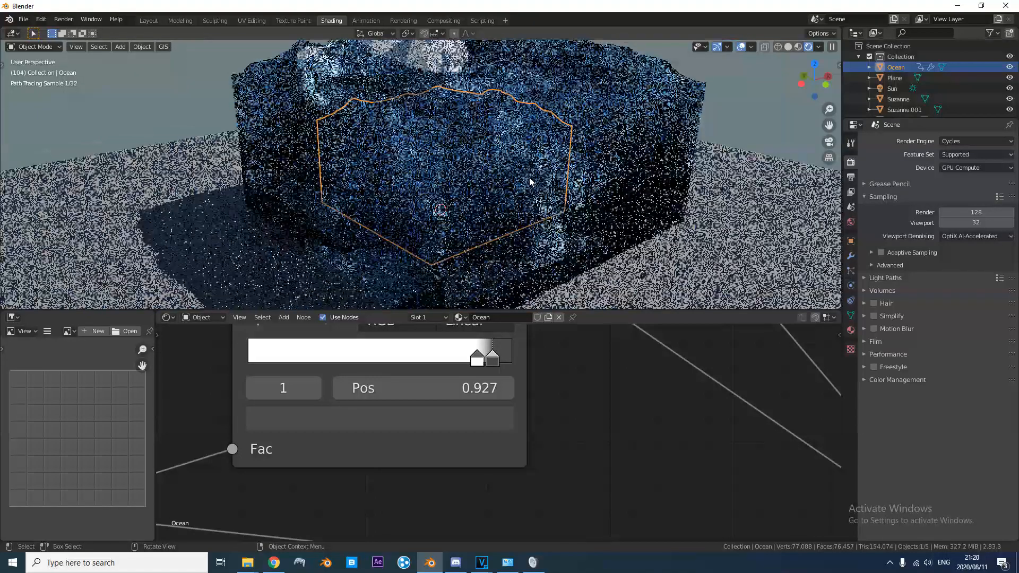
Examine the rendered ocean block and the half-submerged monkey from several heights and distances.
scroll(530, 182, down, 2)
middle_drag(530, 182, 608, 113)
scroll(585, 206, up, 3)
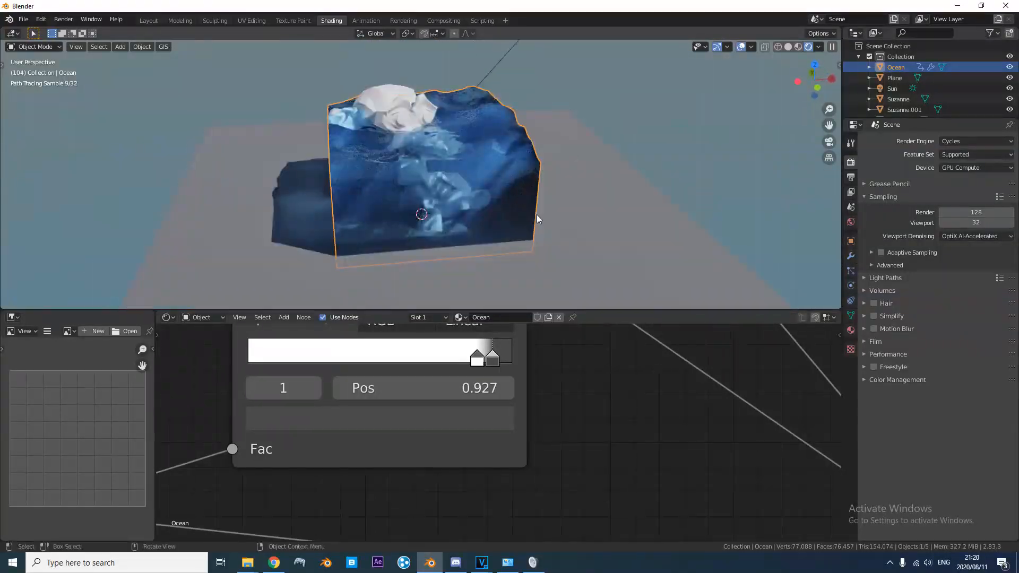
scroll(516, 444, down, 4)
scroll(510, 222, up, 5)
scroll(510, 222, down, 3)
scroll(489, 207, up, 4)
middle_drag(488, 207, 531, 265)
scroll(584, 389, down, 2)
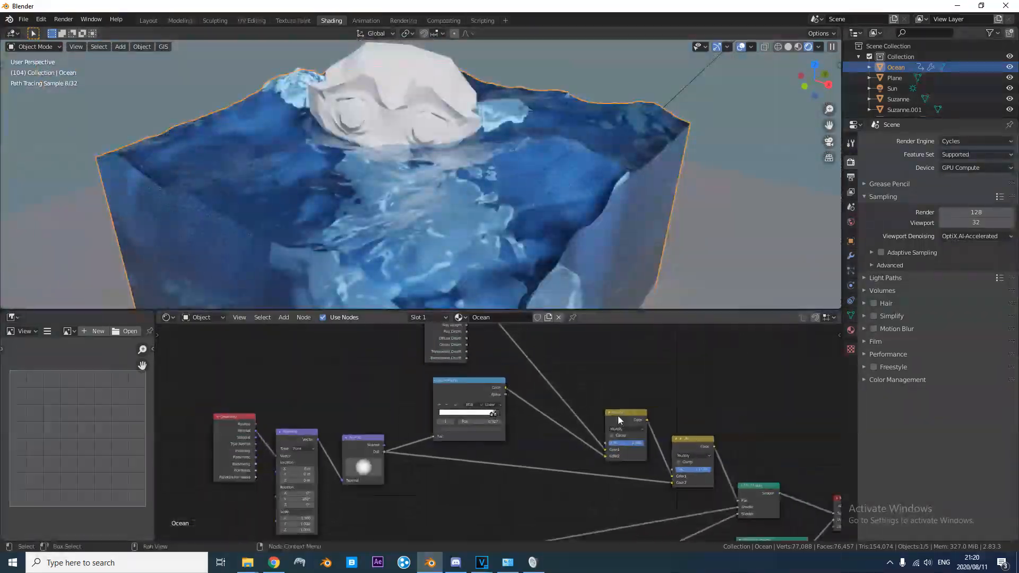
middle_drag(618, 415, 472, 389)
Reselect the ocean block and display its Ocean modifier settings.
click(758, 247)
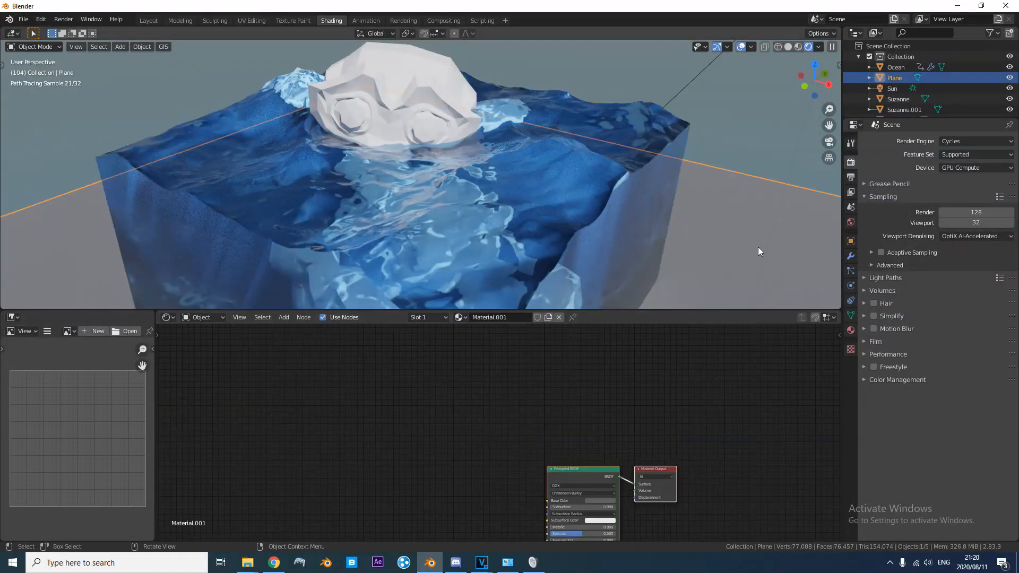
click(667, 185)
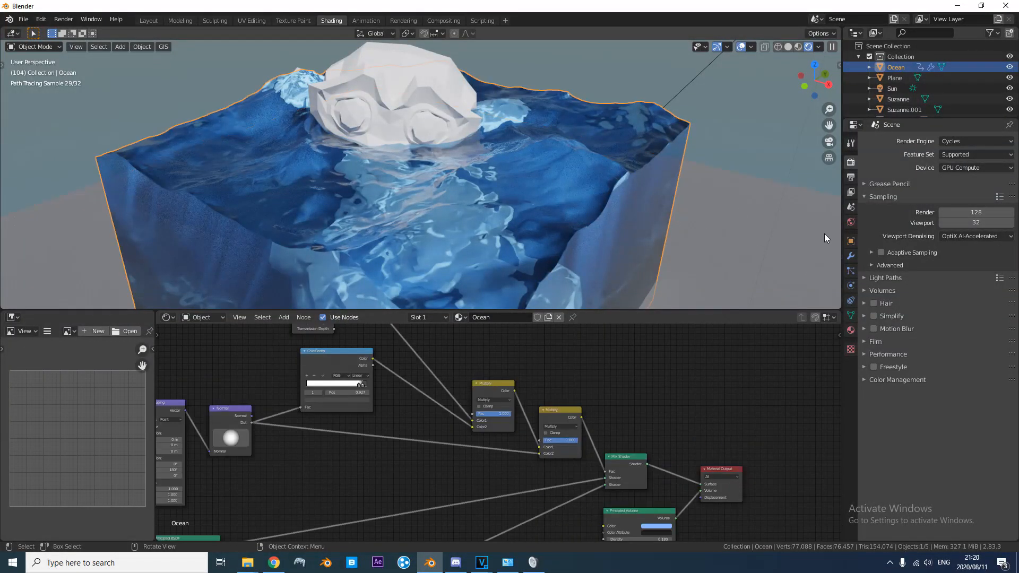
click(852, 255)
click(869, 157)
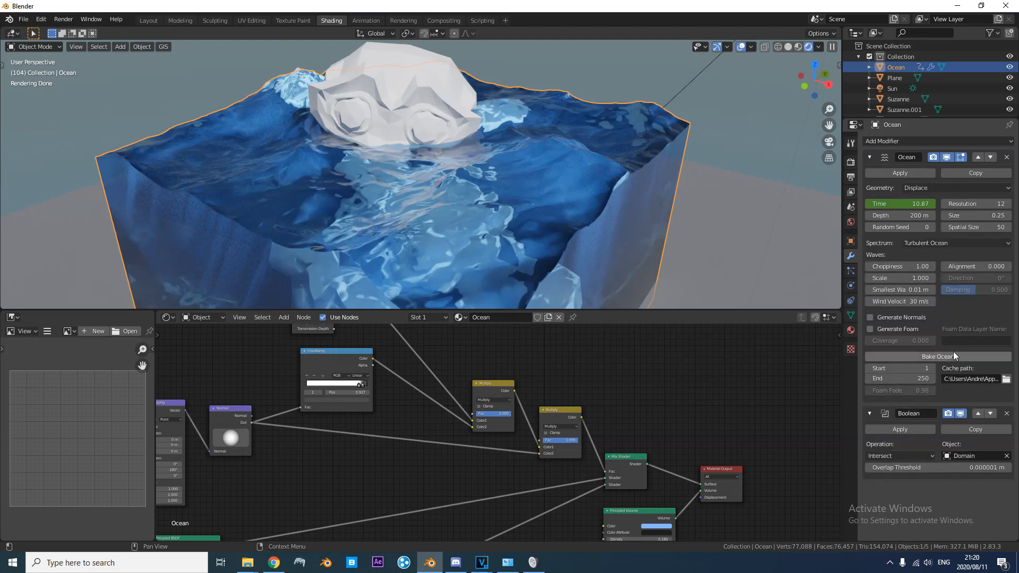
Move the Material Output node farther away from the Mix Shader to free space in the node tree.
drag(716, 468, 812, 455)
scroll(485, 406, down, 3)
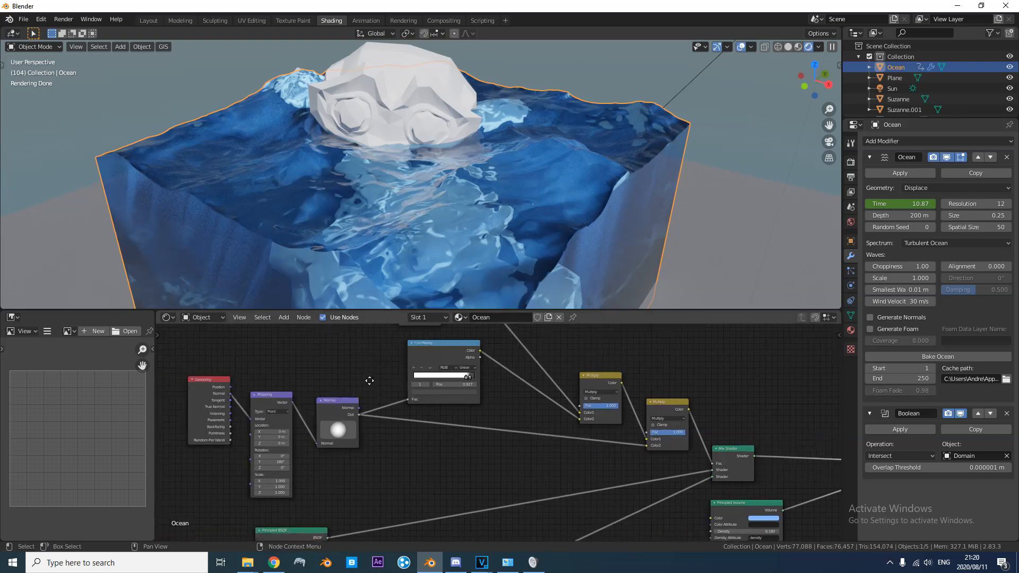
click(266, 381)
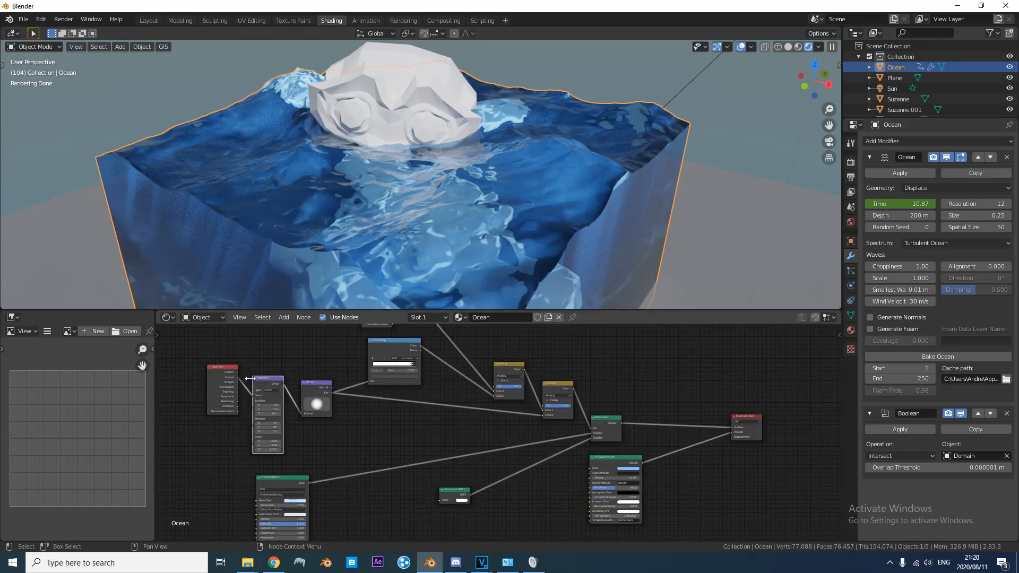
key(alt+z)
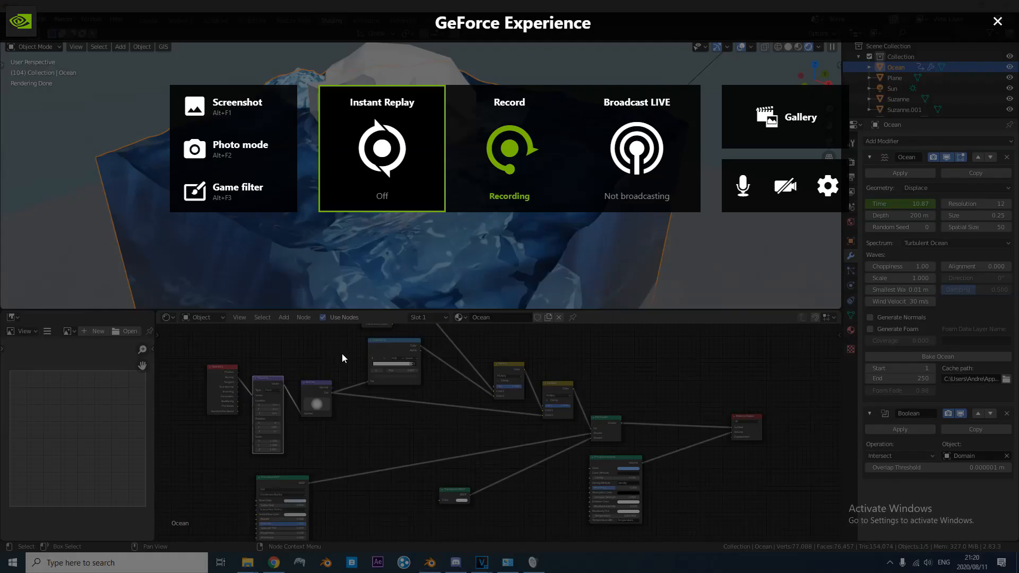
key(alt+z)
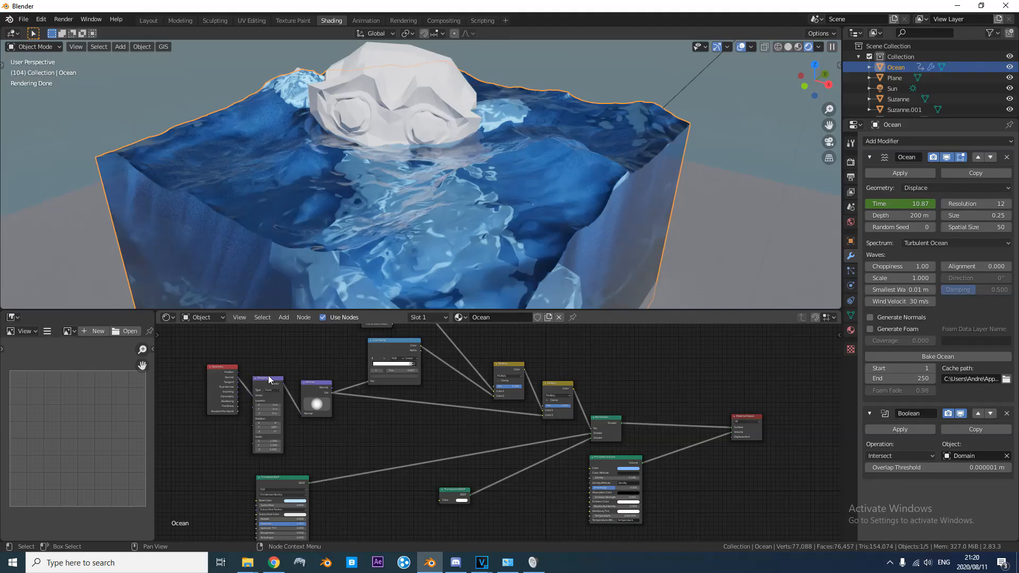
Duplicate the Geometry and Normal nodes without the Mapping node and place the copies in empty space above the Mix Shader.
click(217, 372)
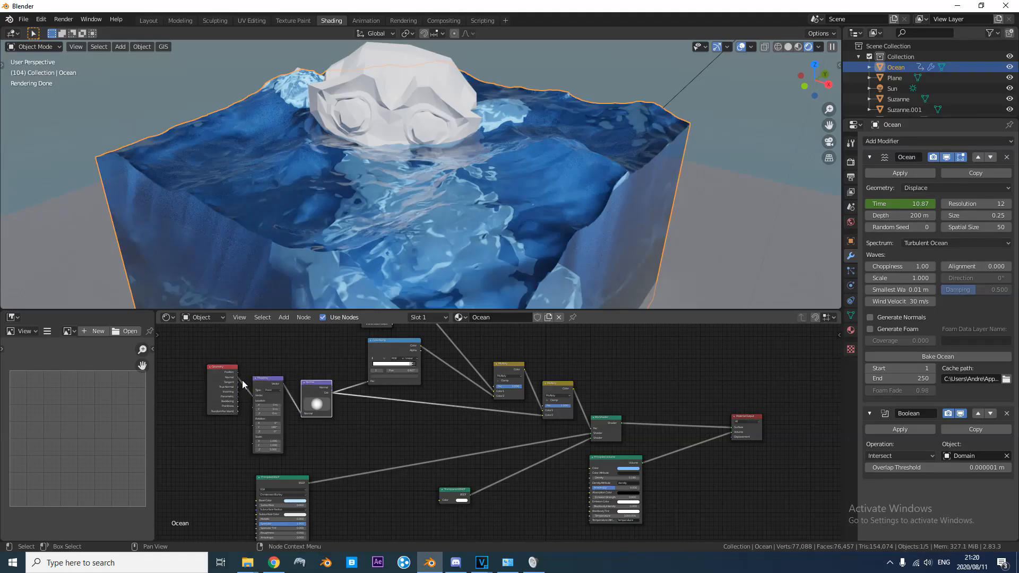
scroll(224, 385, up, 2)
middle_drag(225, 384, 412, 371)
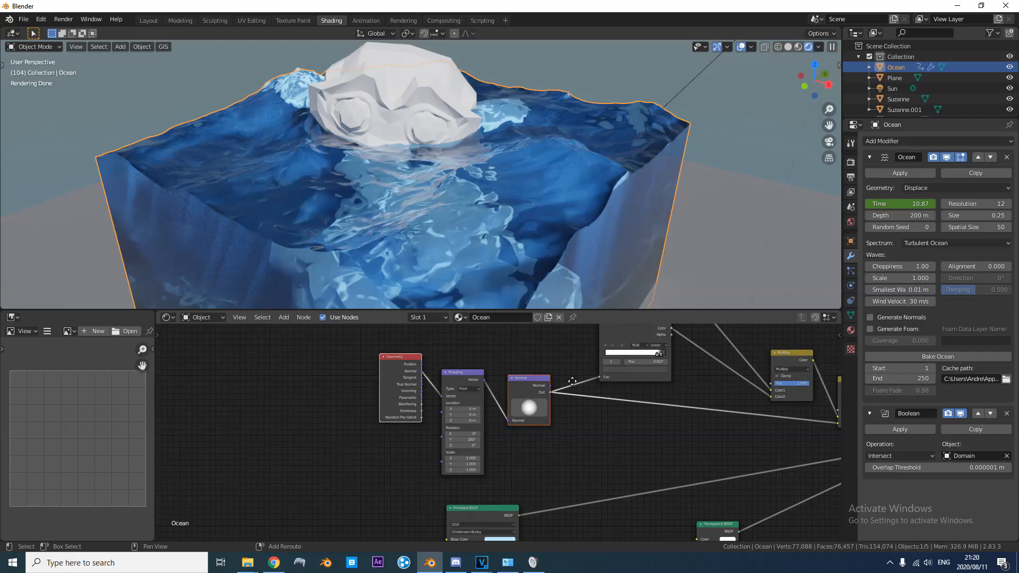
shift+middle_drag(575, 381, 291, 407)
key(shift+d)
click(775, 350)
middle_drag(709, 374, 655, 391)
scroll(520, 384, up, 1)
Connect the copied Geometry node's Normal output to the copied Normal node, and its Dot output to the Material Output's Surface.
drag(522, 371, 631, 439)
middle_drag(688, 403, 539, 320)
drag(639, 427, 779, 432)
middle_drag(779, 432, 734, 460)
drag(479, 339, 690, 480)
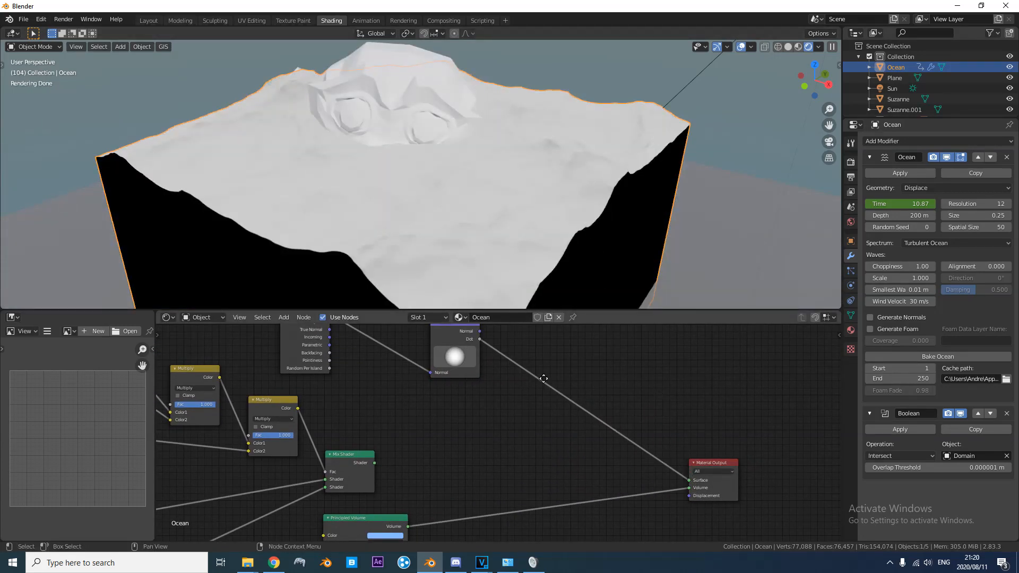
Insert a ColorRamp between the copied Normal node's Dot output and the Material Output.
middle_drag(544, 378, 489, 406)
key(shift+a)
click(610, 382)
text(ram)
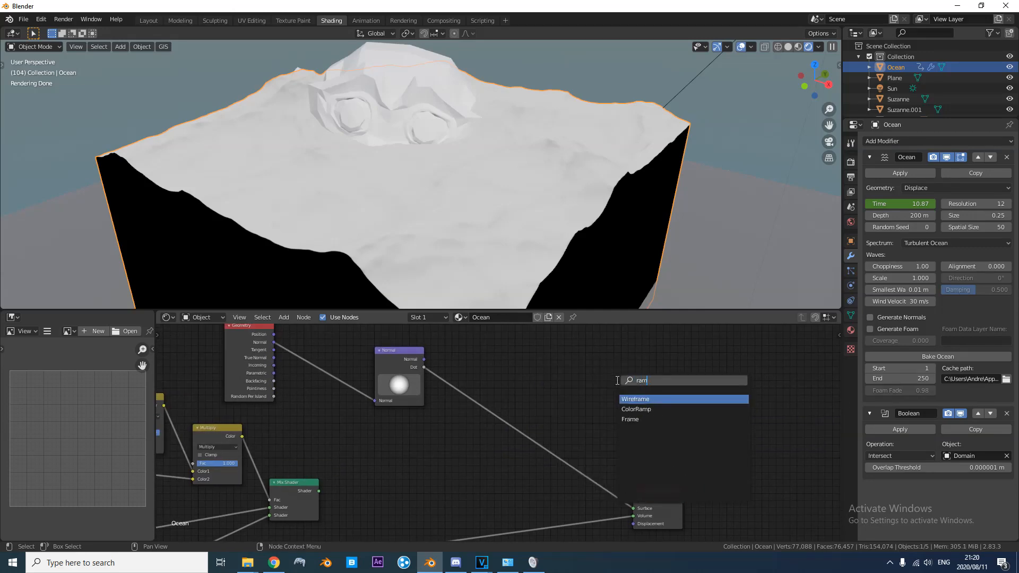
text(p)
click(641, 399)
click(495, 379)
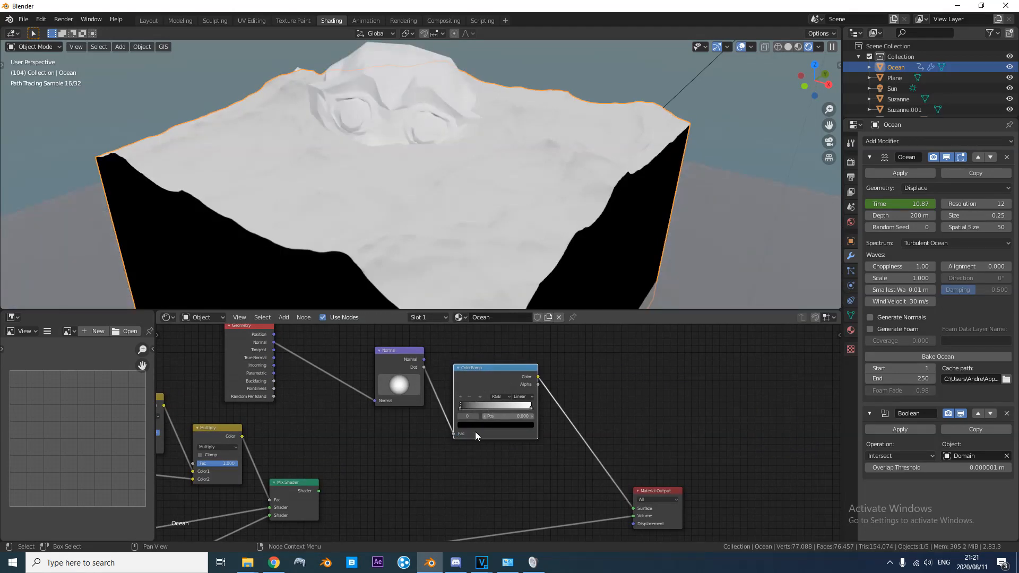
Reverse the new ColorRamp's black and white stops and place them close together near its far end to isolate the steep wave crests.
drag(461, 409, 532, 406)
middle_drag(530, 239, 427, 193)
drag(531, 407, 528, 405)
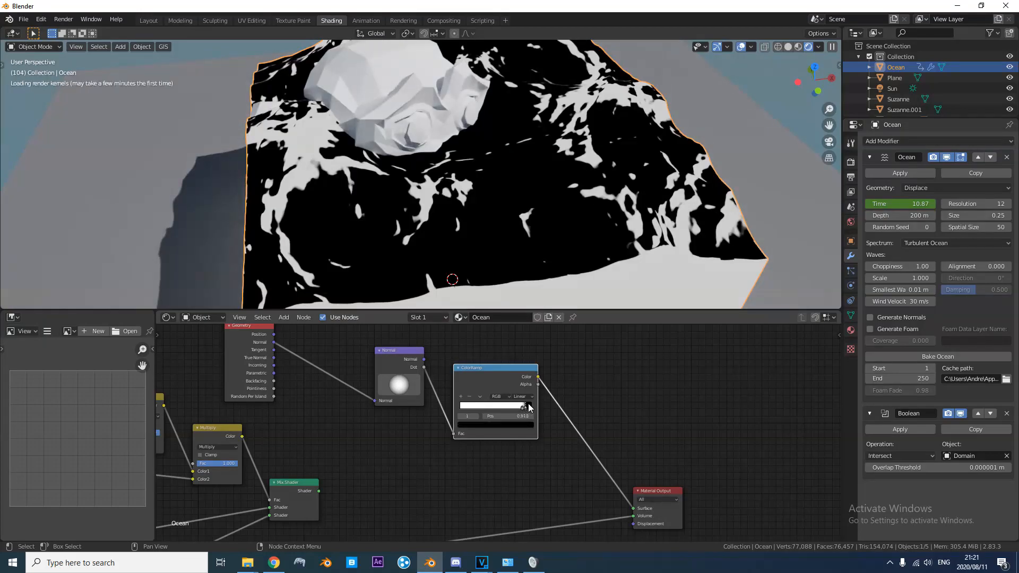
drag(523, 406, 519, 407)
middle_drag(468, 195, 334, 111)
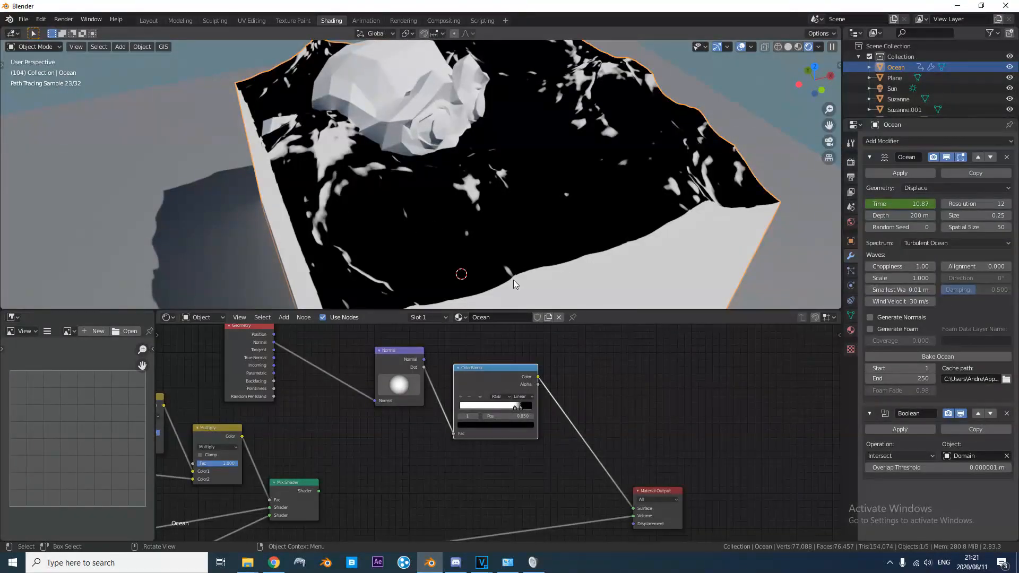
Move the Mix Shader nearer the Material Output and place a duplicate of it alongside.
scroll(446, 425, down, 2)
middle_drag(470, 487, 446, 418)
drag(439, 467, 452, 362)
drag(430, 414, 515, 390)
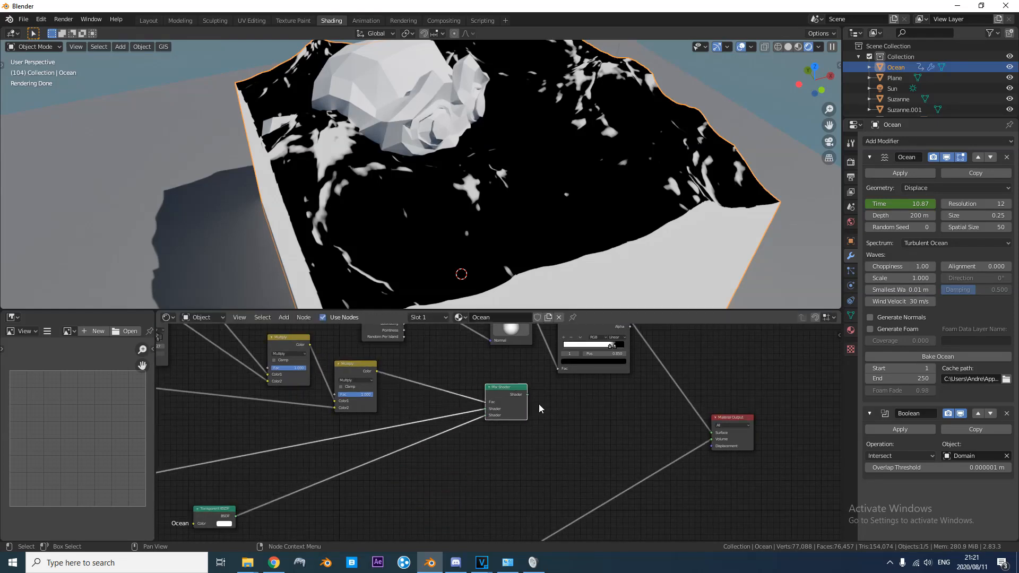
middle_drag(563, 414, 490, 392)
key(shift+d)
click(534, 402)
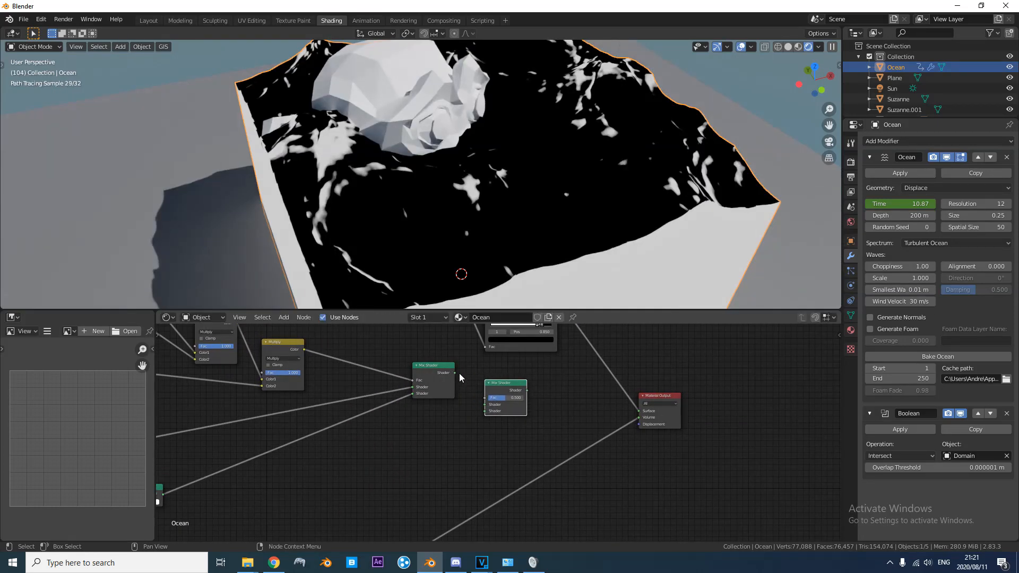
middle_drag(452, 378, 459, 357)
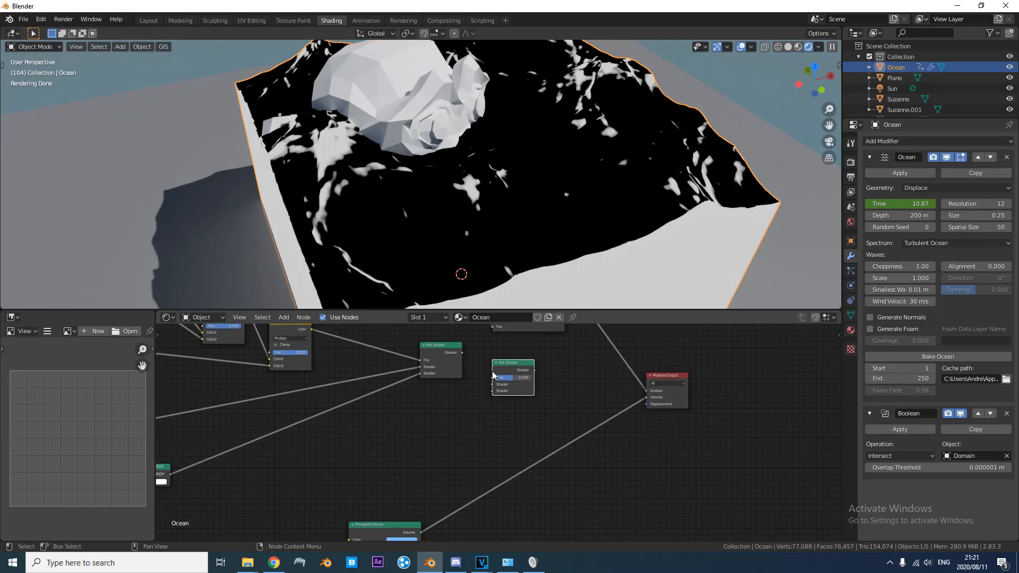
Add a Diffuse BSDF and connect it with the original Mix Shader to the two shader inputs of the duplicated Mix Shader.
middle_drag(523, 249, 536, 183)
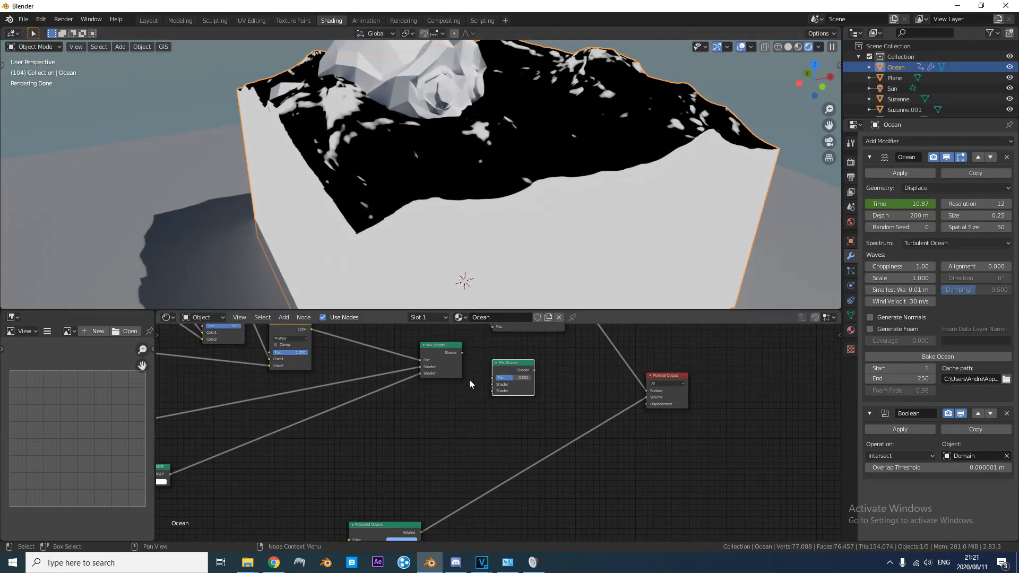
key(shift+a)
text(d)
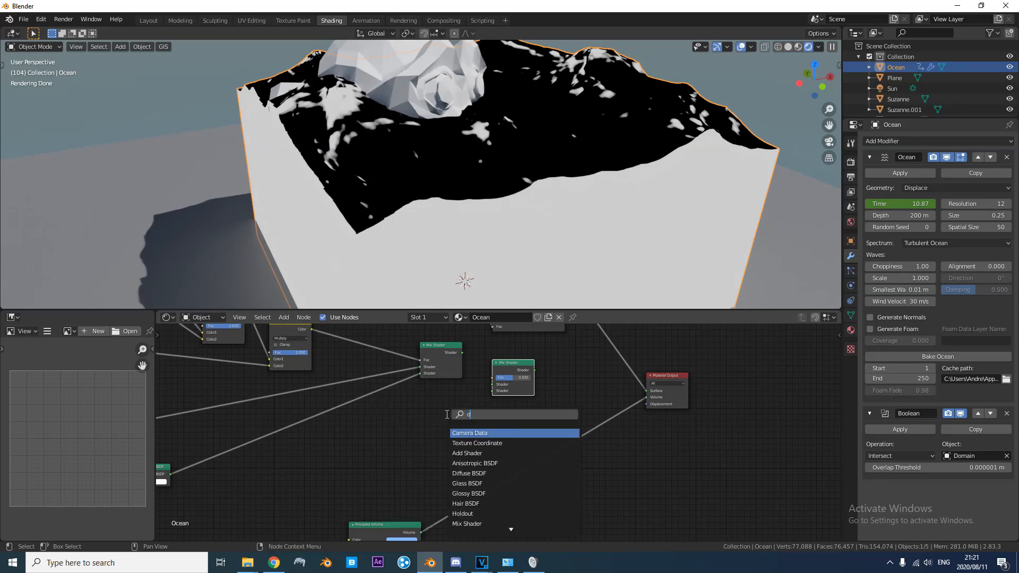
text(if)
key(Return)
drag(433, 426, 492, 391)
drag(462, 353, 493, 384)
middle_drag(522, 228, 528, 294)
middle_drag(622, 419, 606, 471)
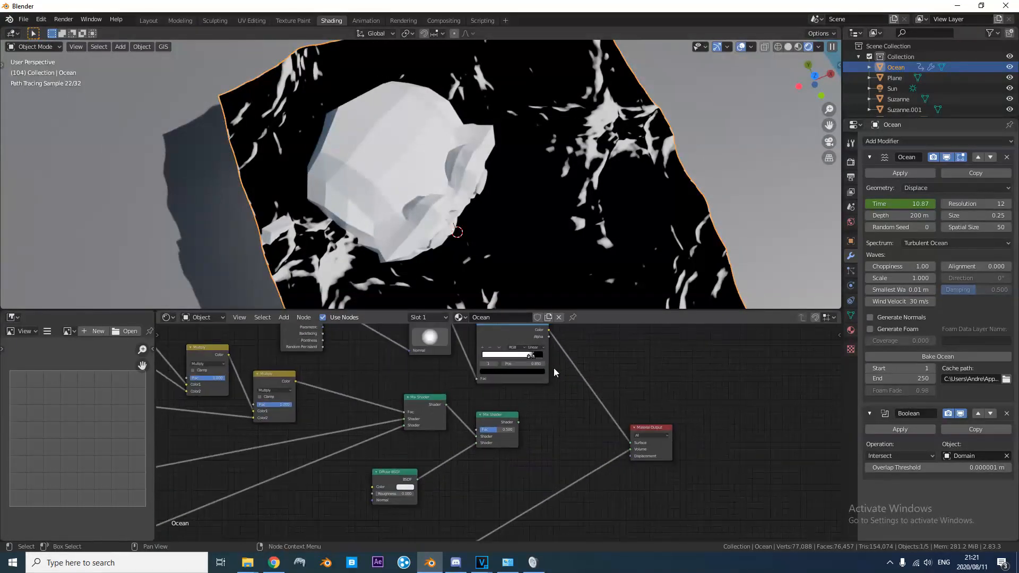
Try the duplicated Mix Shader as the surface output with the new ColorRamp as its factor, and inspect the block.
mouse_move(548, 331)
mouse_down()
mouse_move(475, 430)
mouse_move(537, 418)
mouse_move(634, 443)
mouse_up()
middle_drag(506, 220, 516, 178)
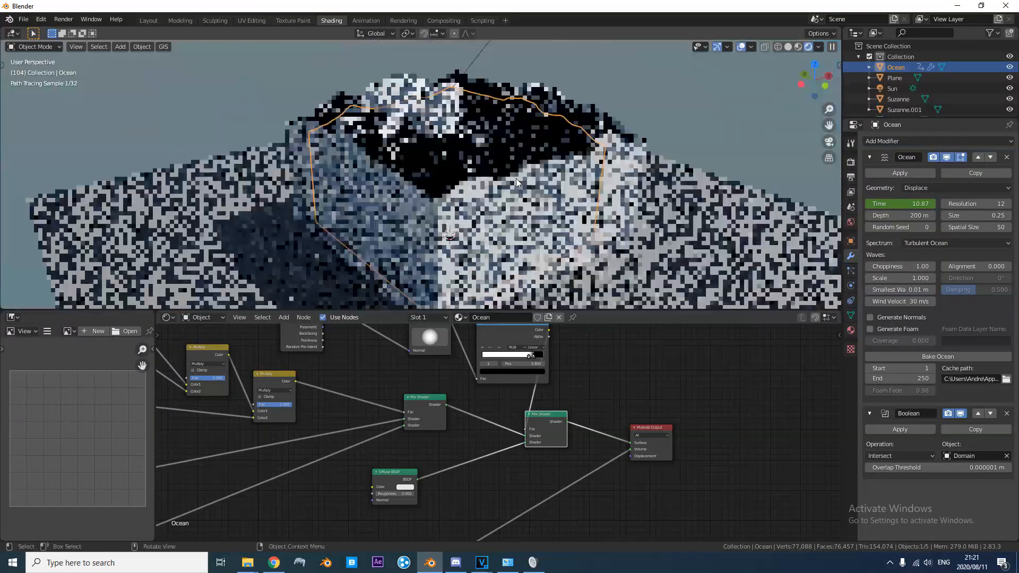
scroll(487, 215, down, 4)
middle_drag(423, 193, 560, 126)
mouse_move(505, 237)
middle_down()
mouse_move(462, 199)
mouse_move(558, 182)
middle_up()
scroll(559, 181, up, 2)
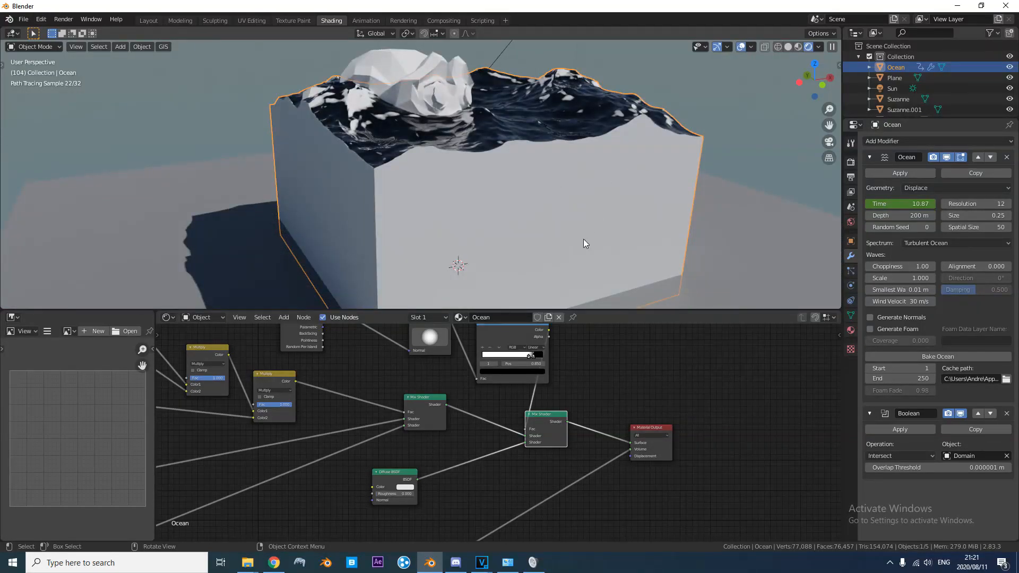
Reconnect the original Mix Shader directly to the Material Output's Surface.
drag(527, 435, 630, 443)
middle_drag(540, 406, 595, 392)
middle_drag(515, 412, 553, 397)
scroll(622, 416, down, 2)
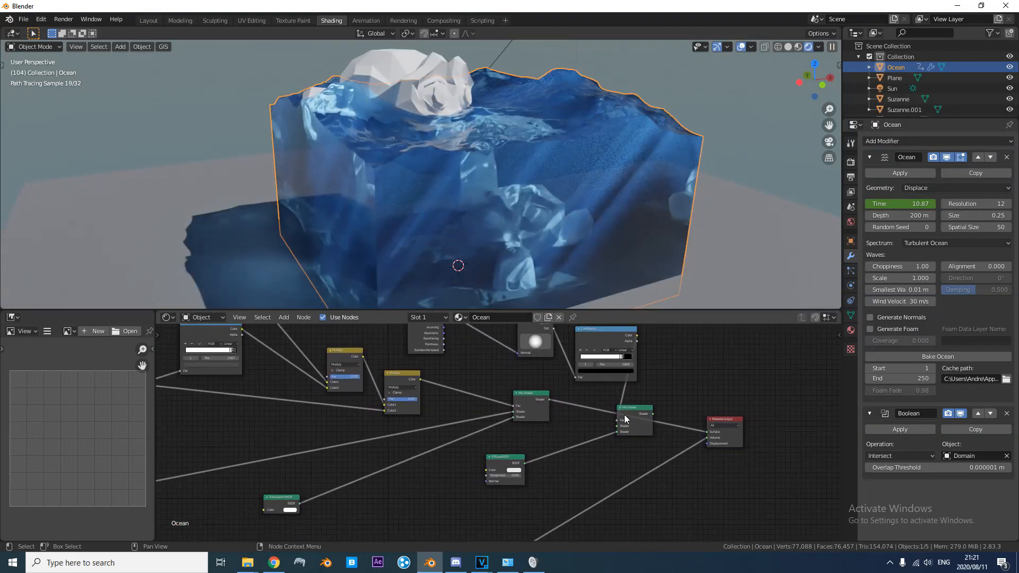
Insert the duplicated Mix Shader between the Principled BSDF and the original Mix Shader, with the Diffuse BSDF as its second shader.
drag(635, 414, 415, 374)
drag(416, 441, 482, 421)
drag(641, 403, 289, 459)
drag(367, 456, 390, 442)
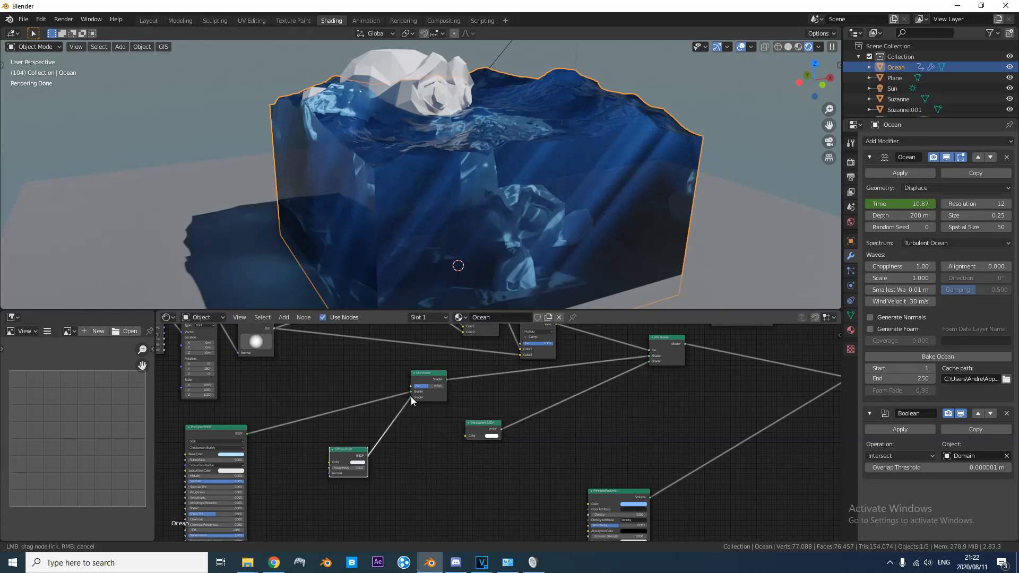
drag(411, 396, 411, 397)
Move the copied Geometry, Normal and new ColorRamp nodes together to the empty area before the rest of the node tree.
shift+scroll(527, 409, up, 5)
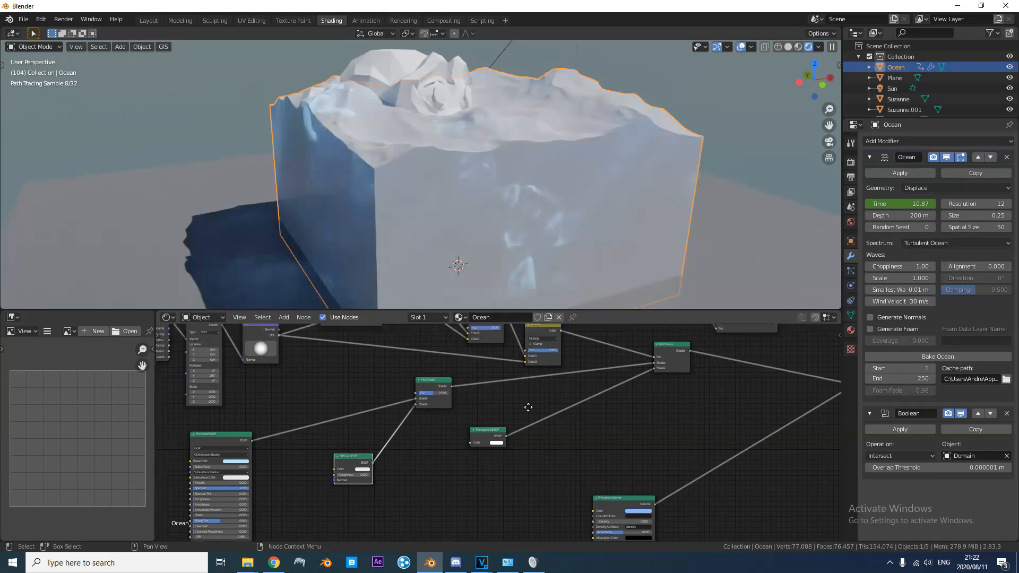
middle_drag(692, 381, 683, 396)
click(728, 395)
shift+click(555, 370)
middle_drag(631, 452, 600, 337)
scroll(702, 375, down, 8)
key(g)
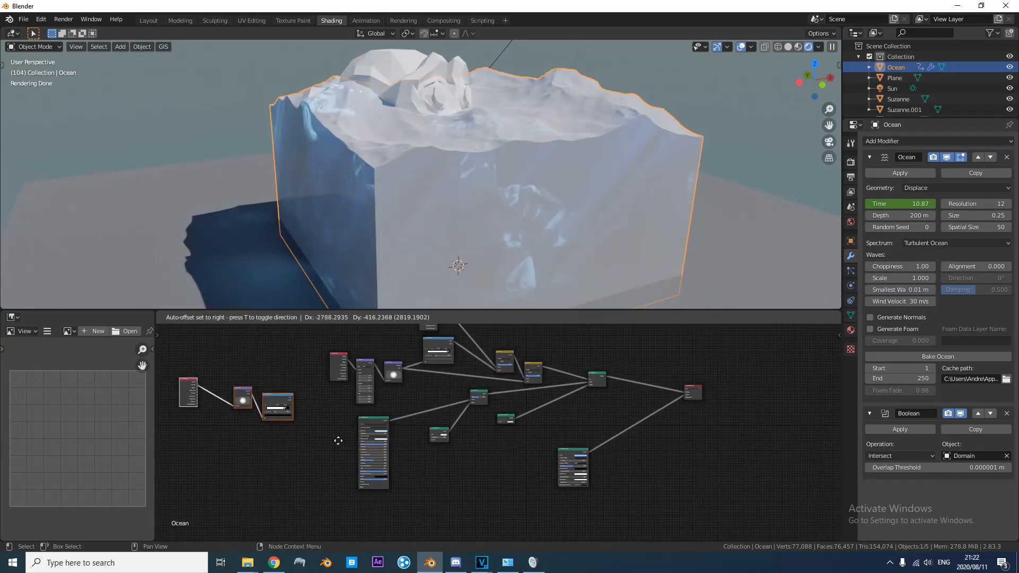
click(345, 442)
Connect the new ColorRamp's Color to the factor of the Principled-Diffuse Mix Shader and check the foam around the block.
scroll(352, 442, up, 5)
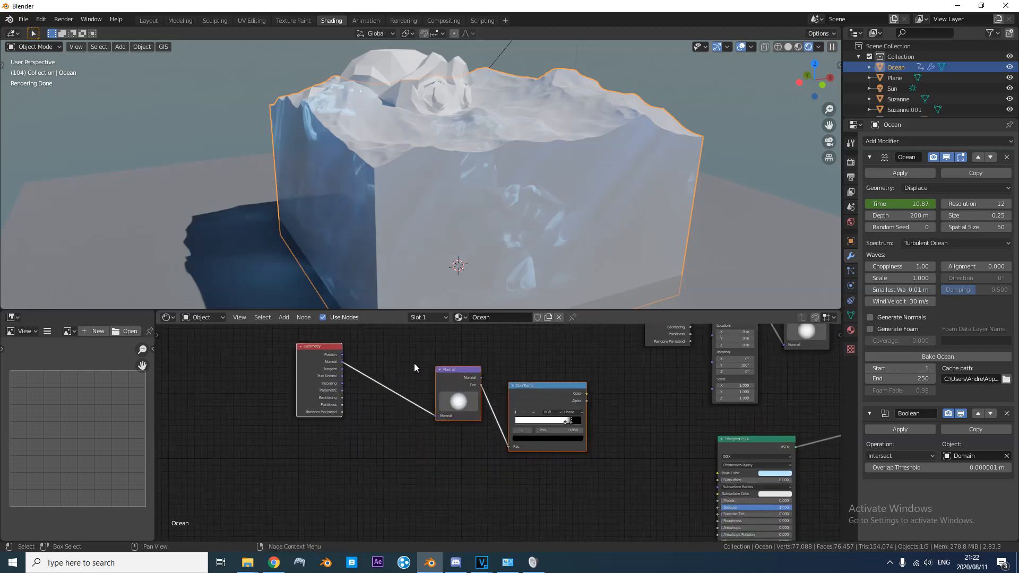
middle_drag(483, 387, 331, 379)
middle_drag(505, 404, 322, 393)
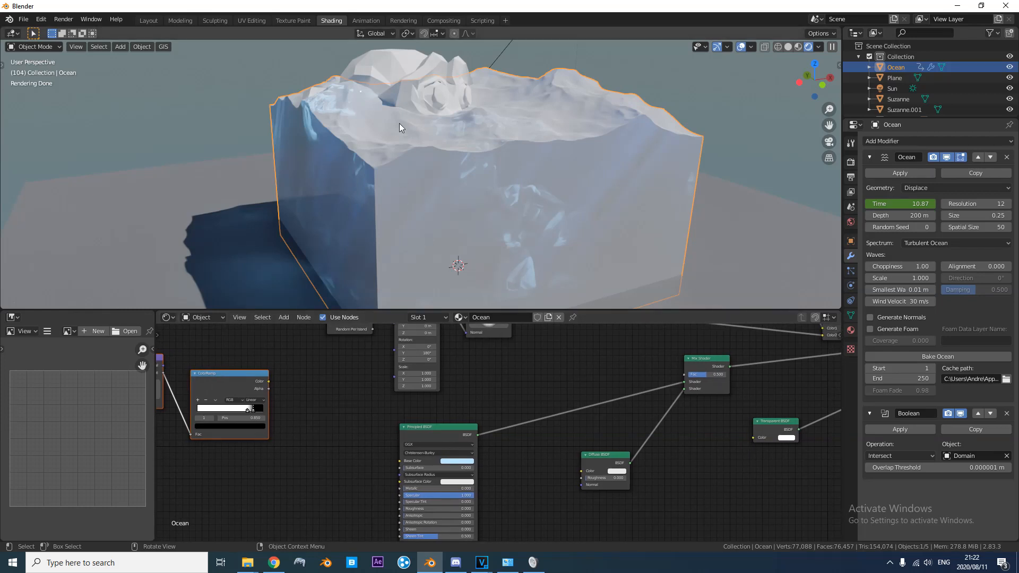
drag(268, 382, 686, 374)
middle_drag(552, 211, 343, 155)
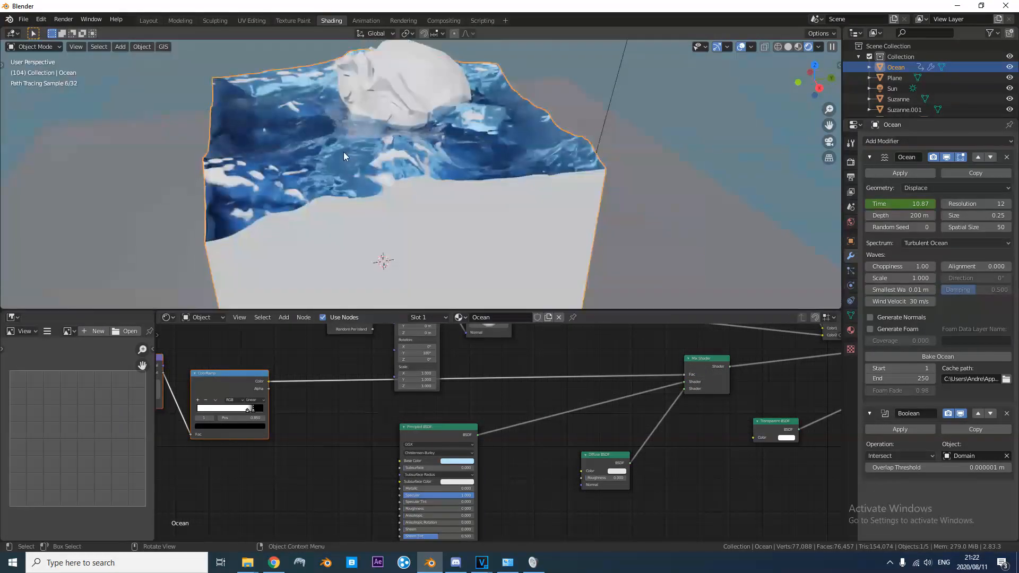
mouse_move(454, 186)
middle_down()
mouse_move(397, 172)
mouse_move(398, 157)
middle_up()
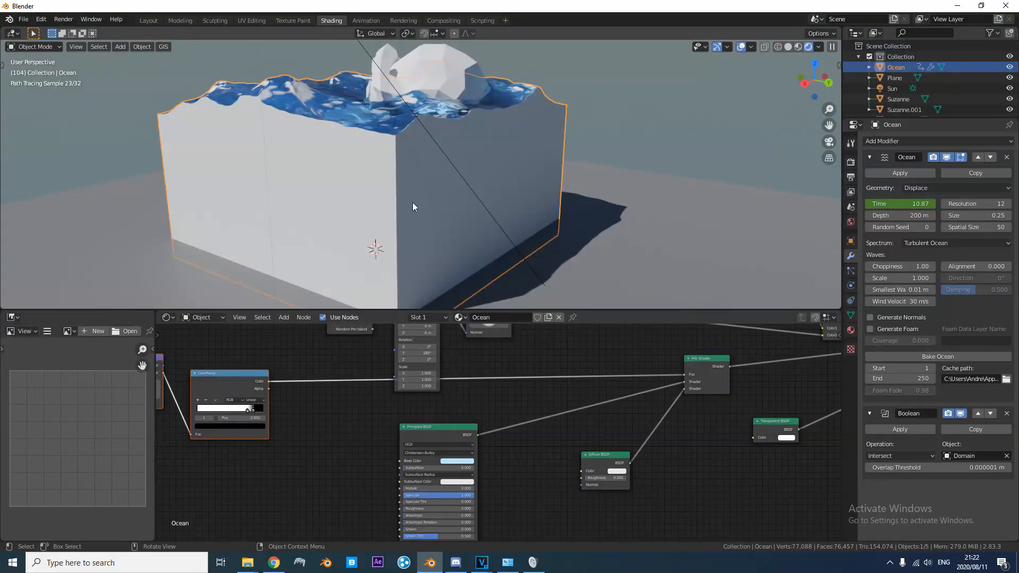
Move the Principled BSDF farther below the ColorRamp link and select the second Multiply node for review.
drag(430, 427, 355, 499)
middle_drag(701, 387, 549, 484)
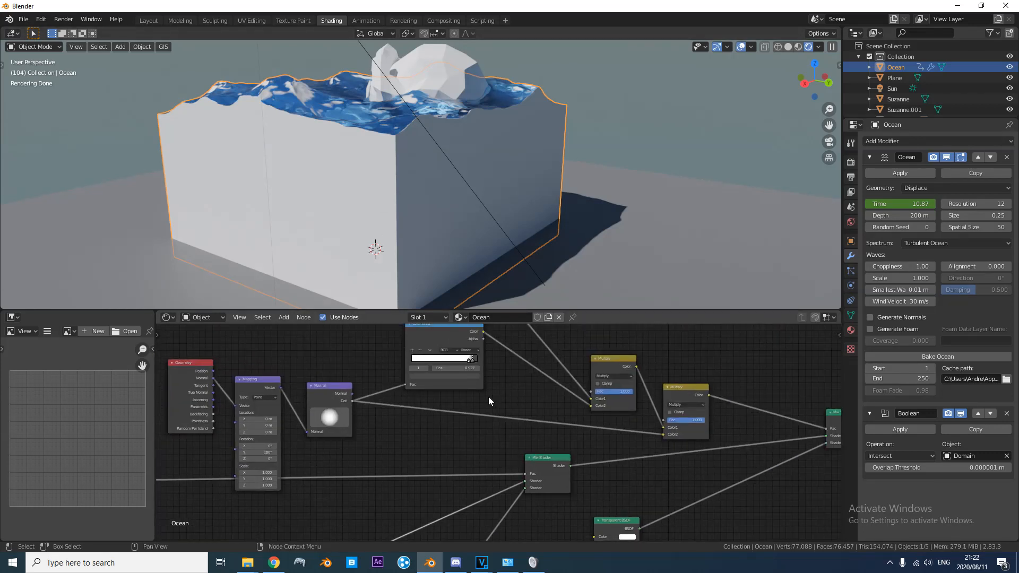
middle_drag(488, 396, 391, 444)
scroll(478, 447, up, 1)
click(675, 427)
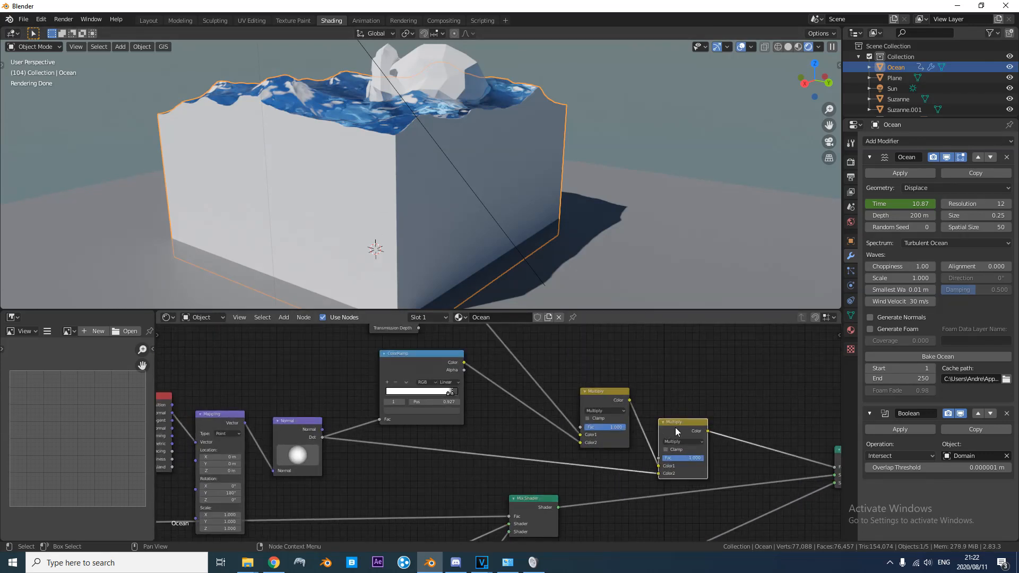
Add a MixRGB node after the foam ColorRamp, with its blending mode set to Multiply and its factor set to 1.
scroll(638, 451, down, 7)
scroll(478, 467, up, 2)
middle_drag(374, 493, 273, 438)
key(shift+a)
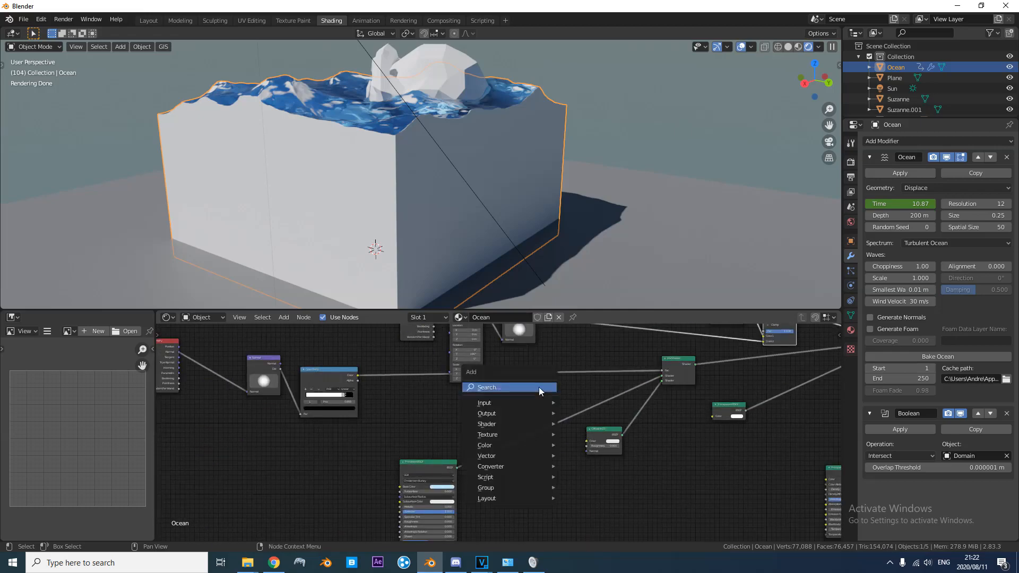
click(539, 387)
text(mix)
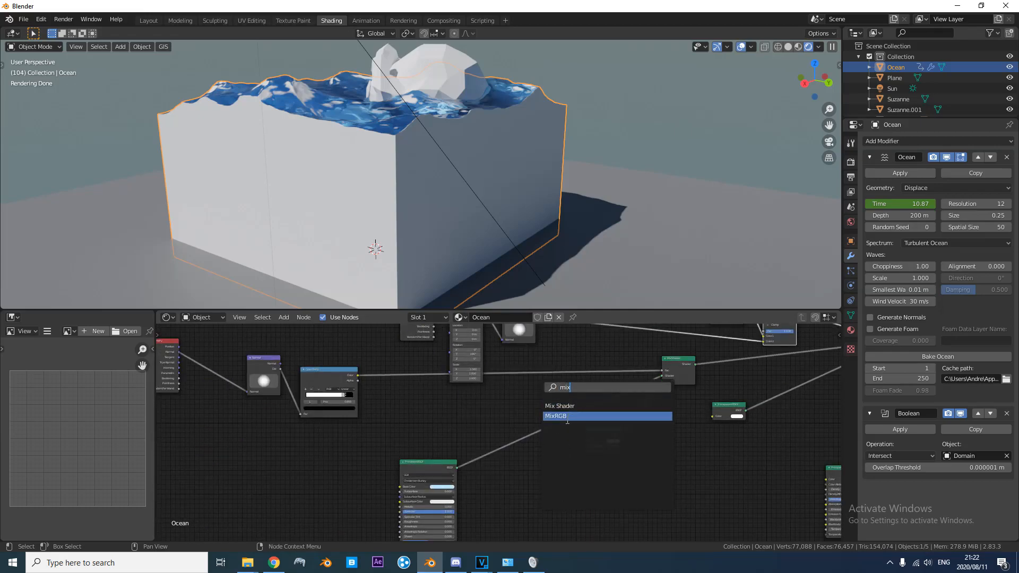
click(556, 416)
click(483, 402)
scroll(482, 401, up, 2)
click(480, 391)
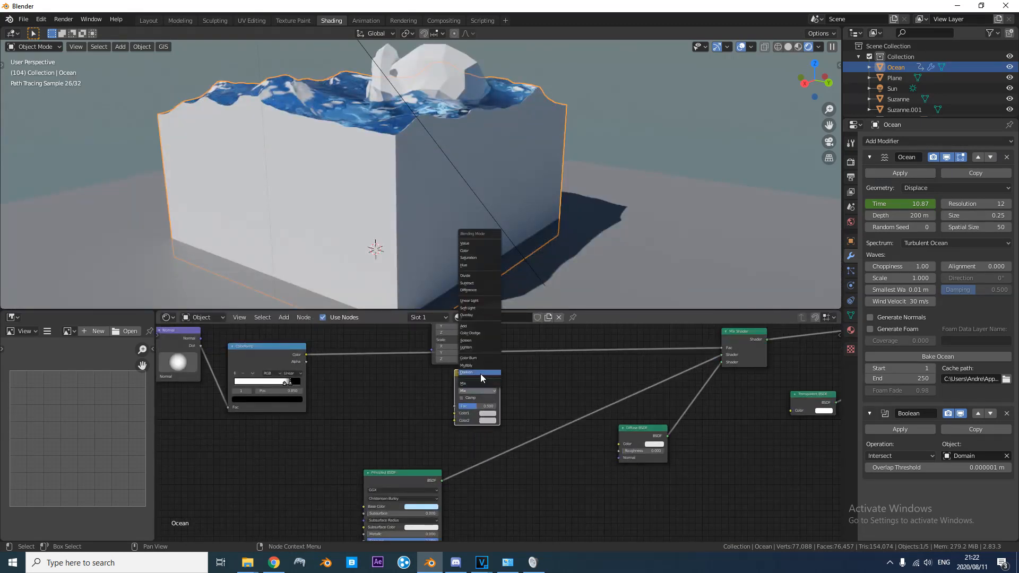
click(473, 365)
drag(472, 407, 499, 406)
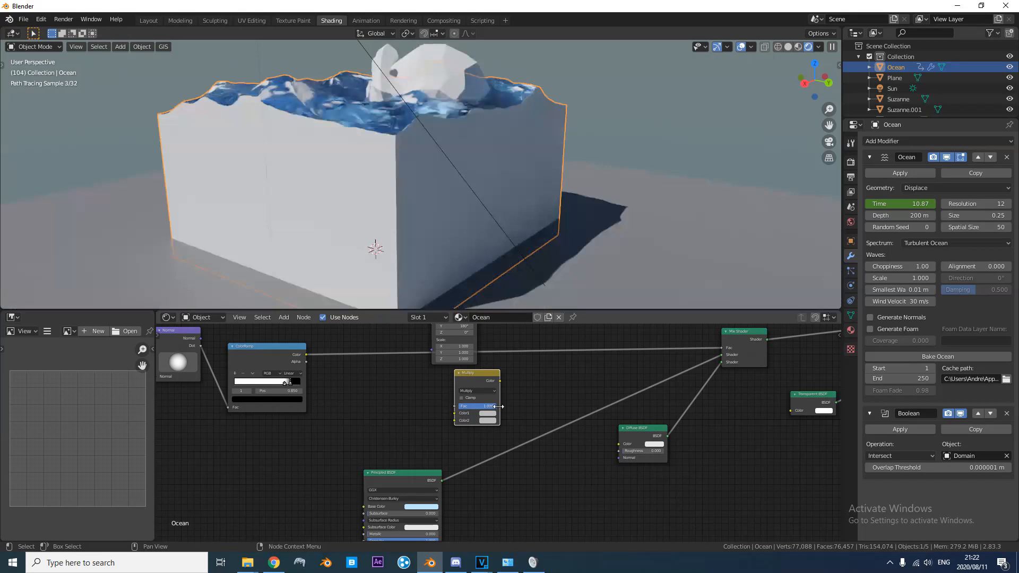
Feed the foam ColorRamp's Color and the Normal node's Dot into the Multiply node and connect its Color to the Principled-Diffuse Mix Shader's factor.
middle_drag(469, 392, 526, 422)
drag(259, 376, 513, 450)
drag(365, 384, 512, 443)
scroll(491, 412, up, 1)
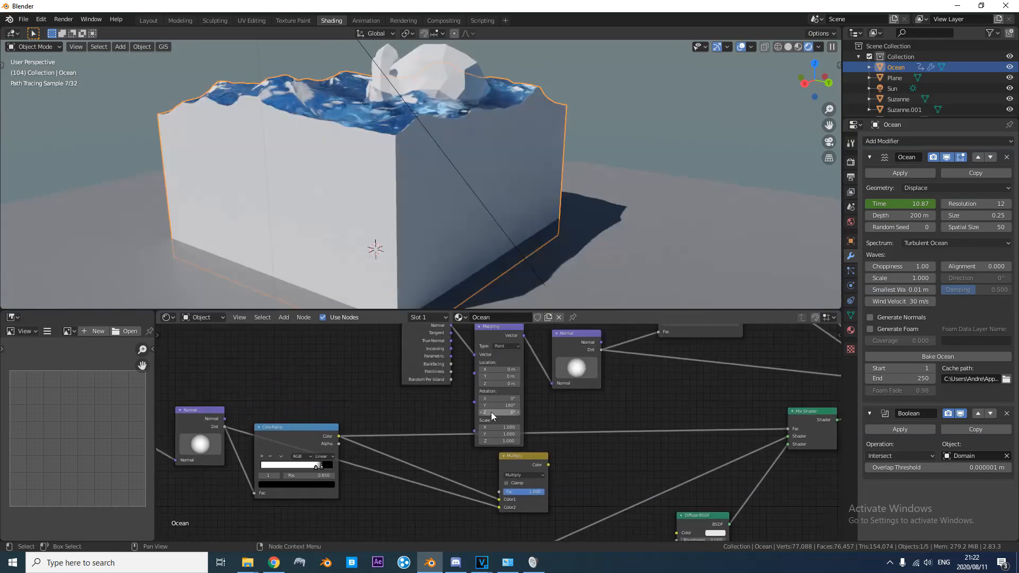
middle_drag(491, 412, 375, 436)
drag(413, 479, 503, 479)
drag(650, 444, 652, 444)
Enlarge the 3D viewport and examine the foam on the wave crests from several sides of the block.
middle_drag(397, 197, 461, 199)
drag(450, 313, 458, 466)
middle_drag(518, 240, 468, 228)
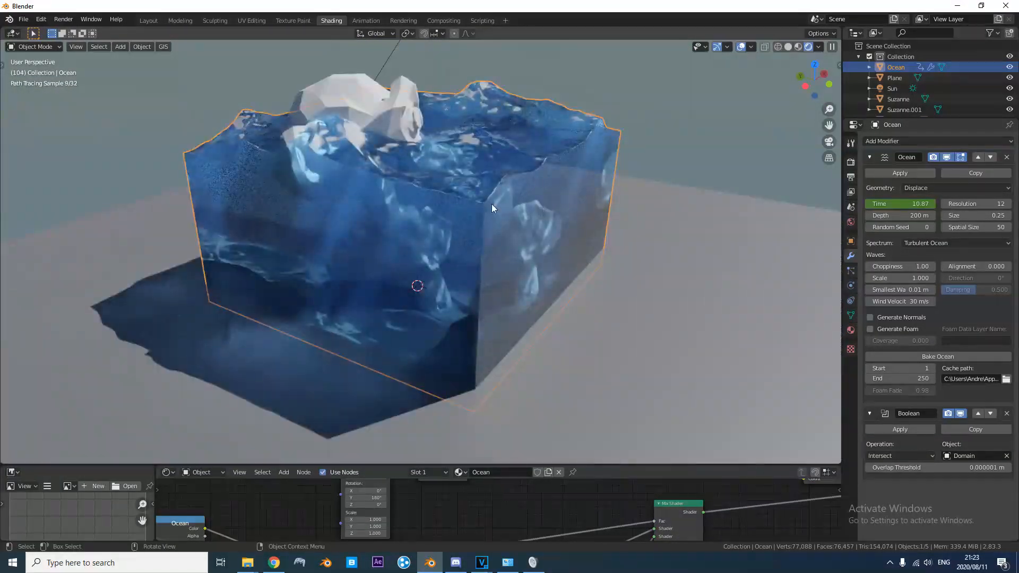
middle_drag(526, 221, 514, 160)
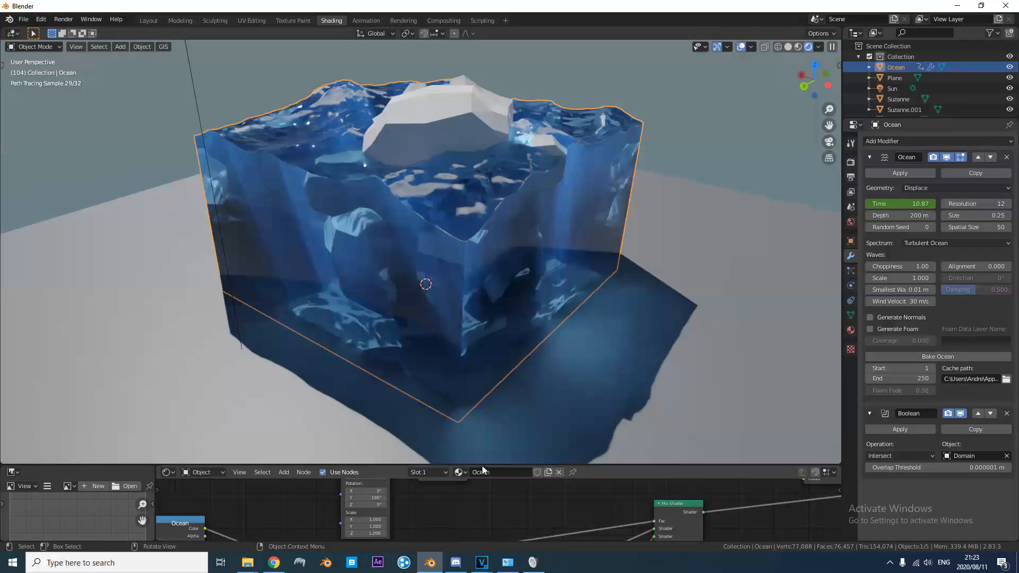
drag(484, 466, 484, 443)
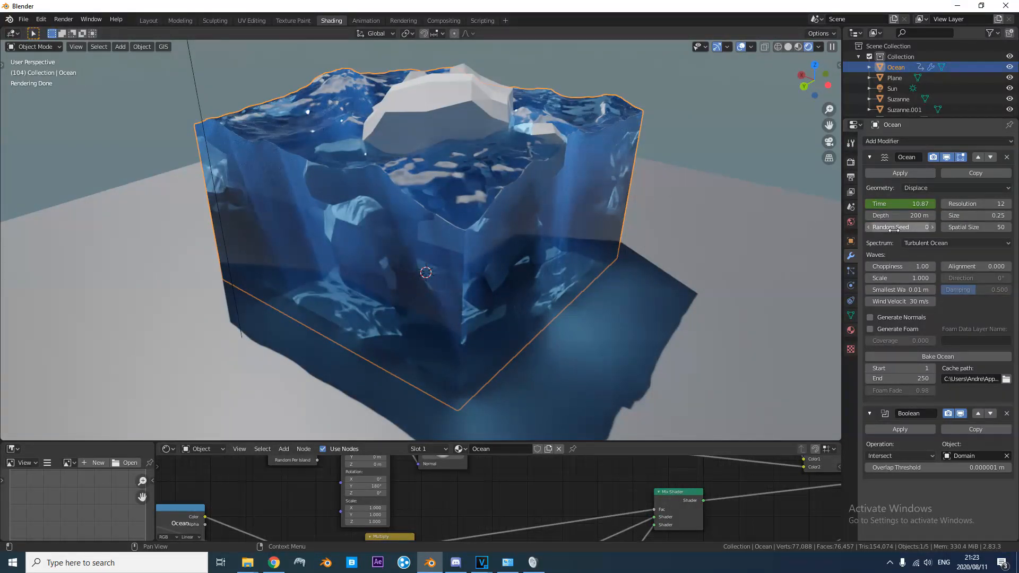
Try a random seed of 37 on the Ocean modifier, check the wave shape and reset the seed to 0.
drag(893, 229, 895, 230)
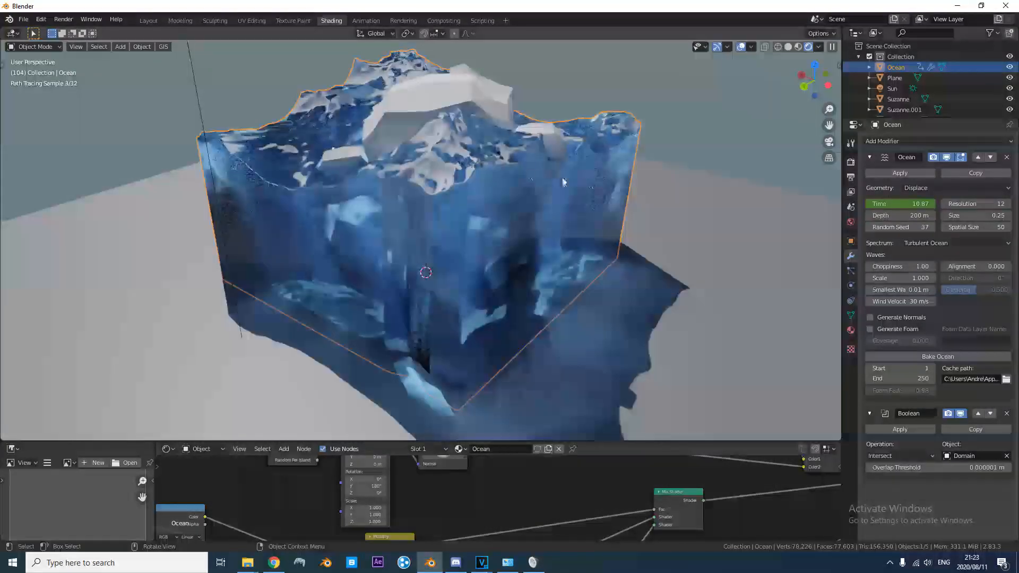
middle_drag(486, 170, 564, 177)
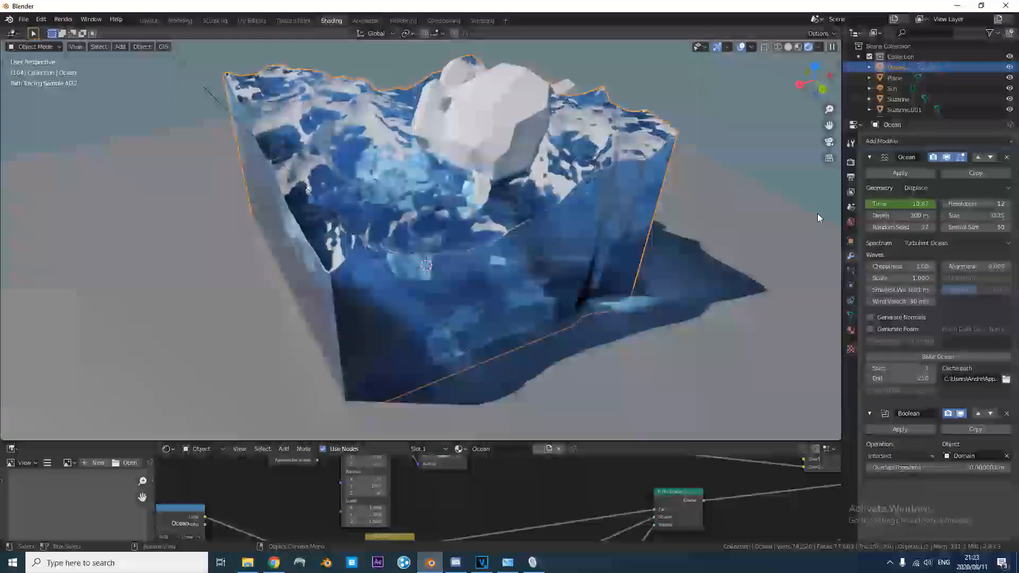
click(910, 228)
text(6)
Examine the foam close up and the submerged monkey head through the side of the water block.
middle_drag(491, 199, 466, 218)
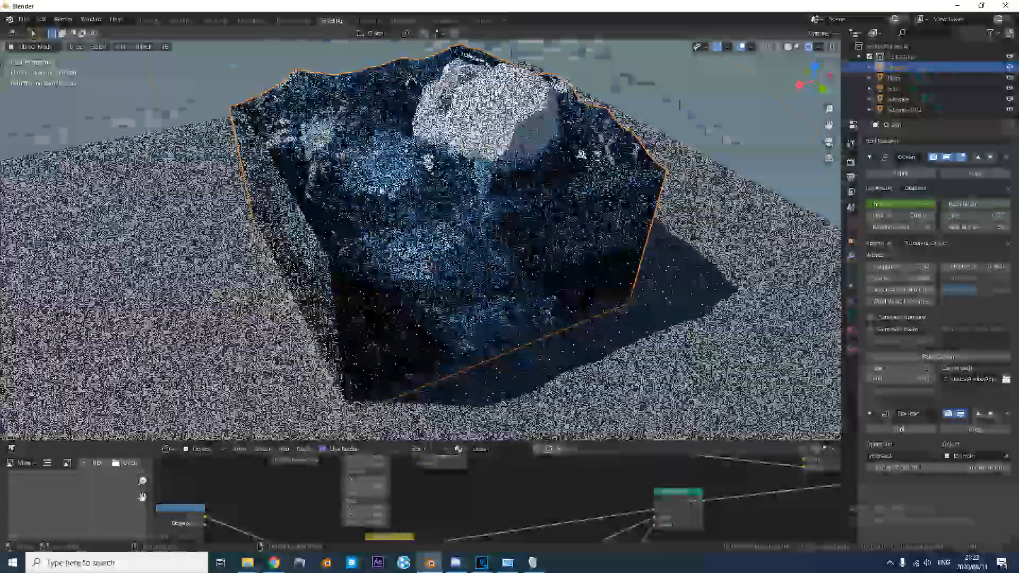
scroll(419, 248, up, 8)
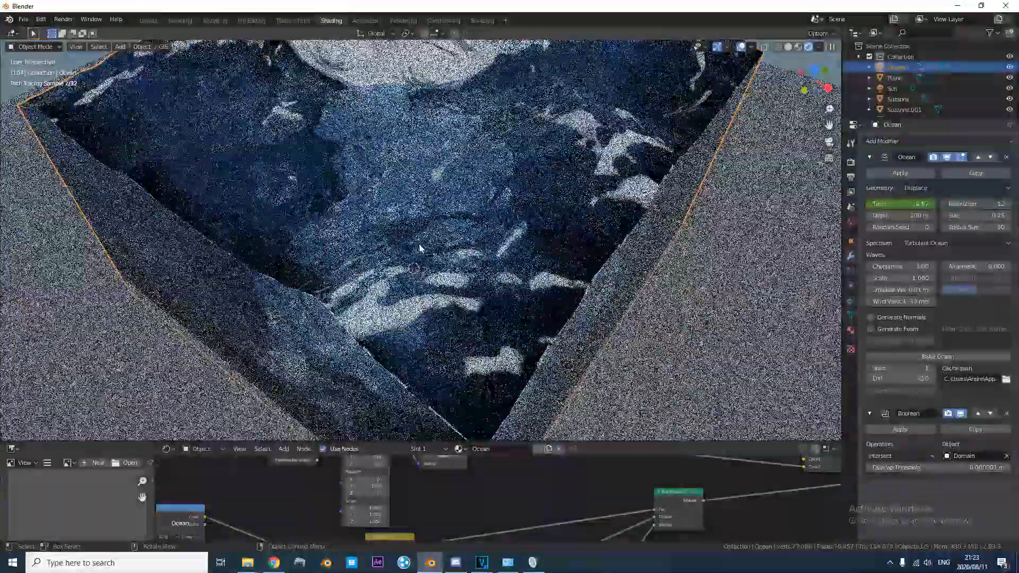
scroll(419, 248, down, 6)
middle_drag(419, 249, 424, 228)
scroll(425, 225, up, 2)
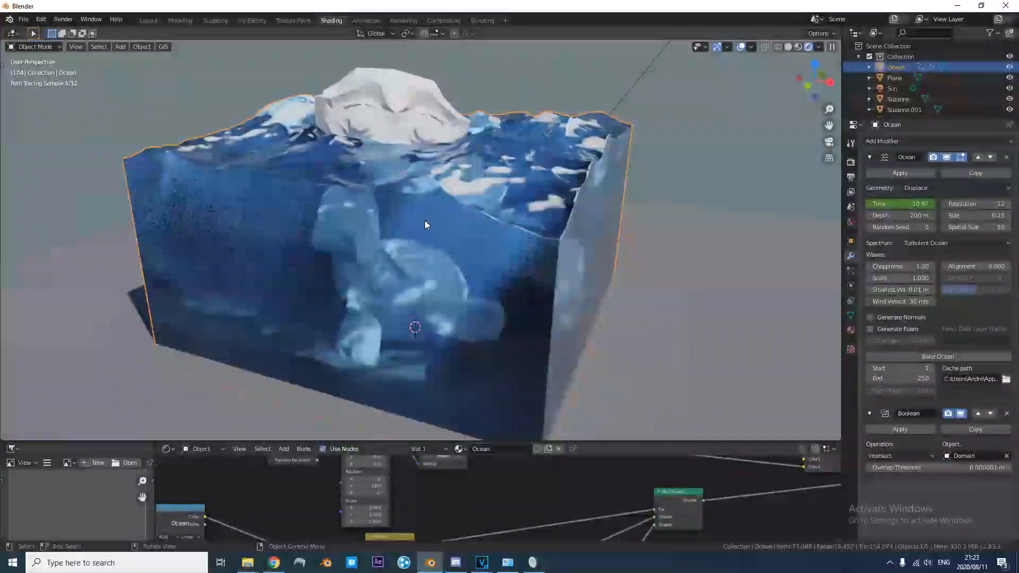
click(849, 167)
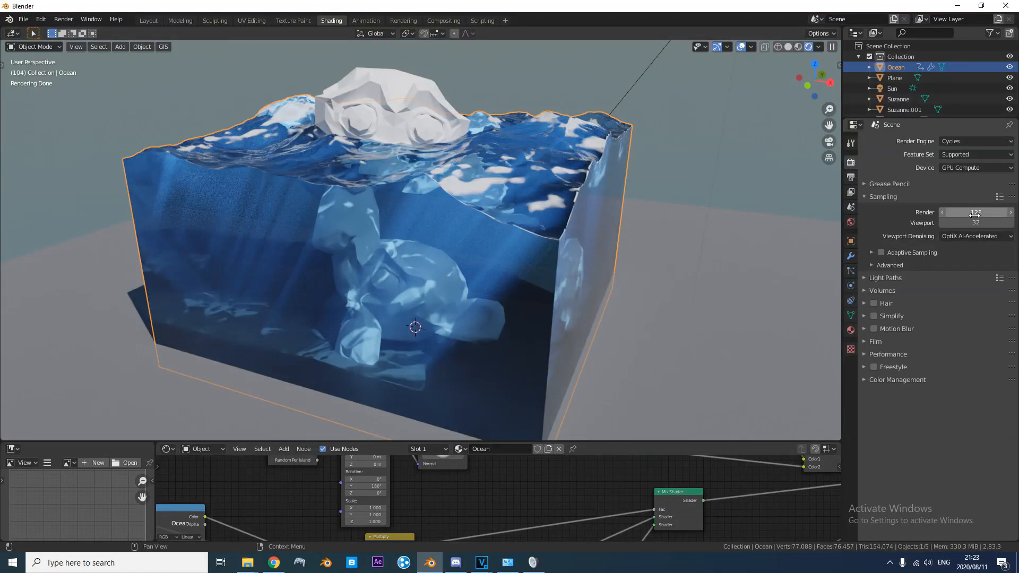
click(851, 208)
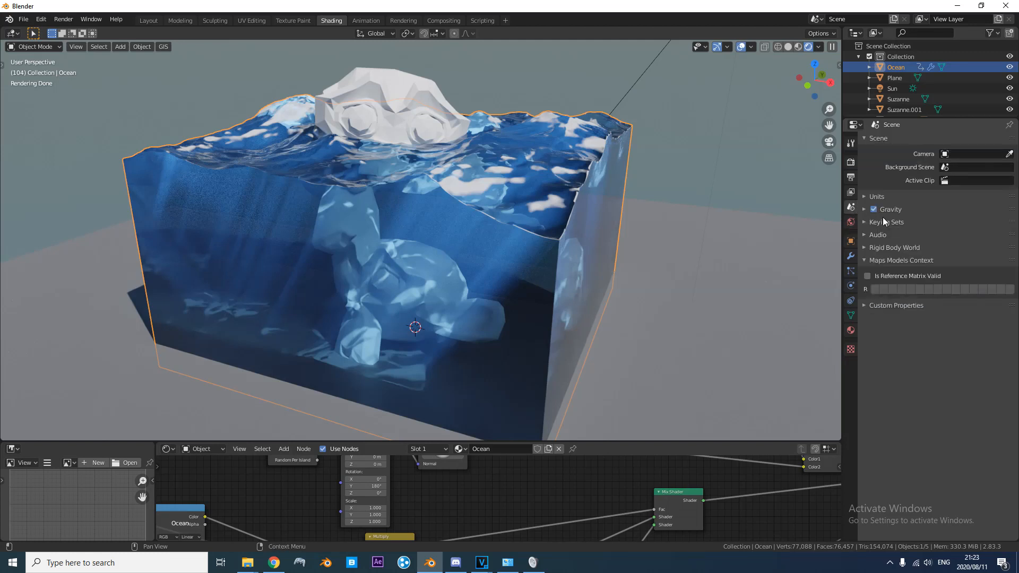
click(850, 193)
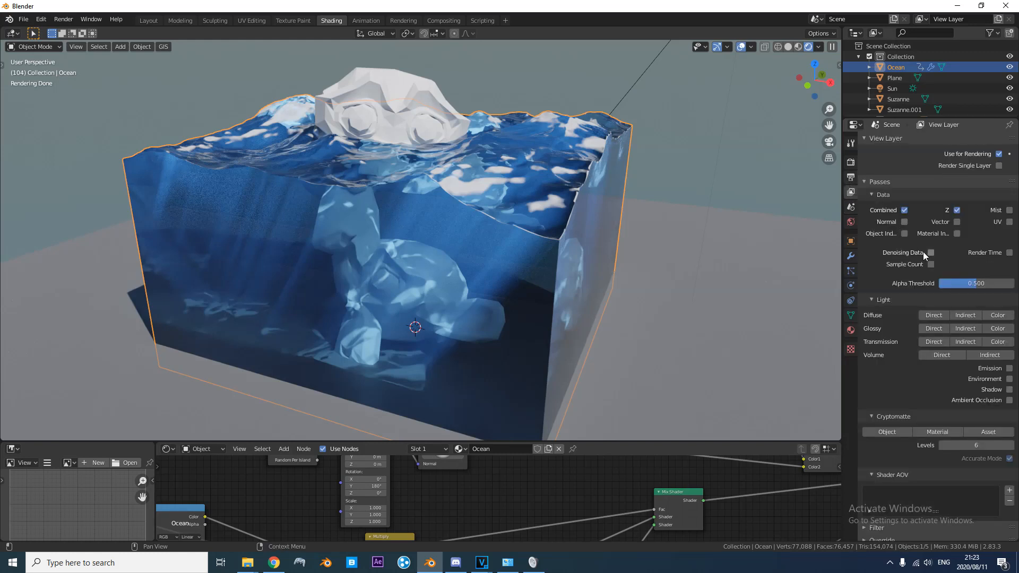
Limit the Cycles light path bounces to 4 total, 2 diffuse and 2 glossy.
click(850, 161)
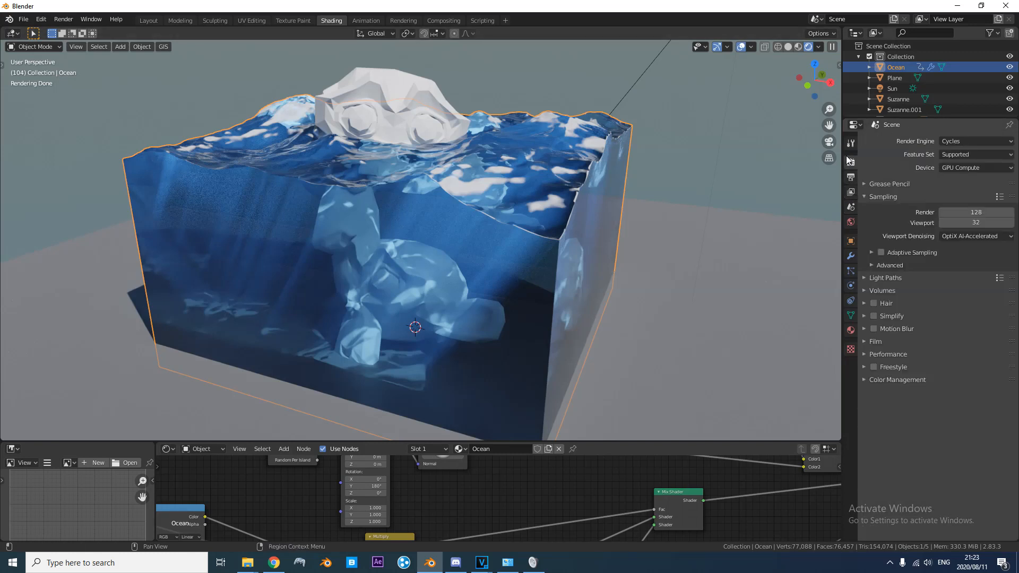
click(887, 279)
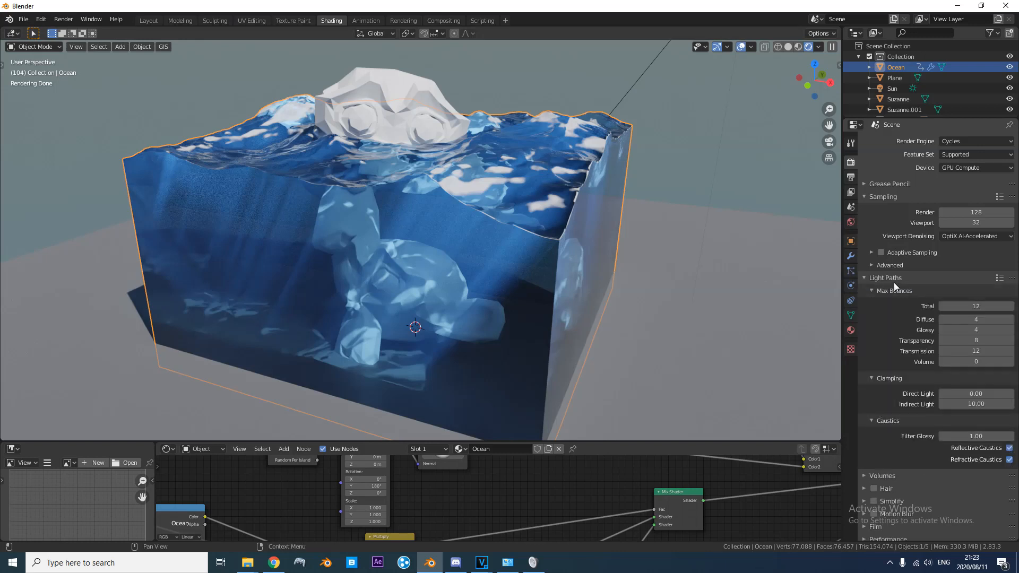
double_click(975, 306)
key(Return)
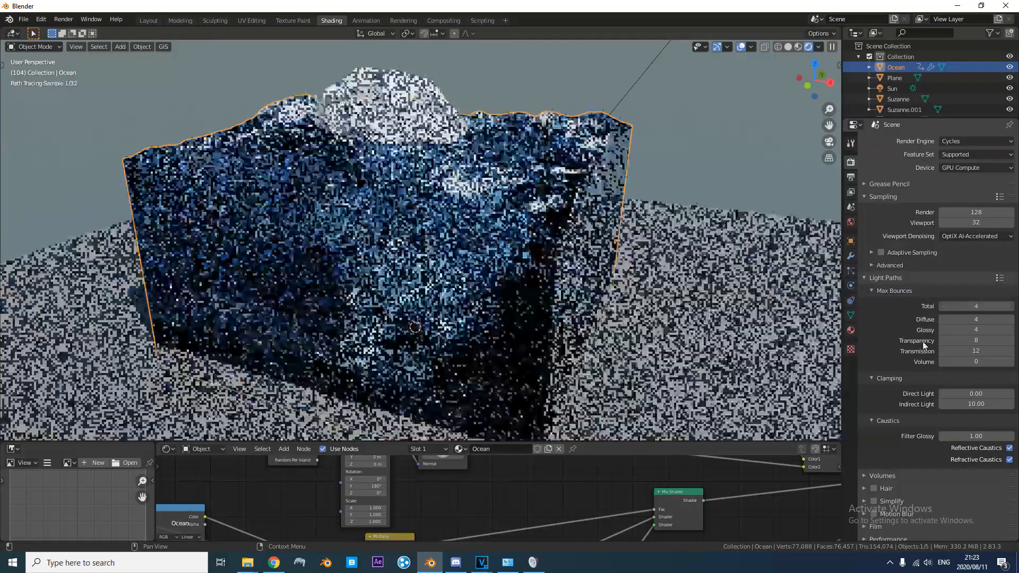
double_click(976, 320)
text(2)
key(Return)
double_click(975, 329)
text(2)
key(Return)
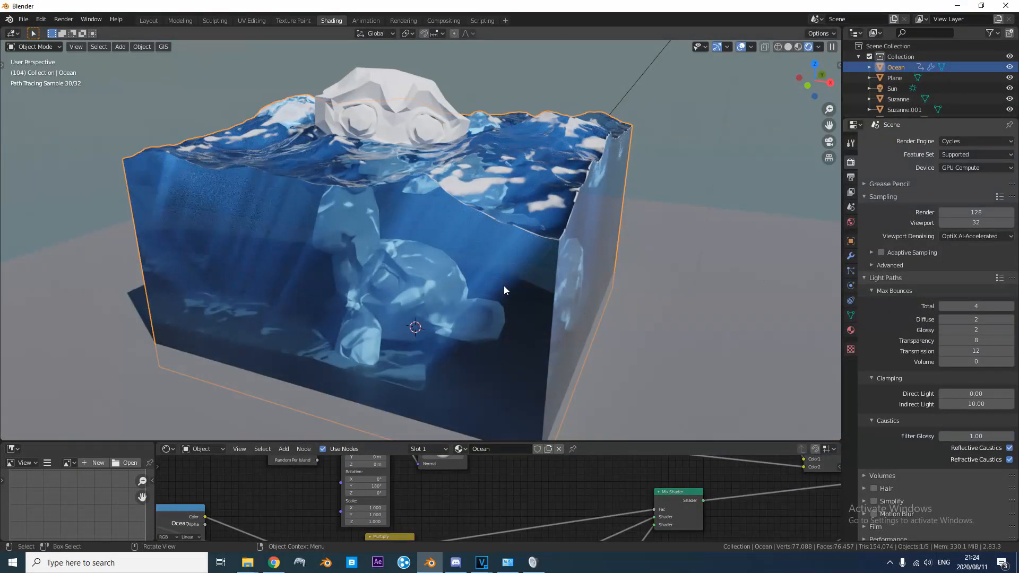
Disable reflective and refractive caustics and check the rendered water block from other sides.
click(1009, 449)
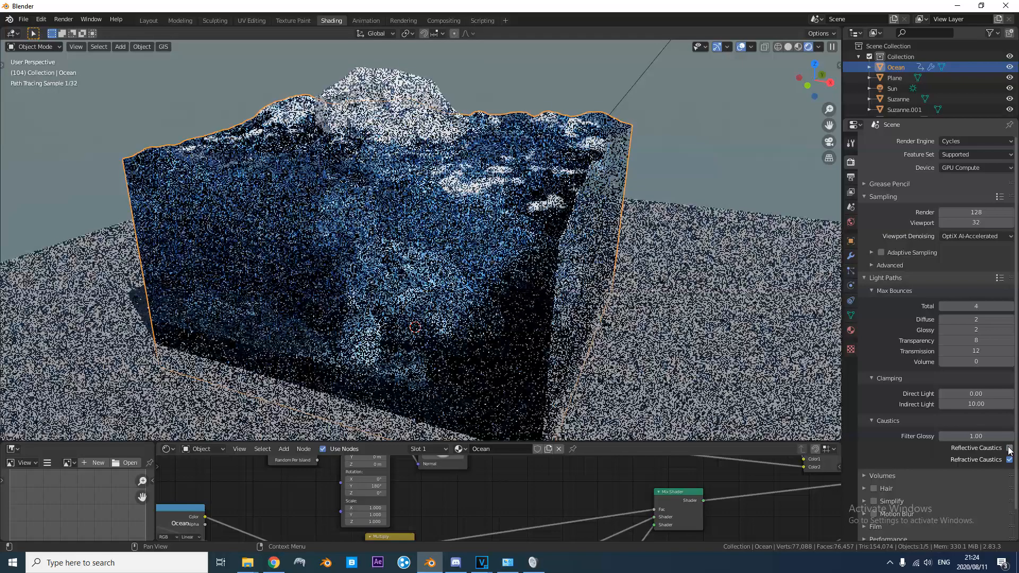
click(1009, 460)
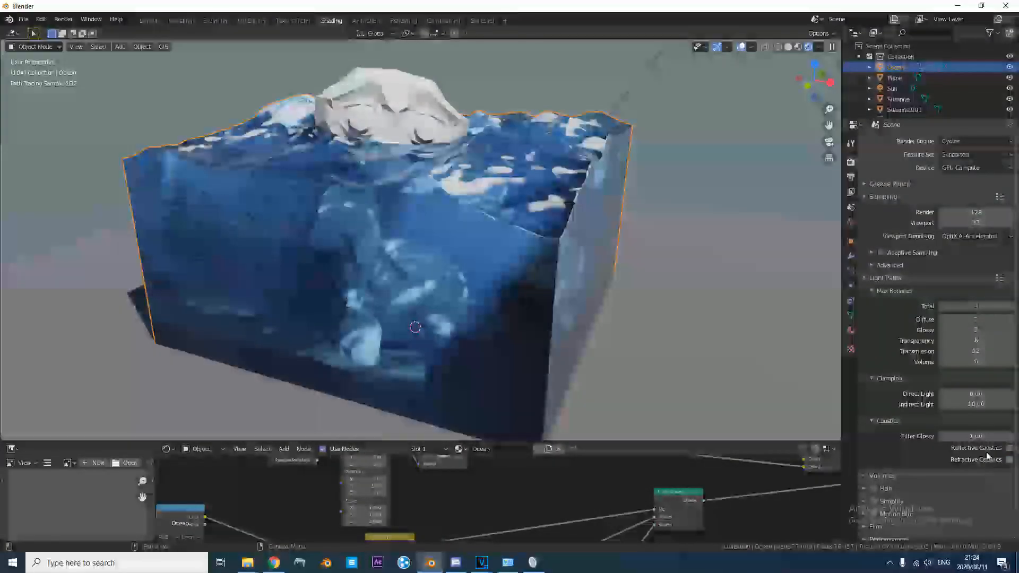
middle_drag(393, 148, 450, 158)
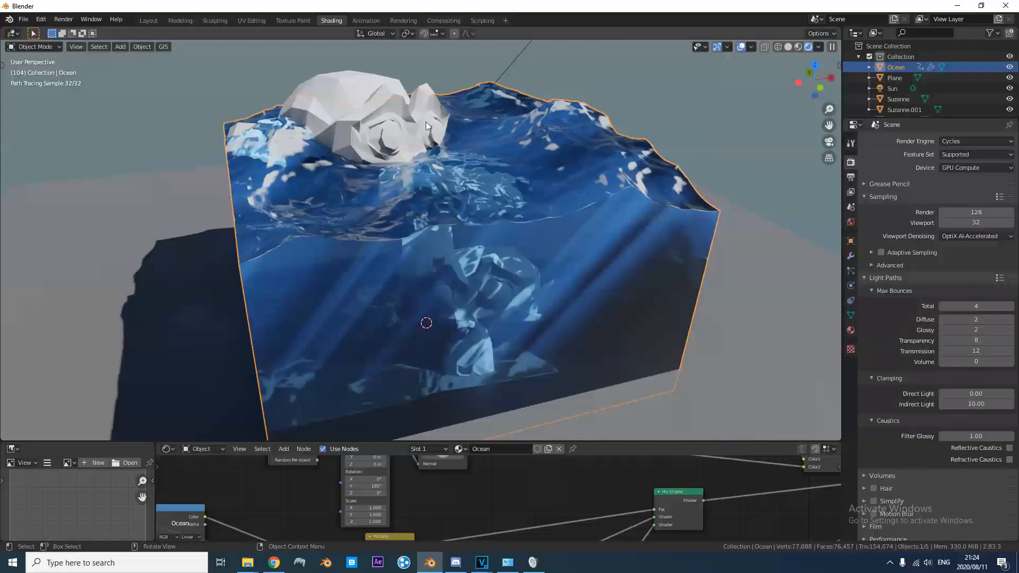
middle_drag(630, 285, 561, 255)
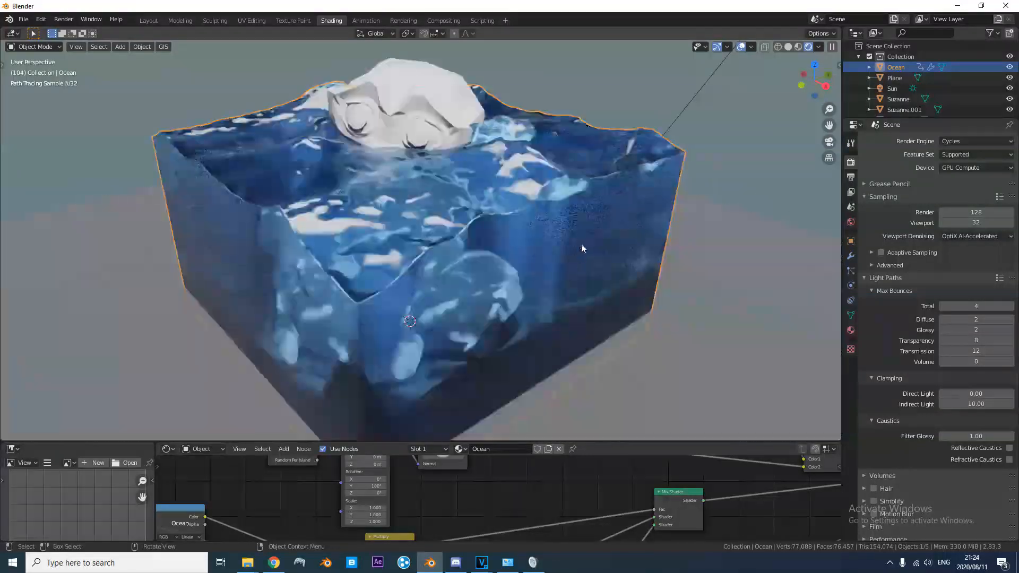
key(alt+z)
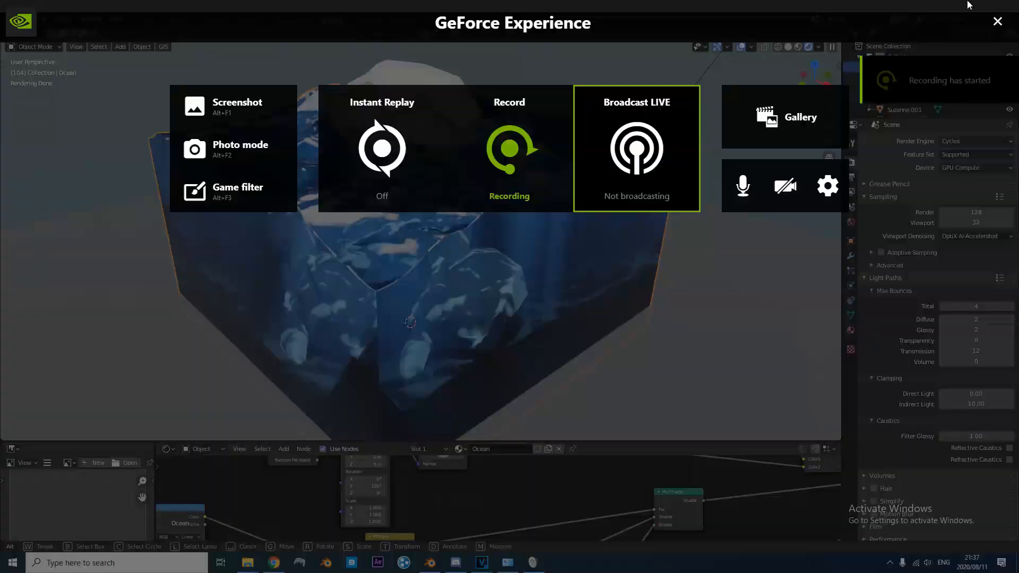
click(998, 22)
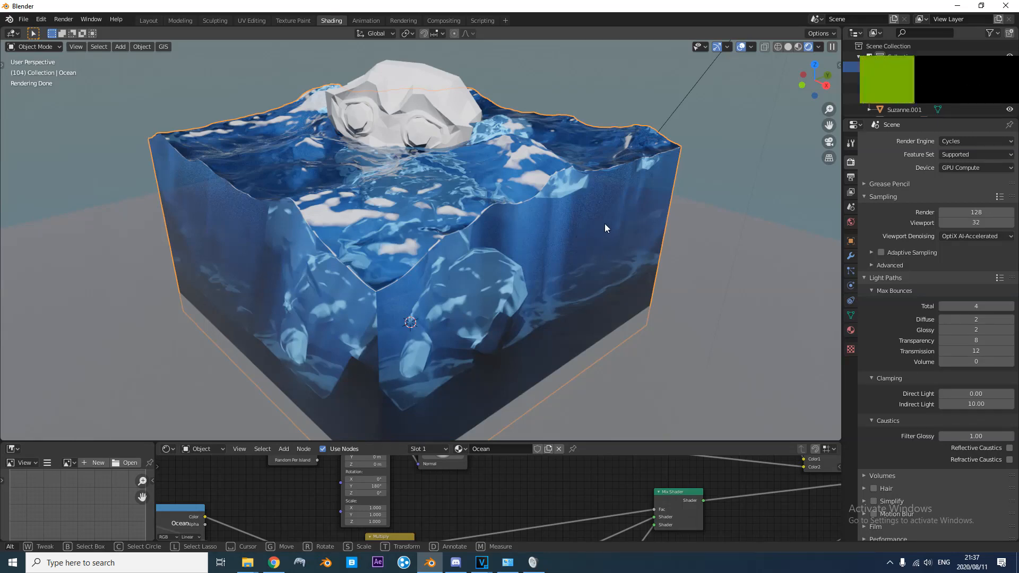
Set the Ocean modifier's resolution to 24 and inspect the wave detail up close.
middle_drag(527, 231, 772, 291)
click(851, 256)
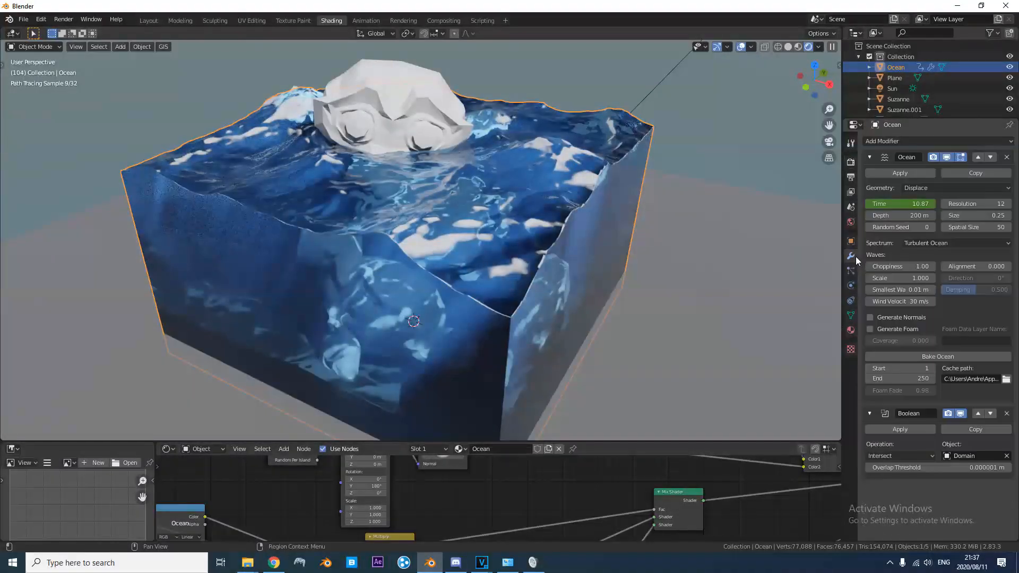
click(971, 206)
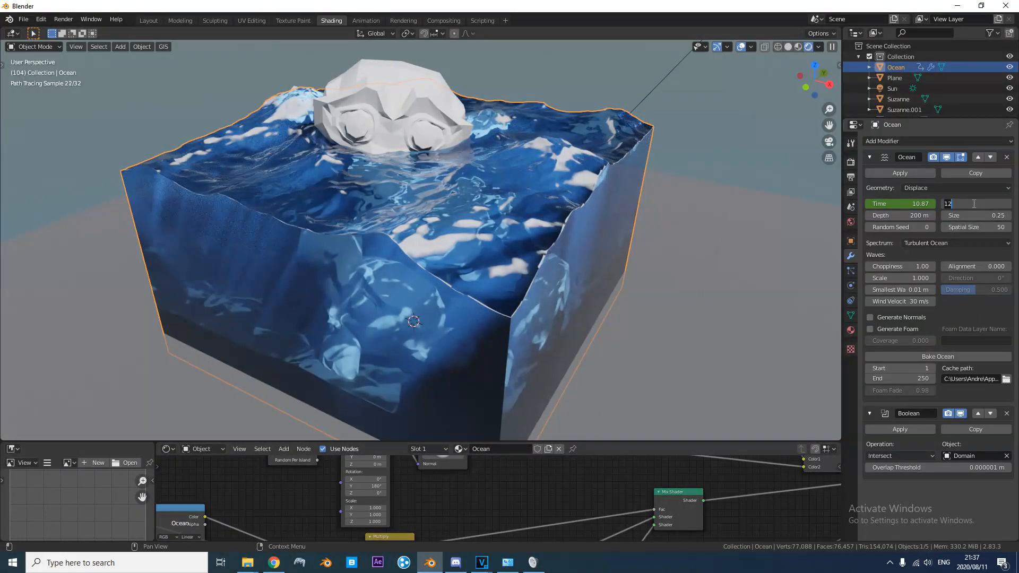
text(24)
key(Return)
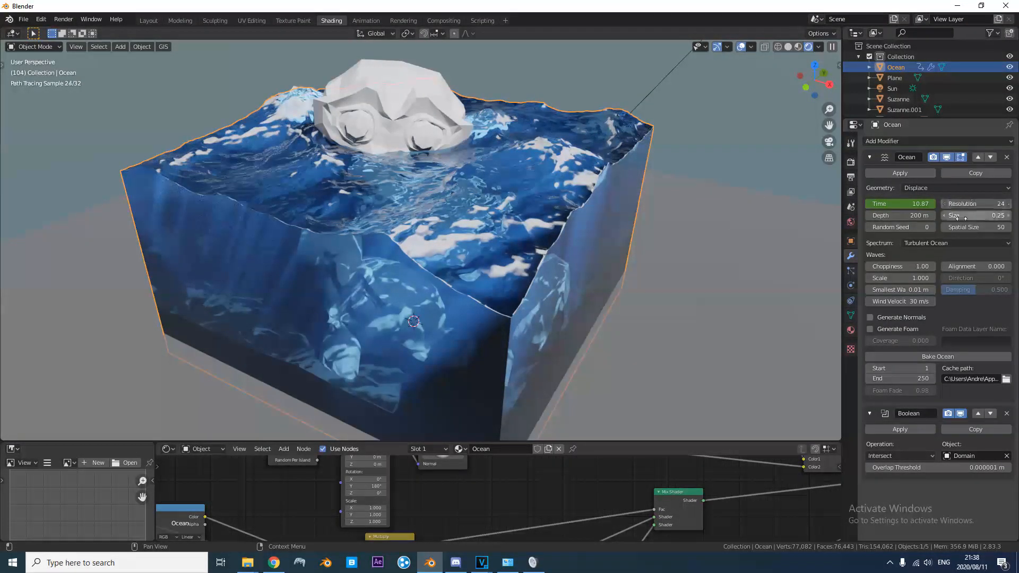
scroll(489, 223, up, 5)
mouse_move(488, 222)
middle_down()
mouse_move(597, 249)
mouse_move(477, 225)
mouse_move(447, 177)
mouse_move(460, 245)
mouse_move(430, 250)
middle_up()
Add a camera and align it to a view that shows the entire water block.
scroll(459, 249, down, 6)
key(shift+a)
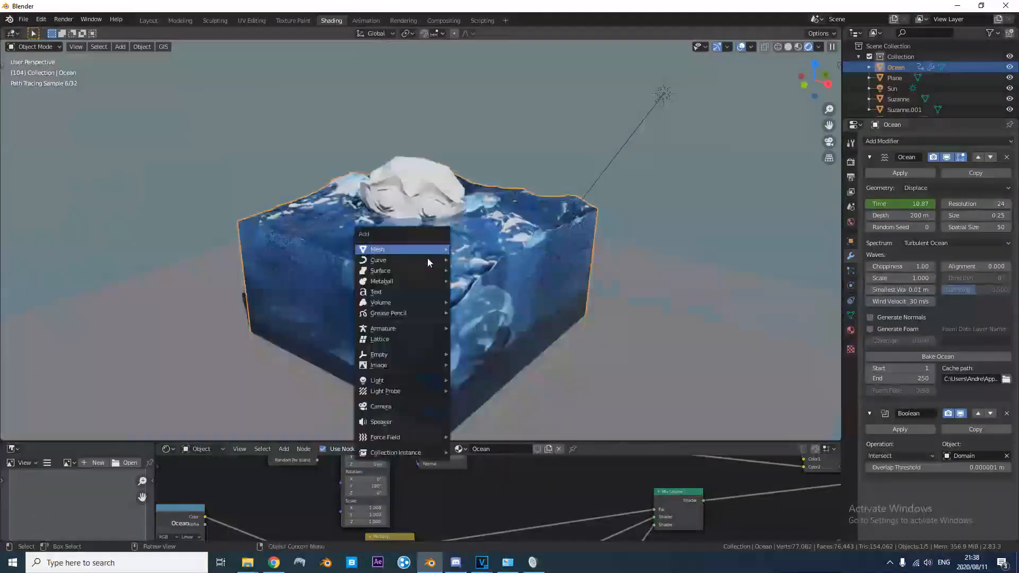
click(399, 391)
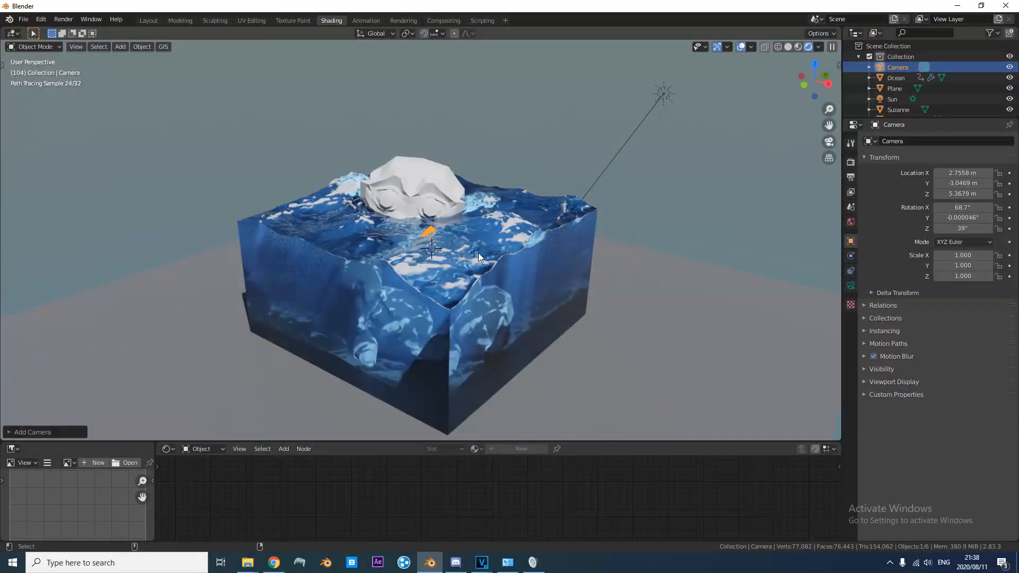
key(ctrl+alt+KP_0)
Fly the camera closer to the water block so the monkey head and front wave corner fill the frame.
key(q)
click(521, 231)
key(w)
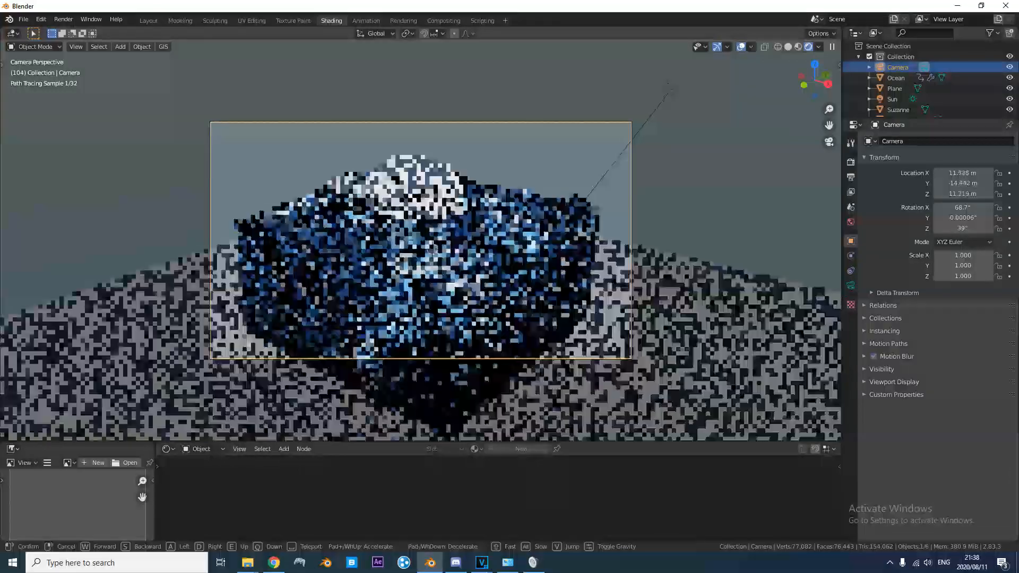
key(s)
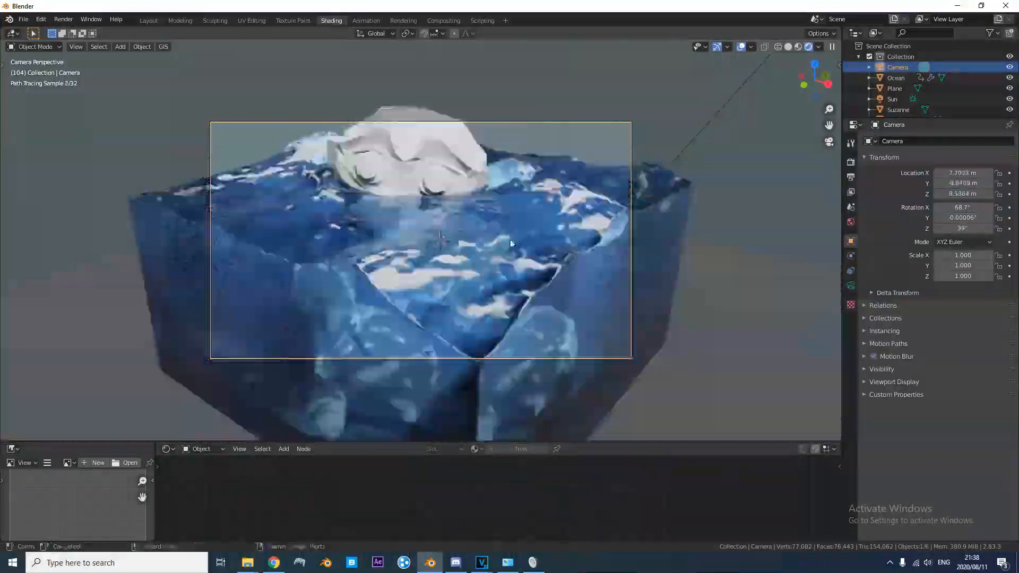
click(549, 287)
scroll(549, 288, up, 2)
scroll(548, 291, down, 2)
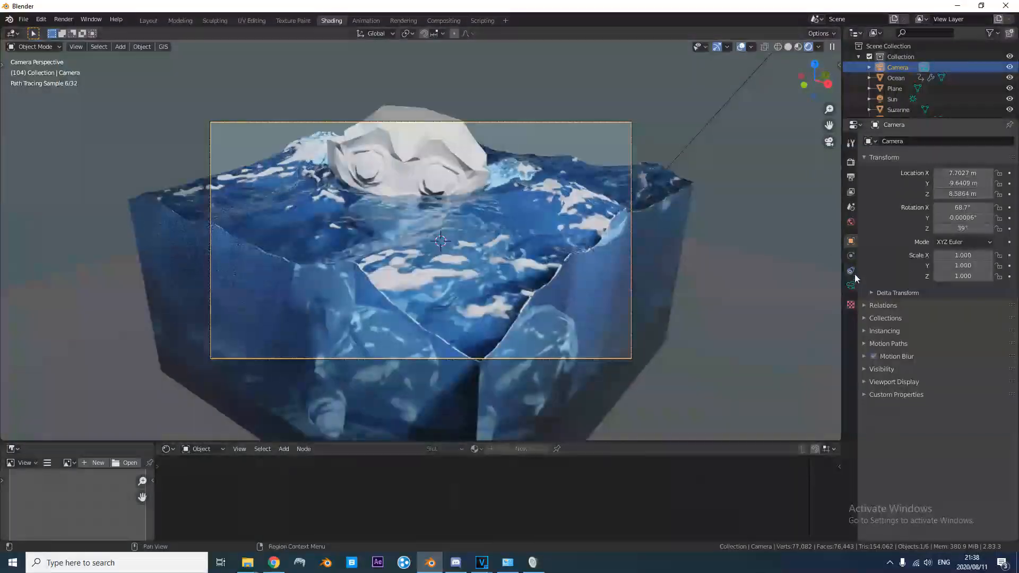
Open the camera's lens settings, leave the camera view and switch the viewport to Material Preview shading.
click(851, 286)
middle_drag(502, 214, 591, 213)
scroll(534, 217, down, 3)
click(798, 46)
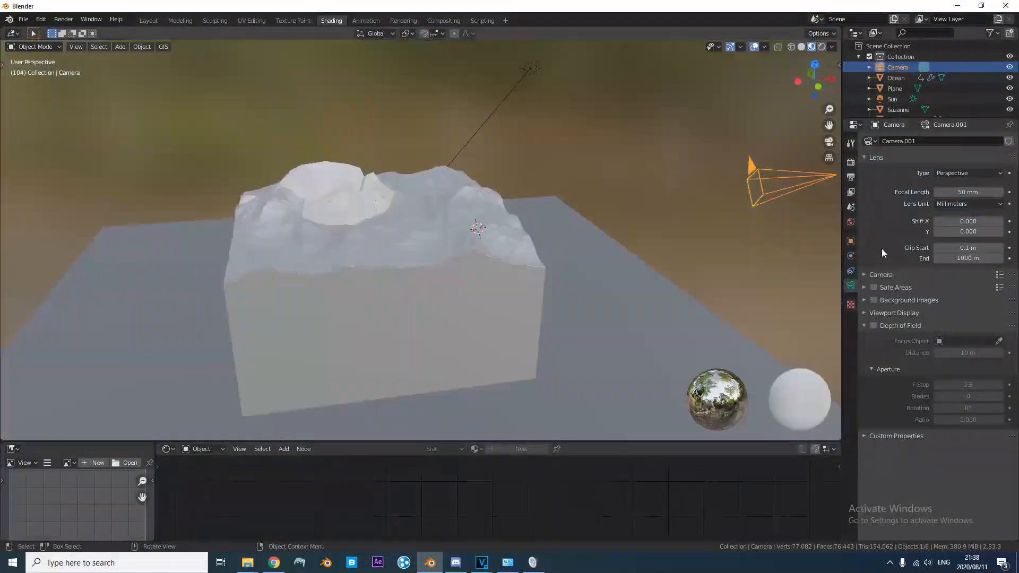
Enable the camera's depth of field, display its limits in the viewport and set the focus distance to 13 m.
click(873, 325)
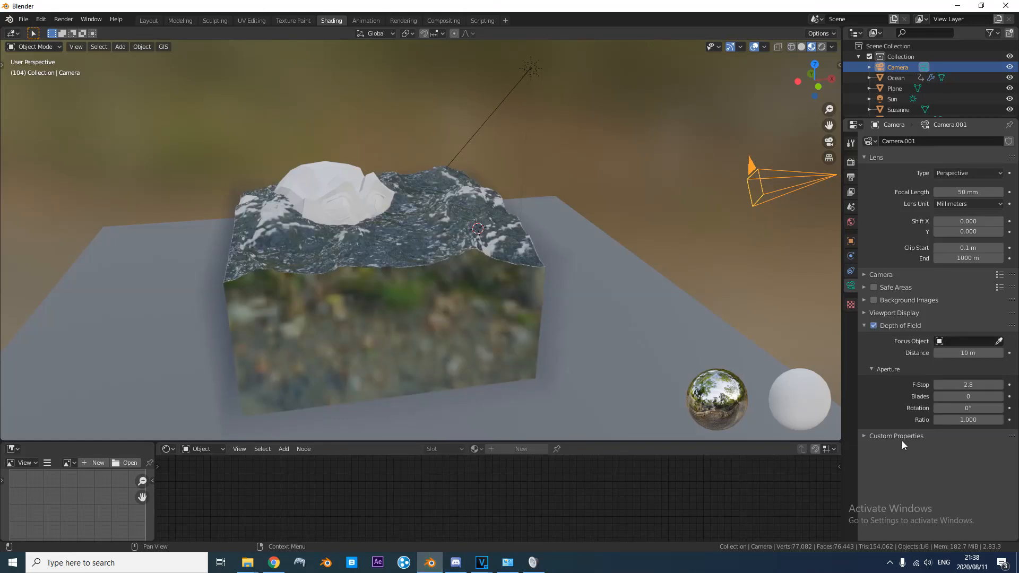
click(892, 316)
click(917, 348)
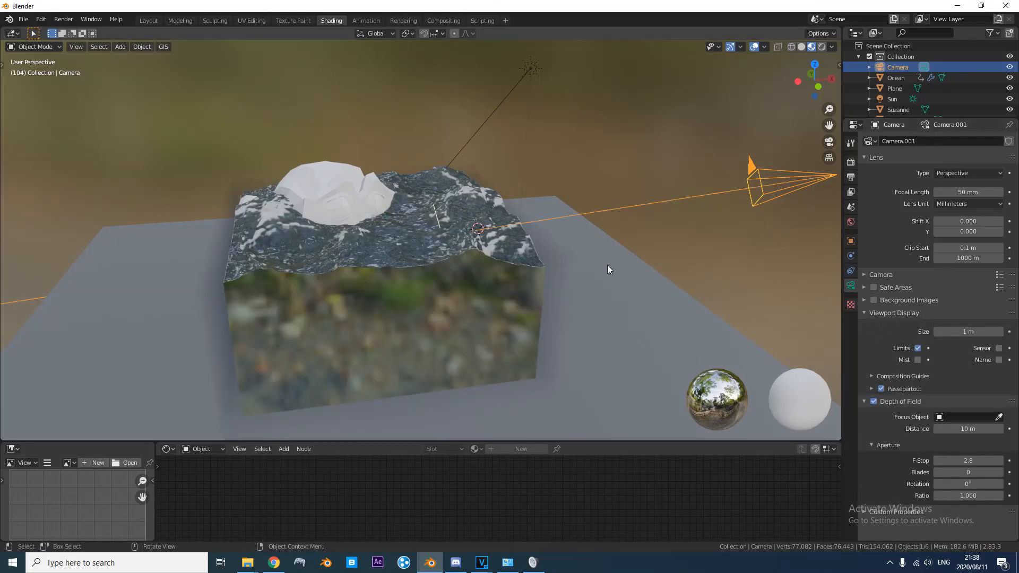
drag(434, 215, 359, 211)
Look through the camera and set the depth of field's F-stop to 0.3.
middle_drag(397, 217, 585, 260)
key(KP_0)
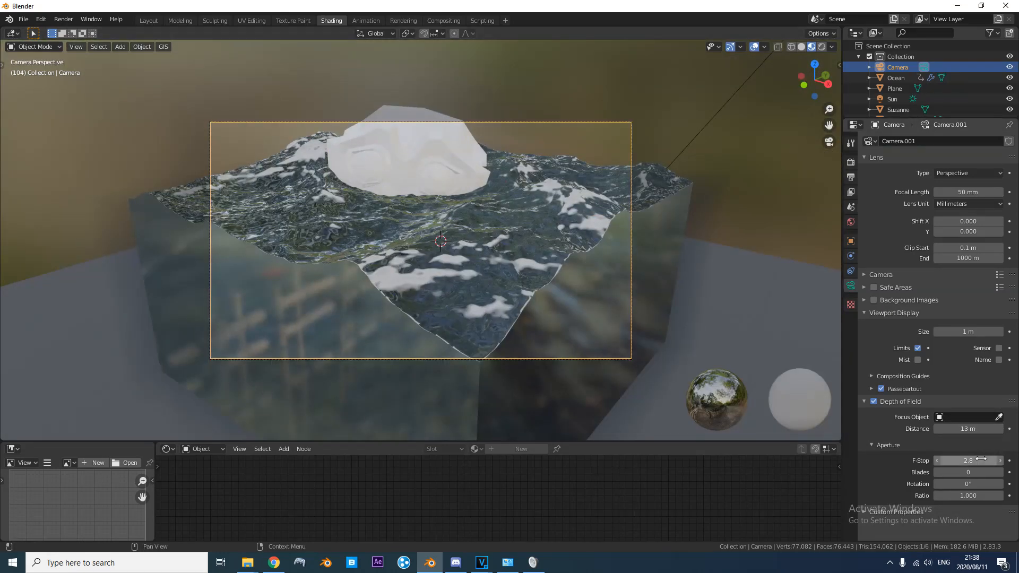
drag(980, 461, 960, 461)
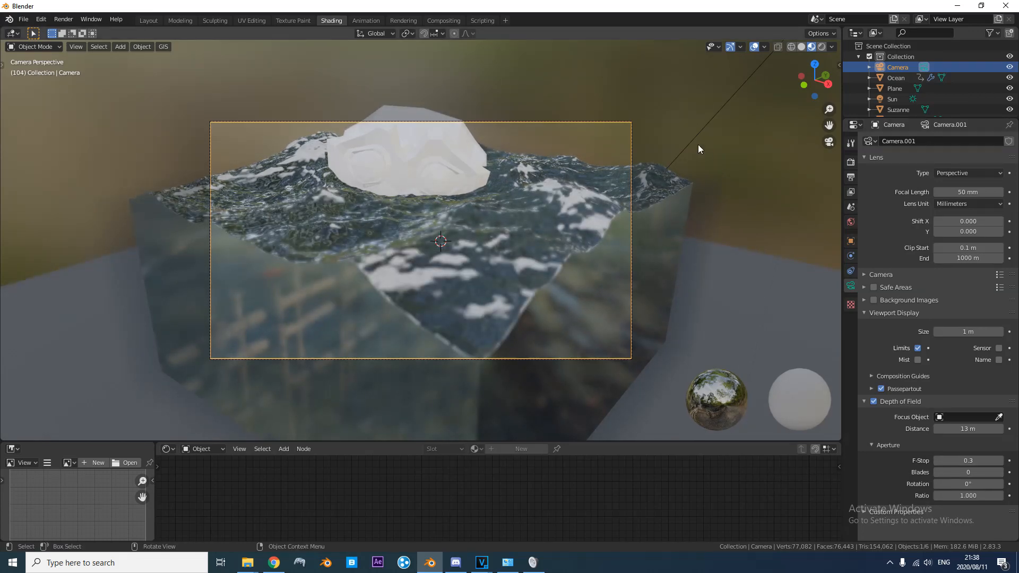
Switch the viewport to Rendered shading and rotate the sun about the Z axis so the block's shadow falls toward the camera side.
click(892, 99)
click(821, 47)
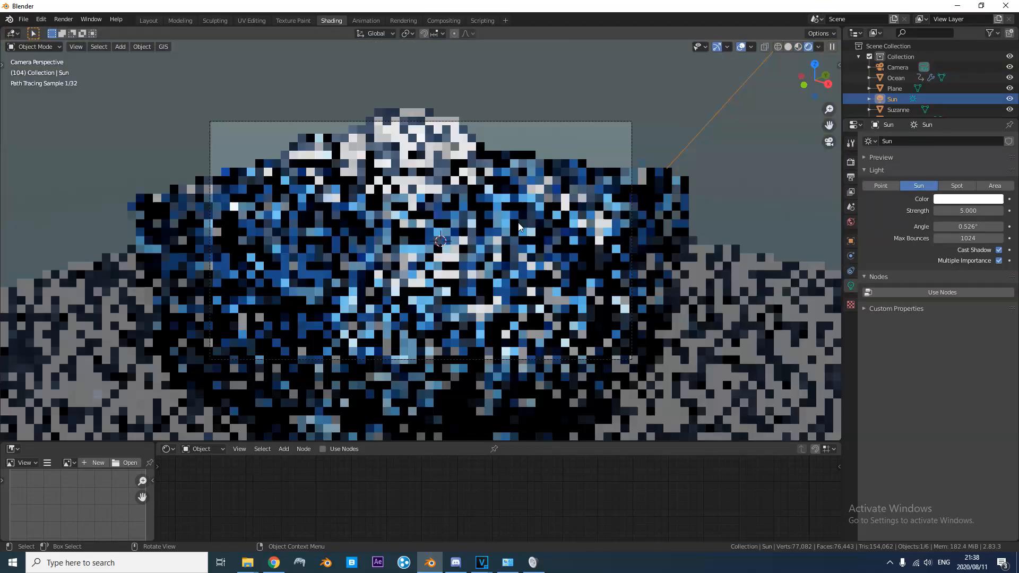
key(r)
key(z)
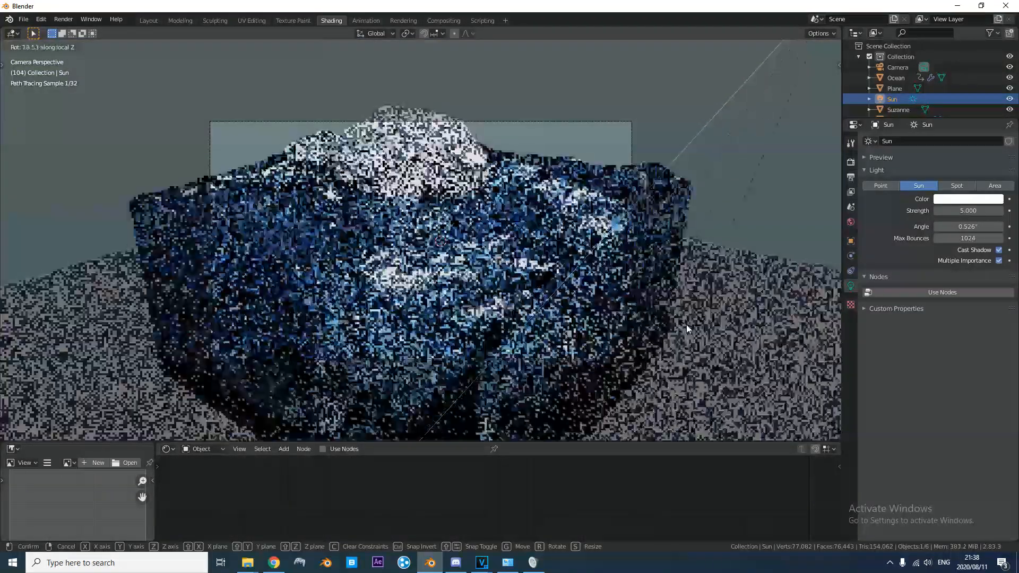
click(687, 327)
middle_drag(598, 266, 664, 217)
key(r)
key(z)
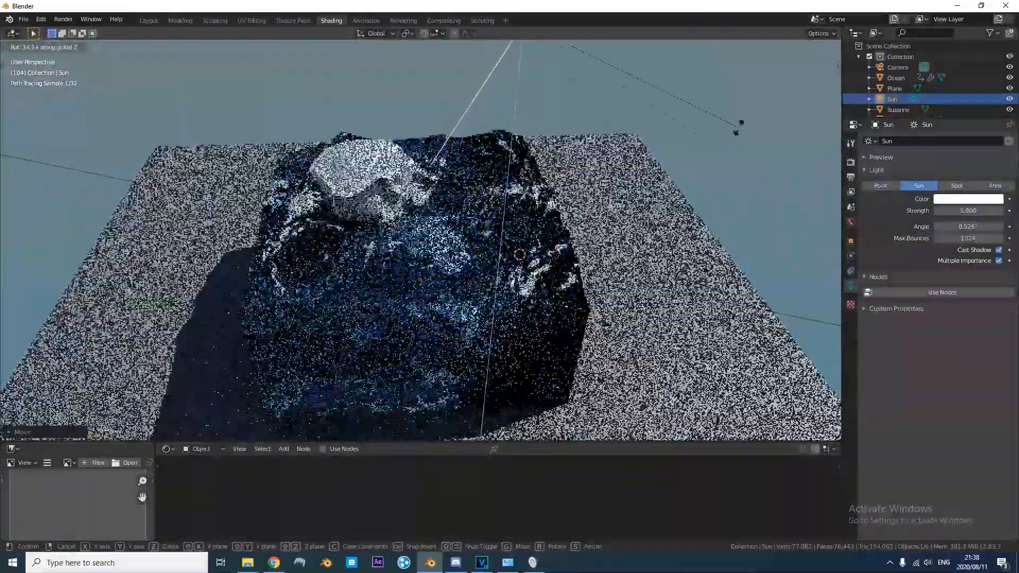
click(752, 97)
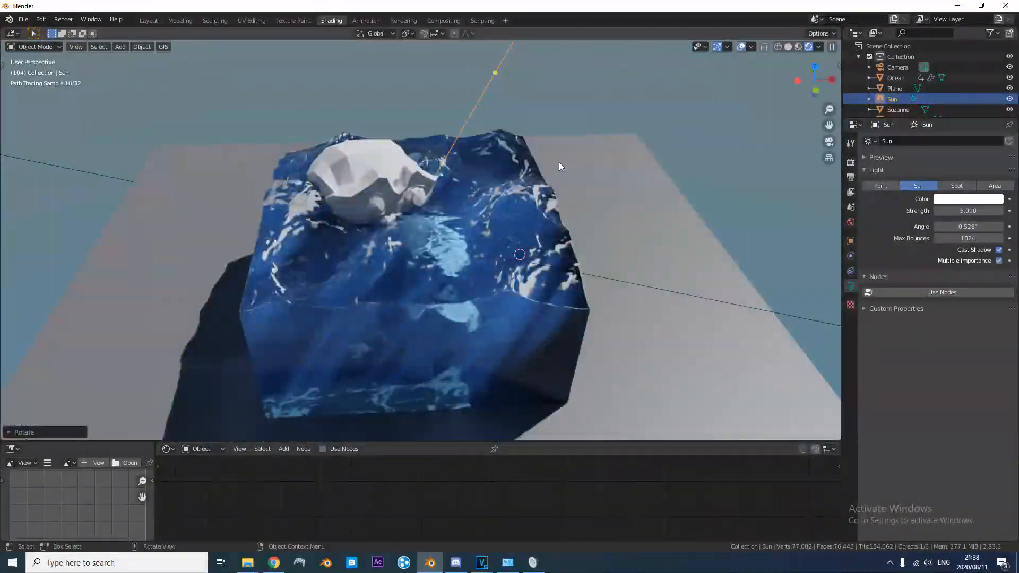
Duplicate the monkey head, then rotate the copy and place it inside the water block below the surface.
click(374, 186)
middle_drag(373, 186, 324, 160)
key(shift+d)
click(239, 289)
key(r)
key(r)
key(g)
click(371, 281)
Adjust the submerged monkey head's rotation and position from the camera view and deselect everything.
middle_drag(371, 281, 429, 283)
key(KP_0)
key(r)
key(r)
click(432, 312)
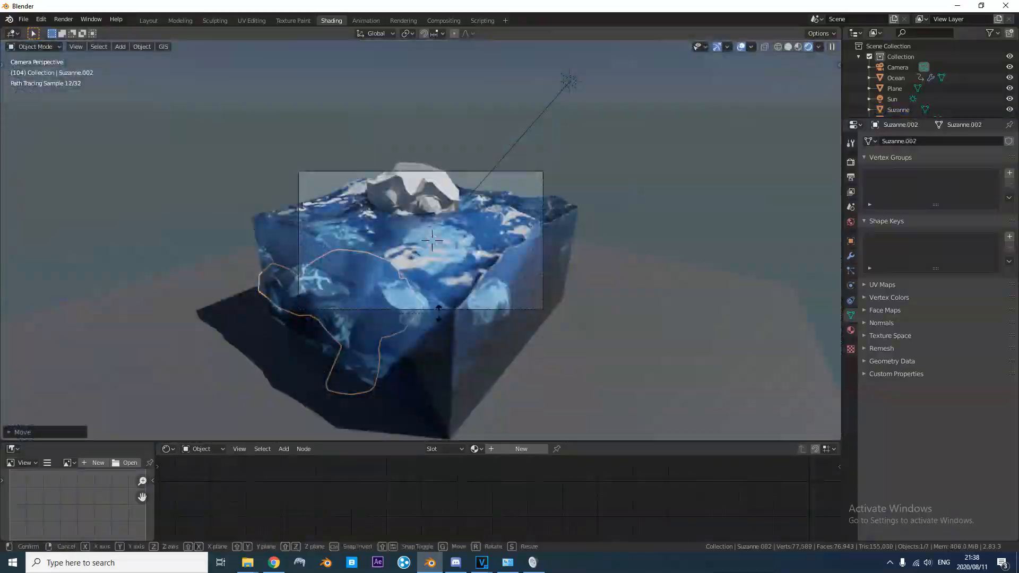
scroll(431, 311, up, 3)
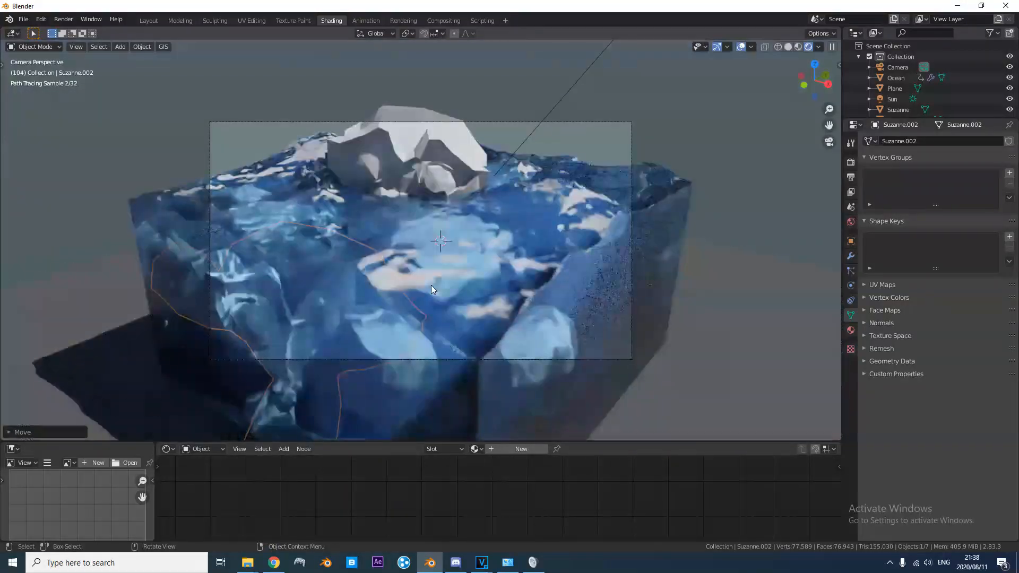
key(a)
key(alt+a)
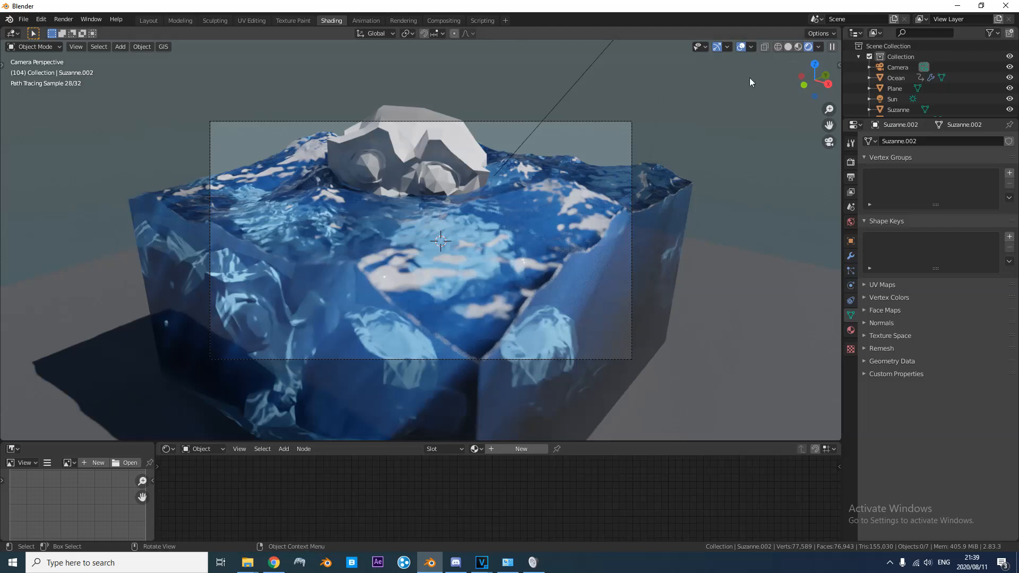
Start rendering the current frame and open the scene's output settings in the main window.
key(F12)
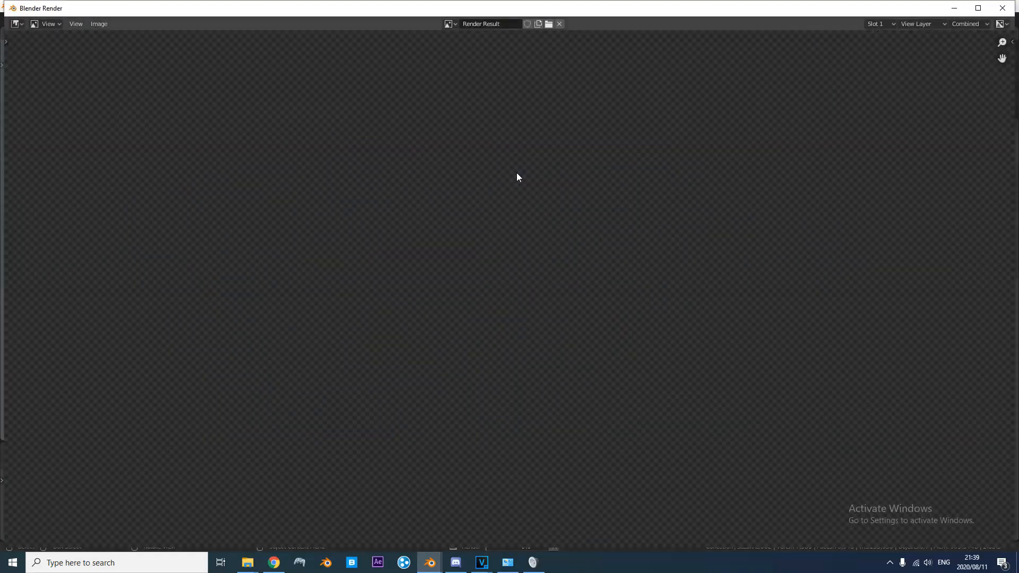
mouse_move(429, 562)
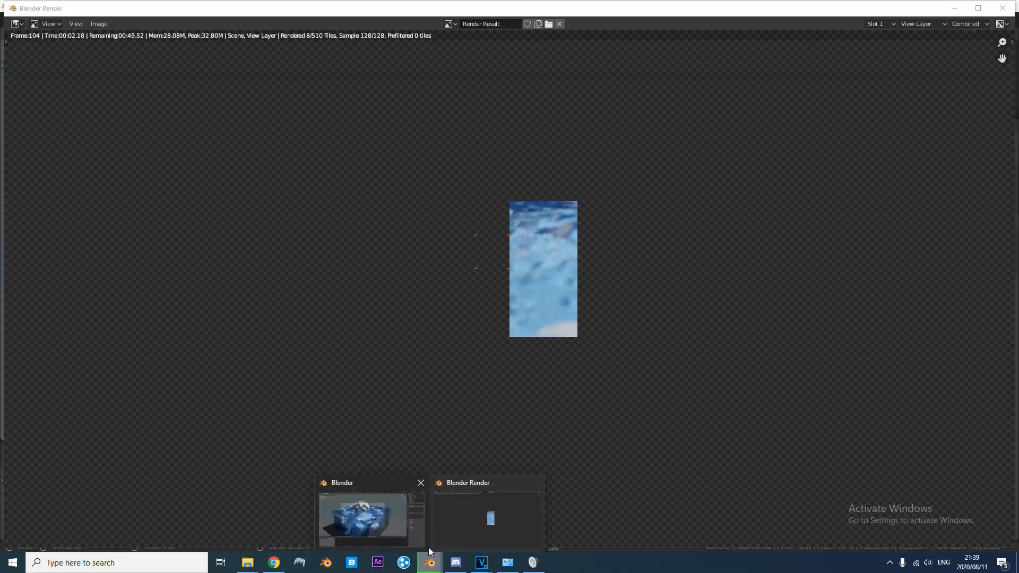
click(390, 530)
click(63, 19)
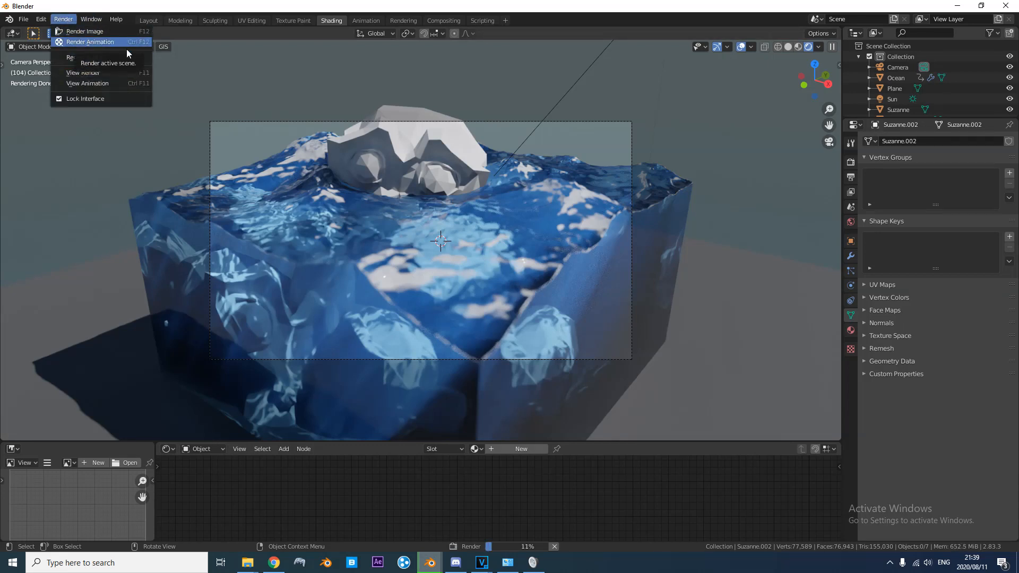
click(850, 177)
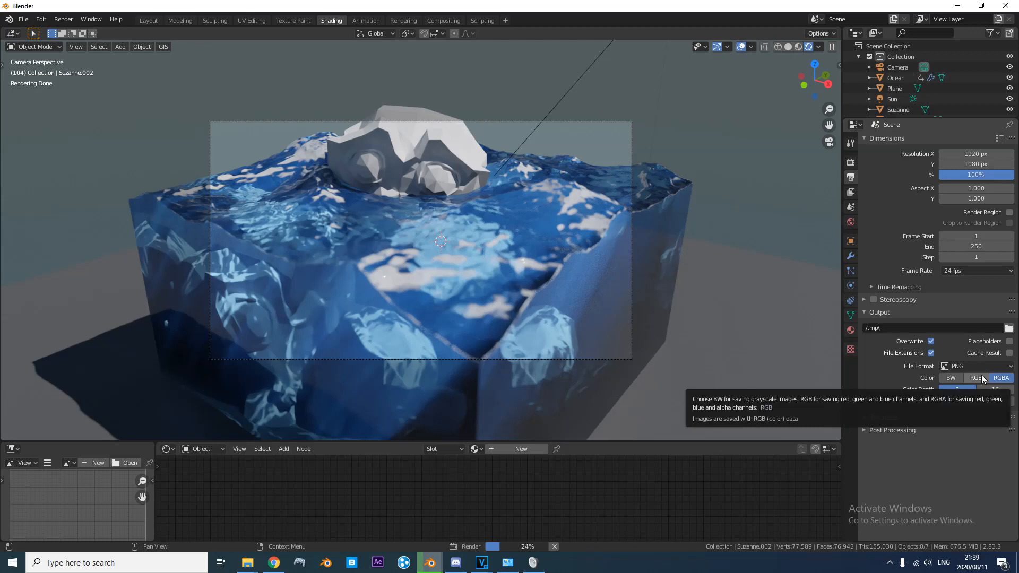
Bring the render window back and view the whole frame as it renders.
mouse_move(432, 563)
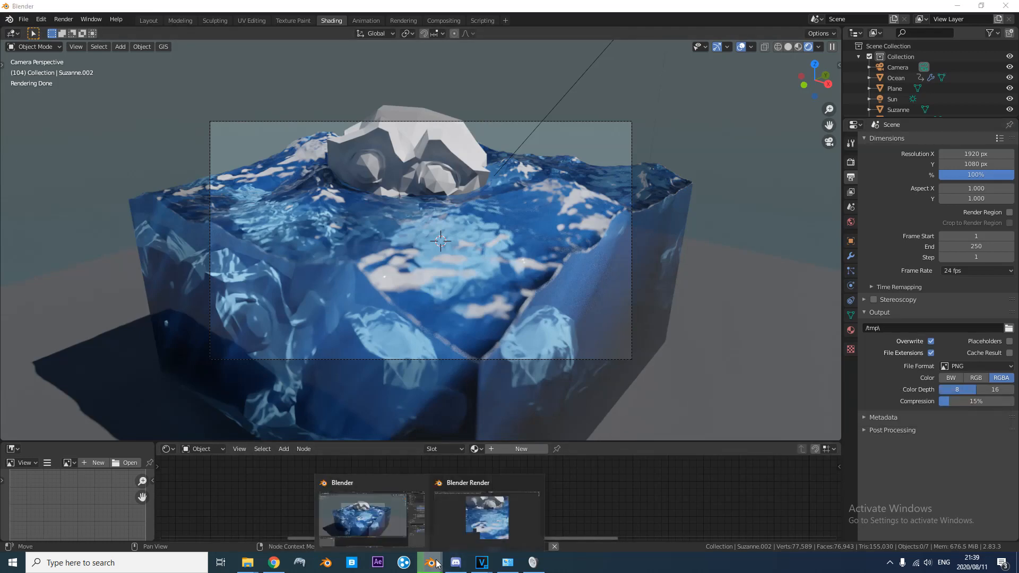
click(474, 538)
scroll(537, 317, down, 1)
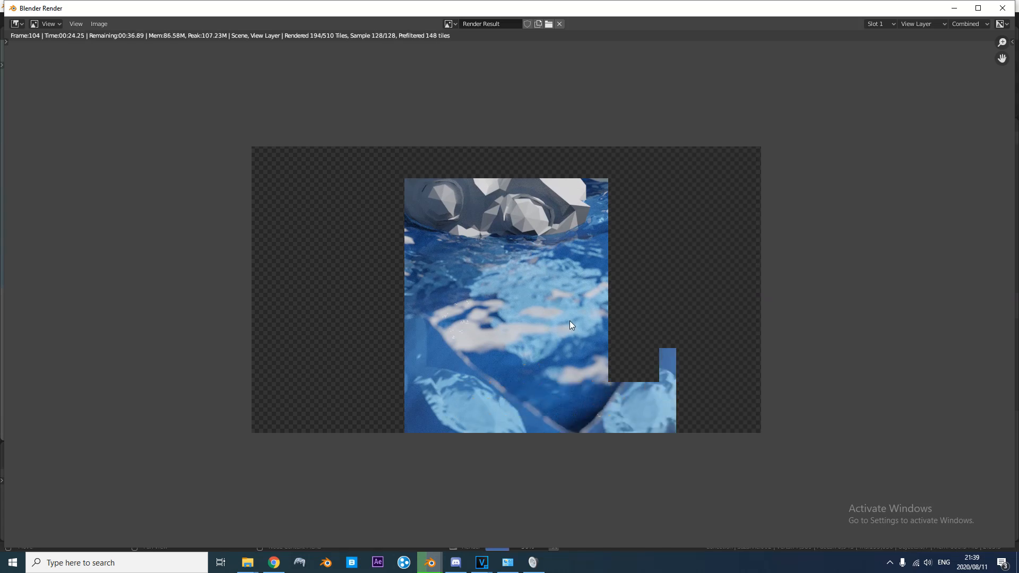
key(alt+z)
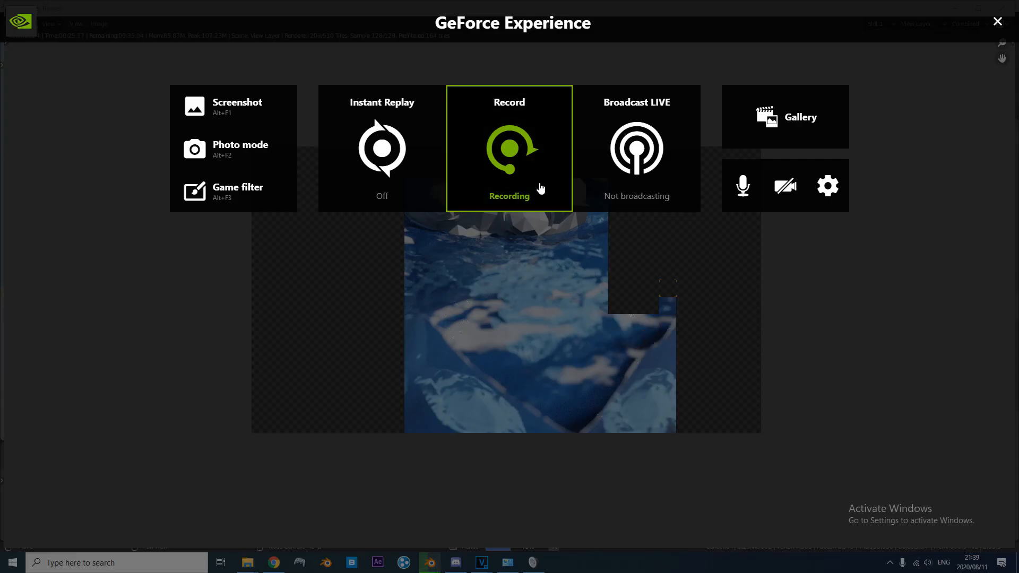